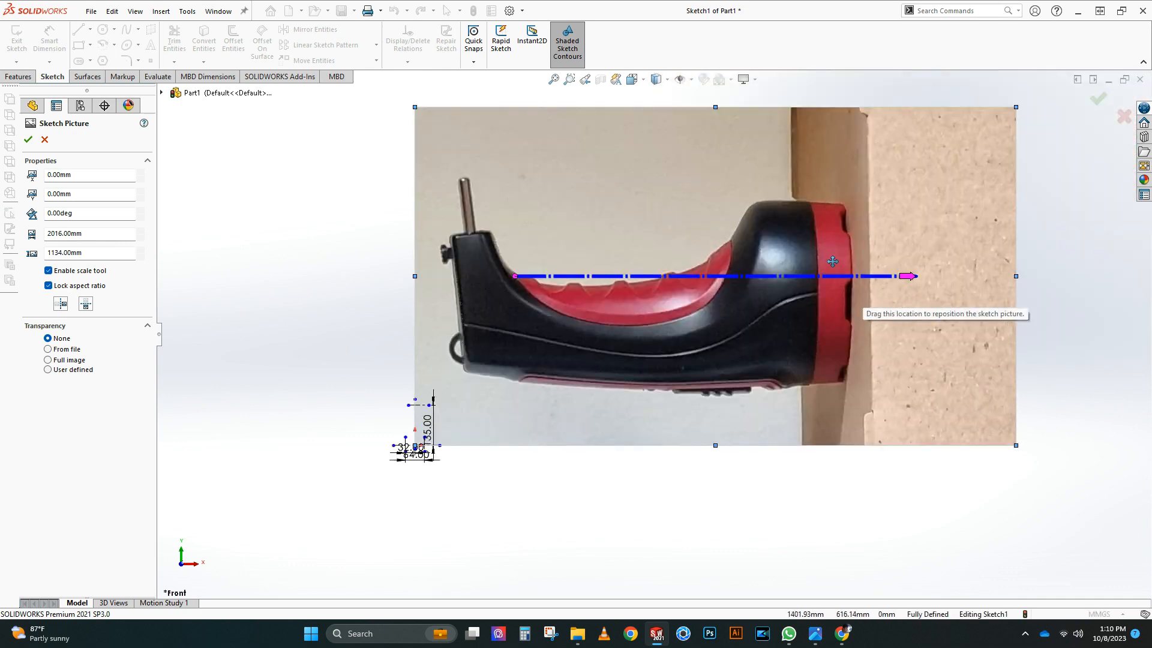
Step: Scale the side-view flashlight picture by spanning the scale line across the red head's rim and setting that distance to 64 mm
{"action": "scroll", "coordinate": [862, 217], "scroll_direction": "up", "scroll_amount": 3}
{"action": "scroll", "coordinate": [710, 274], "scroll_direction": "down", "scroll_amount": 5}
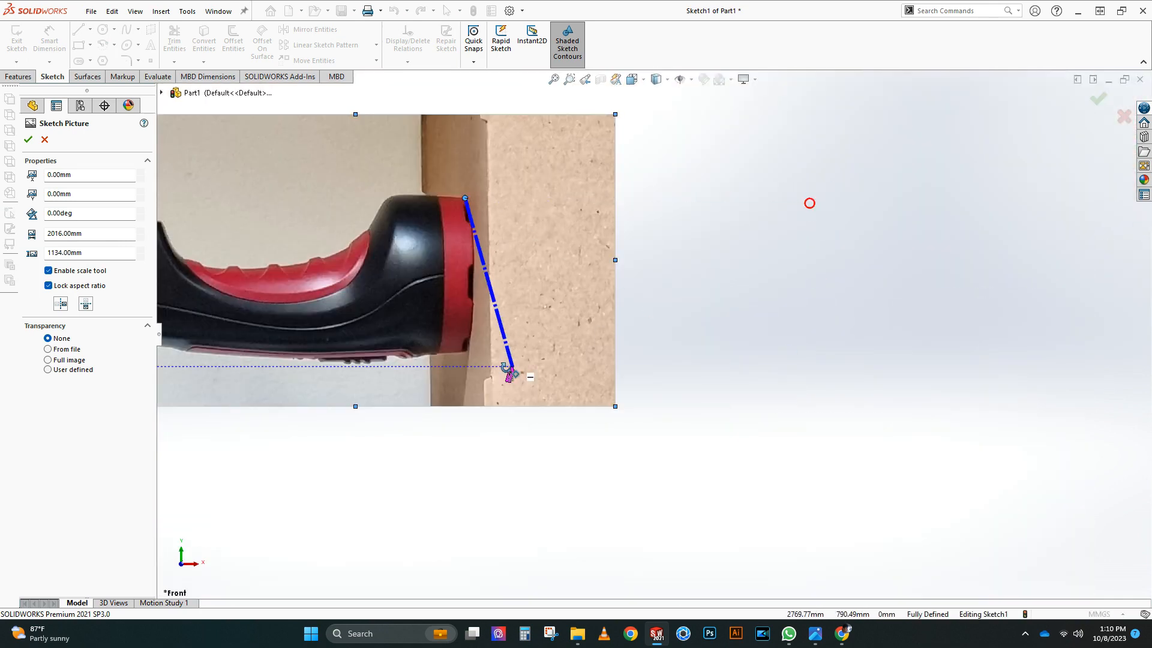
{"action": "scroll", "coordinate": [447, 362], "scroll_direction": "up", "scroll_amount": 5}
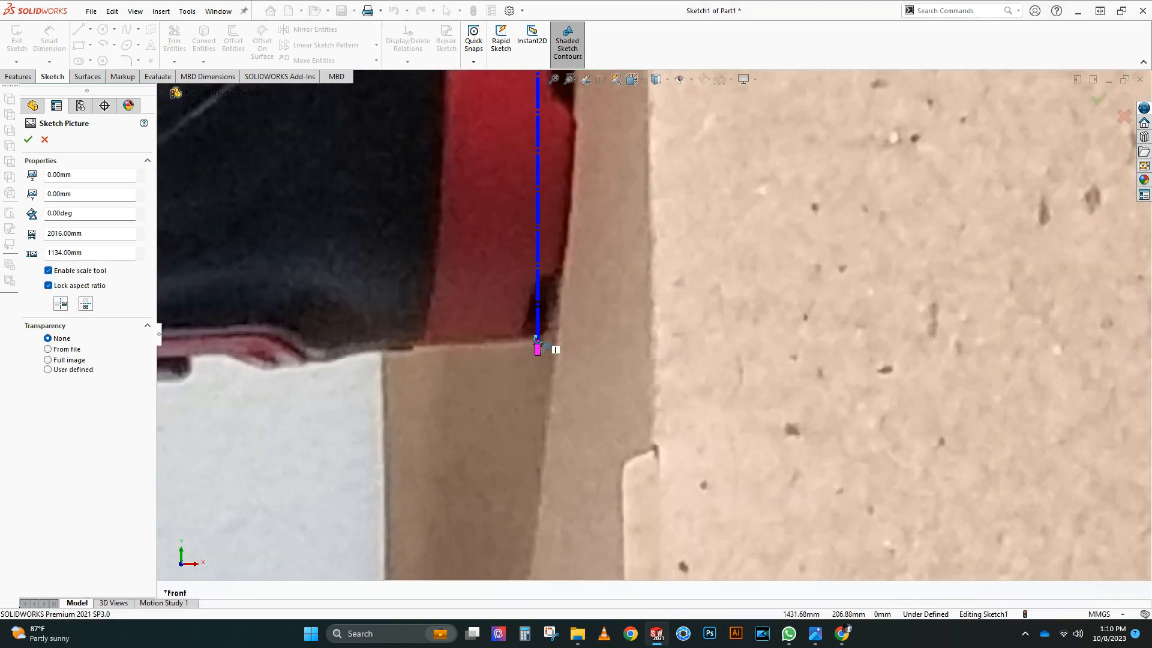
{"action": "left_click", "coordinate": [537, 338]}
{"action": "type", "text": "64"}
{"action": "key", "text": "Return"}
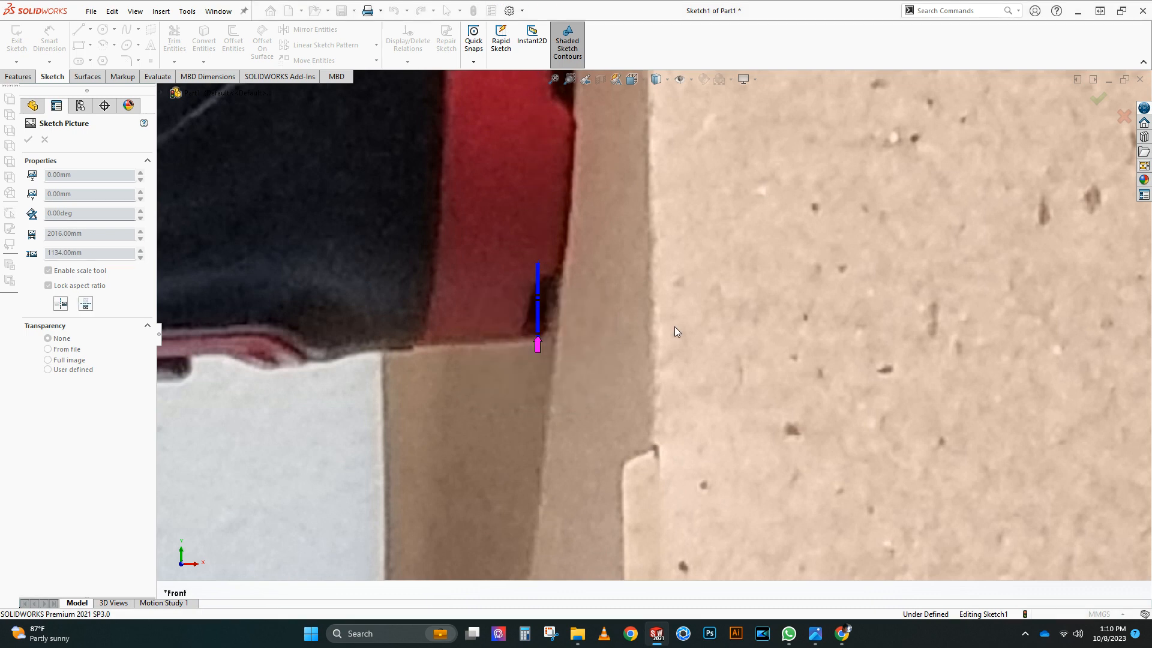
Step: Reset the picture's position towards the origin, rotate it to 270 degrees and move its head between the 64 mm construction lines
{"action": "key", "text": "Tab"}
{"action": "type", "text": "0"}
{"action": "key", "text": "Return"}
{"action": "left_click_drag", "start_coordinate": [624, 339], "coordinate": [542, 243]}
{"action": "mouse_move", "coordinate": [617, 184]}
{"action": "left_mouse_down"}
{"action": "mouse_move", "coordinate": [611, 202]}
{"action": "mouse_move", "coordinate": [441, 307]}
{"action": "left_mouse_up"}
{"action": "scroll", "coordinate": [393, 324], "scroll_direction": "down", "scroll_amount": 4}
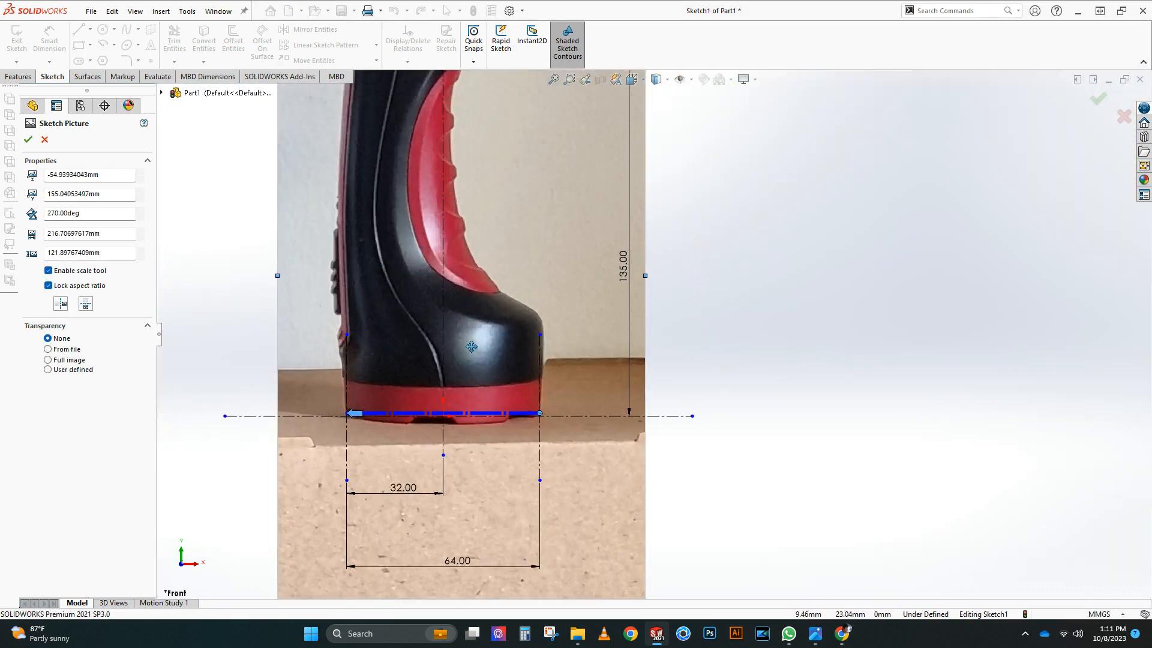
Step: Accept the picture placement, reopen it and nudge it to about 154.06 mm vertically so the head's rim matches the base construction line
{"action": "scroll", "coordinate": [472, 347], "scroll_direction": "up", "scroll_amount": 2}
{"action": "left_click", "coordinate": [28, 140]}
{"action": "left_click", "coordinate": [489, 136]}
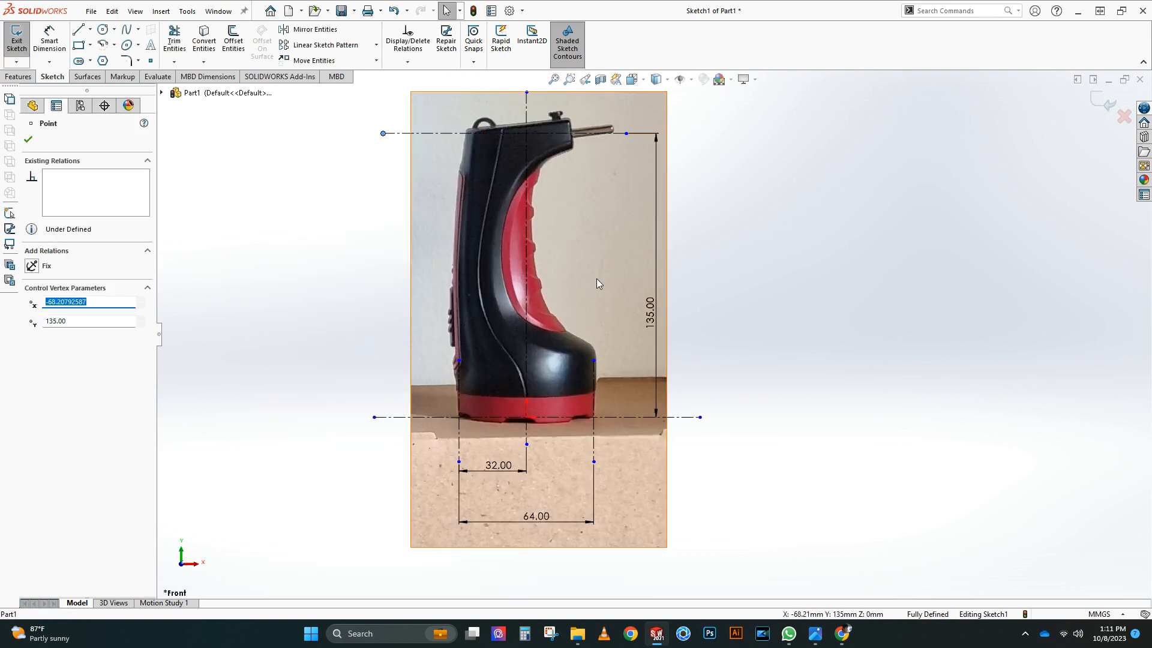
{"action": "scroll", "coordinate": [547, 300], "scroll_direction": "down", "scroll_amount": 2}
{"action": "double_click", "coordinate": [615, 291]}
{"action": "scroll", "coordinate": [600, 420], "scroll_direction": "up", "scroll_amount": 2}
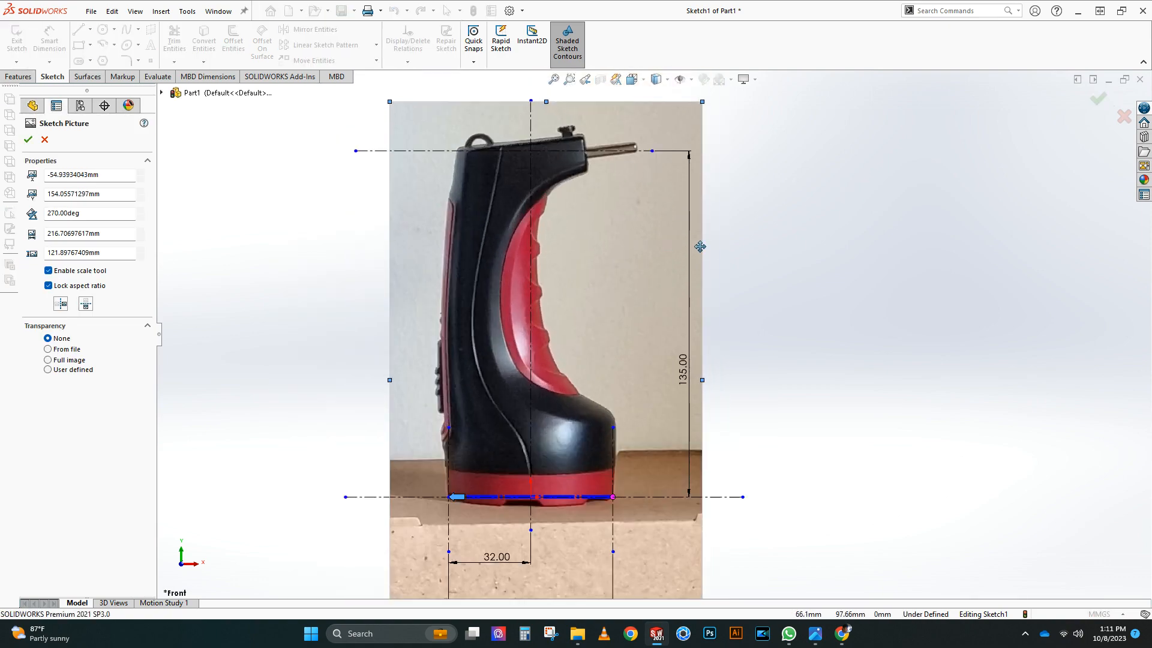
{"action": "left_click", "coordinate": [28, 139]}
Step: Exit the sketch and save the part as "flashlight 1"
{"action": "double_click", "coordinate": [761, 260]}
{"action": "scroll", "coordinate": [659, 333], "scroll_direction": "up", "scroll_amount": 2}
{"action": "mouse_move", "coordinate": [464, 305]}
{"action": "middle_mouse_down"}
{"action": "mouse_move", "coordinate": [424, 327]}
{"action": "mouse_move", "coordinate": [450, 303]}
{"action": "middle_mouse_up"}
{"action": "left_click", "coordinate": [354, 17]}
{"action": "key", "text": "ctrl+s"}
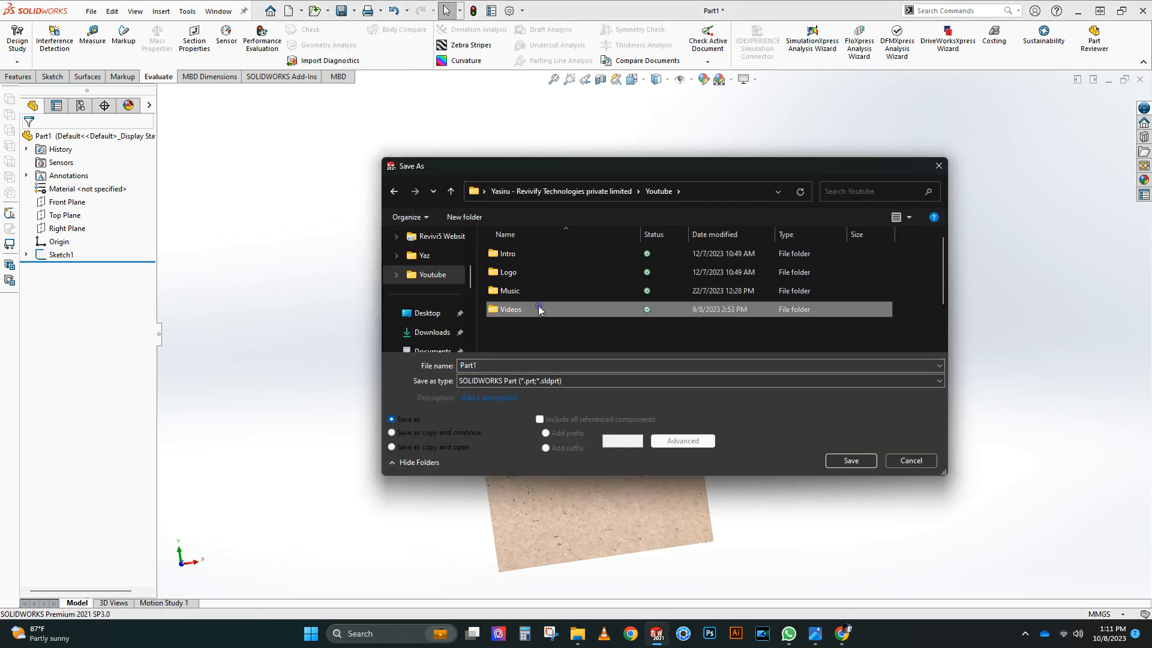
{"action": "type", "text": "flashlight 1"}
{"action": "key", "text": "Return"}
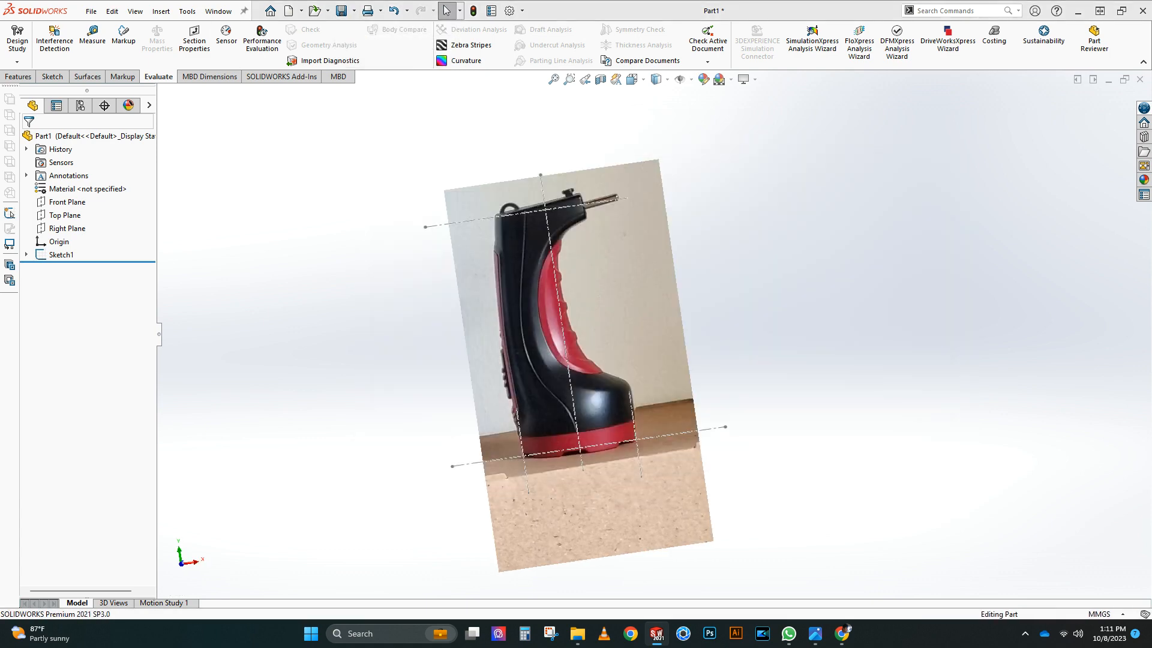
Step: Start a sketch on the Right Plane and draw a horizontal centerline through the origin
{"action": "scroll", "coordinate": [502, 347], "scroll_direction": "up", "scroll_amount": 1}
{"action": "middle_click_drag", "start_coordinate": [501, 347], "coordinate": [474, 342]}
{"action": "left_click", "coordinate": [67, 228]}
{"action": "left_click", "coordinate": [79, 207]}
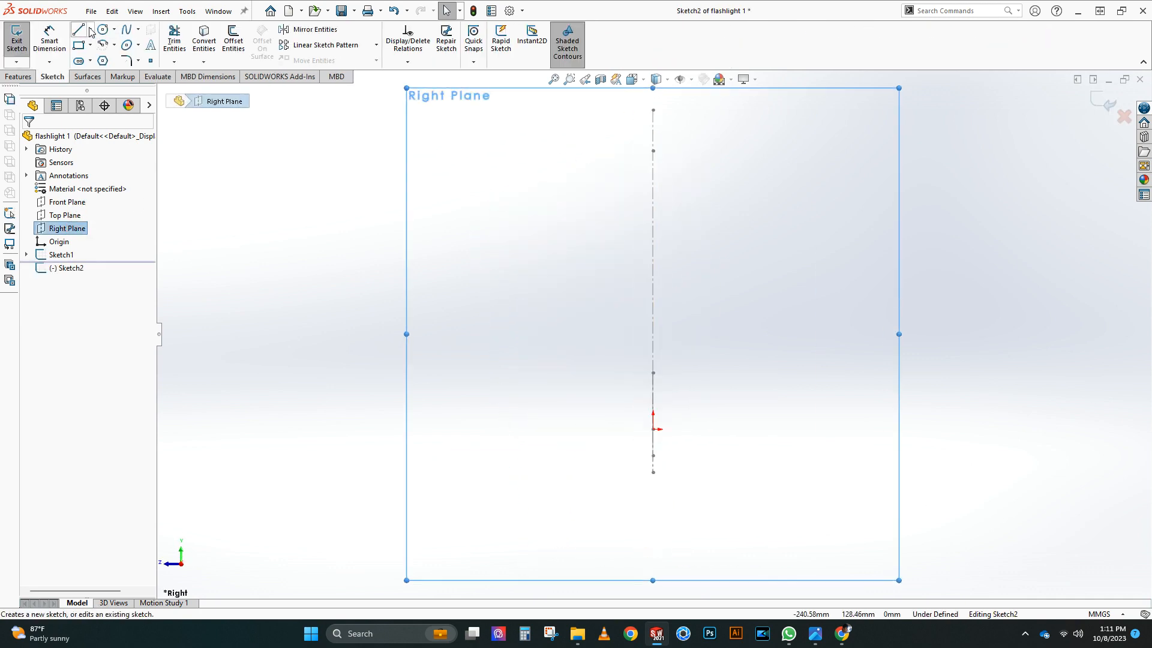
{"action": "left_click", "coordinate": [90, 29]}
{"action": "left_click", "coordinate": [99, 59]}
{"action": "left_click", "coordinate": [493, 428]}
{"action": "left_click", "coordinate": [847, 429]}
{"action": "double_click", "coordinate": [885, 391]}
Step: Draw two short vertical centerlines crossing the base line on either side of the origin, and a horizontal centerline near the flashlight's top
{"action": "scroll", "coordinate": [704, 271], "scroll_direction": "up", "scroll_amount": 2}
{"action": "left_click", "coordinate": [594, 376]}
{"action": "left_click", "coordinate": [594, 447]}
{"action": "double_click", "coordinate": [620, 416]}
{"action": "left_click", "coordinate": [685, 376]}
{"action": "left_click", "coordinate": [686, 450]}
{"action": "double_click", "coordinate": [730, 416]}
{"action": "left_click", "coordinate": [686, 204]}
{"action": "left_click", "coordinate": [582, 204]}
{"action": "double_click", "coordinate": [517, 193]}
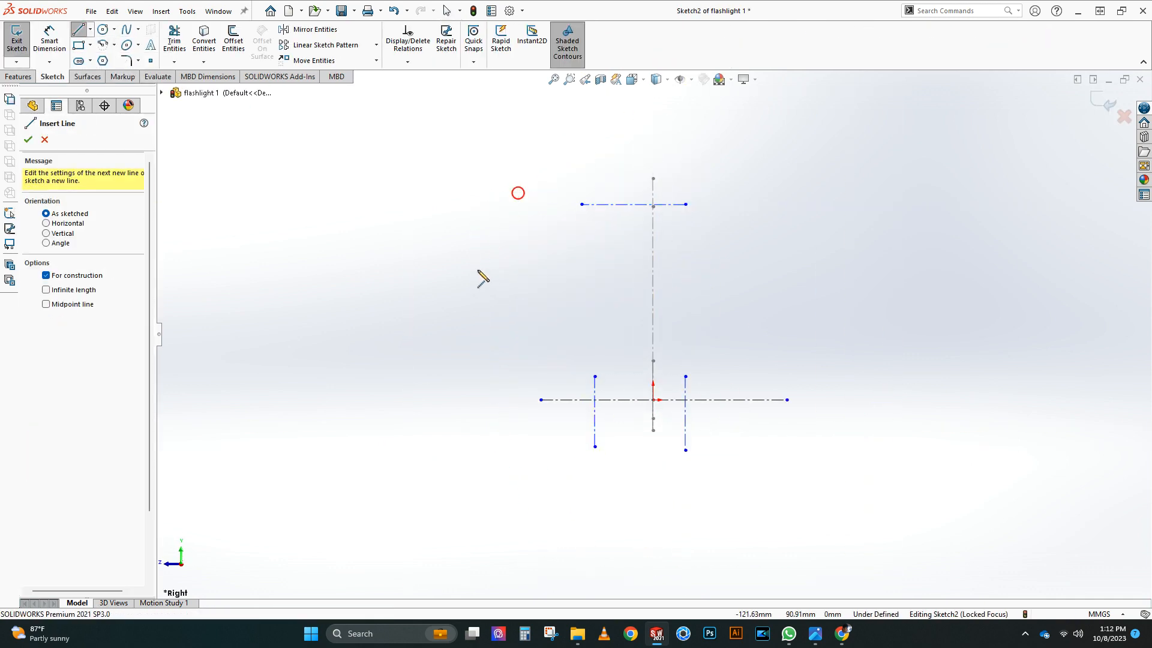
Step: Dimension the spacing between the two short vertical centerlines as 64 mm
{"action": "key", "text": "d"}
{"action": "left_click", "coordinate": [685, 411]}
{"action": "left_click", "coordinate": [595, 420]}
{"action": "left_click", "coordinate": [635, 471]}
{"action": "type", "text": "64"}
{"action": "key", "text": "Return"}
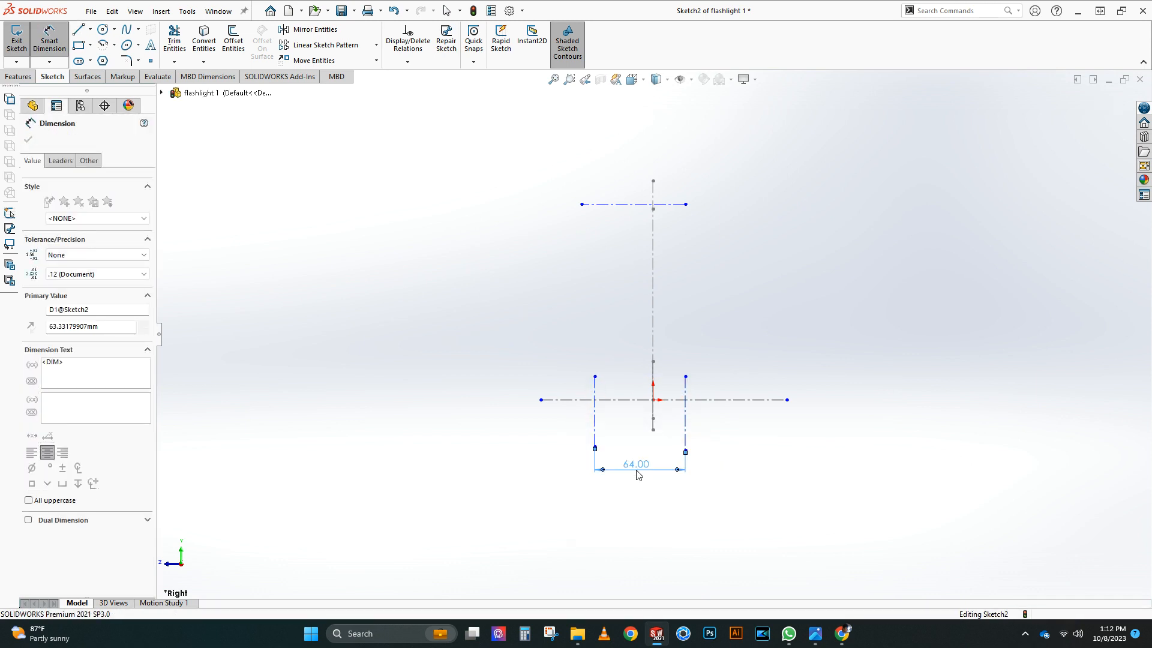
Step: Dimension the left vertical centerline 32 mm from the central axis
{"action": "left_click", "coordinate": [653, 374]}
{"action": "left_click", "coordinate": [595, 417]}
{"action": "left_click", "coordinate": [614, 435]}
{"action": "type", "text": "44"}
{"action": "key", "text": "Return"}
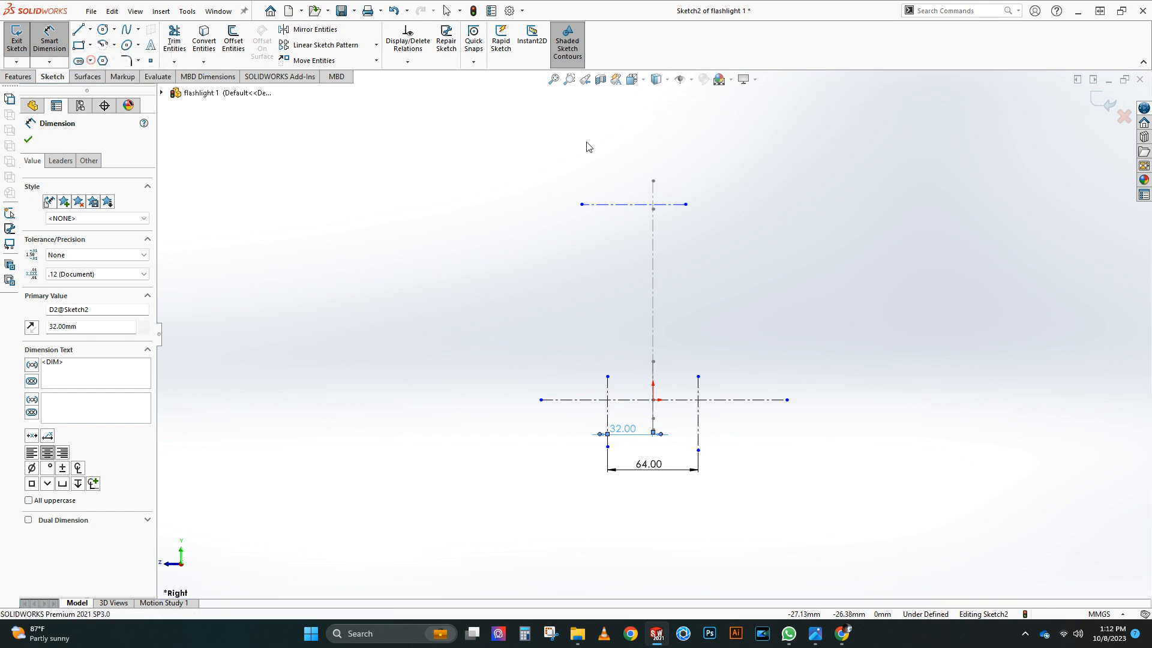
Step: Draw a vertical centerline through the origin and dimension the upper horizontal centerline 135 mm above the base line
{"action": "left_click_drag", "start_coordinate": [653, 159], "coordinate": [653, 450]}
{"action": "right_click_drag", "start_coordinate": [678, 450], "coordinate": [678, 432]}
{"action": "left_click", "coordinate": [627, 204]}
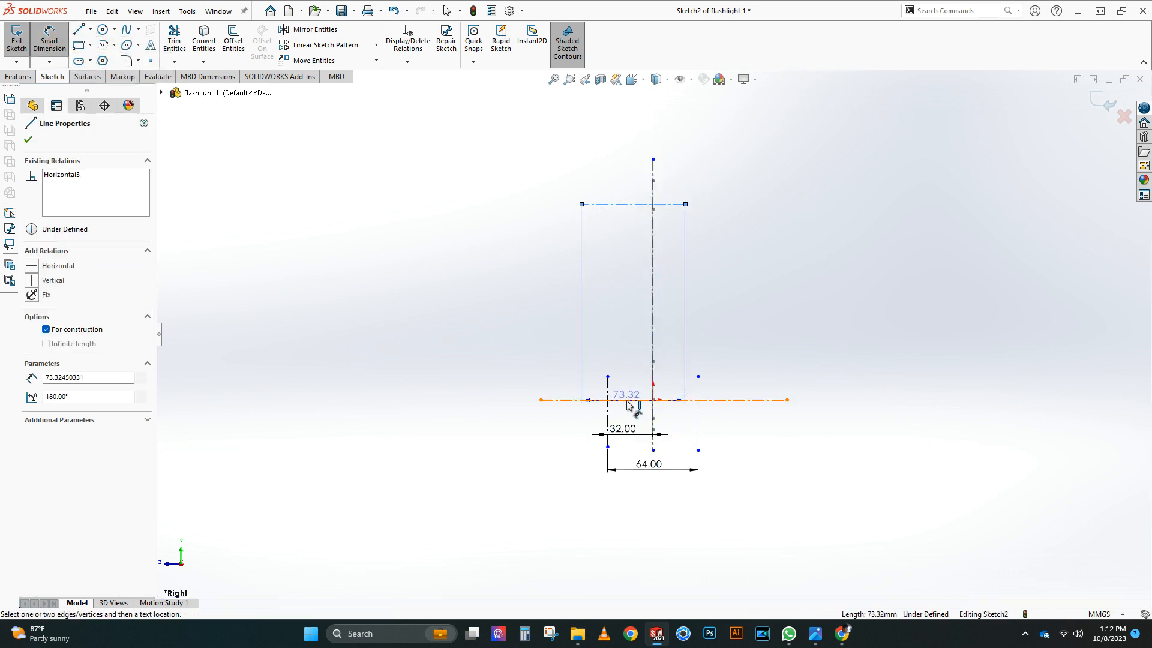
{"action": "left_click", "coordinate": [627, 407]}
{"action": "left_click", "coordinate": [570, 306]}
{"action": "key", "text": "Return"}
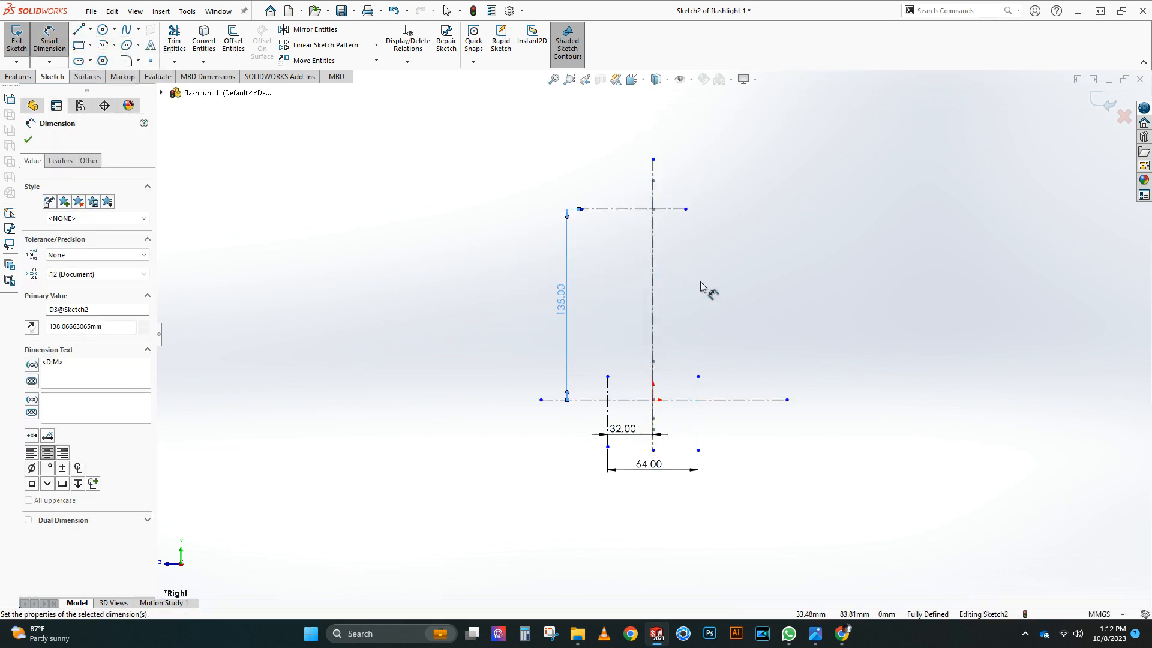
Step: Extend the upper horizontal centerline's right endpoint to about 40 mm from the central axis
{"action": "right_click", "coordinate": [700, 282]}
{"action": "left_click", "coordinate": [724, 318]}
{"action": "left_click_drag", "start_coordinate": [686, 209], "coordinate": [711, 209]}
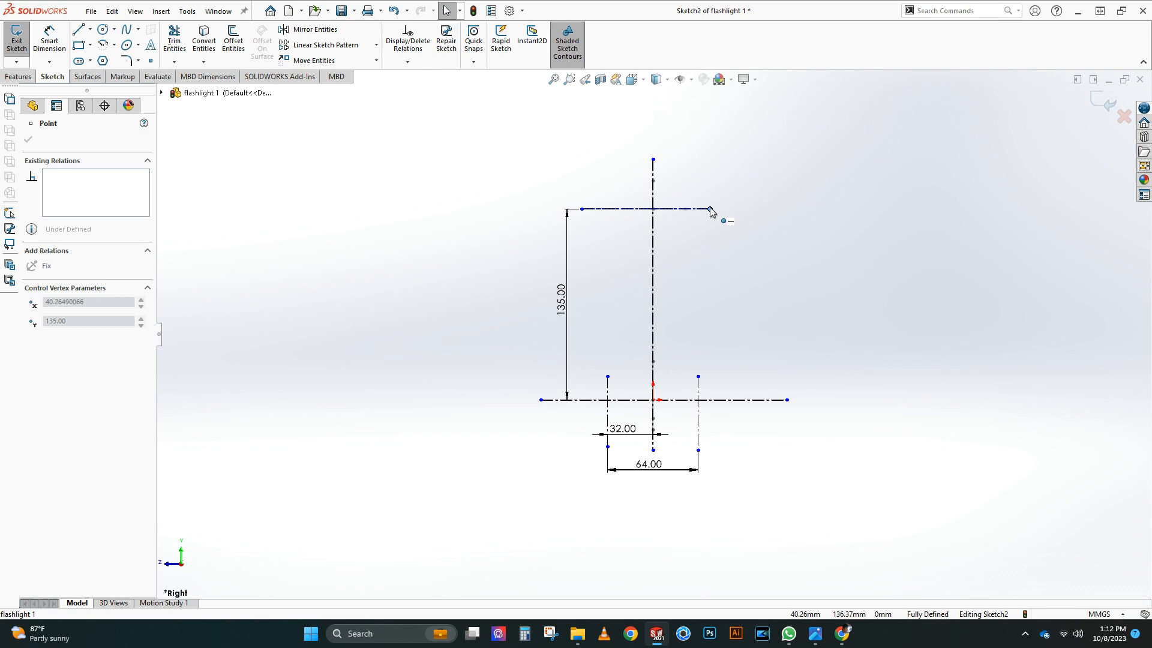
Step: Insert the sketch picture 20230809_122439 into the Right Plane sketch
{"action": "left_click", "coordinate": [187, 11]}
{"action": "mouse_move", "coordinate": [264, 346]}
{"action": "left_click", "coordinate": [406, 593]}
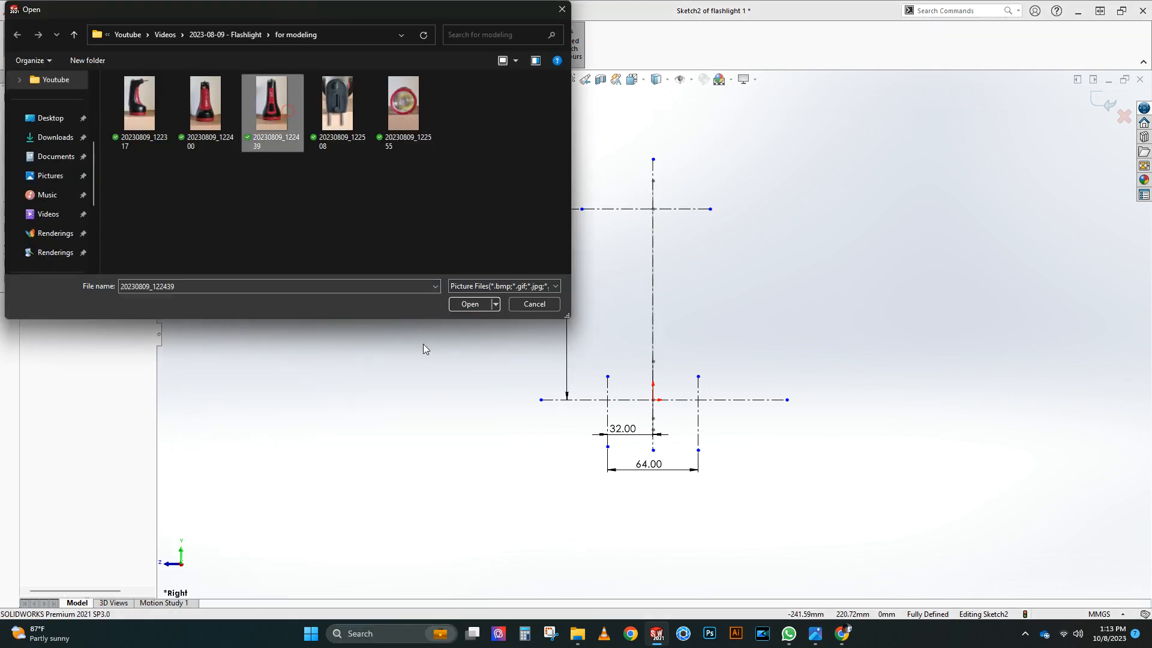
{"action": "left_click", "coordinate": [483, 305]}
{"action": "left_click", "coordinate": [542, 290]}
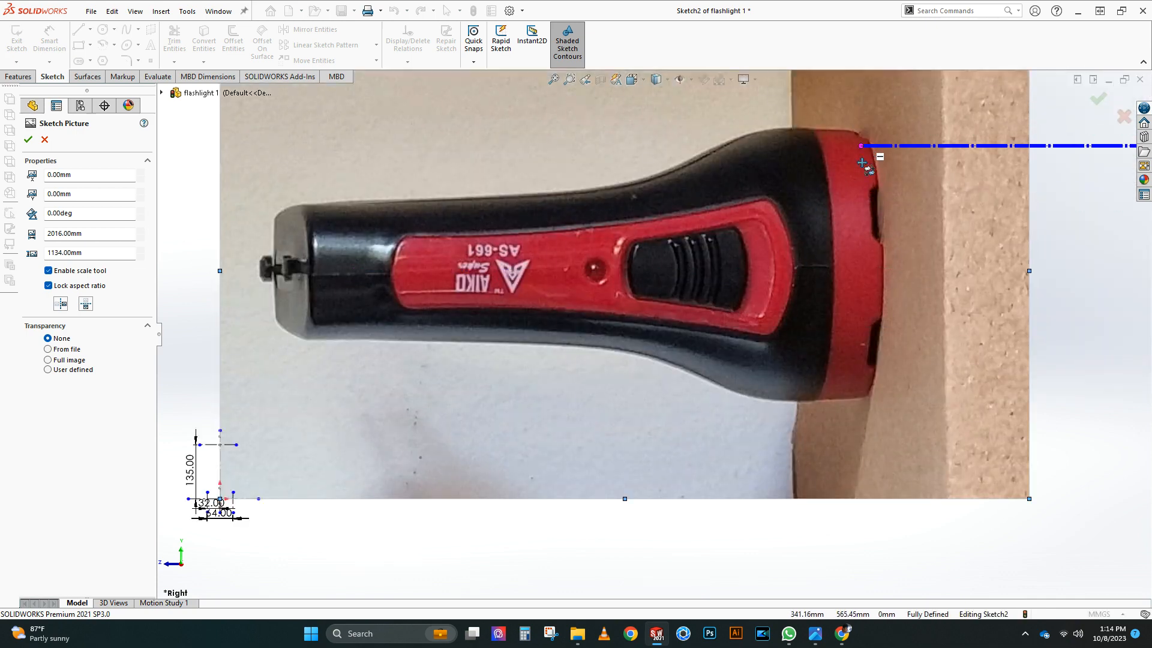
Step: Scale the switch-side picture by spanning the scale line across the red head's rim and setting that distance to 64 mm
{"action": "scroll", "coordinate": [869, 401], "scroll_direction": "down", "scroll_amount": 7}
{"action": "left_click_drag", "start_coordinate": [725, 330], "coordinate": [722, 330]}
{"action": "scroll", "coordinate": [722, 329], "scroll_direction": "up", "scroll_amount": 8}
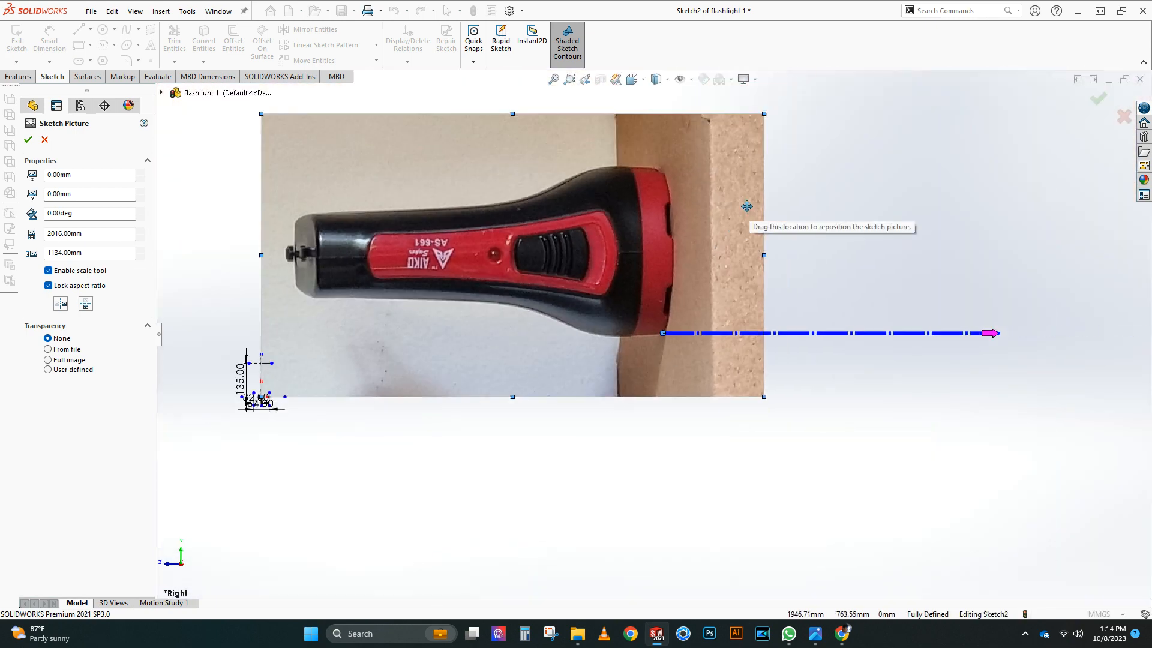
{"action": "left_click_drag", "start_coordinate": [1044, 365], "coordinate": [636, 151]}
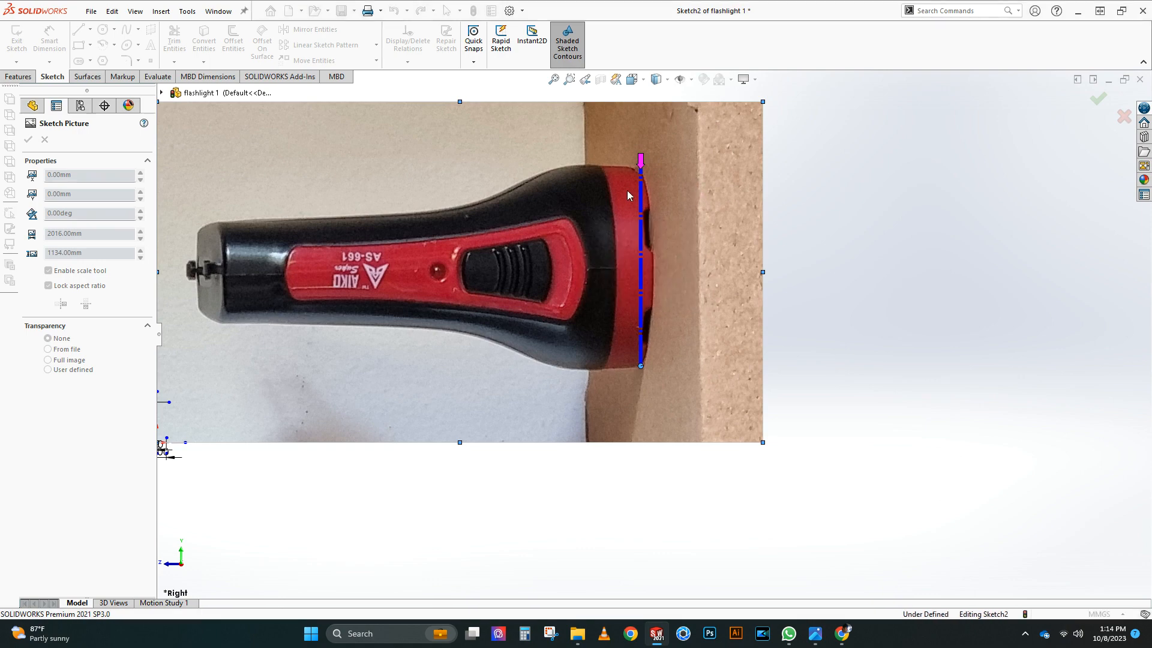
{"action": "scroll", "coordinate": [659, 192], "scroll_direction": "down", "scroll_amount": 4}
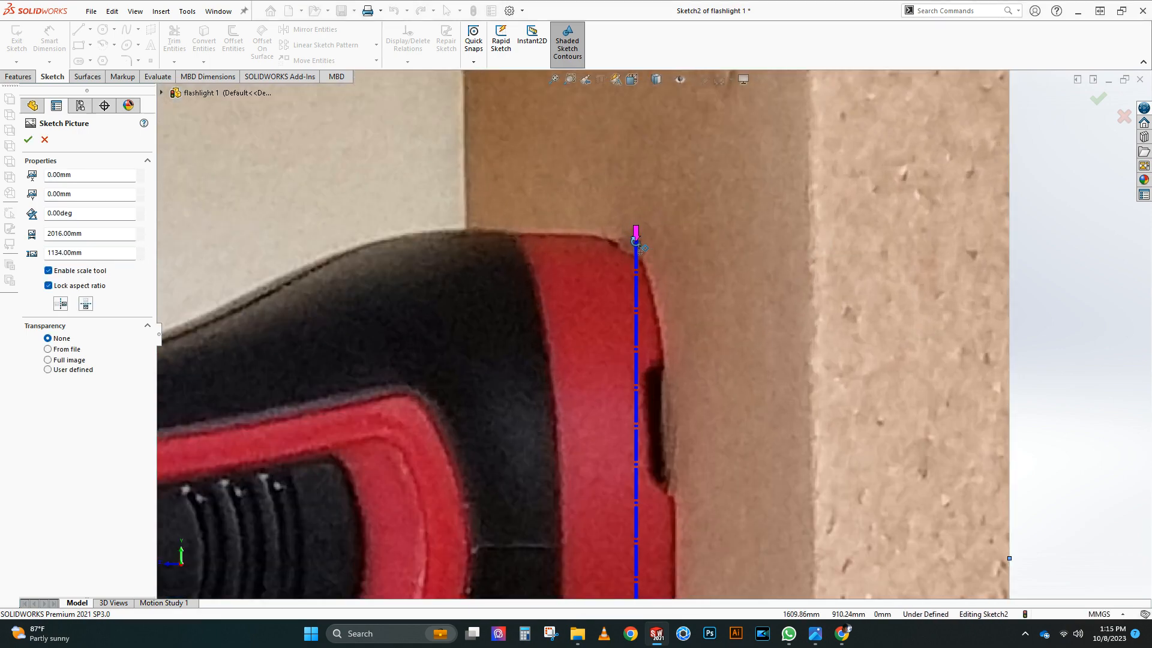
{"action": "left_click", "coordinate": [635, 241]}
{"action": "type", "text": "64"}
{"action": "key", "text": "Return"}
Step: Set the picture's position to 0, 0, rotate it to 270 degrees and align its head with the 64 mm construction lines
{"action": "scroll", "coordinate": [568, 462], "scroll_direction": "up", "scroll_amount": 6}
{"action": "scroll", "coordinate": [316, 310], "scroll_direction": "down", "scroll_amount": 6}
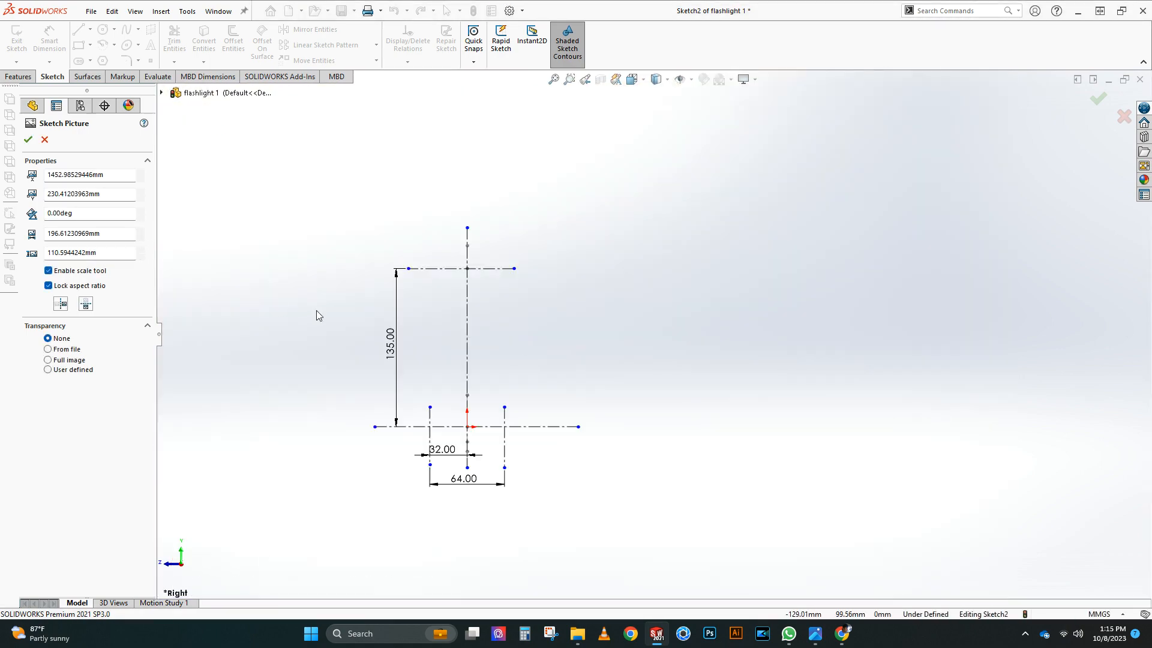
{"action": "type", "text": "0"}
{"action": "key", "text": "Tab"}
{"action": "type", "text": "0"}
{"action": "key", "text": "Return"}
{"action": "left_click_drag", "start_coordinate": [651, 317], "coordinate": [735, 399]}
{"action": "left_click_drag", "start_coordinate": [712, 335], "coordinate": [491, 364]}
{"action": "scroll", "coordinate": [491, 364], "scroll_direction": "down", "scroll_amount": 5}
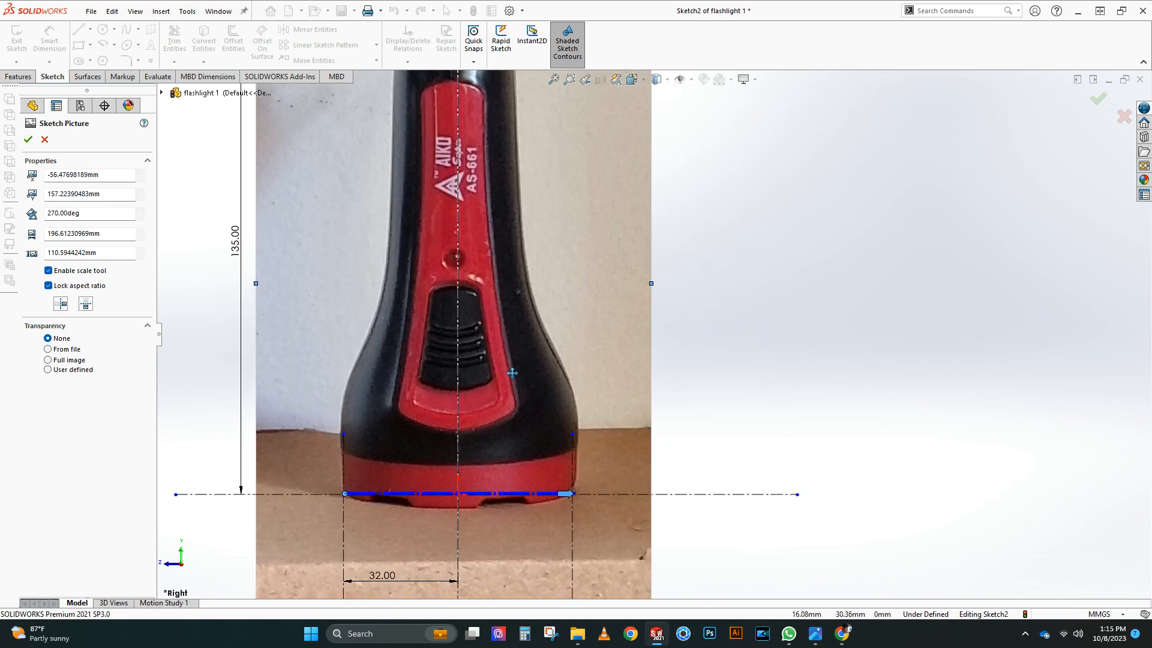
Step: Tilt the switch-side picture slightly to straighten the flashlight, realign its head with the base construction line and accept the placement
{"action": "scroll", "coordinate": [782, 512], "scroll_direction": "up", "scroll_amount": 2}
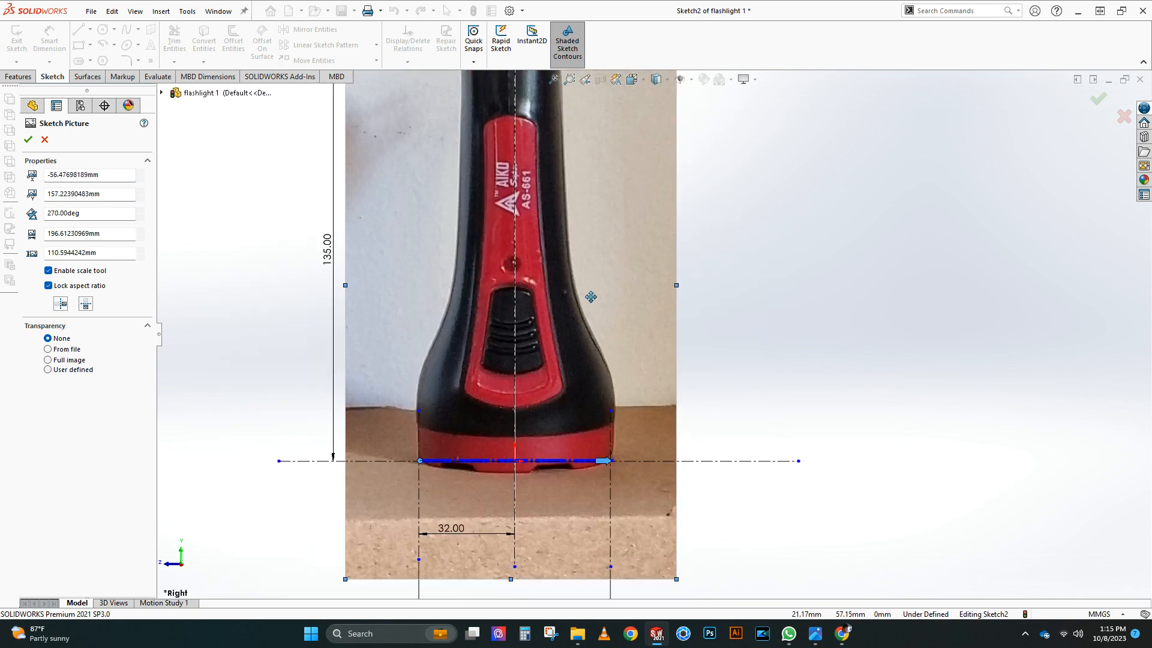
{"action": "left_click_drag", "start_coordinate": [616, 331], "coordinate": [617, 268]}
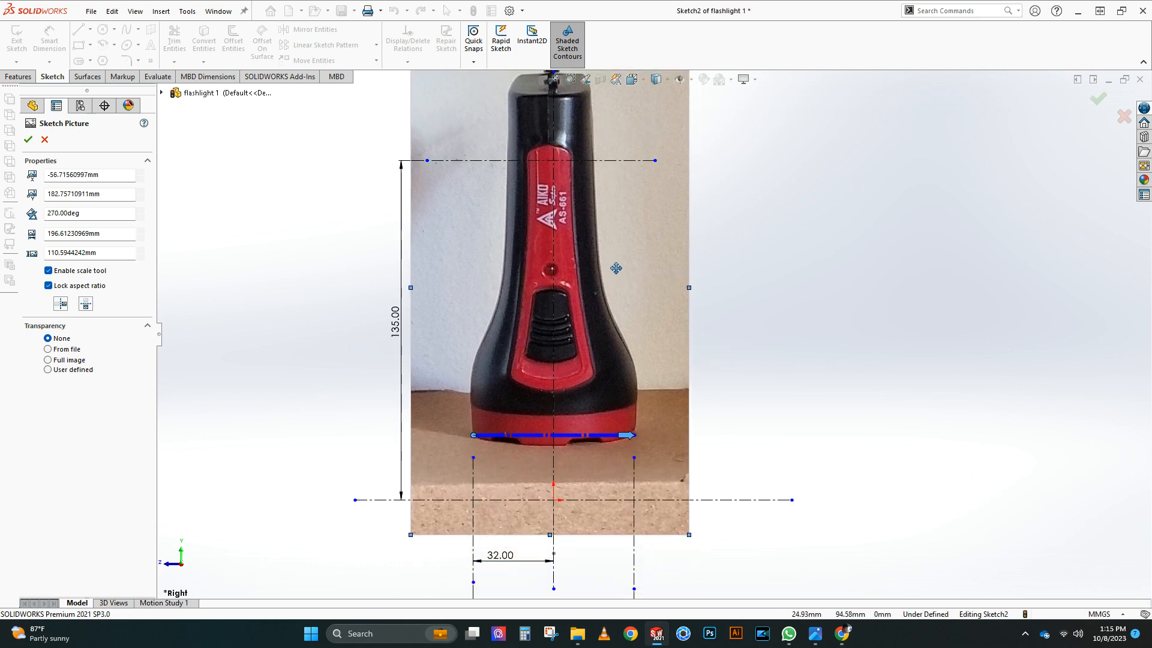
{"action": "left_click_drag", "start_coordinate": [635, 438], "coordinate": [639, 443]}
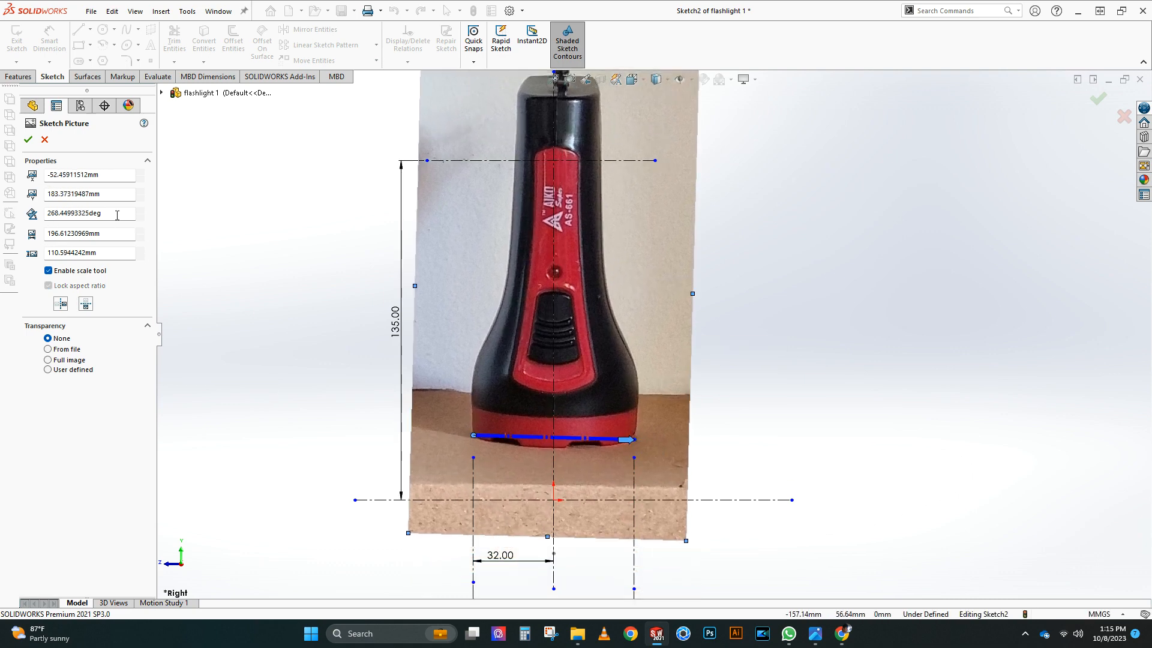
{"action": "type", "text": "9"}
{"action": "key", "text": "Return"}
{"action": "left_click_drag", "start_coordinate": [641, 437], "coordinate": [578, 456]}
{"action": "left_click", "coordinate": [28, 140]}
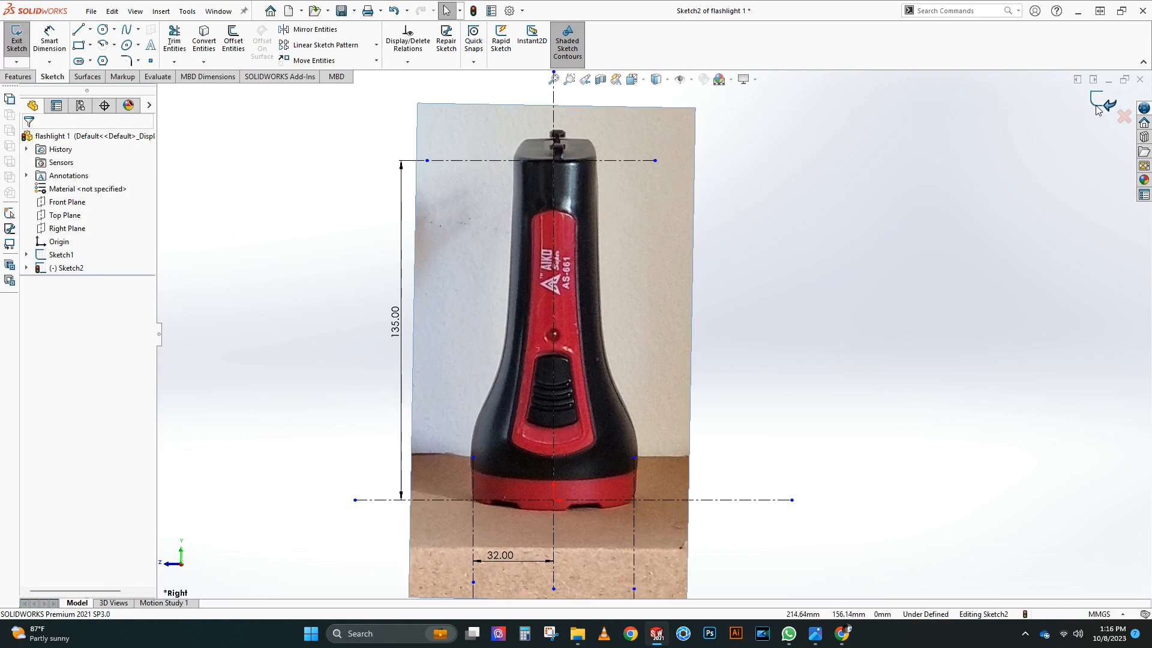
Step: Exit the Right Plane sketch and save the part
{"action": "left_click", "coordinate": [1097, 99]}
{"action": "left_click", "coordinate": [849, 285]}
{"action": "key", "text": "ctrl+s"}
Step: Examine how the two reference pictures line up from different orientations, including the left view
{"action": "scroll", "coordinate": [653, 368], "scroll_direction": "up", "scroll_amount": 2}
{"action": "mouse_move", "coordinate": [653, 367]}
{"action": "middle_mouse_down"}
{"action": "mouse_move", "coordinate": [456, 313]}
{"action": "mouse_move", "coordinate": [789, 349]}
{"action": "mouse_move", "coordinate": [723, 365]}
{"action": "mouse_move", "coordinate": [853, 381]}
{"action": "mouse_move", "coordinate": [446, 298]}
{"action": "mouse_move", "coordinate": [489, 465]}
{"action": "mouse_move", "coordinate": [458, 296]}
{"action": "mouse_move", "coordinate": [516, 331]}
{"action": "mouse_move", "coordinate": [571, 304]}
{"action": "mouse_move", "coordinate": [587, 314]}
{"action": "middle_mouse_up"}
{"action": "key", "text": "space"}
{"action": "left_click", "coordinate": [589, 261]}
{"action": "middle_click_drag", "start_coordinate": [743, 465], "coordinate": [761, 390]}
{"action": "key", "text": "space"}
{"action": "left_click", "coordinate": [574, 367]}
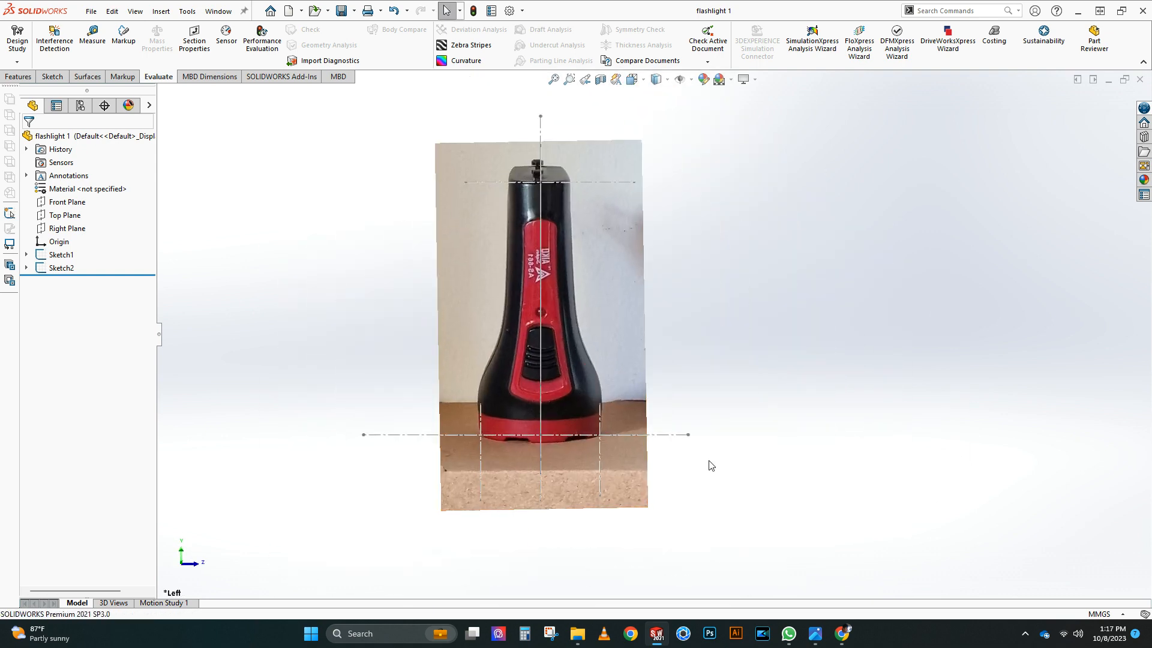
{"action": "mouse_move", "coordinate": [639, 423]}
{"action": "middle_mouse_down"}
{"action": "mouse_move", "coordinate": [610, 340]}
{"action": "mouse_move", "coordinate": [486, 353]}
{"action": "mouse_move", "coordinate": [481, 335]}
{"action": "middle_mouse_up"}
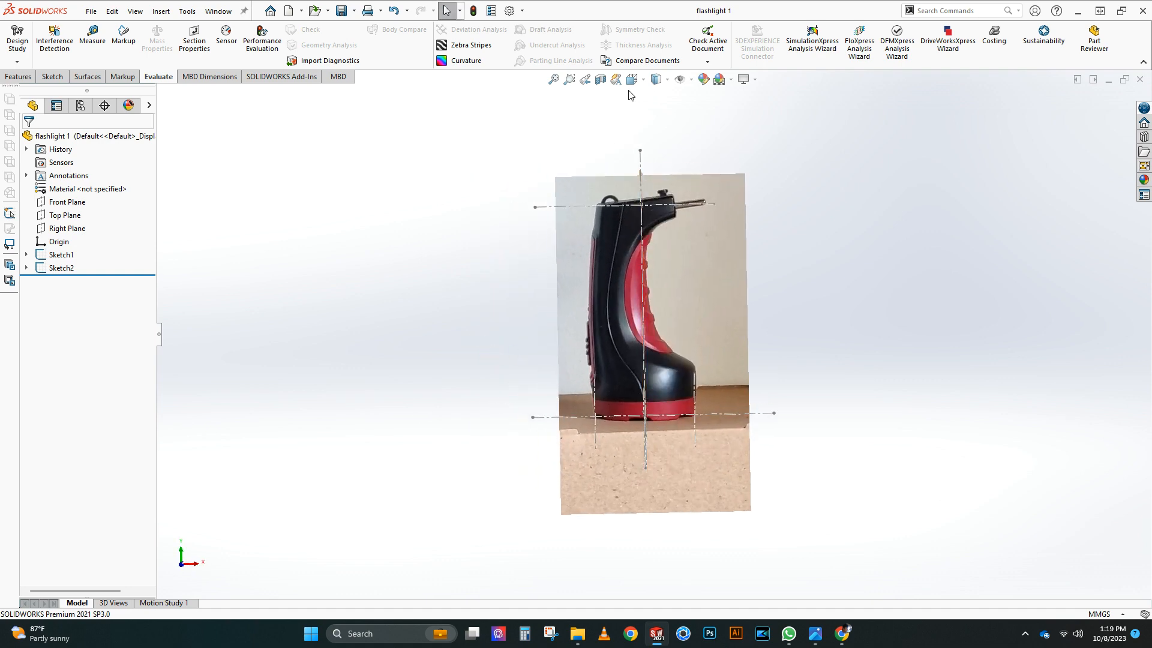
Step: Start a sketch on the Front Plane and draw a slanted line about 51 mm across along the flashlight's top edge
{"action": "key", "text": "space"}
{"action": "left_click", "coordinate": [550, 350]}
{"action": "left_click", "coordinate": [67, 202]}
{"action": "left_click", "coordinate": [82, 187]}
{"action": "left_click", "coordinate": [80, 30]}
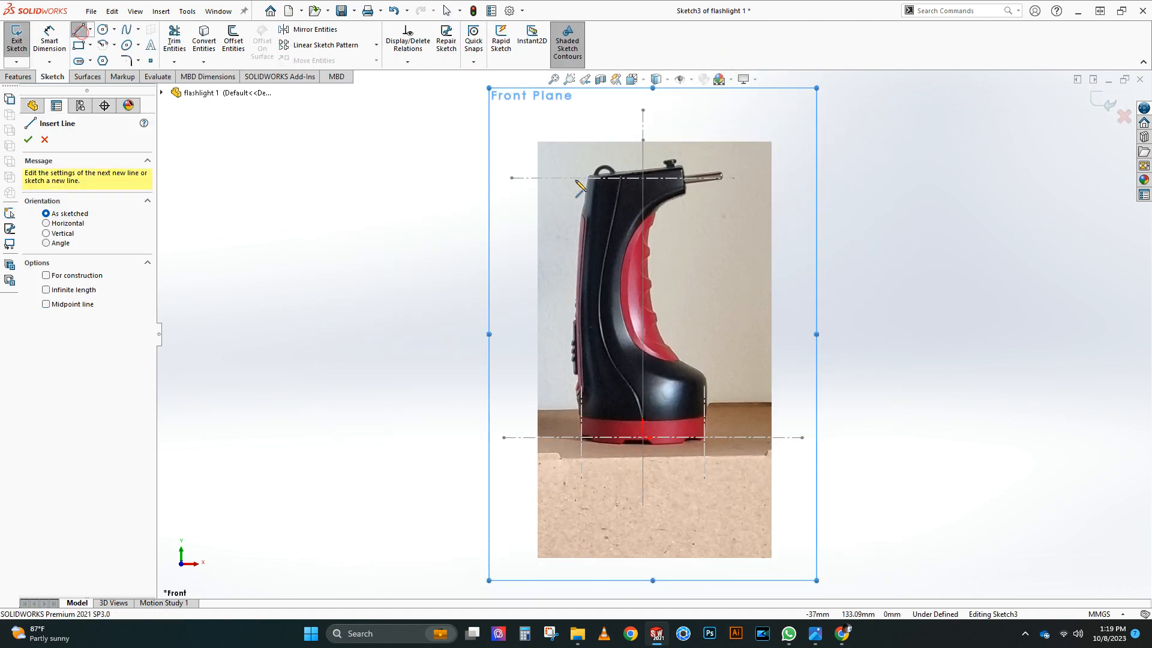
{"action": "scroll", "coordinate": [629, 133], "scroll_direction": "down", "scroll_amount": 5}
{"action": "left_click", "coordinate": [523, 247]}
{"action": "left_click", "coordinate": [770, 216]}
{"action": "double_click", "coordinate": [817, 221]}
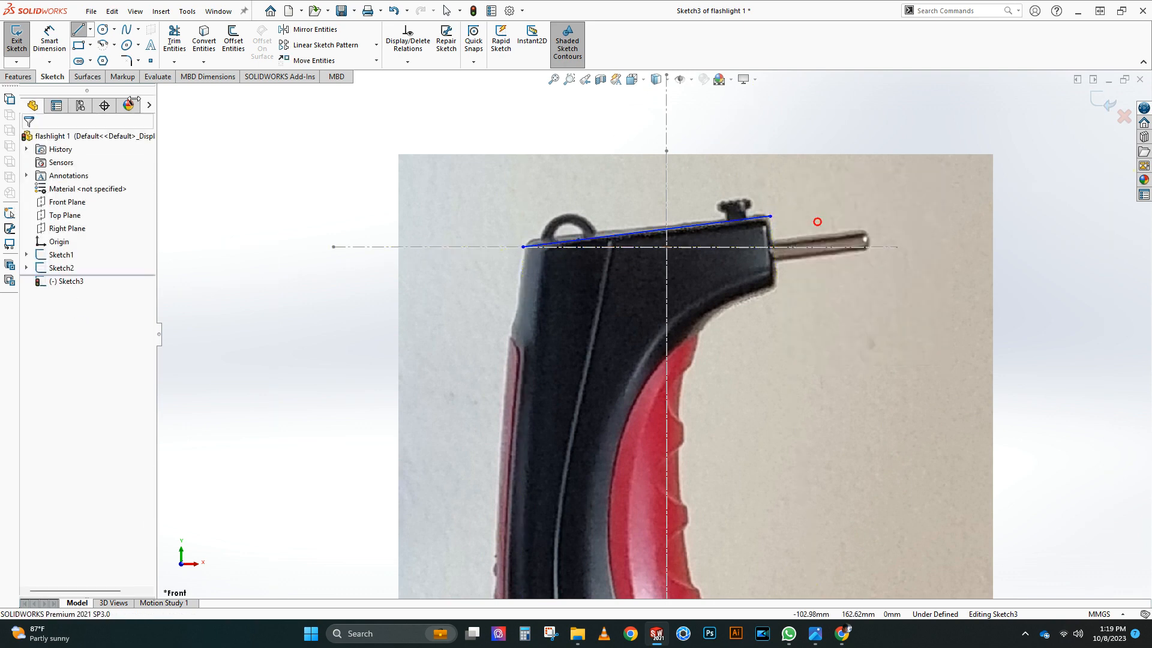
Step: Dimension the slanted line's right endpoint 140 mm above the base line
{"action": "left_click", "coordinate": [770, 217]}
{"action": "scroll", "coordinate": [771, 226], "scroll_direction": "up", "scroll_amount": 6}
{"action": "left_click", "coordinate": [722, 525]}
{"action": "left_click", "coordinate": [798, 418]}
{"action": "type", "text": "140"}
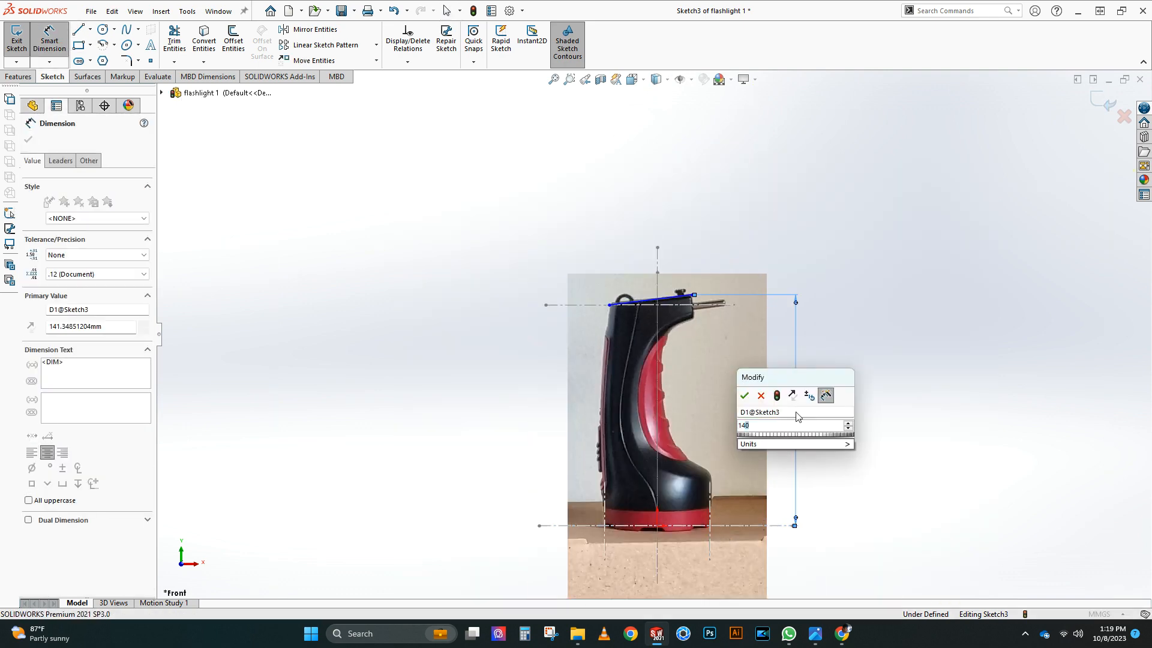
{"action": "key", "text": "Return"}
Step: Dimension the slanted top line's horizontal span as 49 mm
{"action": "scroll", "coordinate": [704, 313], "scroll_direction": "down", "scroll_amount": 5}
{"action": "left_click", "coordinate": [654, 274]}
{"action": "left_click", "coordinate": [637, 202]}
{"action": "type", "text": "49"}
{"action": "key", "text": "Return"}
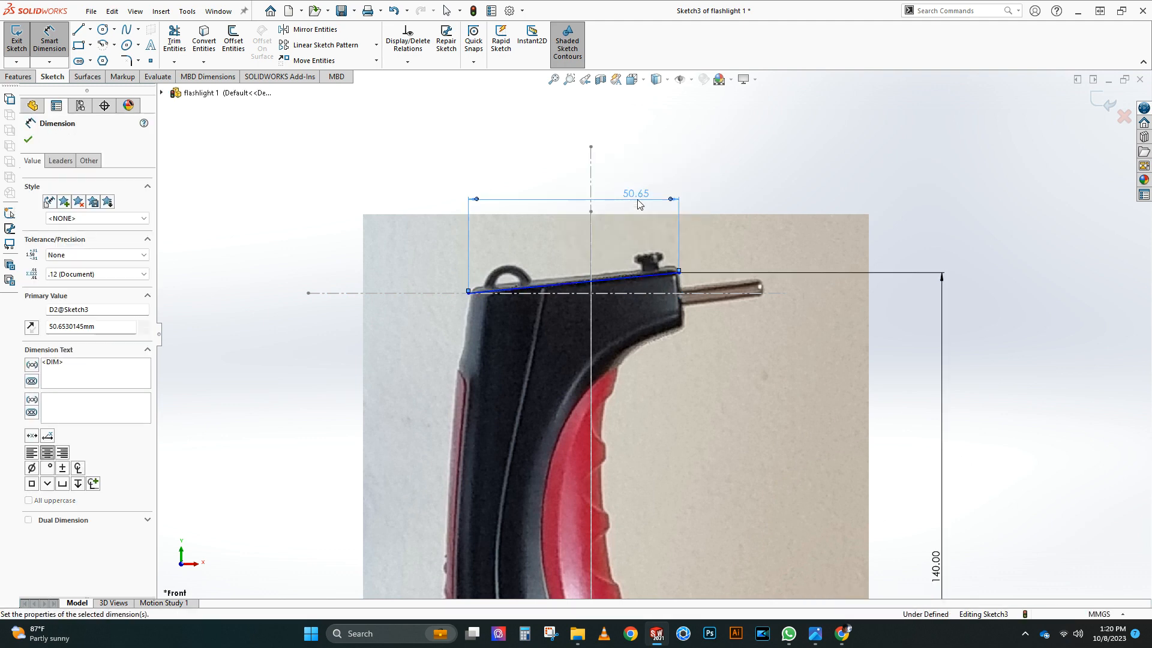
{"action": "key", "text": "Escape"}
Step: Place the line's left endpoint on the upper construction line, dimension it 28 mm from the central axis and exit the sketch
{"action": "scroll", "coordinate": [494, 270], "scroll_direction": "down", "scroll_amount": 2}
{"action": "left_click", "coordinate": [462, 305]}
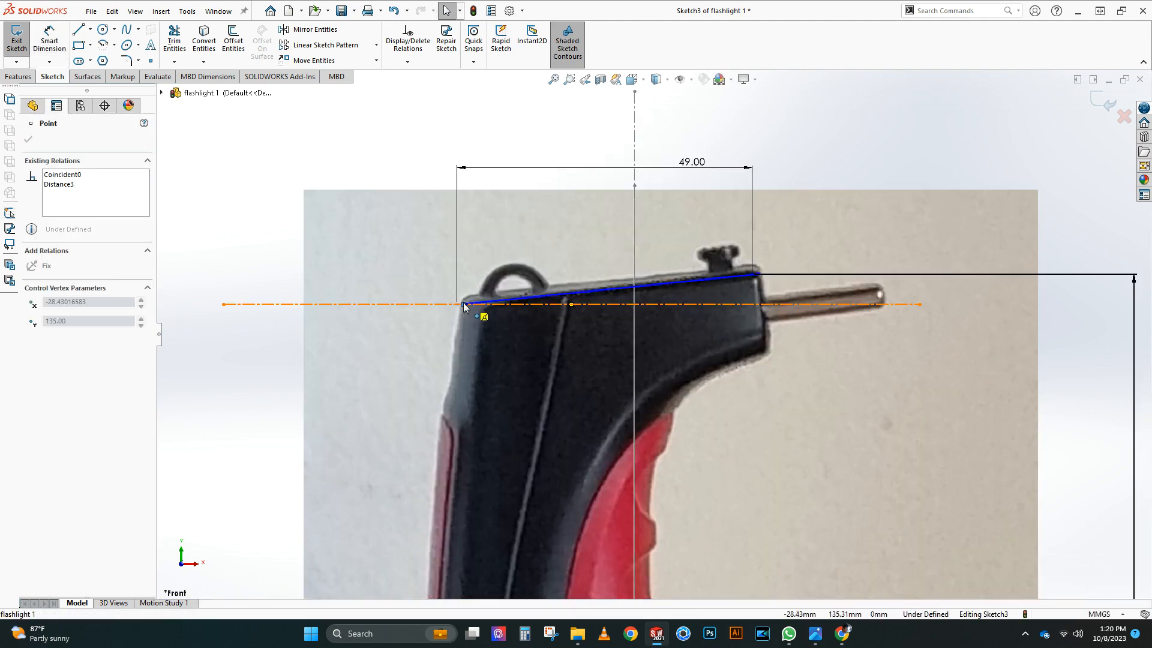
{"action": "key", "text": "d"}
{"action": "left_click", "coordinate": [635, 300]}
{"action": "left_click", "coordinate": [553, 237]}
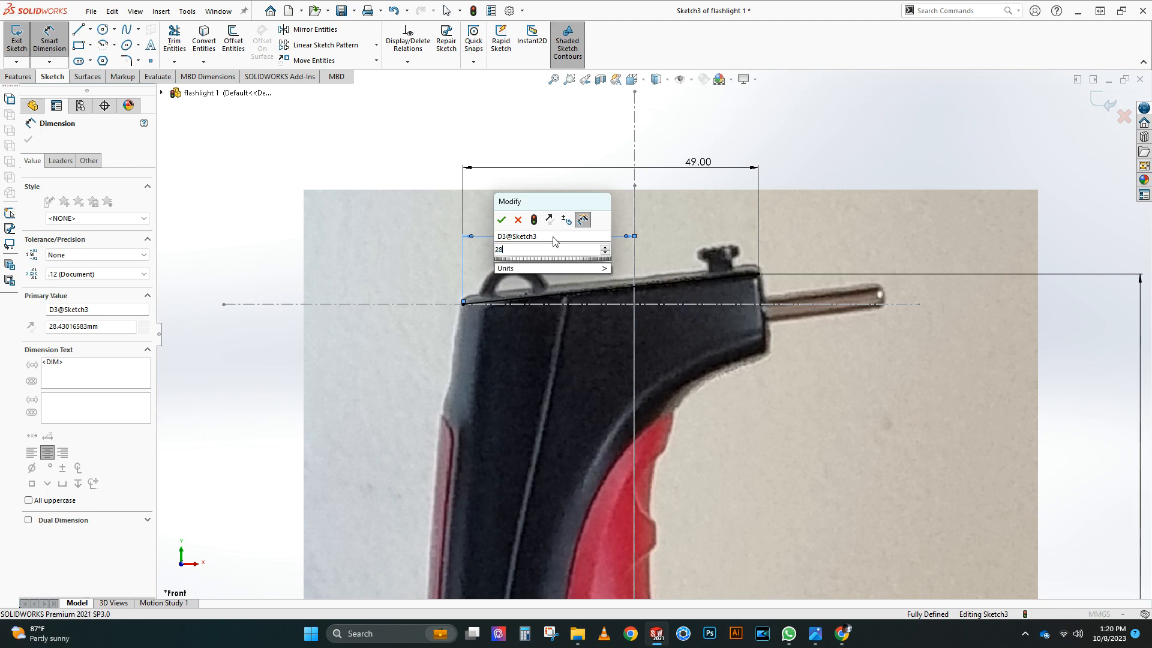
{"action": "key", "text": "Return"}
{"action": "left_click", "coordinate": [1103, 106]}
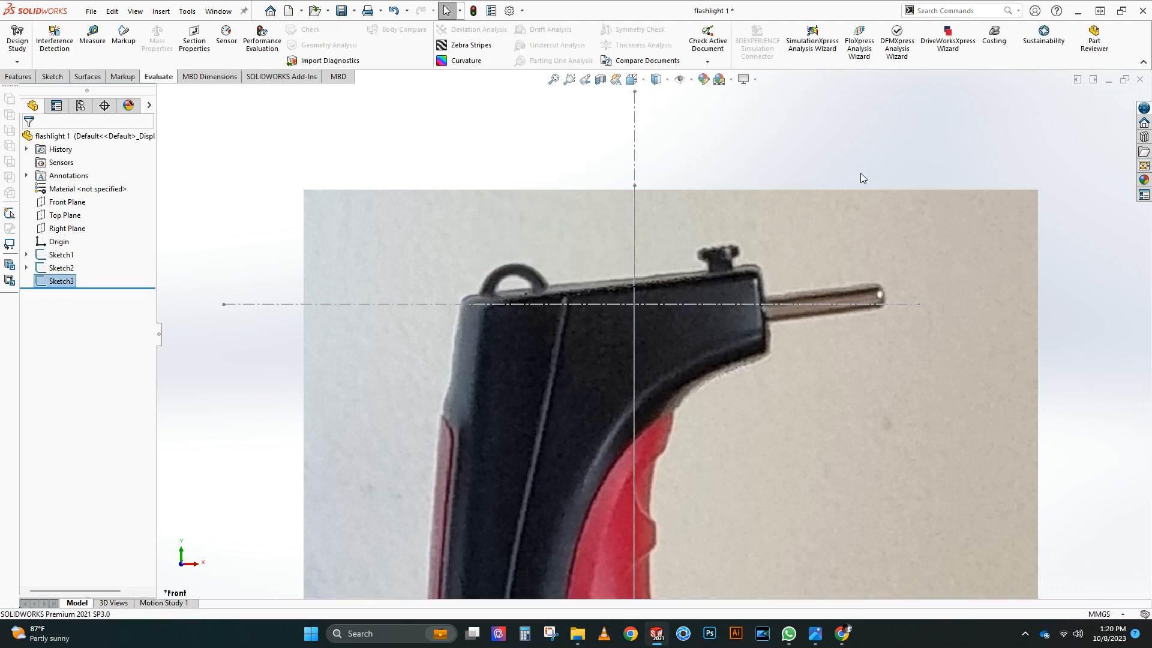
Step: Create a reference plane through the slanted top line, using the Front Plane as the second reference
{"action": "key", "text": "f"}
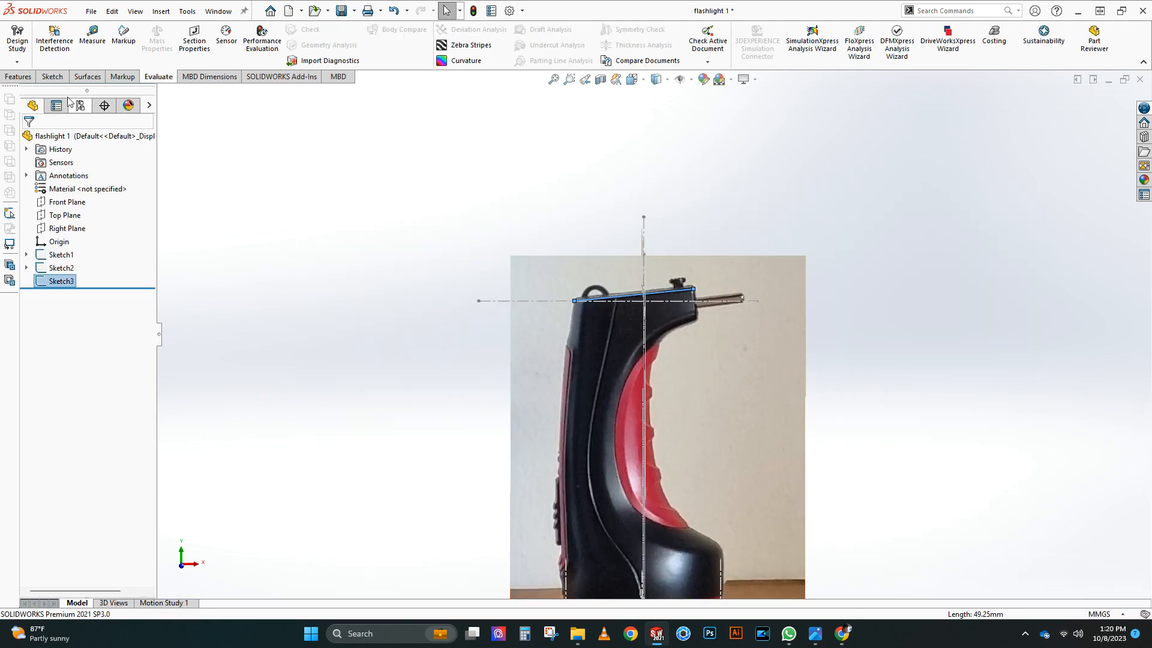
{"action": "left_click", "coordinate": [20, 76]}
{"action": "left_click", "coordinate": [480, 40]}
{"action": "left_click", "coordinate": [483, 74]}
{"action": "middle_click_drag", "start_coordinate": [495, 253], "coordinate": [513, 366]}
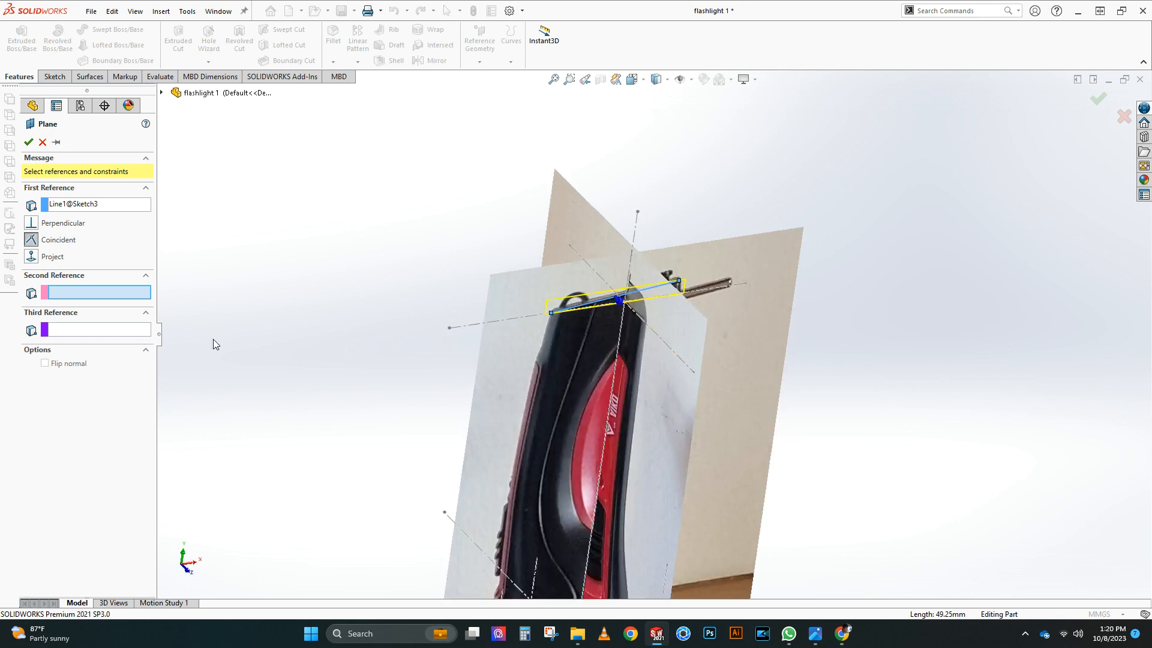
{"action": "left_click", "coordinate": [161, 92]}
{"action": "left_click", "coordinate": [209, 160]}
{"action": "left_click", "coordinate": [28, 142]}
Step: Start a sketch on the new plane and draw a construction line about 165 mm long across the body, constrained horizontal
{"action": "left_click", "coordinate": [54, 76]}
{"action": "left_click", "coordinate": [17, 39]}
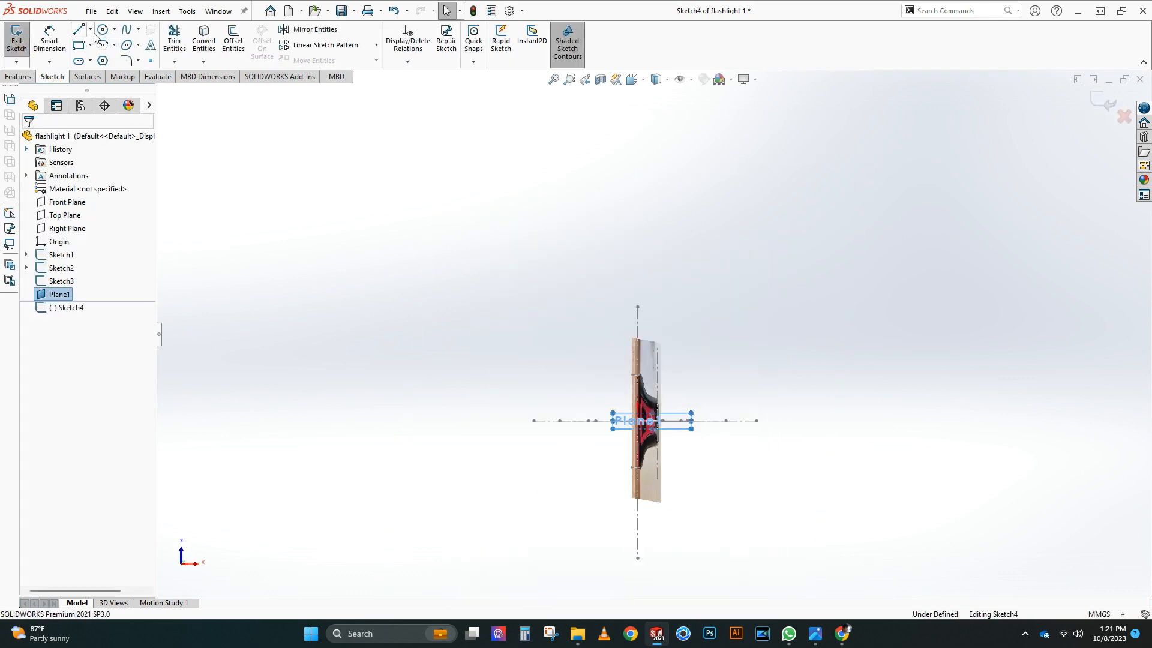
{"action": "left_click", "coordinate": [90, 29]}
{"action": "left_click", "coordinate": [101, 59]}
{"action": "scroll", "coordinate": [678, 483], "scroll_direction": "down", "scroll_amount": 5}
{"action": "left_click", "coordinate": [300, 323]}
{"action": "left_click", "coordinate": [905, 327]}
{"action": "right_click", "coordinate": [936, 297]}
{"action": "left_click", "coordinate": [956, 307]}
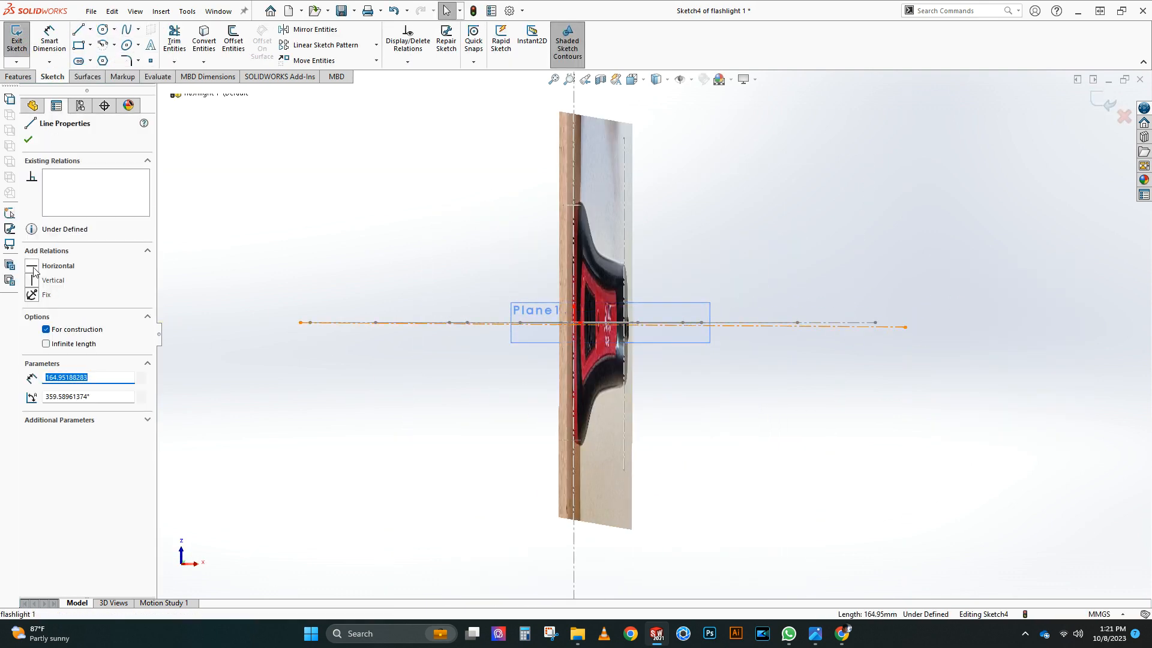
{"action": "left_click", "coordinate": [33, 269]}
{"action": "left_click", "coordinate": [426, 249]}
Step: Make the horizontal construction line coincident with the origin
{"action": "scroll", "coordinate": [426, 249], "scroll_direction": "up", "scroll_amount": 2}
{"action": "left_click_drag", "start_coordinate": [784, 328], "coordinate": [784, 353]}
{"action": "left_click", "coordinate": [598, 326], "text": "ctrl"}
{"action": "left_click", "coordinate": [32, 347]}
{"action": "left_click", "coordinate": [29, 140]}
Step: Draw a vertical construction line through the origin, crossing the horizontal one
{"action": "left_click", "coordinate": [90, 29]}
{"action": "left_click", "coordinate": [101, 60]}
{"action": "left_click", "coordinate": [598, 111]}
{"action": "left_click", "coordinate": [598, 586]}
{"action": "double_click", "coordinate": [654, 535]}
{"action": "scroll", "coordinate": [702, 232], "scroll_direction": "down", "scroll_amount": 1}
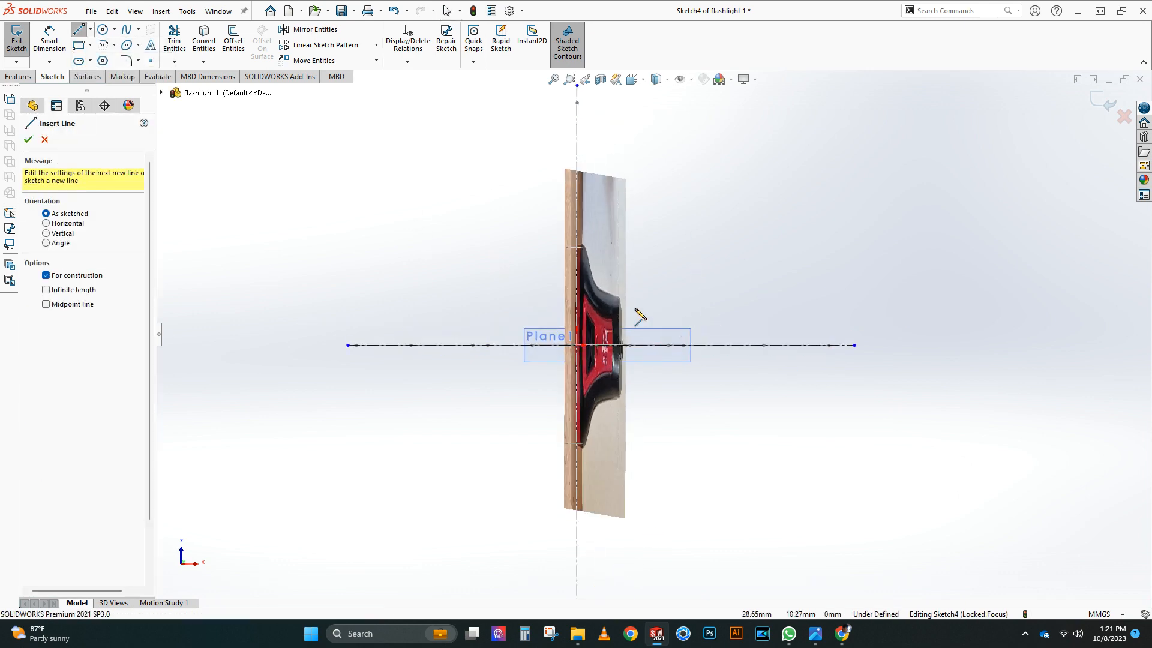
Step: Insert the flashlight's top-view picture into the sketch and scale it so the body's length measures 50 mm
{"action": "left_click", "coordinate": [188, 16]}
{"action": "mouse_move", "coordinate": [240, 344]}
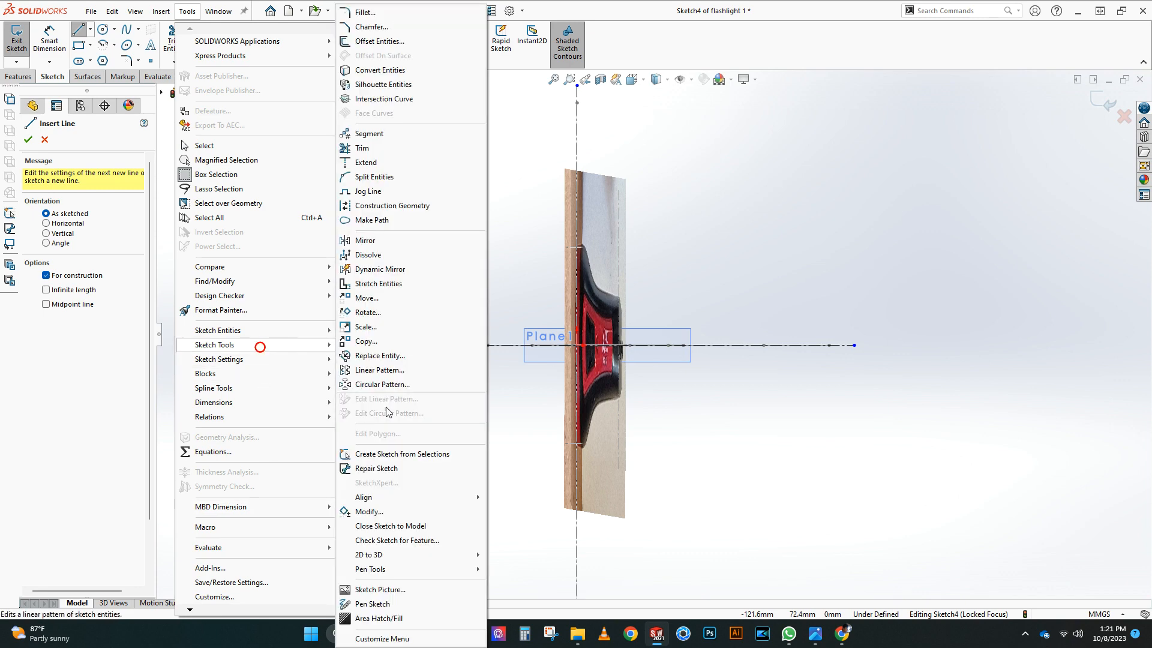
{"action": "left_click", "coordinate": [384, 340]}
{"action": "double_click", "coordinate": [339, 102]}
{"action": "left_click", "coordinate": [488, 362]}
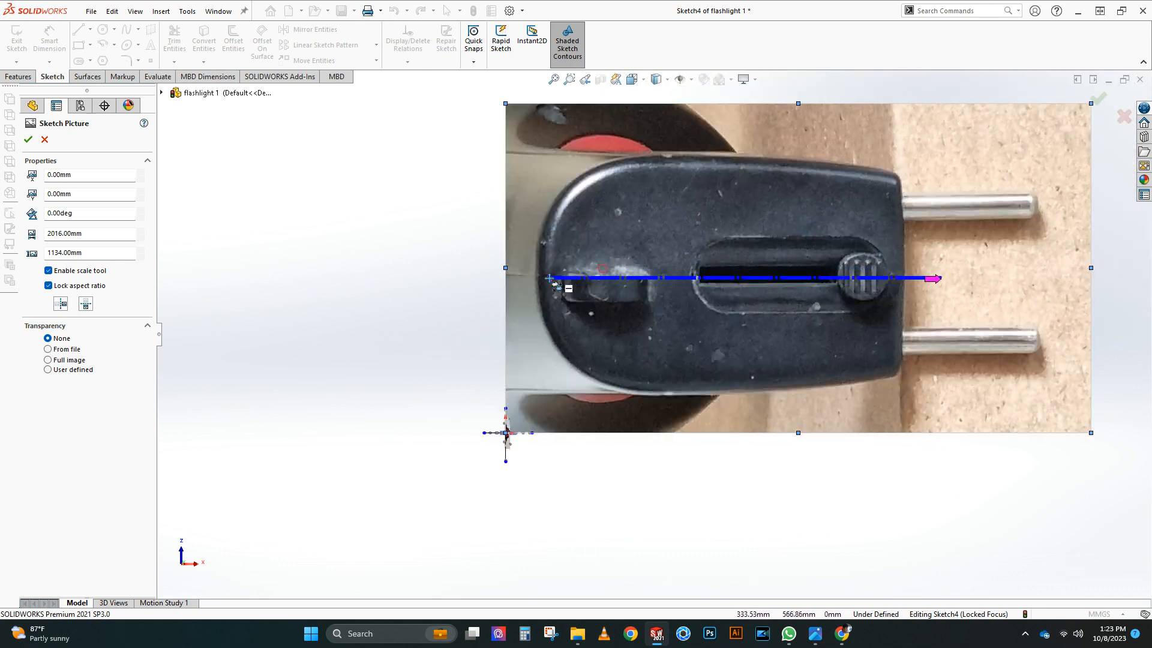
{"action": "left_click", "coordinate": [904, 276]}
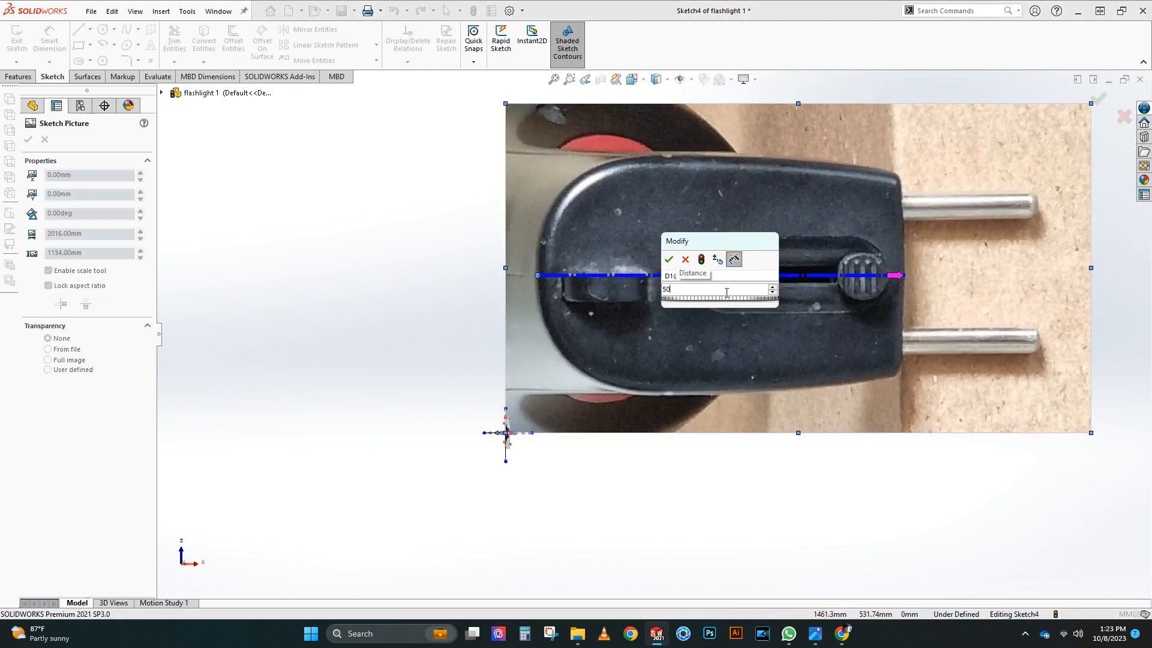
{"action": "key", "text": "Return"}
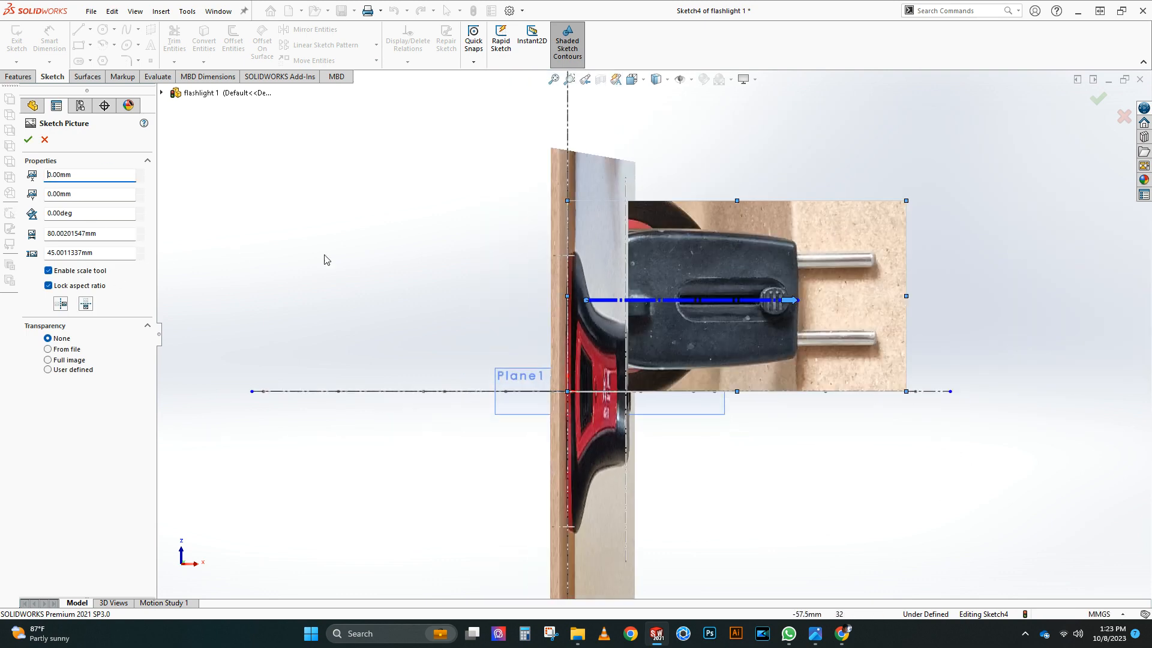
Step: Move the top-view picture so the body is centered on the horizontal construction line and lines up with the side picture
{"action": "scroll", "coordinate": [654, 333], "scroll_direction": "up", "scroll_amount": 3}
{"action": "left_click_drag", "start_coordinate": [665, 346], "coordinate": [600, 398]}
{"action": "mouse_move", "coordinate": [595, 386]}
{"action": "middle_mouse_down"}
{"action": "mouse_move", "coordinate": [720, 458]}
{"action": "mouse_move", "coordinate": [823, 453]}
{"action": "mouse_move", "coordinate": [973, 294]}
{"action": "middle_mouse_up"}
{"action": "mouse_move", "coordinate": [820, 294]}
{"action": "middle_mouse_down"}
{"action": "mouse_move", "coordinate": [690, 297]}
{"action": "mouse_move", "coordinate": [666, 257]}
{"action": "middle_mouse_up"}
{"action": "scroll", "coordinate": [634, 108], "scroll_direction": "down", "scroll_amount": 6}
{"action": "left_click_drag", "start_coordinate": [645, 337], "coordinate": [692, 324]}
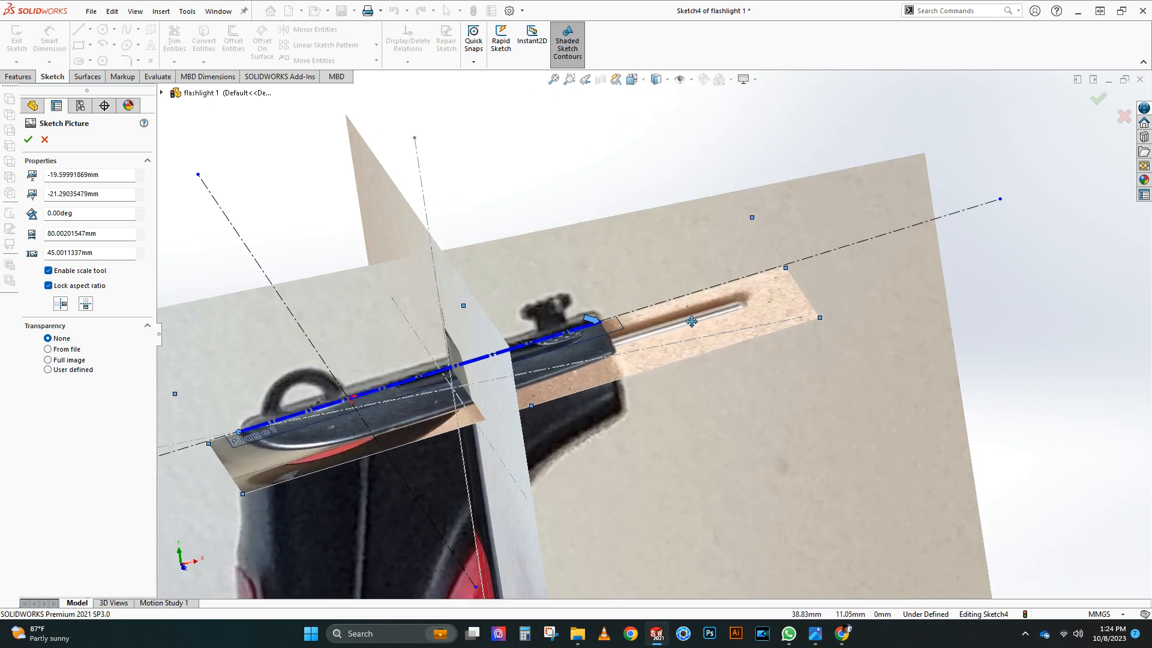
{"action": "middle_click_drag", "start_coordinate": [691, 324], "coordinate": [726, 528]}
{"action": "scroll", "coordinate": [692, 386], "scroll_direction": "up", "scroll_amount": 3}
{"action": "key", "text": "space"}
{"action": "left_click", "coordinate": [551, 303]}
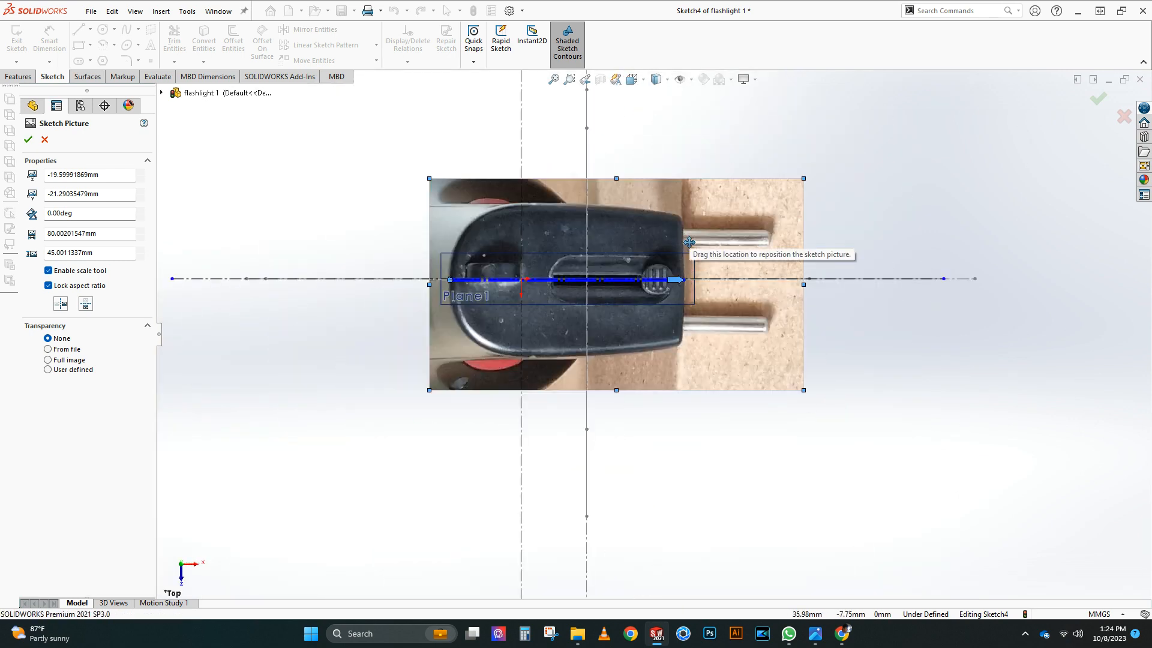
{"action": "scroll", "coordinate": [587, 234], "scroll_direction": "down", "scroll_amount": 3}
{"action": "left_click", "coordinate": [28, 139]}
Step: Draw a vertical construction line about 35 mm long and shift it onto the body's edge beside the metal prongs
{"action": "left_click", "coordinate": [90, 30]}
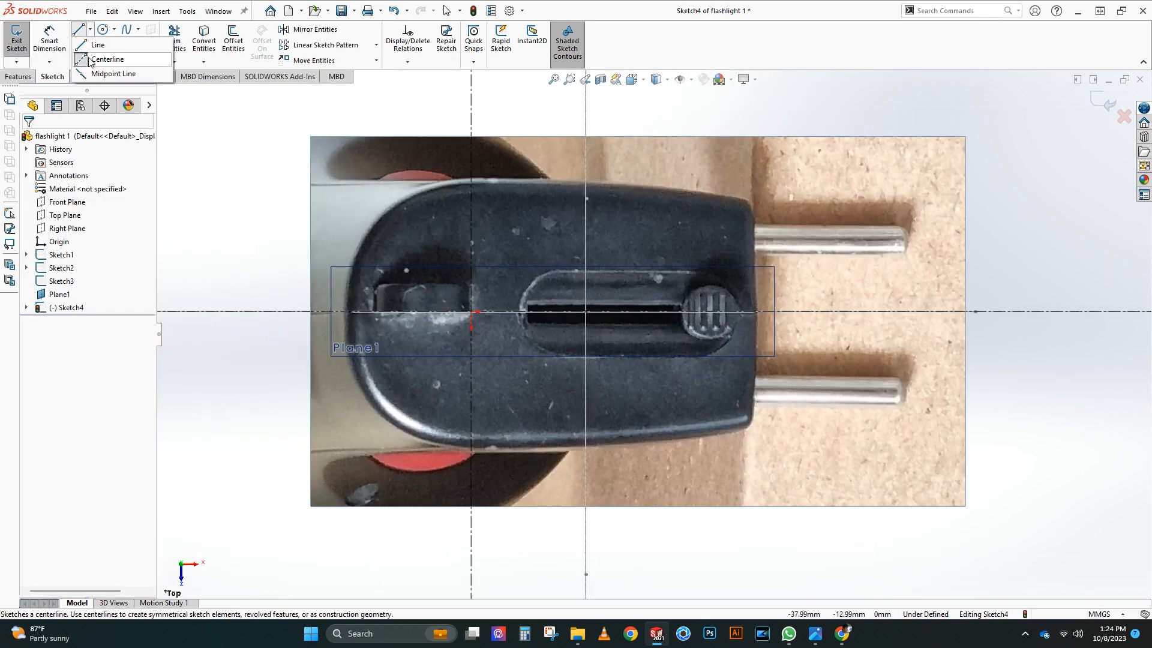
{"action": "left_click", "coordinate": [89, 60]}
{"action": "left_click", "coordinate": [753, 178]}
{"action": "double_click", "coordinate": [753, 469]}
{"action": "key", "text": "Escape"}
{"action": "left_click_drag", "start_coordinate": [753, 288], "coordinate": [757, 288]}
Step: Dimension the horizontal distance between the vertical centerline and the construction line at the prong end
{"action": "left_click", "coordinate": [39, 40]}
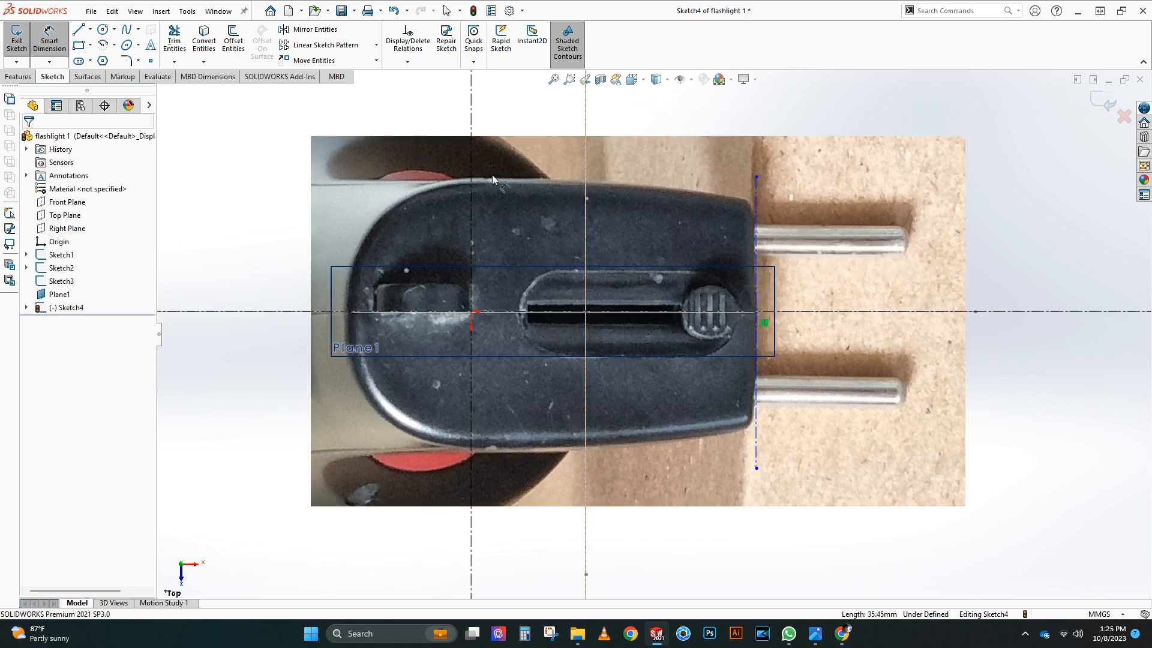
{"action": "left_click", "coordinate": [471, 187]}
{"action": "left_click", "coordinate": [756, 214]}
{"action": "left_click", "coordinate": [657, 114]}
{"action": "key", "text": "Return"}
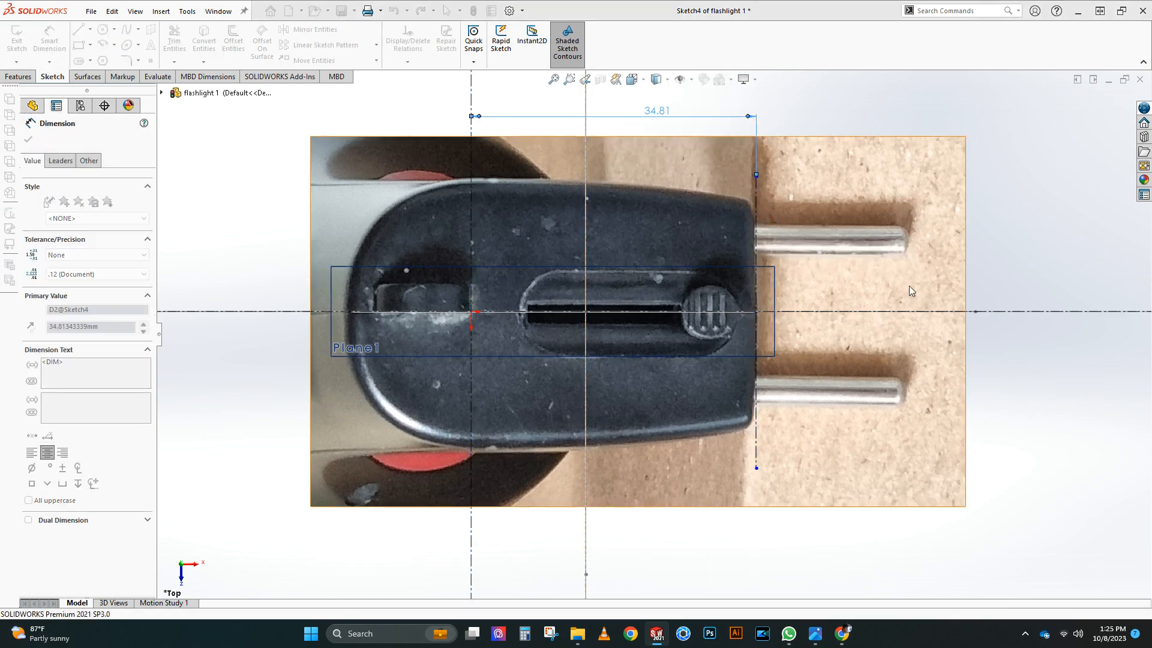
Step: Exit the sketch and examine how the prong-end construction line meets the endpoint of the slanted top line
{"action": "scroll", "coordinate": [825, 333], "scroll_direction": "up", "scroll_amount": 2}
{"action": "middle_click_drag", "start_coordinate": [826, 333], "coordinate": [720, 208]}
{"action": "scroll", "coordinate": [720, 209], "scroll_direction": "up", "scroll_amount": 4}
{"action": "left_click", "coordinate": [1102, 104]}
{"action": "scroll", "coordinate": [663, 253], "scroll_direction": "down", "scroll_amount": 6}
{"action": "middle_click_drag", "start_coordinate": [663, 253], "coordinate": [650, 279]}
{"action": "scroll", "coordinate": [650, 280], "scroll_direction": "down", "scroll_amount": 7}
{"action": "scroll", "coordinate": [678, 279], "scroll_direction": "up", "scroll_amount": 7}
{"action": "scroll", "coordinate": [637, 310], "scroll_direction": "down", "scroll_amount": 5}
{"action": "left_click", "coordinate": [672, 329]}
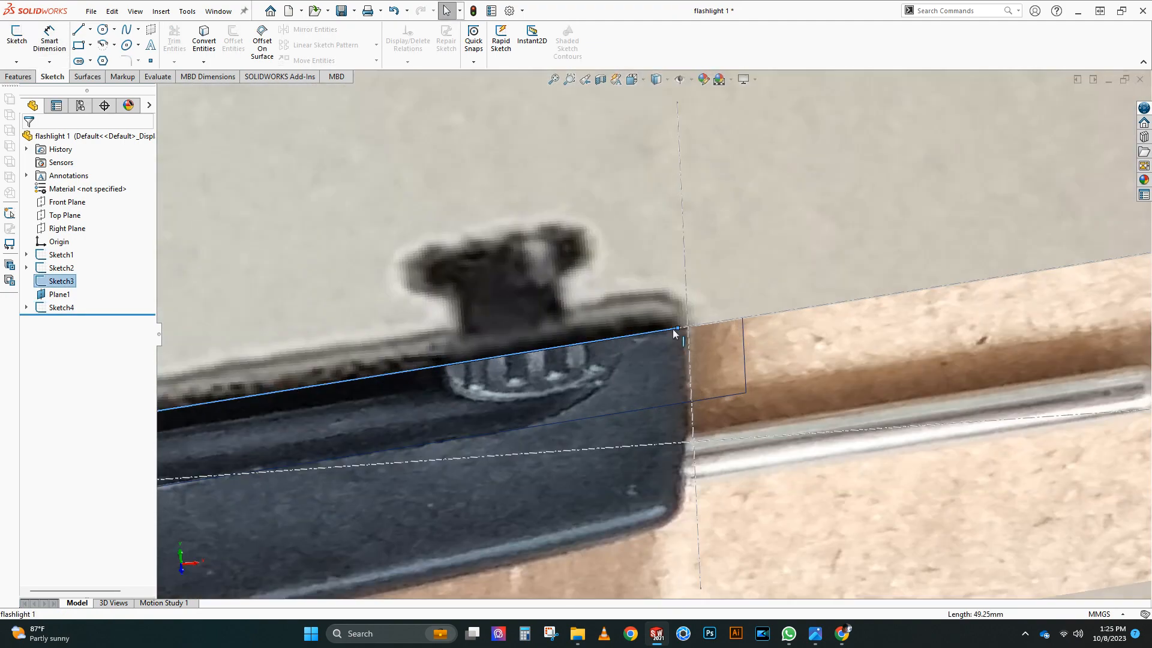
{"action": "left_click", "coordinate": [687, 329]}
{"action": "scroll", "coordinate": [662, 334], "scroll_direction": "up", "scroll_amount": 5}
Step: Reopen the top-view picture sketch and delete the dimension locating the prong-end construction line
{"action": "left_click", "coordinate": [58, 308]}
{"action": "left_click", "coordinate": [52, 268]}
{"action": "scroll", "coordinate": [733, 451], "scroll_direction": "down", "scroll_amount": 8}
{"action": "left_click", "coordinate": [478, 454]}
{"action": "key", "text": "Delete"}
Step: Make the prong-end construction line coincident with the right endpoint of the slanted top line
{"action": "mouse_move", "coordinate": [478, 453]}
{"action": "middle_mouse_down"}
{"action": "mouse_move", "coordinate": [546, 405]}
{"action": "mouse_move", "coordinate": [556, 253]}
{"action": "mouse_move", "coordinate": [567, 288]}
{"action": "middle_mouse_up"}
{"action": "scroll", "coordinate": [557, 253], "scroll_direction": "down", "scroll_amount": 3}
{"action": "scroll", "coordinate": [567, 299], "scroll_direction": "down", "scroll_amount": 3}
{"action": "left_click", "coordinate": [566, 280]}
{"action": "left_click", "coordinate": [573, 330], "text": "ctrl"}
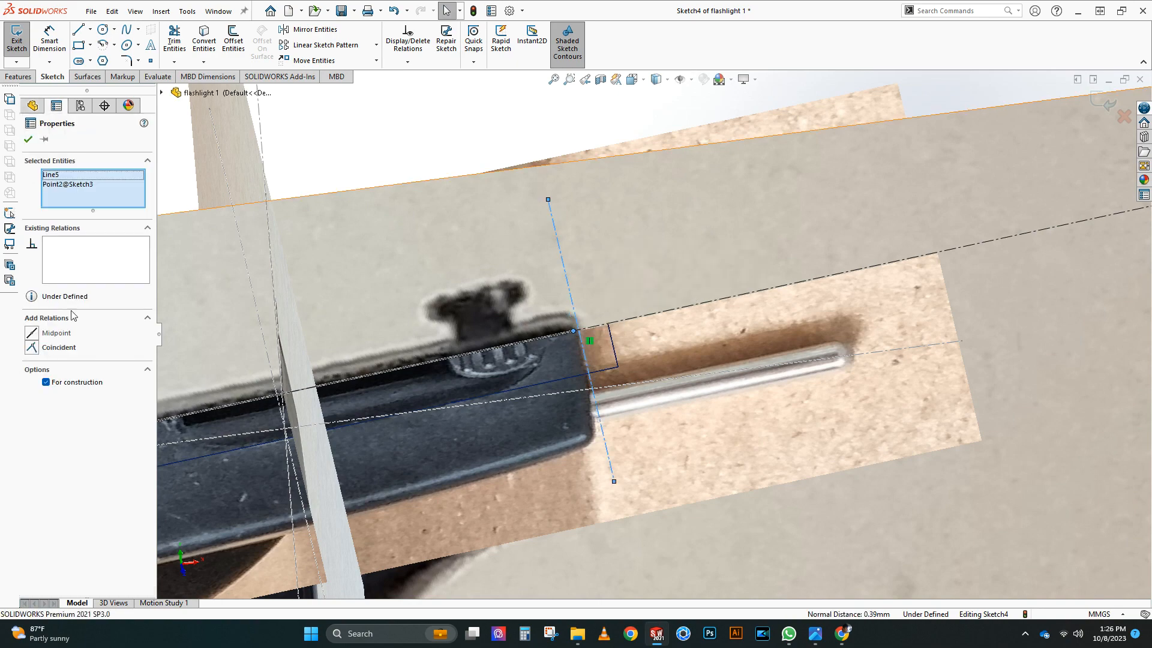
{"action": "left_click", "coordinate": [58, 347]}
Step: Draw another vertical construction line at the rounded end of the body in the top-view picture
{"action": "scroll", "coordinate": [622, 216], "scroll_direction": "up", "scroll_amount": 5}
{"action": "left_click", "coordinate": [622, 215]}
{"action": "scroll", "coordinate": [381, 346], "scroll_direction": "down", "scroll_amount": 3}
{"action": "key", "text": "l"}
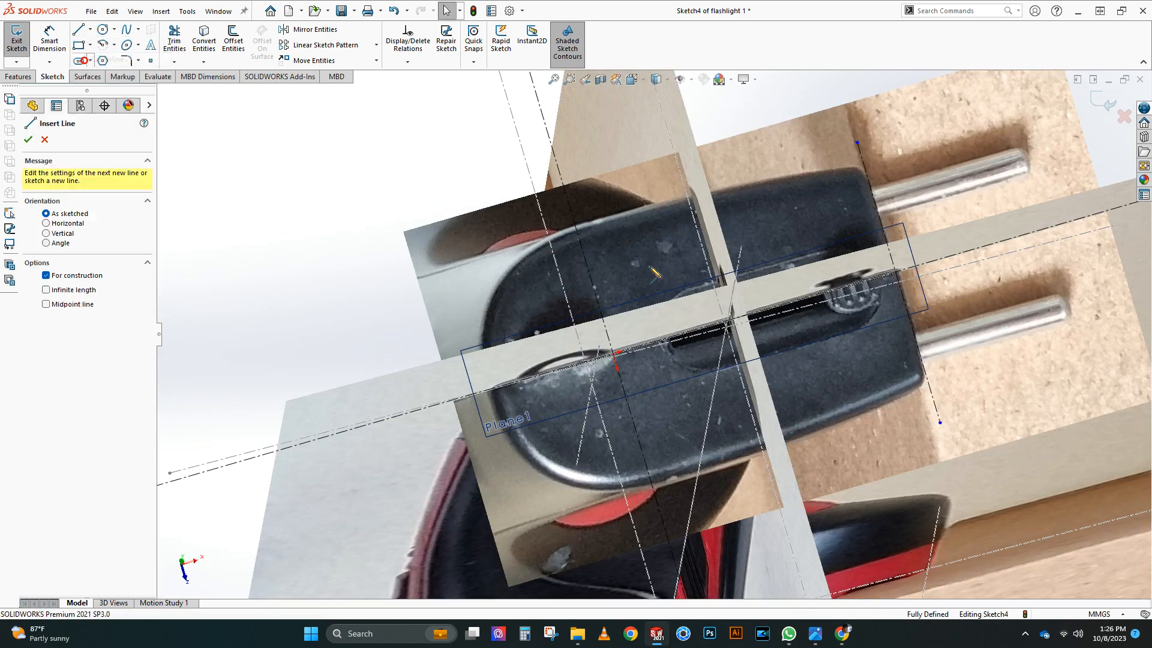
{"action": "scroll", "coordinate": [575, 451], "scroll_direction": "down", "scroll_amount": 5}
{"action": "key", "text": "Escape"}
{"action": "scroll", "coordinate": [486, 285], "scroll_direction": "up", "scroll_amount": 5}
Step: Make the construction line at the rounded end coincident with the left endpoint of the slanted top line
{"action": "scroll", "coordinate": [543, 265], "scroll_direction": "down", "scroll_amount": 6}
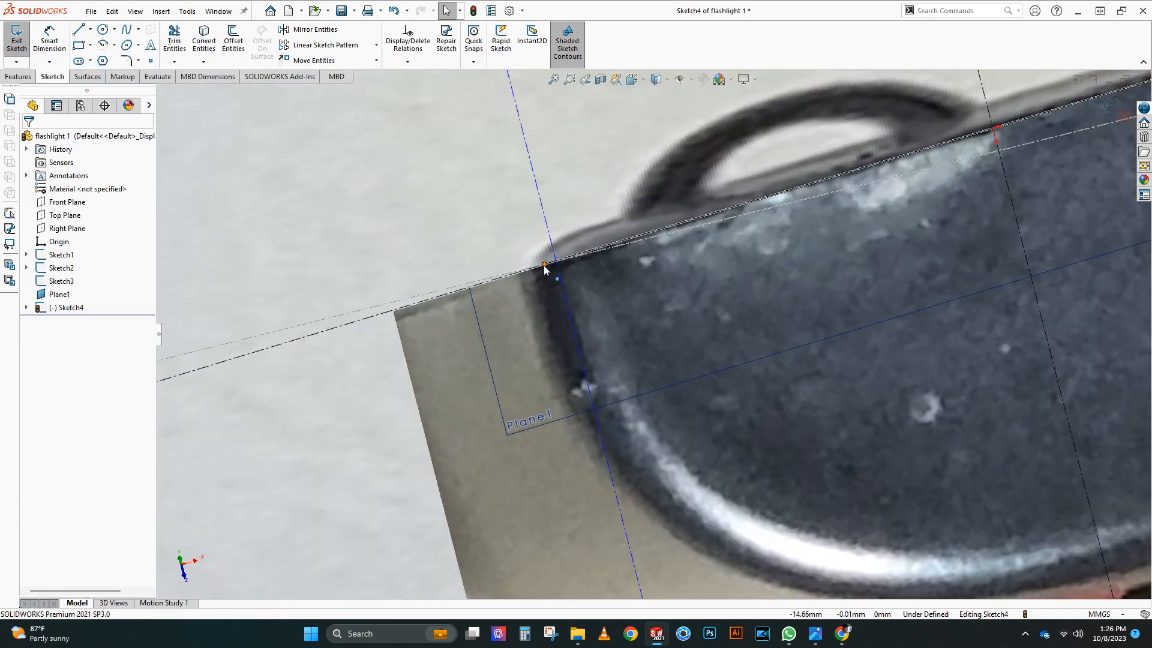
{"action": "left_click", "coordinate": [567, 280]}
{"action": "left_click", "coordinate": [543, 267], "text": "ctrl"}
{"action": "left_click", "coordinate": [52, 348]}
{"action": "scroll", "coordinate": [654, 333], "scroll_direction": "up", "scroll_amount": 8}
{"action": "key", "text": "Escape"}
Step: Exit the top-view picture sketch and save the part
{"action": "scroll", "coordinate": [858, 326], "scroll_direction": "up", "scroll_amount": 1}
{"action": "mouse_move", "coordinate": [858, 326]}
{"action": "middle_mouse_down"}
{"action": "mouse_move", "coordinate": [861, 383]}
{"action": "mouse_move", "coordinate": [863, 345]}
{"action": "middle_mouse_up"}
{"action": "scroll", "coordinate": [780, 324], "scroll_direction": "up", "scroll_amount": 1}
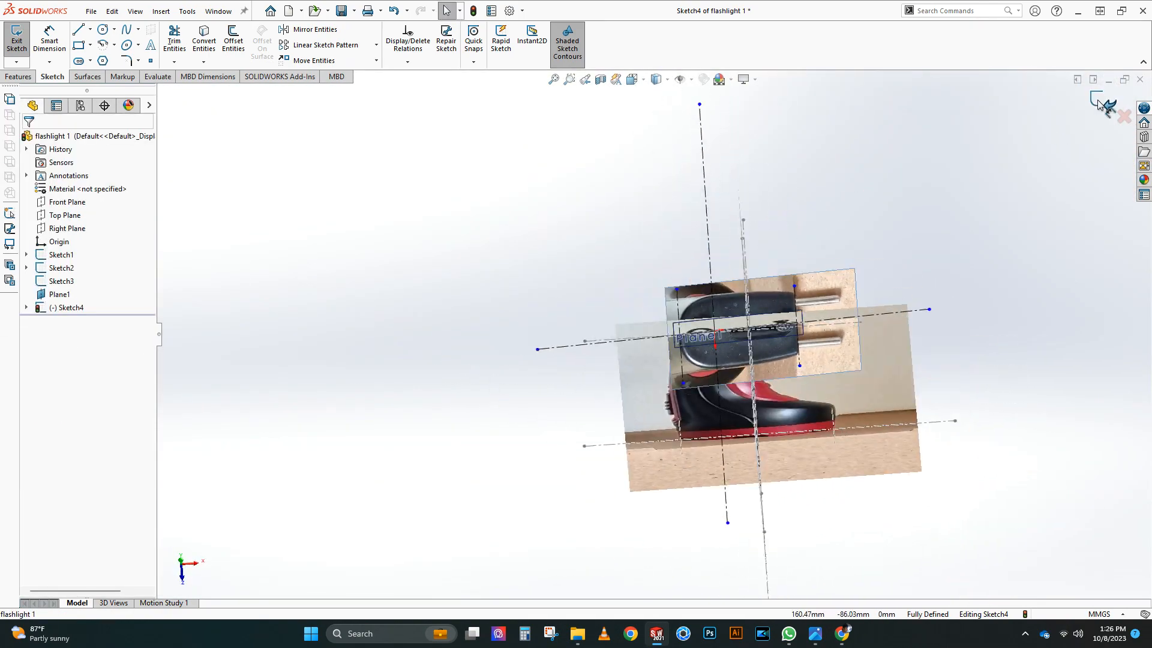
{"action": "left_click", "coordinate": [1104, 105]}
{"action": "scroll", "coordinate": [666, 317], "scroll_direction": "up", "scroll_amount": 1}
{"action": "middle_click_drag", "start_coordinate": [818, 300], "coordinate": [818, 228]}
{"action": "left_click", "coordinate": [339, 12]}
Step: In a new Front Plane sketch, draw a spline along the flashlight's back edge from the slanted line's left endpoint to the base line, then exit
{"action": "mouse_move", "coordinate": [840, 318]}
{"action": "middle_mouse_down"}
{"action": "mouse_move", "coordinate": [746, 227]}
{"action": "mouse_move", "coordinate": [741, 472]}
{"action": "mouse_move", "coordinate": [684, 426]}
{"action": "mouse_move", "coordinate": [702, 372]}
{"action": "mouse_move", "coordinate": [733, 418]}
{"action": "mouse_move", "coordinate": [750, 368]}
{"action": "middle_mouse_up"}
{"action": "scroll", "coordinate": [733, 352], "scroll_direction": "up", "scroll_amount": 1}
{"action": "key", "text": "space"}
{"action": "left_click", "coordinate": [620, 210]}
{"action": "scroll", "coordinate": [700, 385], "scroll_direction": "up", "scroll_amount": 2}
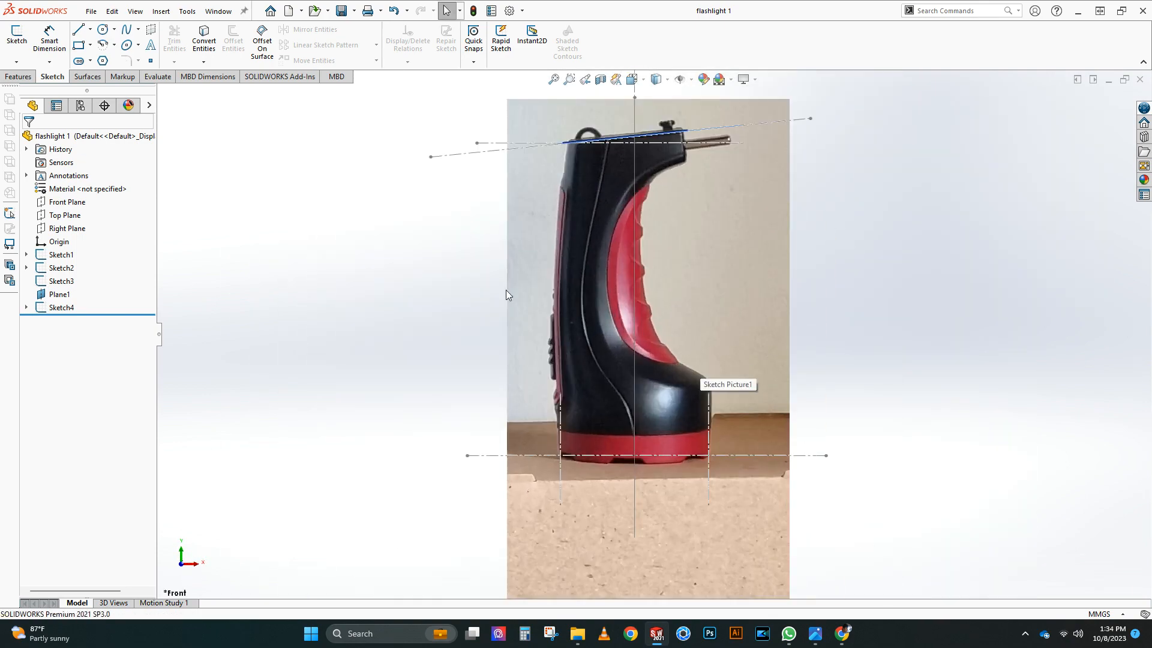
{"action": "left_click", "coordinate": [67, 201]}
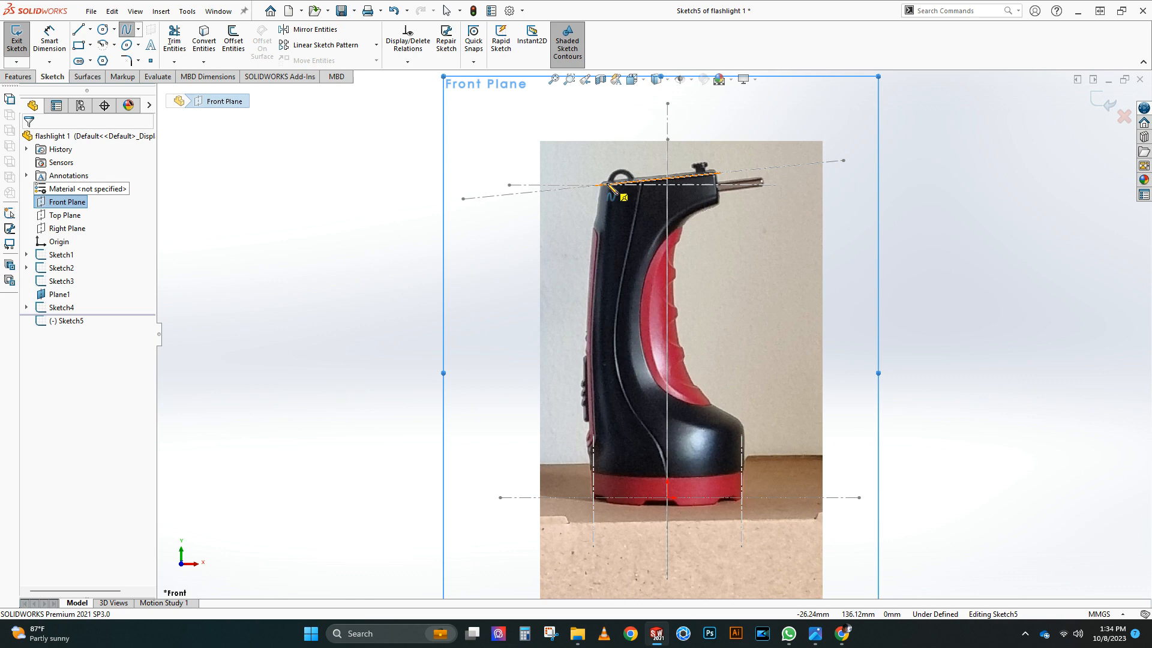
{"action": "left_click", "coordinate": [600, 185]}
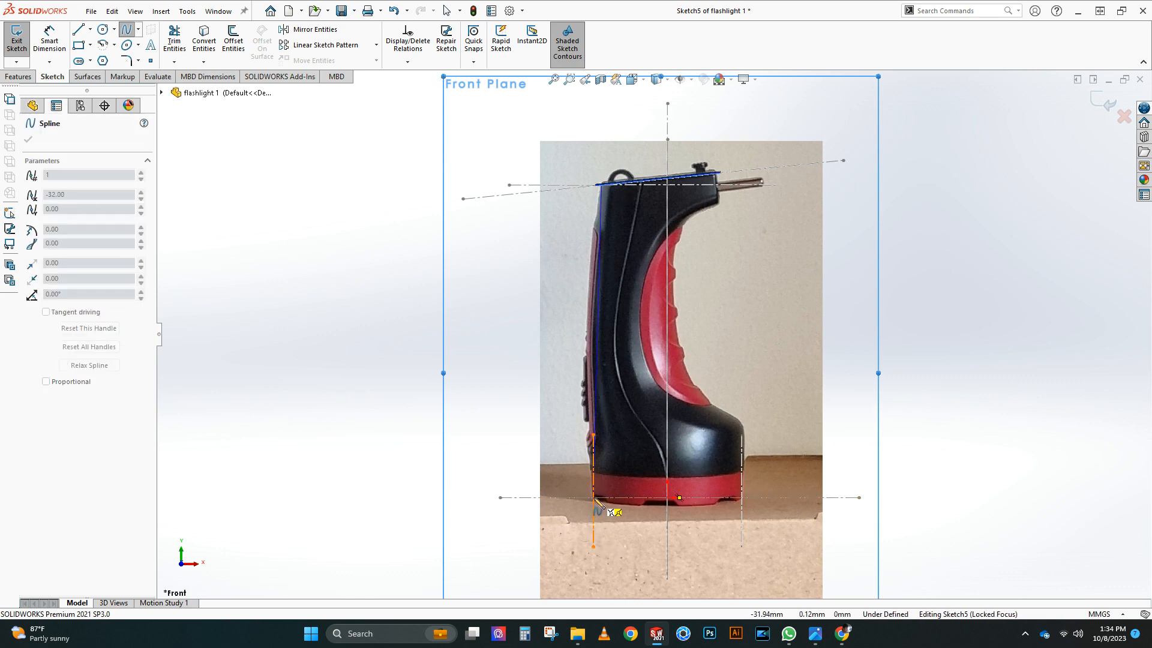
{"action": "double_click", "coordinate": [595, 498]}
{"action": "scroll", "coordinate": [650, 499], "scroll_direction": "up", "scroll_amount": 2}
{"action": "left_click", "coordinate": [583, 294]}
{"action": "scroll", "coordinate": [649, 468], "scroll_direction": "up", "scroll_amount": 3}
{"action": "scroll", "coordinate": [664, 480], "scroll_direction": "down", "scroll_amount": 5}
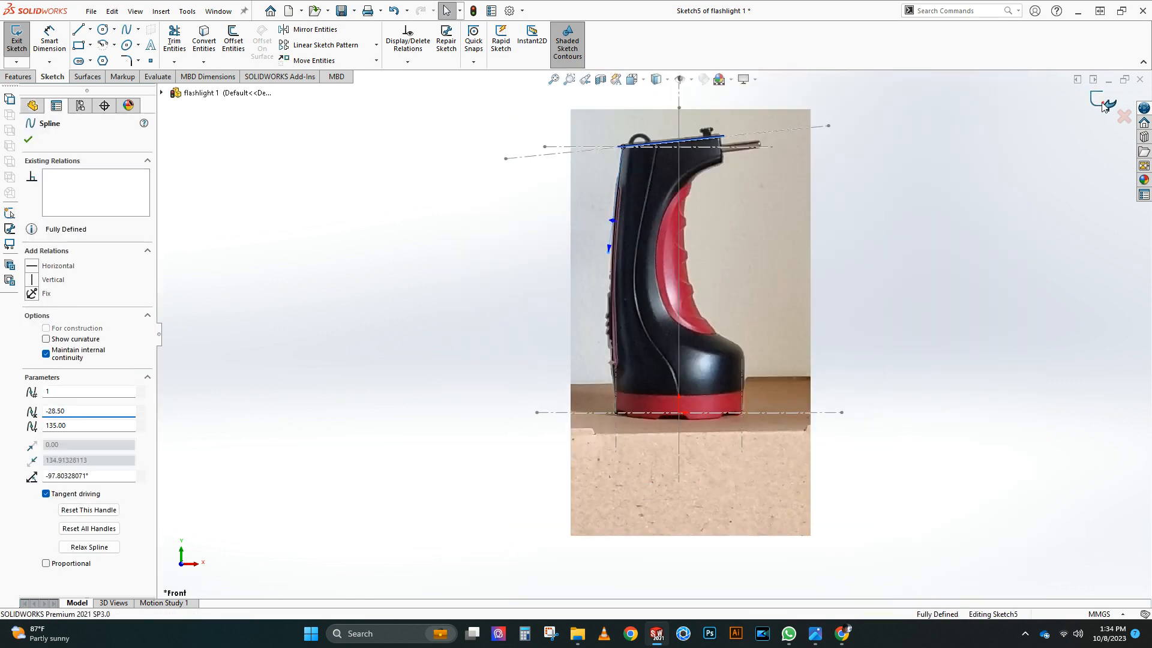
{"action": "left_click", "coordinate": [1106, 107]}
Step: Start another Front Plane sketch and draw a horizontal construction line across the body's shoulder, about 32 mm above the base line
{"action": "middle_click_drag", "start_coordinate": [758, 281], "coordinate": [703, 271]}
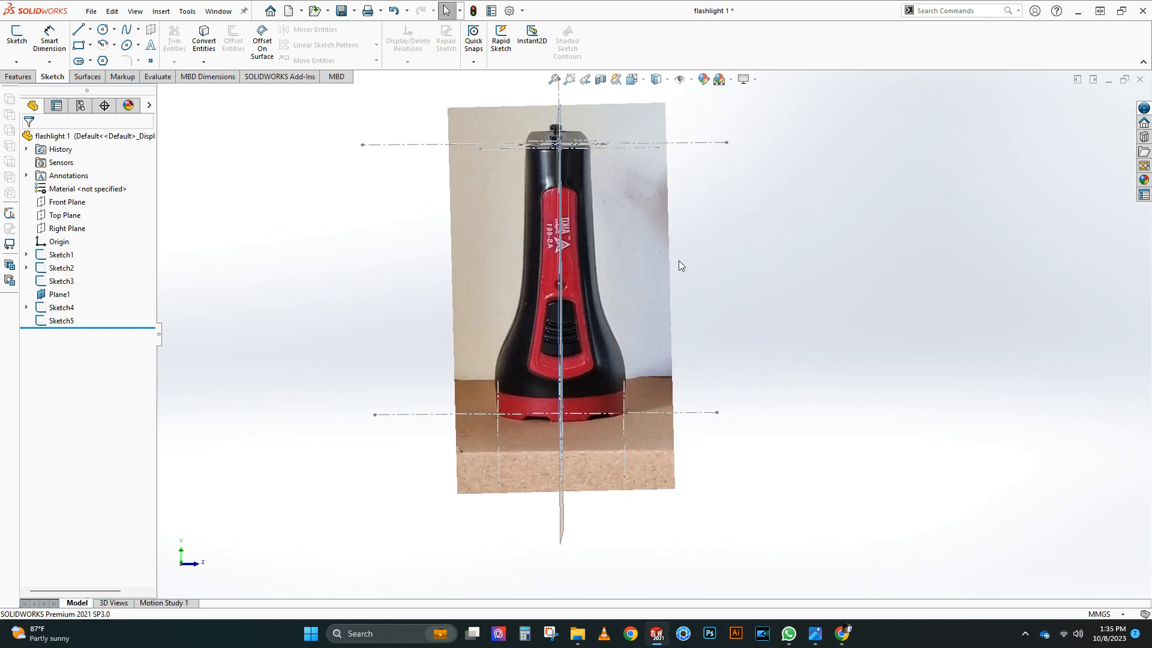
{"action": "middle_click_drag", "start_coordinate": [638, 321], "coordinate": [528, 275]}
{"action": "key", "text": "ctrl+1"}
{"action": "left_click", "coordinate": [56, 202]}
{"action": "left_click", "coordinate": [16, 37]}
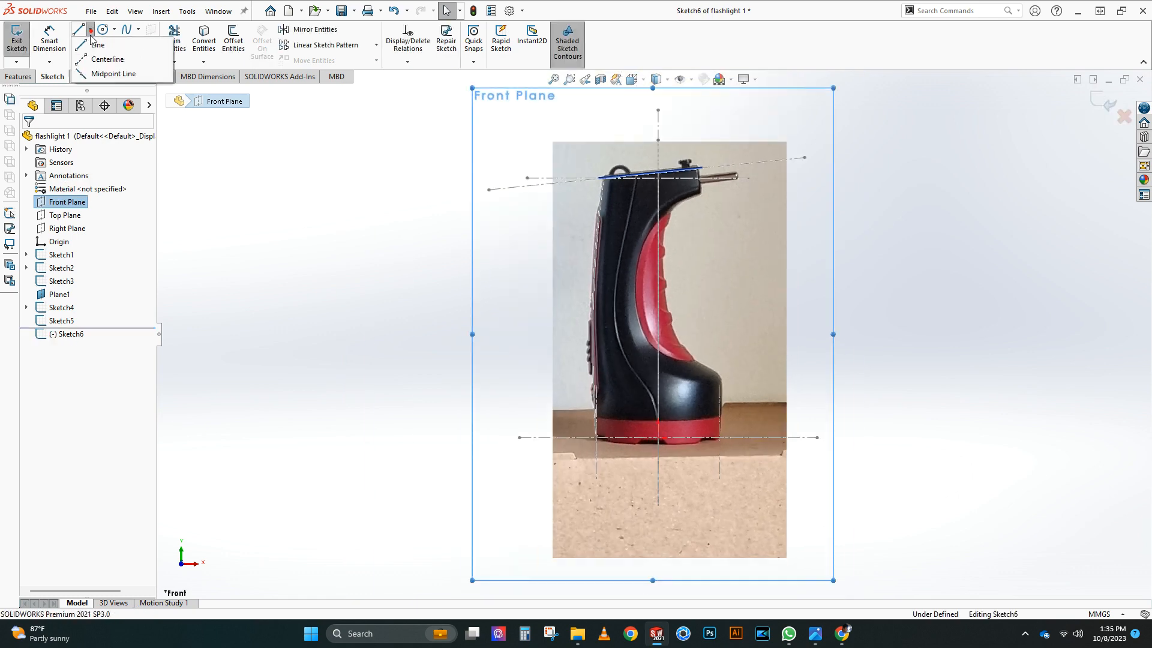
{"action": "left_click", "coordinate": [79, 30]}
{"action": "scroll", "coordinate": [675, 327], "scroll_direction": "down", "scroll_amount": 5}
{"action": "left_click", "coordinate": [799, 453]}
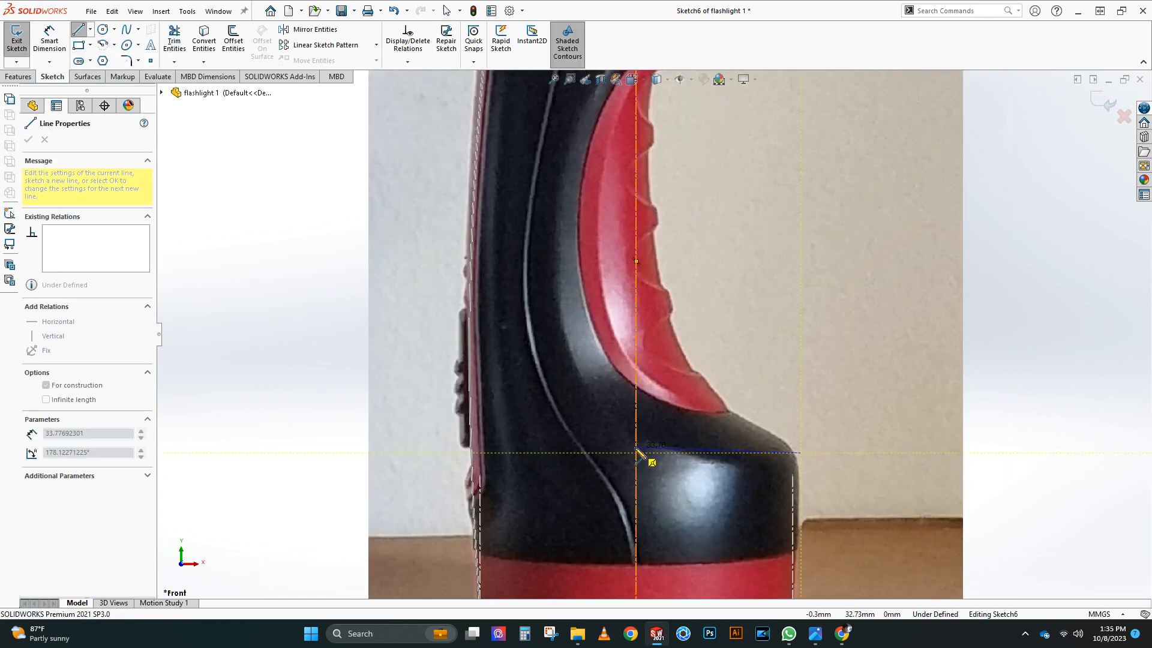
{"action": "double_click", "coordinate": [445, 453]}
Step: Draw four more horizontal construction lines across the handle at the ridges of the red grip, the lowest two about 63 and 80 mm high
{"action": "left_click", "coordinate": [672, 299]}
{"action": "double_click", "coordinate": [445, 299]}
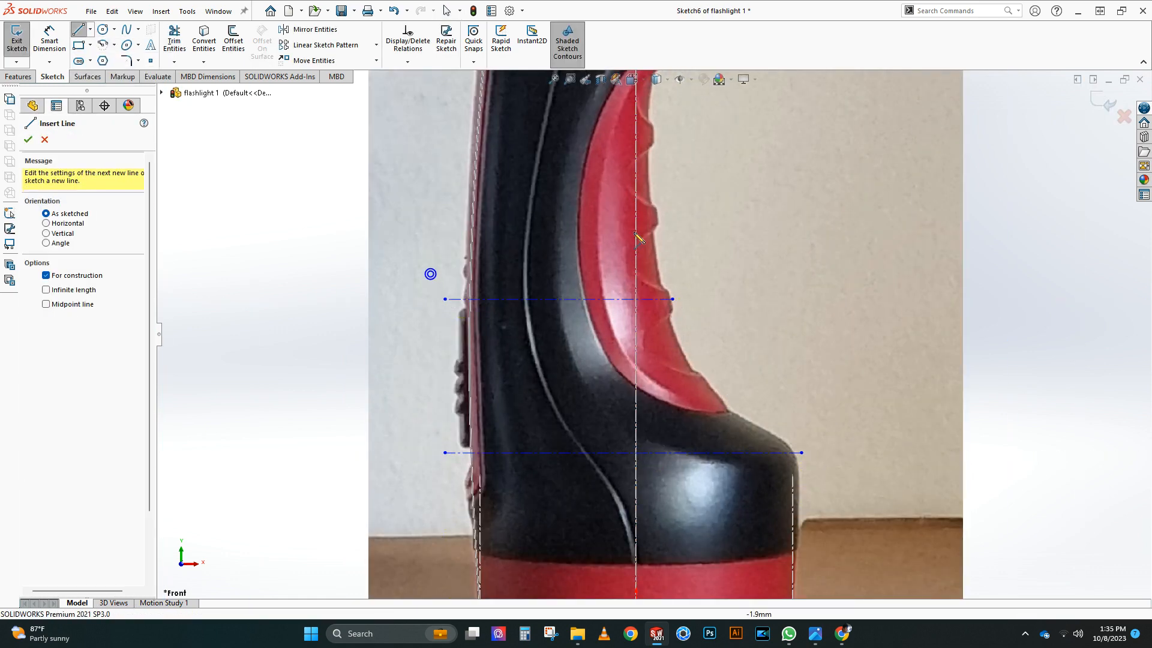
{"action": "left_click", "coordinate": [658, 216]}
{"action": "double_click", "coordinate": [445, 216]}
{"action": "scroll", "coordinate": [665, 312], "scroll_direction": "up", "scroll_amount": 2}
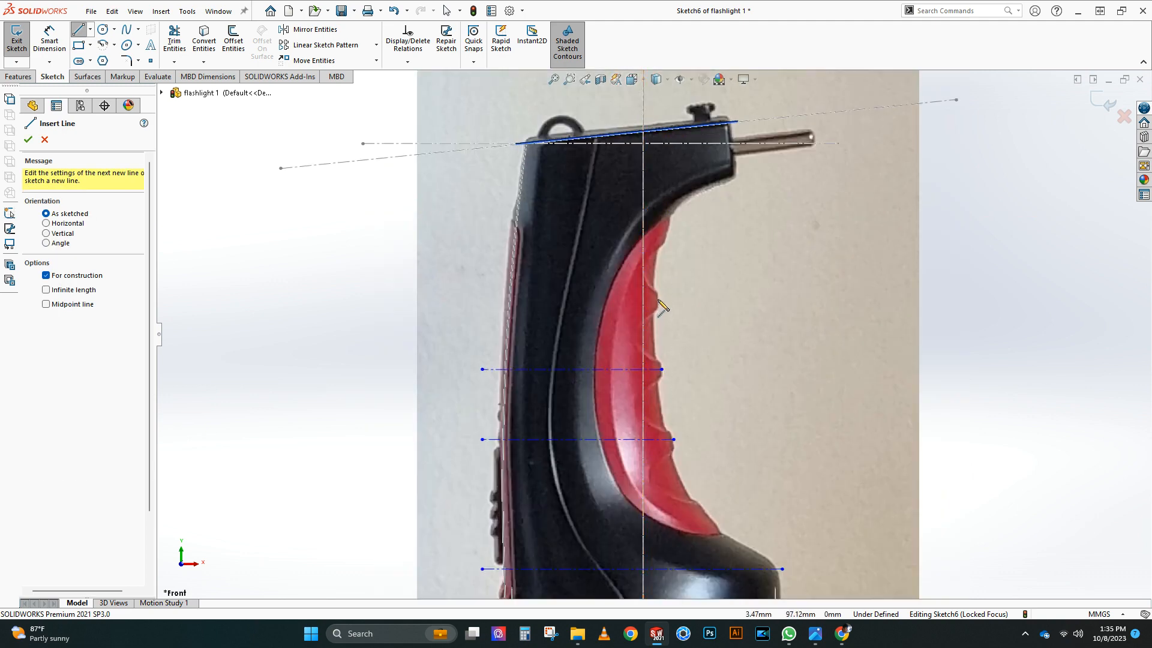
{"action": "left_click", "coordinate": [658, 299]}
{"action": "key", "text": "Escape"}
{"action": "left_click", "coordinate": [668, 232]}
{"action": "double_click", "coordinate": [483, 231]}
{"action": "scroll", "coordinate": [493, 226], "scroll_direction": "up", "scroll_amount": 2}
{"action": "scroll", "coordinate": [755, 455], "scroll_direction": "down", "scroll_amount": 1}
Step: Dimension the lowest horizontal construction line 32 mm above the base line
{"action": "left_click", "coordinate": [49, 39]}
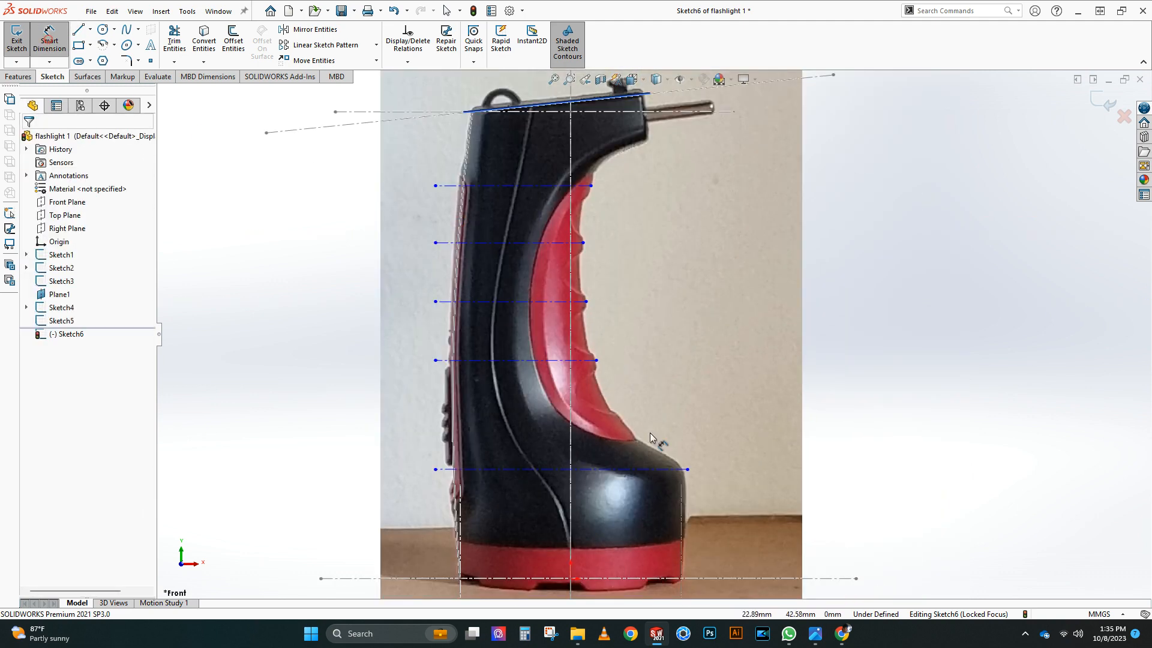
{"action": "left_click", "coordinate": [654, 579]}
{"action": "left_click", "coordinate": [729, 523]}
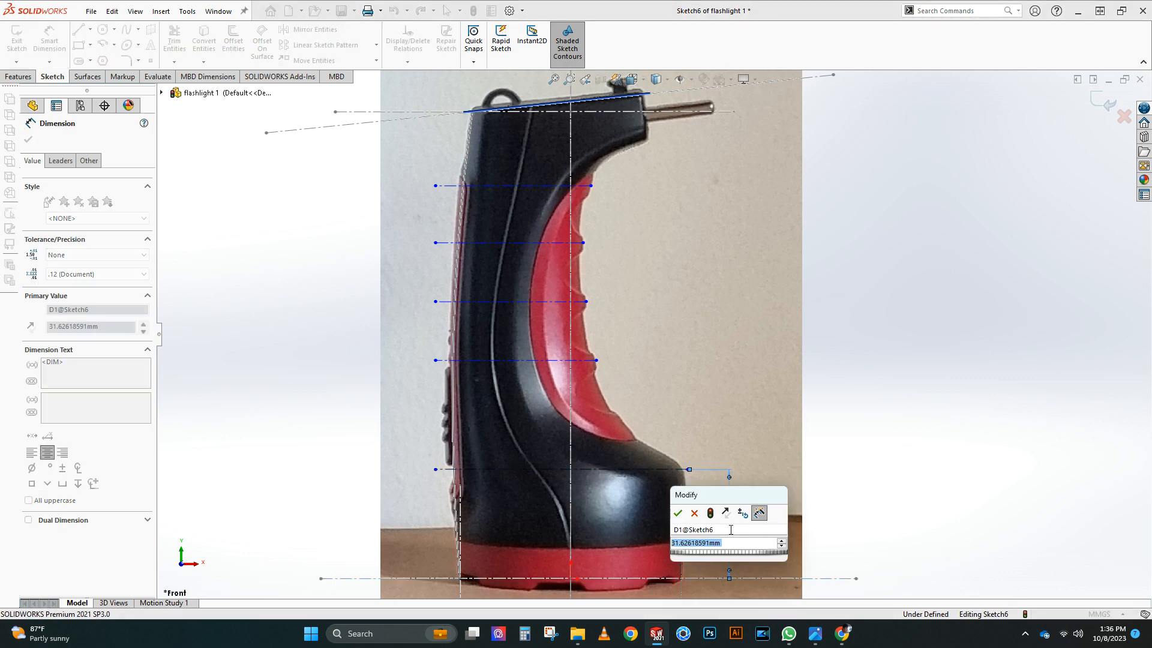
{"action": "key", "text": "Return"}
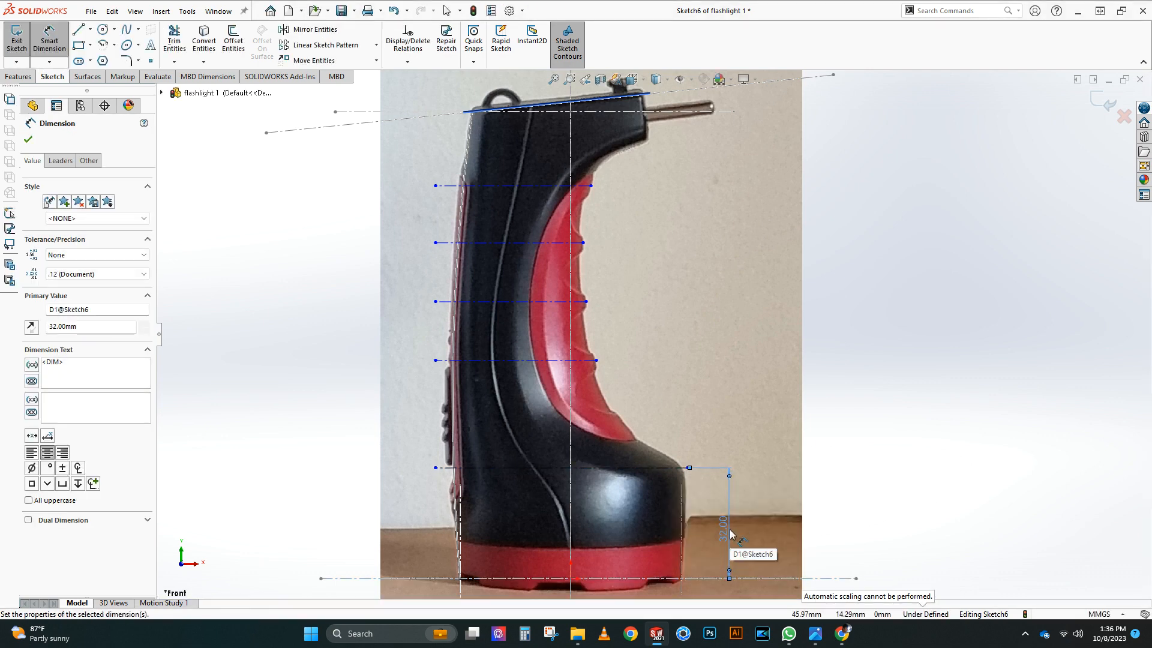
Step: Dimension the second horizontal construction line from the bottom 63 mm above the base line
{"action": "left_click", "coordinate": [561, 360]}
{"action": "left_click", "coordinate": [607, 579]}
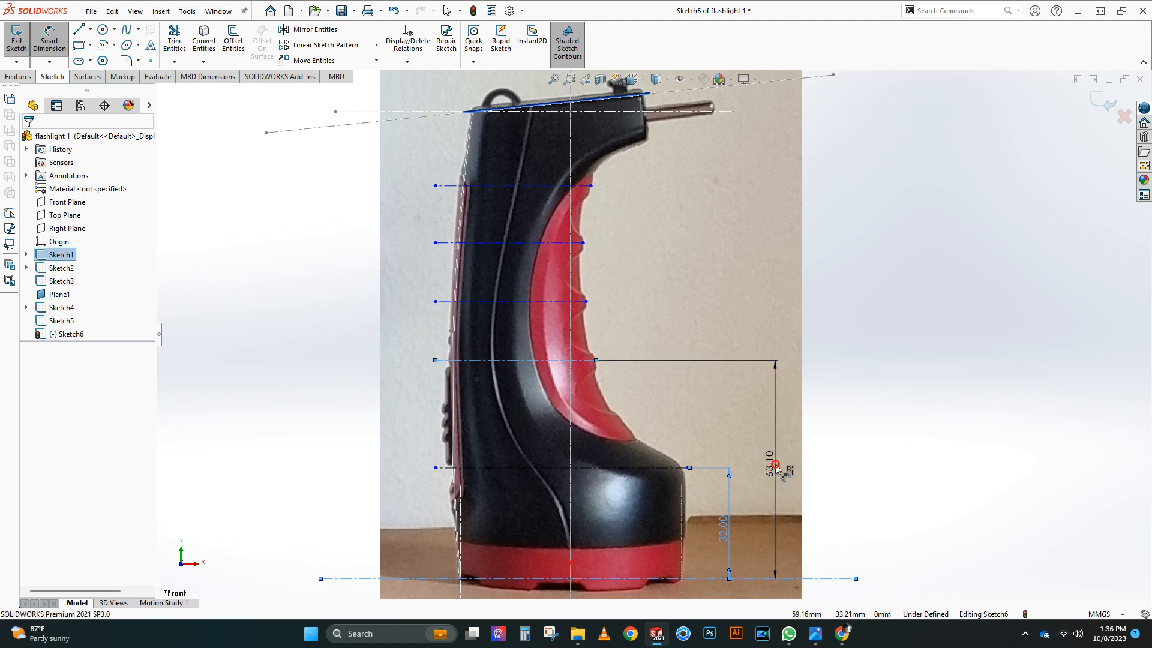
{"action": "left_click", "coordinate": [775, 464]}
{"action": "type", "text": "63"}
{"action": "key", "text": "Return"}
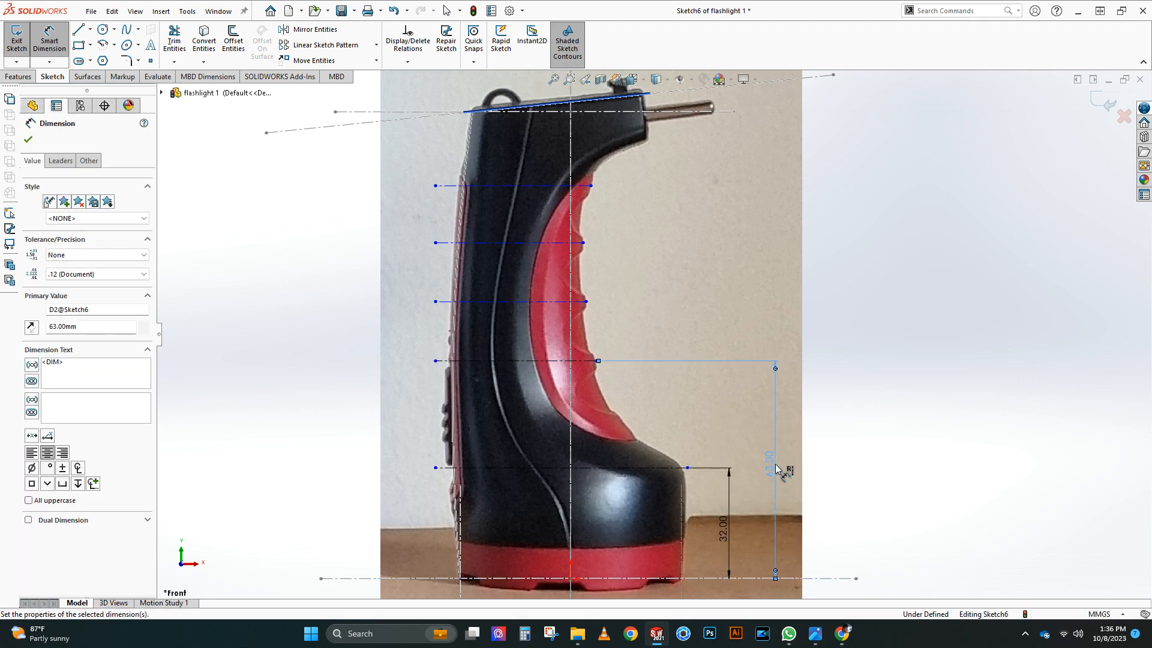
Step: Dimension the third horizontal construction line from the bottom 81 mm above the base line
{"action": "left_click", "coordinate": [564, 301]}
{"action": "left_click", "coordinate": [813, 577]}
{"action": "left_click", "coordinate": [840, 441]}
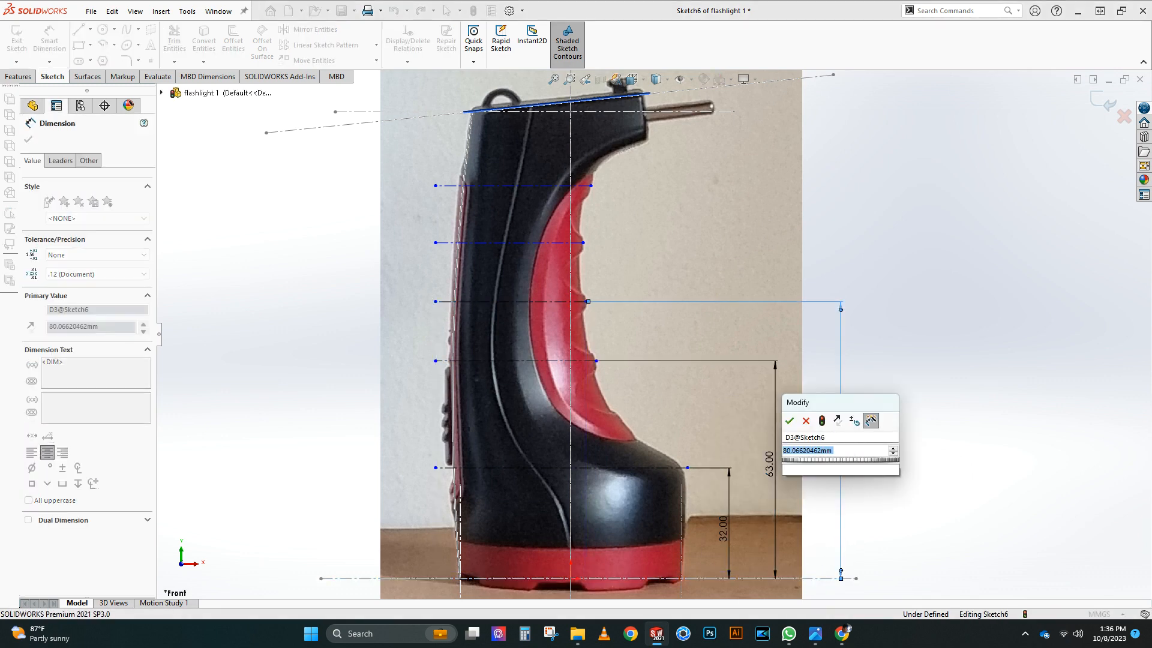
{"action": "type", "text": "81"}
{"action": "key", "text": "Return"}
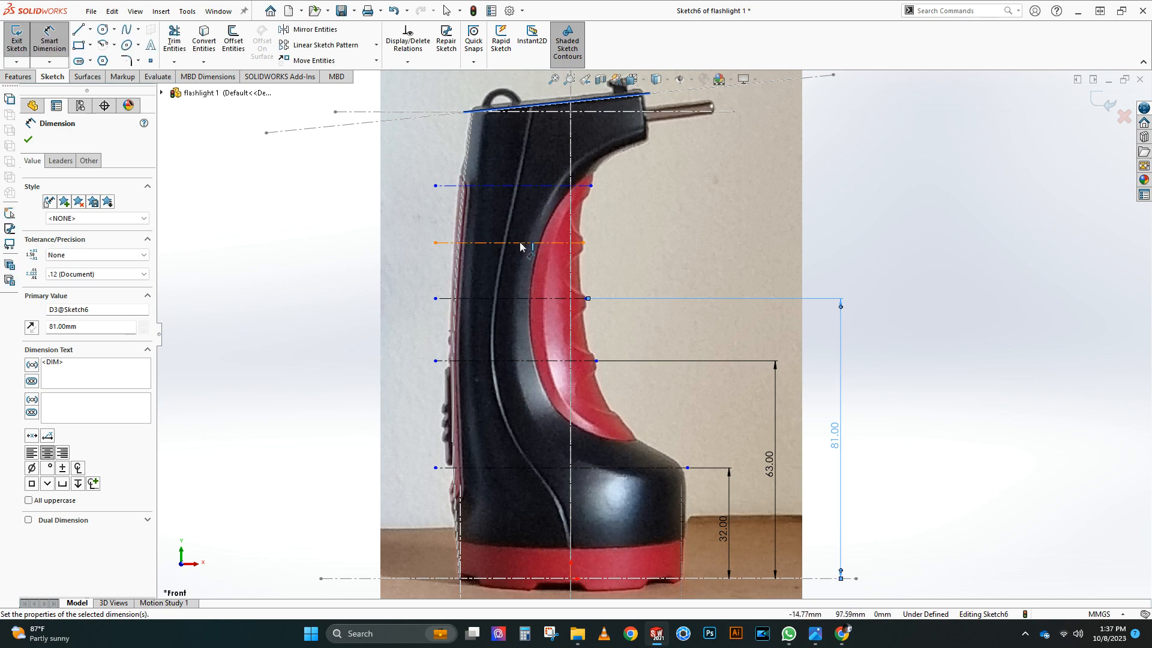
Step: Dimension the fourth horizontal construction line from the bottom 97 mm above the base line
{"action": "left_click", "coordinate": [521, 243]}
{"action": "left_click", "coordinate": [807, 577]}
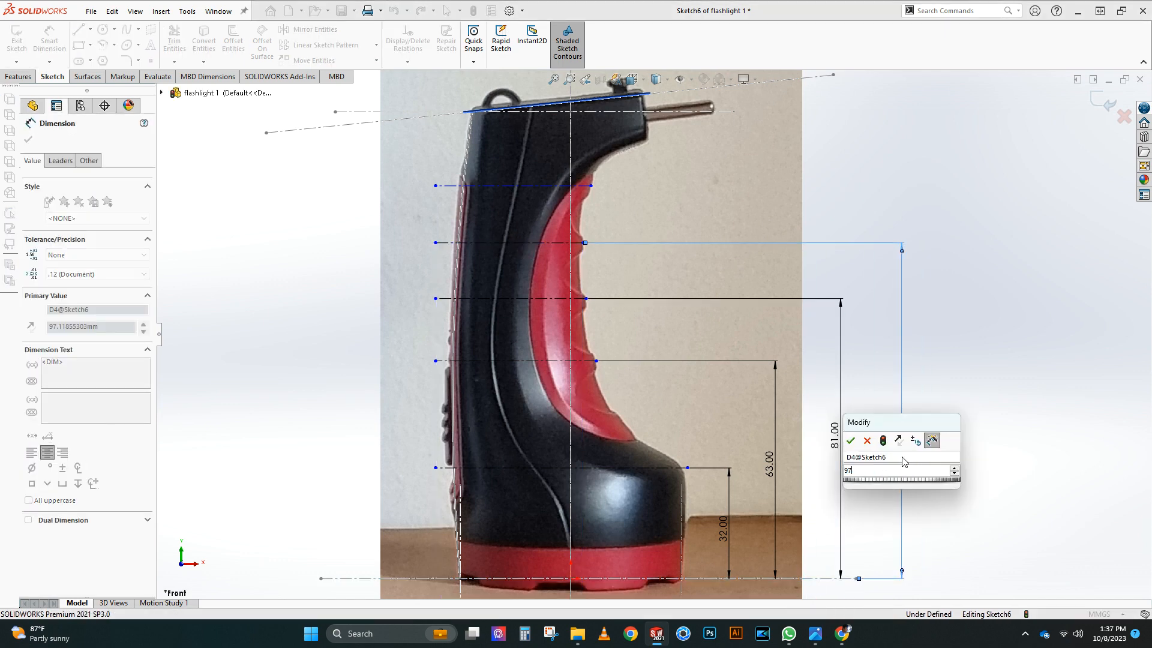
{"action": "key", "text": "Return"}
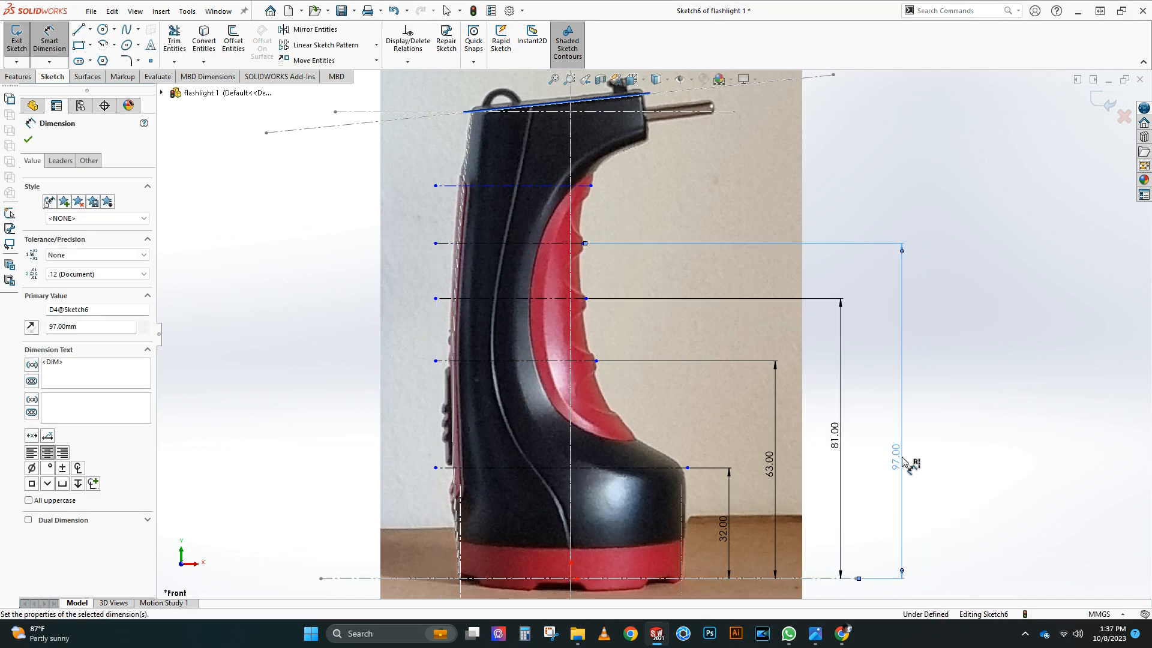
Step: Dimension the topmost horizontal construction line across the handle 113 mm above the base line
{"action": "left_click", "coordinate": [508, 187]}
{"action": "left_click", "coordinate": [507, 580]}
{"action": "left_click", "coordinate": [940, 350]}
{"action": "type", "text": "113"}
{"action": "key", "text": "Escape"}
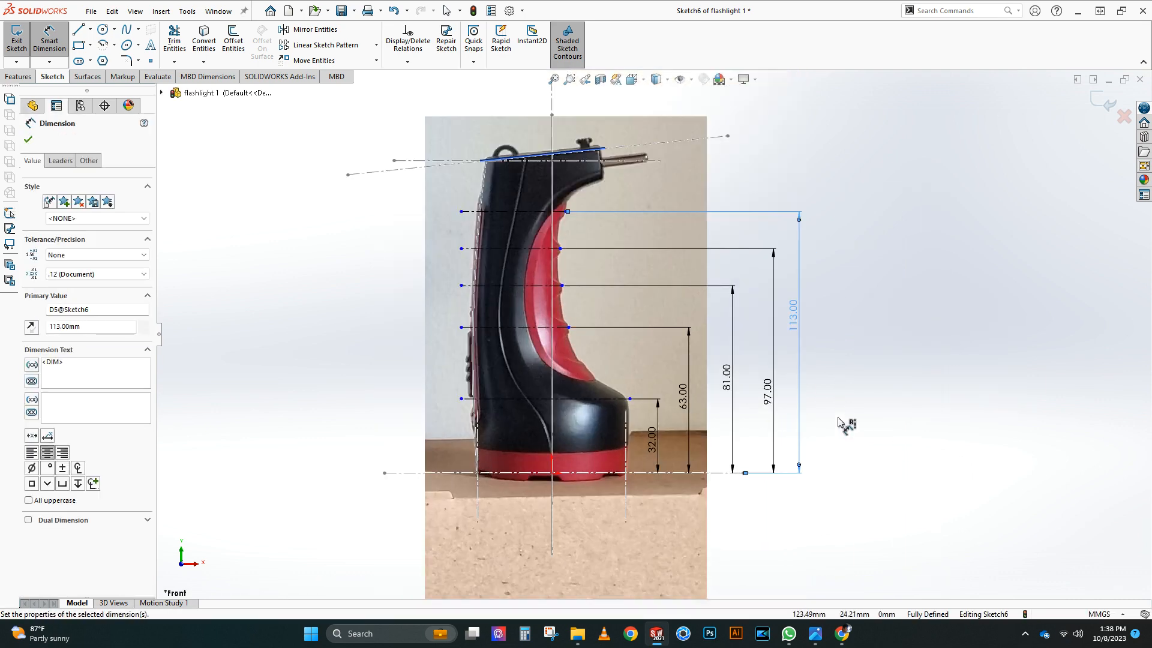
{"action": "right_click", "coordinate": [838, 421]}
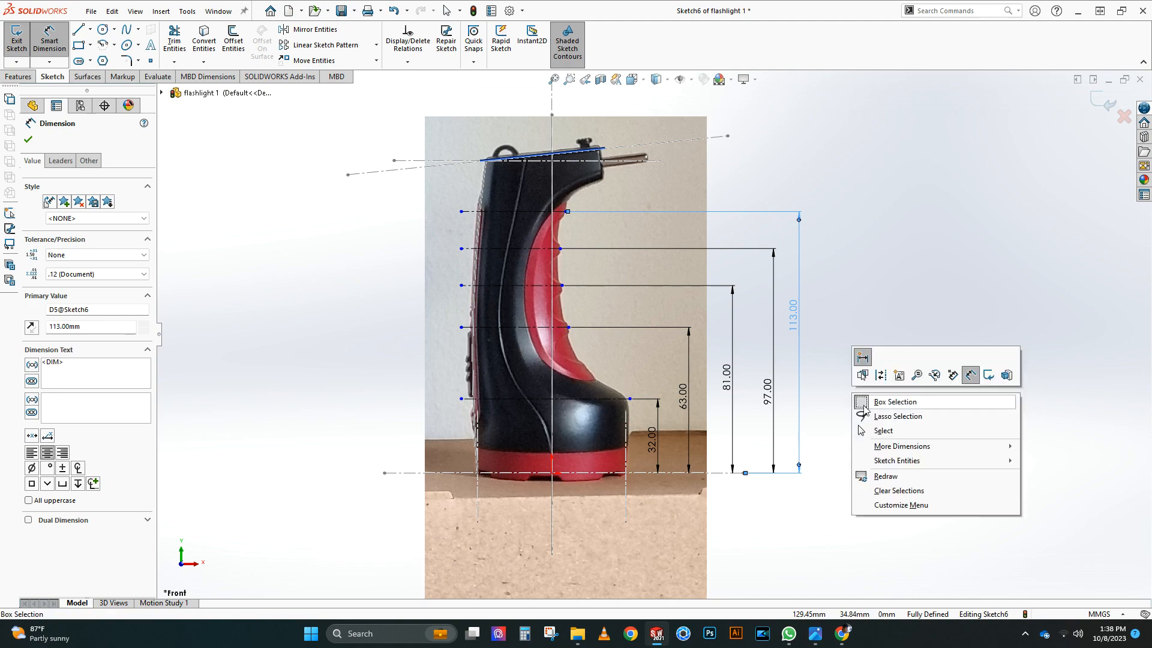
{"action": "left_click", "coordinate": [864, 359]}
Step: Start a sketch on the Right Plane and draw four horizontal construction lines across the flashlight body, the uppermost about 62 mm long
{"action": "left_click", "coordinate": [67, 228]}
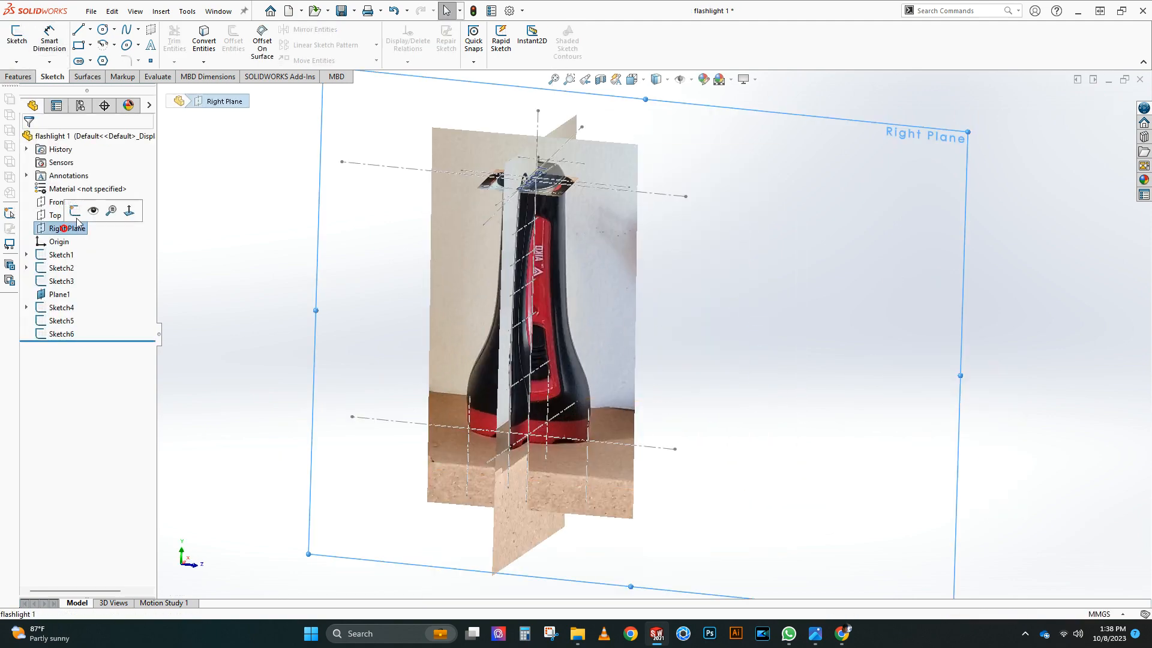
{"action": "left_click", "coordinate": [82, 208]}
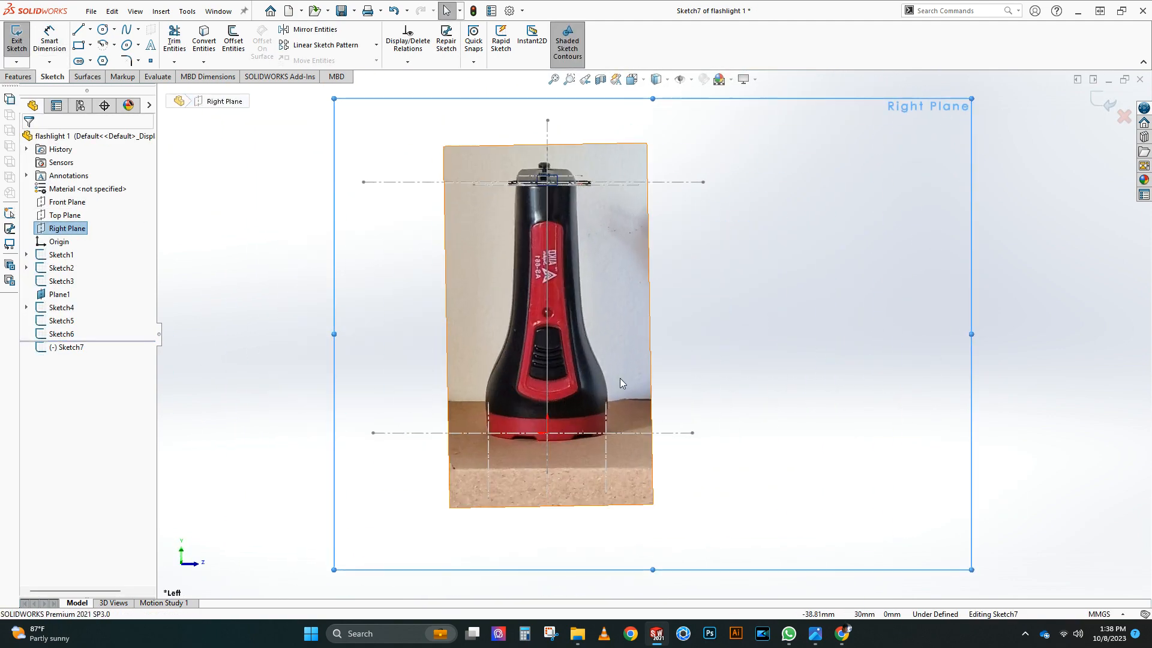
{"action": "scroll", "coordinate": [582, 392], "scroll_direction": "down", "scroll_amount": 2}
{"action": "left_click", "coordinate": [90, 28]}
{"action": "left_click", "coordinate": [103, 59]}
{"action": "left_click", "coordinate": [420, 380]}
{"action": "double_click", "coordinate": [610, 380]}
{"action": "left_click", "coordinate": [434, 310]}
{"action": "double_click", "coordinate": [610, 309]}
{"action": "left_click", "coordinate": [434, 256]}
{"action": "double_click", "coordinate": [591, 257]}
{"action": "left_click", "coordinate": [600, 195]}
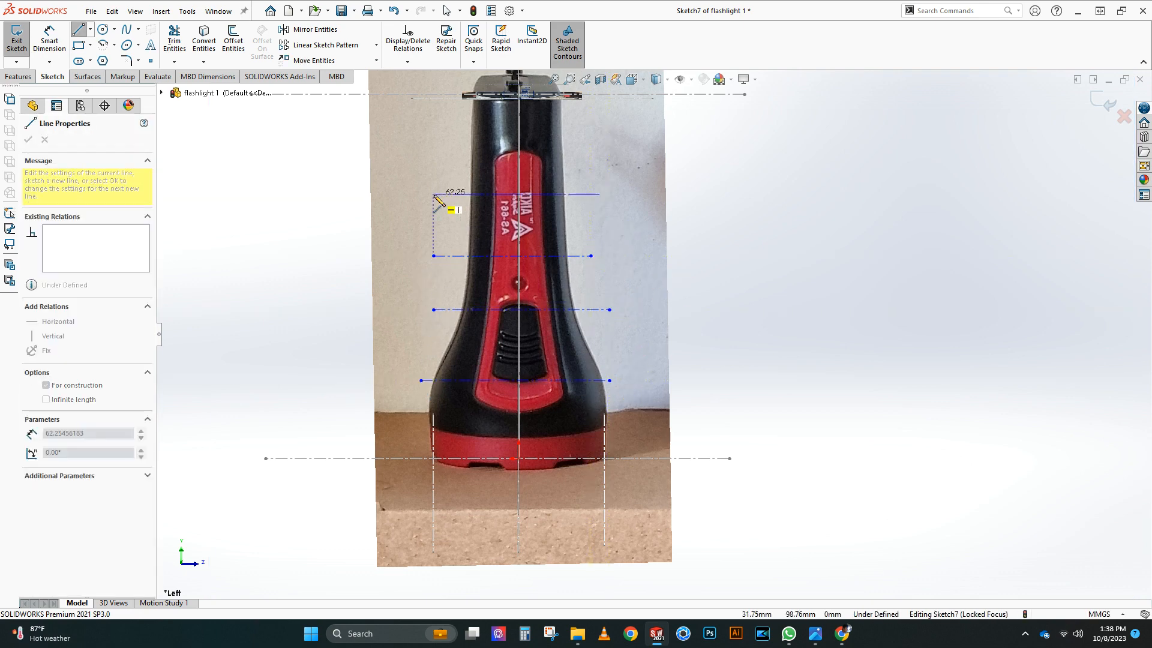
{"action": "double_click", "coordinate": [433, 195]}
{"action": "scroll", "coordinate": [378, 182], "scroll_direction": "up", "scroll_amount": 1}
{"action": "middle_click_drag", "start_coordinate": [720, 317], "coordinate": [642, 338]}
{"action": "key", "text": "Escape"}
Step: Dimension the lowest horizontal construction line of the Right Plane sketch 32 mm above the base line
{"action": "scroll", "coordinate": [603, 345], "scroll_direction": "down", "scroll_amount": 3}
{"action": "left_click", "coordinate": [557, 318]}
{"action": "left_click", "coordinate": [563, 340], "text": "ctrl"}
{"action": "left_click", "coordinate": [889, 339]}
{"action": "key", "text": "d"}
{"action": "left_click", "coordinate": [602, 345]}
{"action": "left_click", "coordinate": [602, 453]}
{"action": "left_click", "coordinate": [701, 435]}
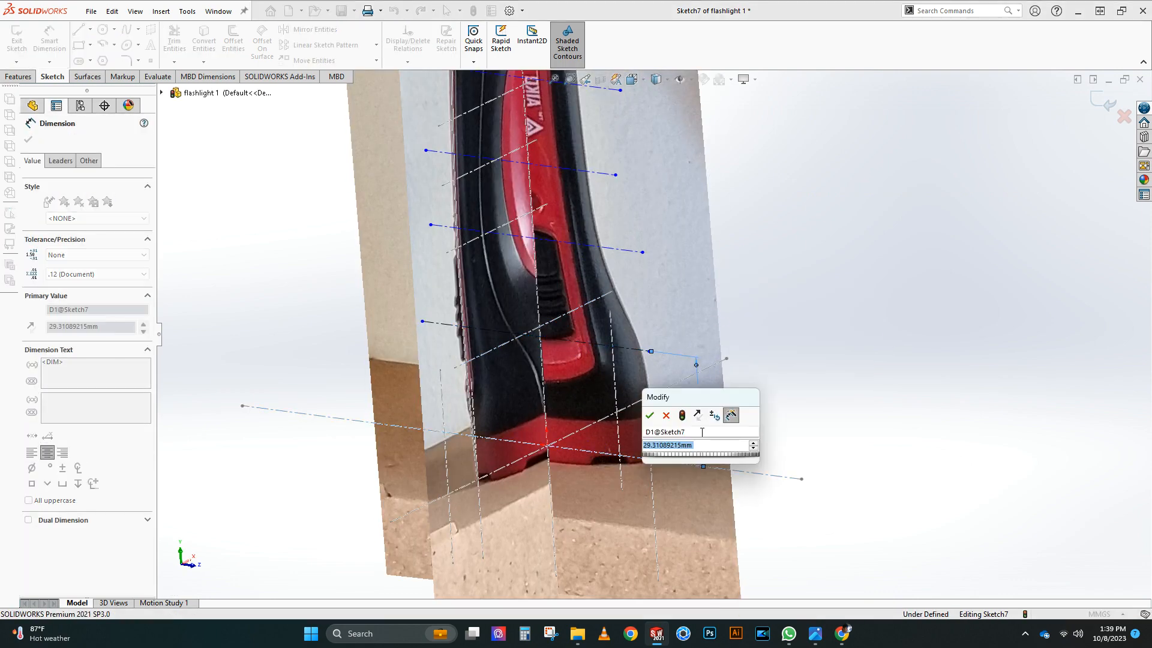
{"action": "type", "text": "32"}
{"action": "key", "text": "Return"}
Step: Dimension the second horizontal line of the Right Plane sketch 63 mm above the base line
{"action": "left_click", "coordinate": [629, 252]}
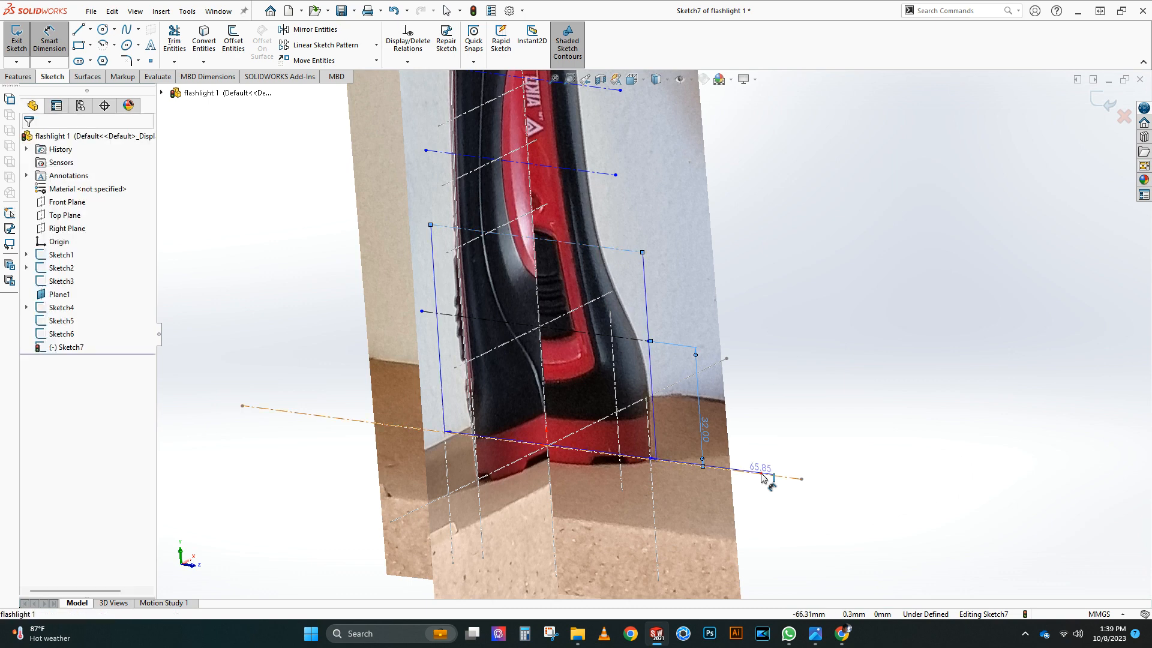
{"action": "left_click", "coordinate": [766, 475]}
{"action": "left_click", "coordinate": [775, 403]}
{"action": "key", "text": "Return"}
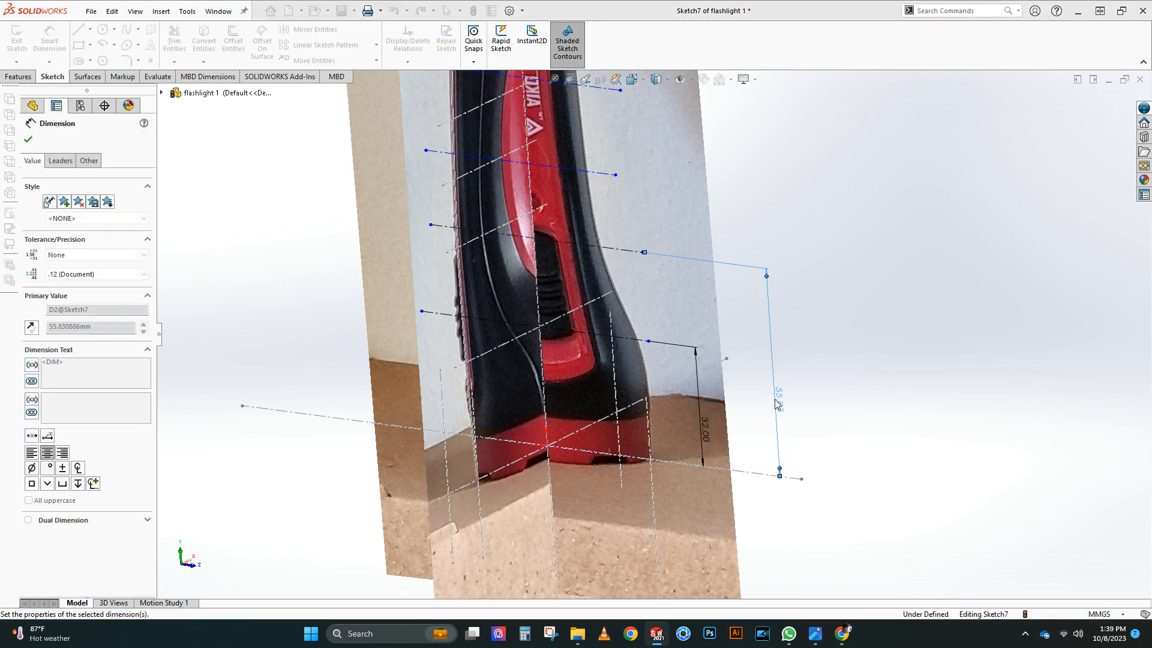
Step: Dimension the third horizontal line of the Right Plane sketch 81 mm above the base line
{"action": "left_click", "coordinate": [602, 173]}
{"action": "left_click", "coordinate": [746, 471]}
{"action": "left_click", "coordinate": [814, 342]}
{"action": "type", "text": "81"}
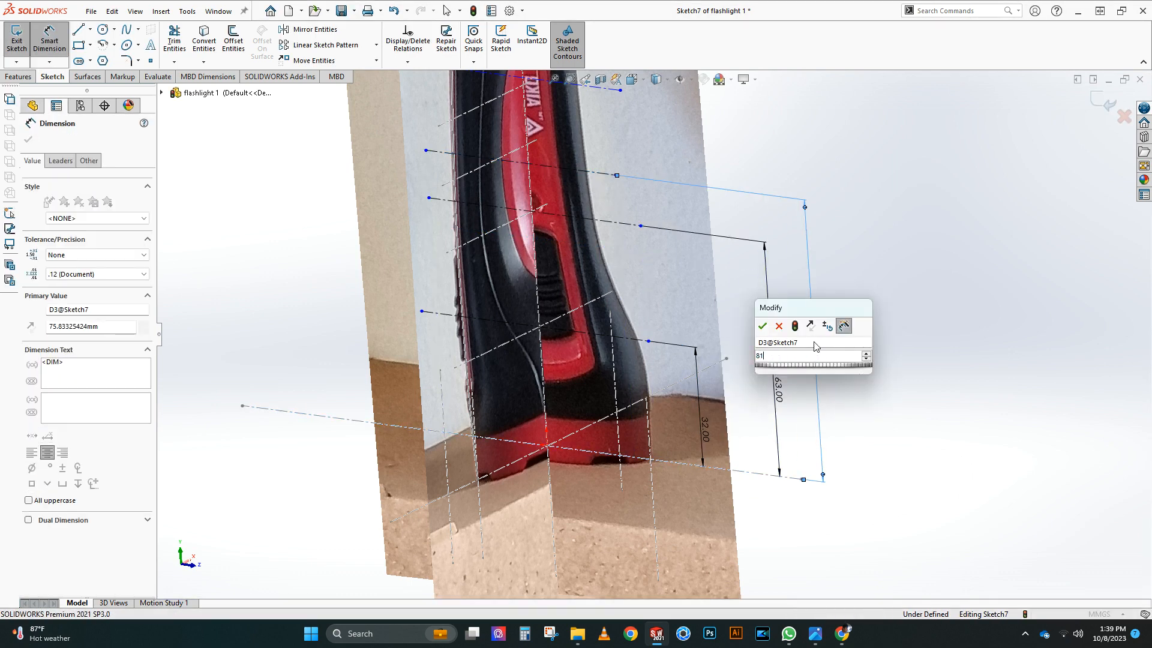
{"action": "key", "text": "Return"}
Step: Dimension the fourth horizontal line of the Right Plane sketch 97 mm above the base line
{"action": "scroll", "coordinate": [716, 310], "scroll_direction": "up", "scroll_amount": 5}
{"action": "scroll", "coordinate": [648, 210], "scroll_direction": "down", "scroll_amount": 3}
{"action": "left_click", "coordinate": [624, 272]}
{"action": "left_click", "coordinate": [735, 542]}
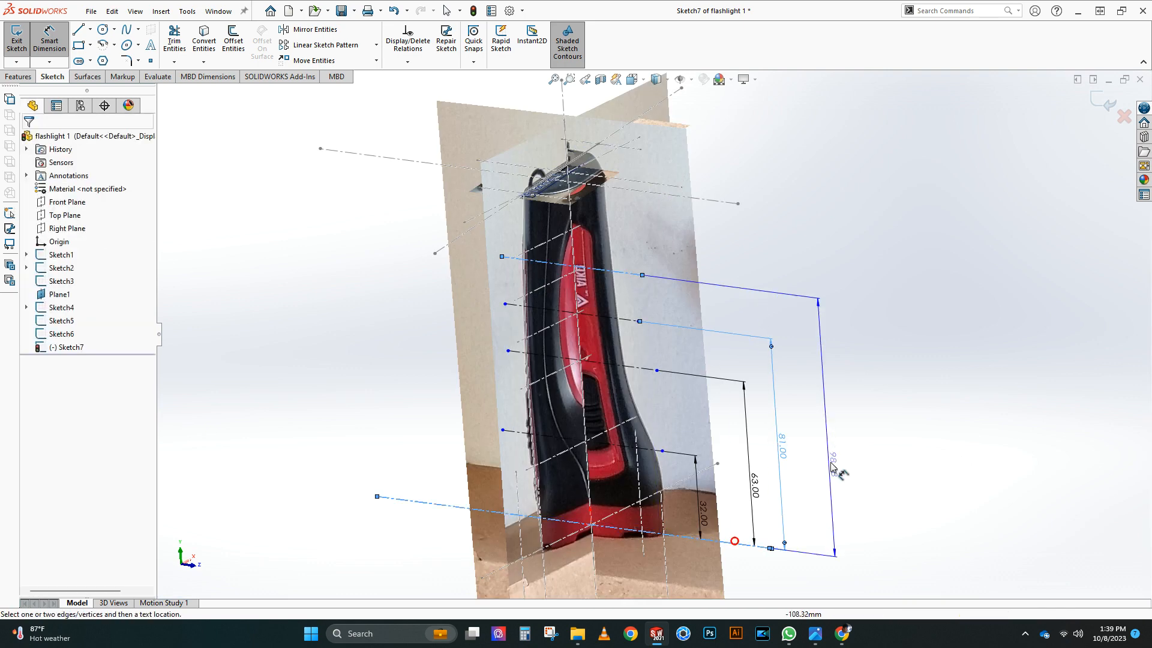
{"action": "left_click", "coordinate": [844, 472]}
{"action": "type", "text": "99"}
{"action": "key", "text": "Return"}
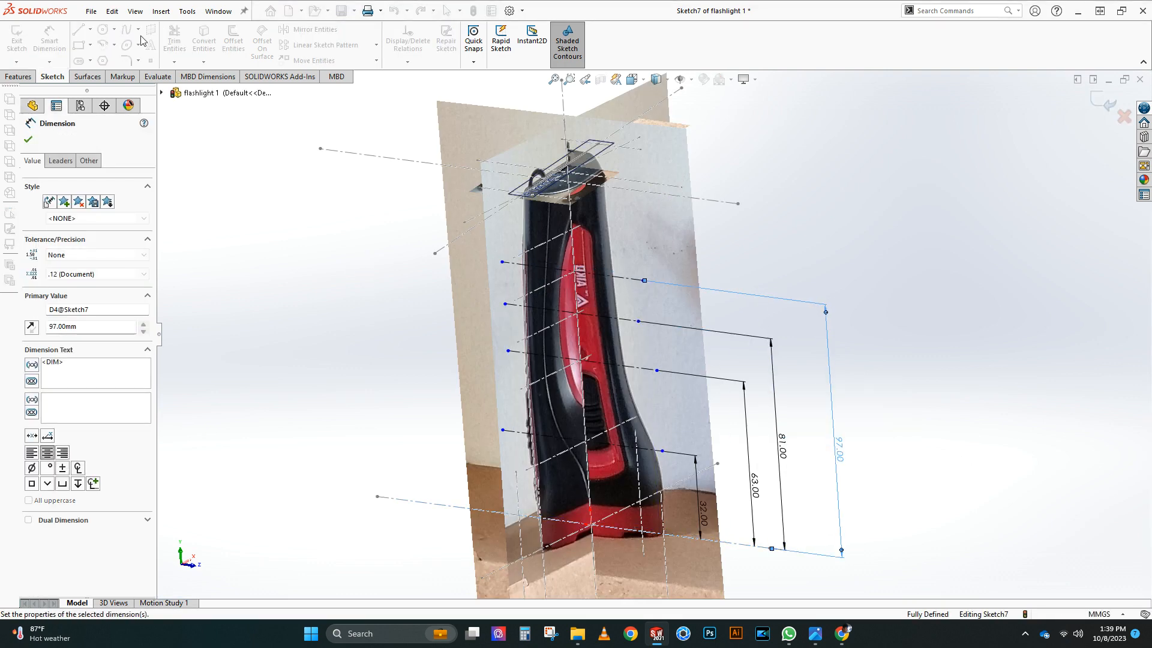
Step: Draw a fifth horizontal construction line across the body above the other four
{"action": "left_click", "coordinate": [90, 29]}
{"action": "left_click", "coordinate": [105, 50]}
{"action": "left_click", "coordinate": [659, 238]}
{"action": "key", "text": "Escape"}
Step: Dimension the fifth horizontal line of the Right Plane sketch 113 mm above the base line
{"action": "right_click_drag", "start_coordinate": [704, 240], "coordinate": [704, 205]}
{"action": "left_click", "coordinate": [637, 237]}
{"action": "left_click", "coordinate": [720, 542]}
{"action": "left_click", "coordinate": [890, 449]}
{"action": "type", "text": "113"}
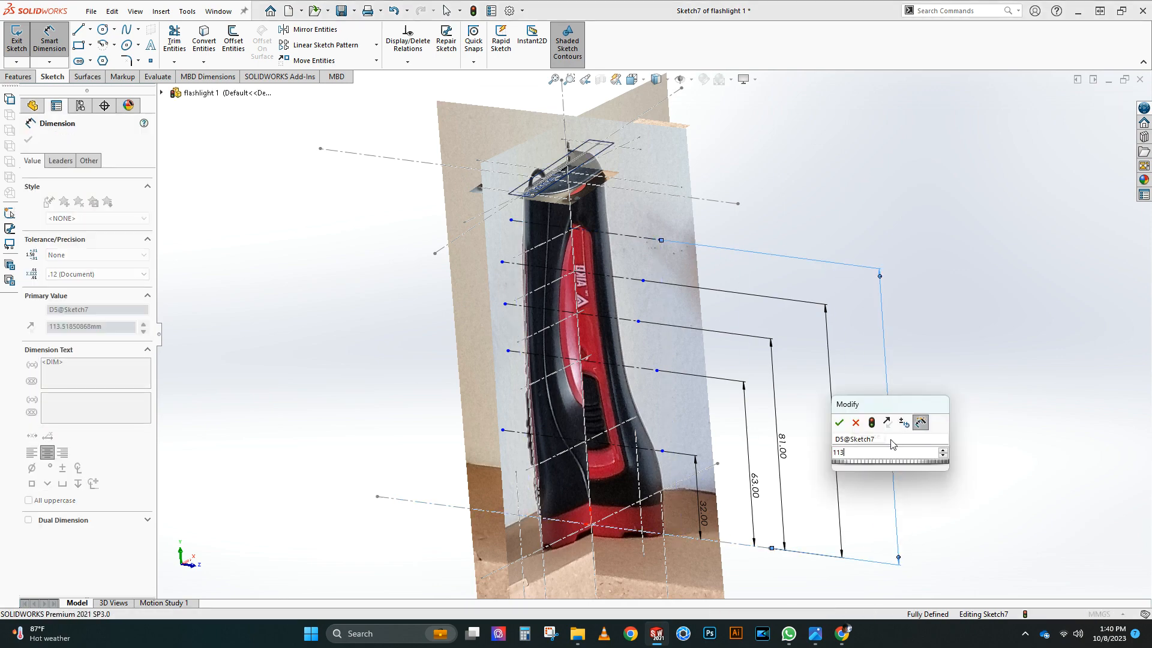
{"action": "key", "text": "Return"}
{"action": "middle_click_drag", "start_coordinate": [600, 414], "coordinate": [678, 342]}
{"action": "right_click", "coordinate": [658, 152]}
{"action": "left_click", "coordinate": [696, 190]}
Step: Draw a short vertical construction line down from each of the five horizontal lines along one edge of the body
{"action": "key", "text": "ctrl+8"}
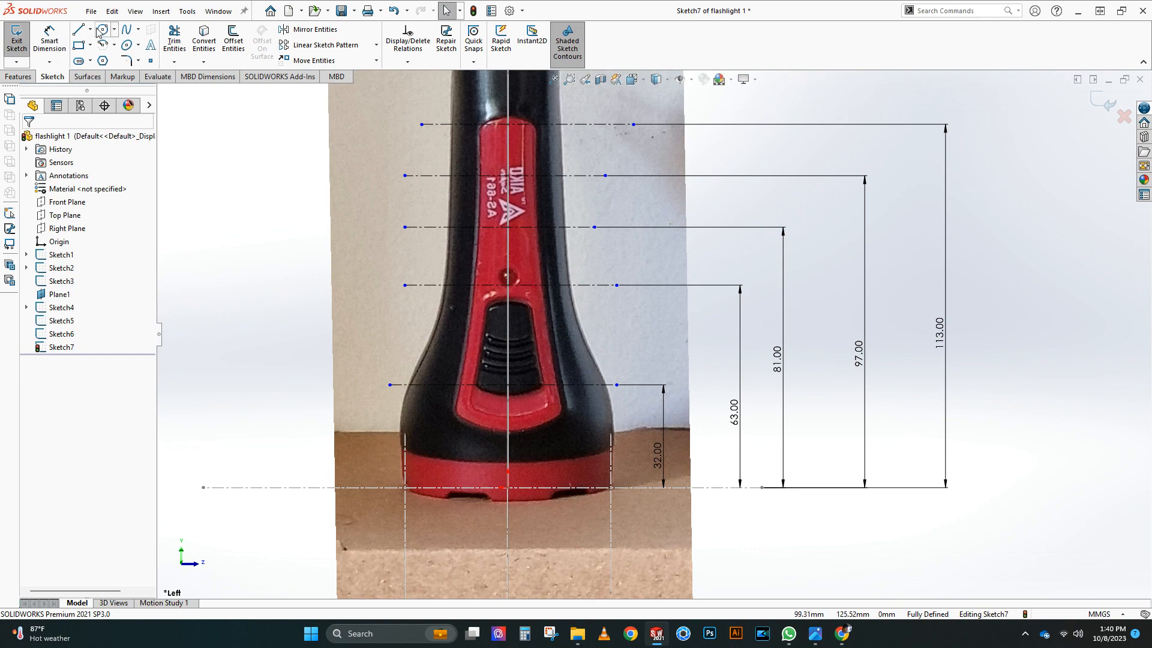
{"action": "left_click", "coordinate": [78, 29]}
{"action": "left_click_drag", "start_coordinate": [606, 384], "coordinate": [605, 404]}
{"action": "left_click_drag", "start_coordinate": [569, 285], "coordinate": [570, 313]}
{"action": "left_click_drag", "start_coordinate": [566, 227], "coordinate": [565, 249]}
{"action": "left_click_drag", "start_coordinate": [565, 175], "coordinate": [565, 199]}
{"action": "scroll", "coordinate": [597, 150], "scroll_direction": "down", "scroll_amount": 2}
{"action": "left_click_drag", "start_coordinate": [583, 249], "coordinate": [584, 282]}
{"action": "scroll", "coordinate": [591, 273], "scroll_direction": "up", "scroll_amount": 2}
{"action": "right_click", "coordinate": [626, 341]}
{"action": "left_click", "coordinate": [656, 350]}
{"action": "scroll", "coordinate": [655, 428], "scroll_direction": "up", "scroll_amount": 1}
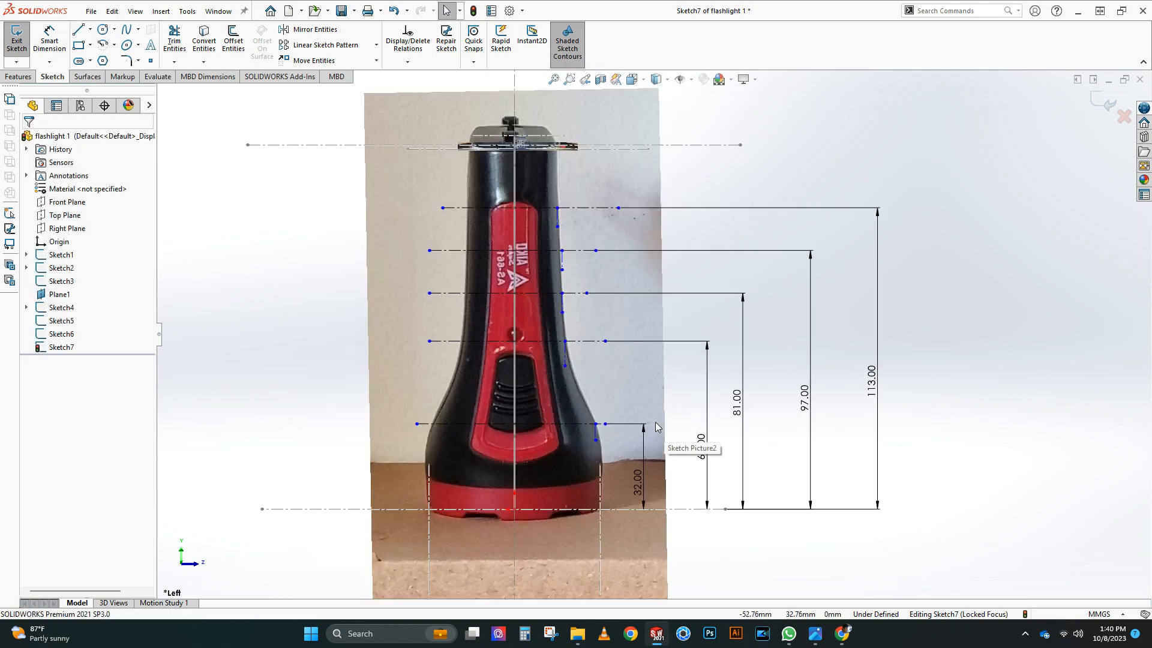
Step: Dimension the lowest short vertical line 63/2 mm from the vertical centre line
{"action": "left_click", "coordinate": [596, 441]}
{"action": "left_click", "coordinate": [550, 547]}
{"action": "type", "text": "63/2"}
{"action": "key", "text": "Return"}
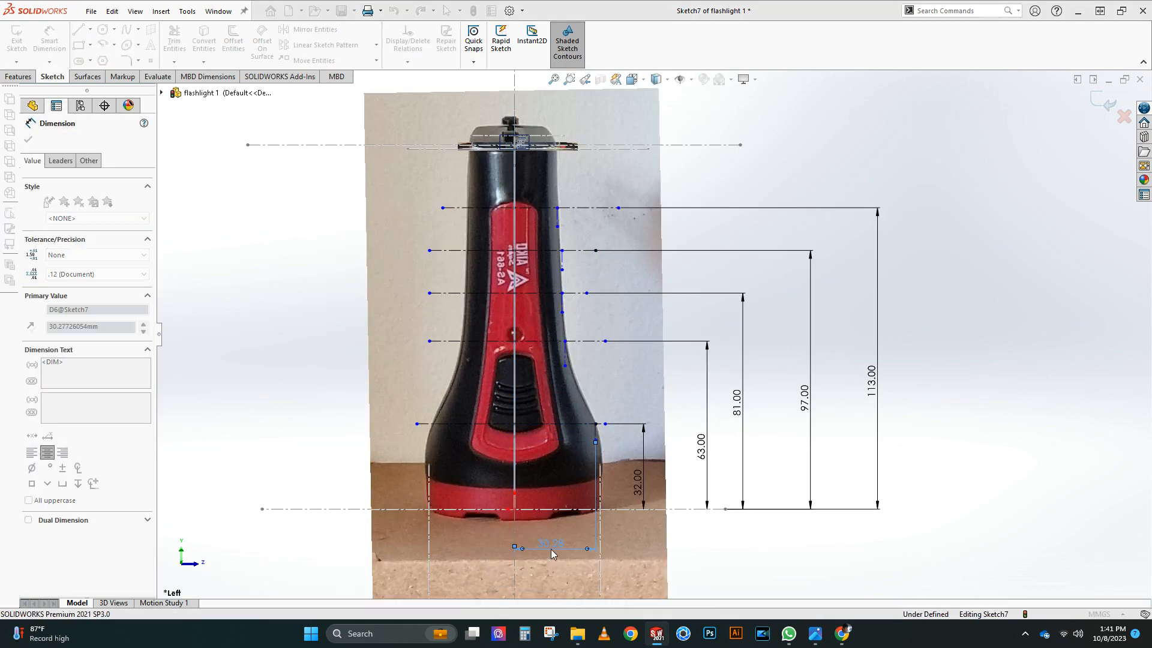
Step: Dimension the short vertical line at the 63 mm level 42/2 mm from the centre line
{"action": "left_click", "coordinate": [565, 352]}
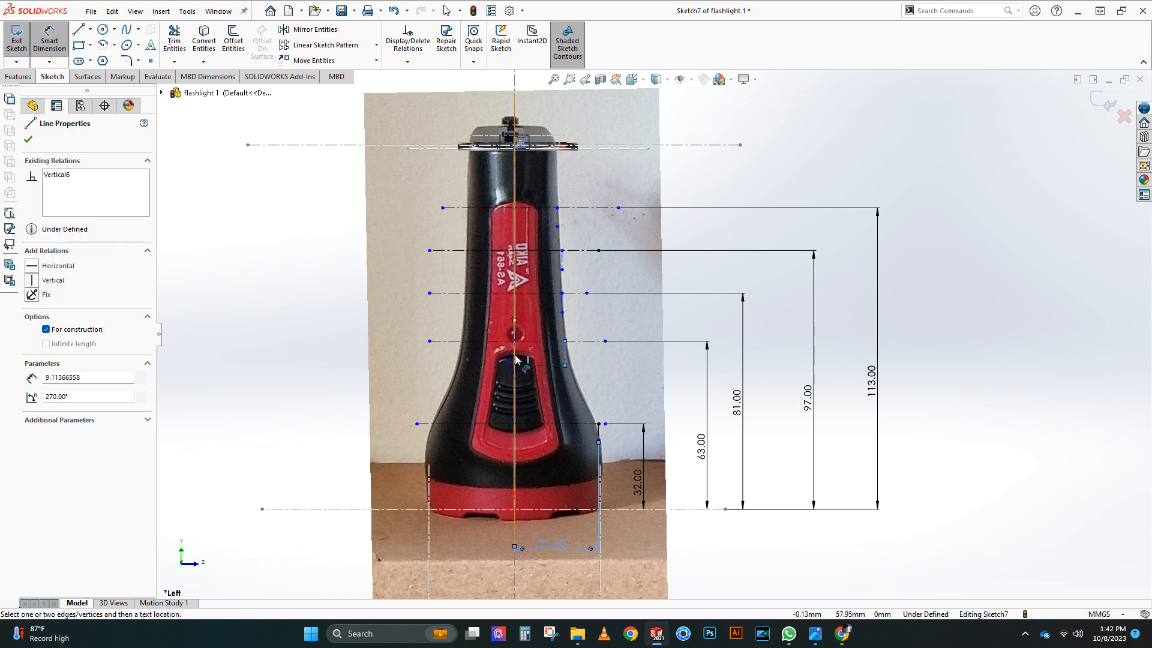
{"action": "left_click", "coordinate": [537, 398]}
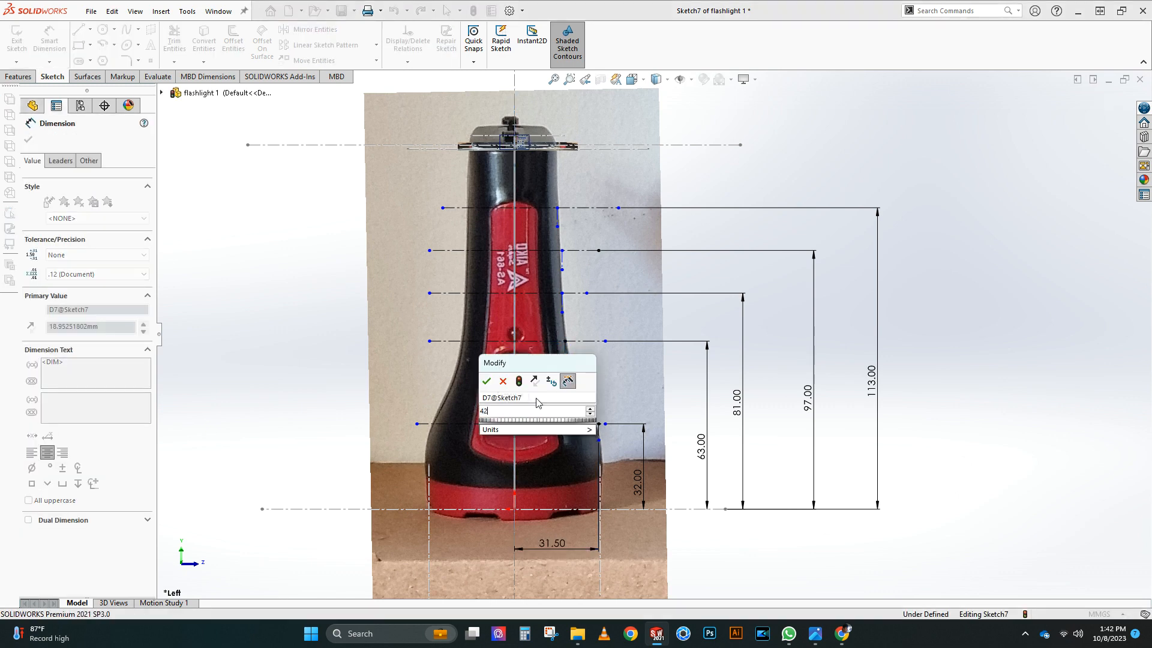
{"action": "type", "text": "42/2"}
{"action": "key", "text": "Return"}
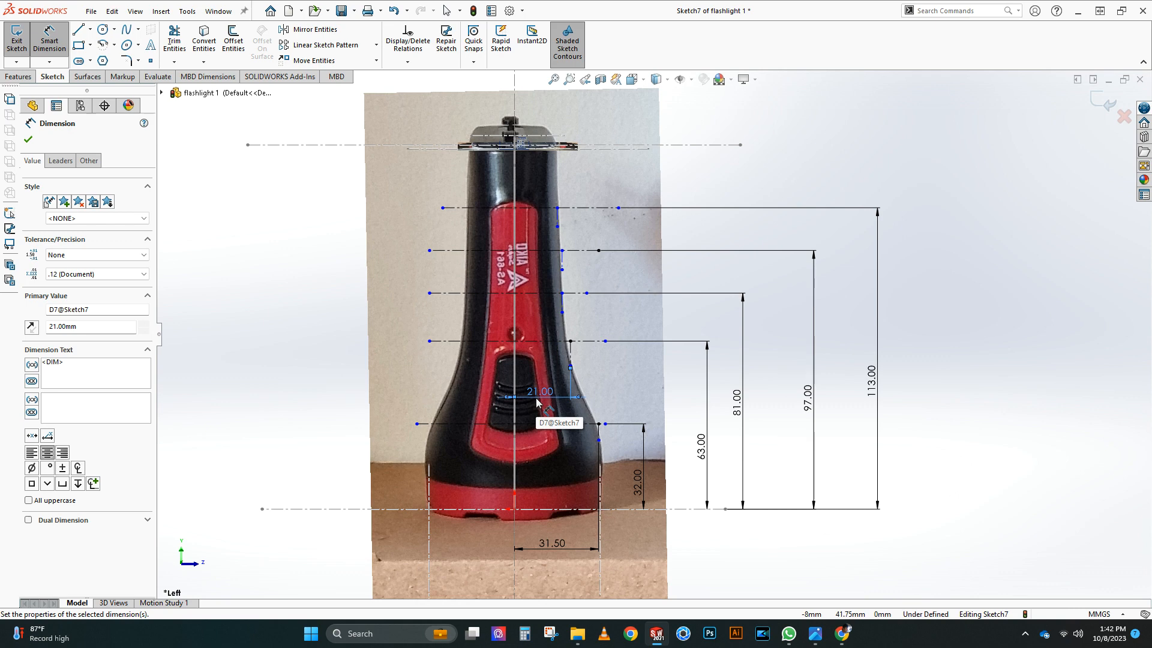
Step: Dimension the short vertical line at the 81 mm level 36/2 mm from the centre line
{"action": "left_click", "coordinate": [562, 303]}
{"action": "left_click", "coordinate": [539, 324]}
{"action": "type", "text": "36/2"}
{"action": "key", "text": "Return"}
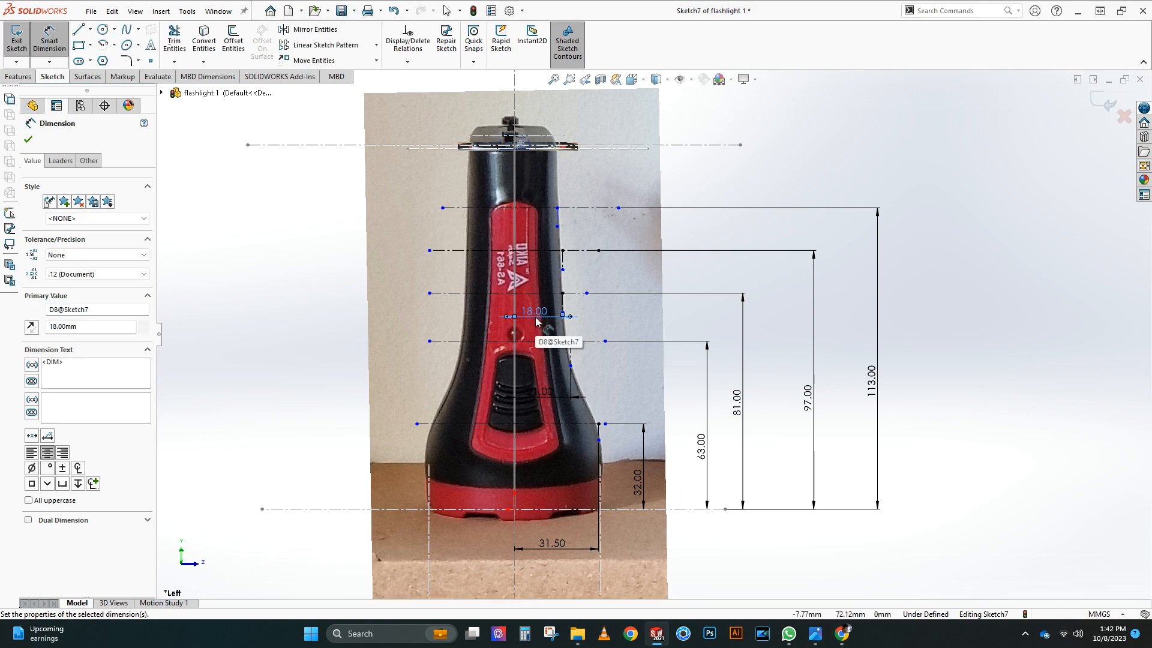
Step: Delete the coincident relation that ties the short vertical line at the 97 mm level to the one below it
{"action": "scroll", "coordinate": [556, 292], "scroll_direction": "down", "scroll_amount": 2}
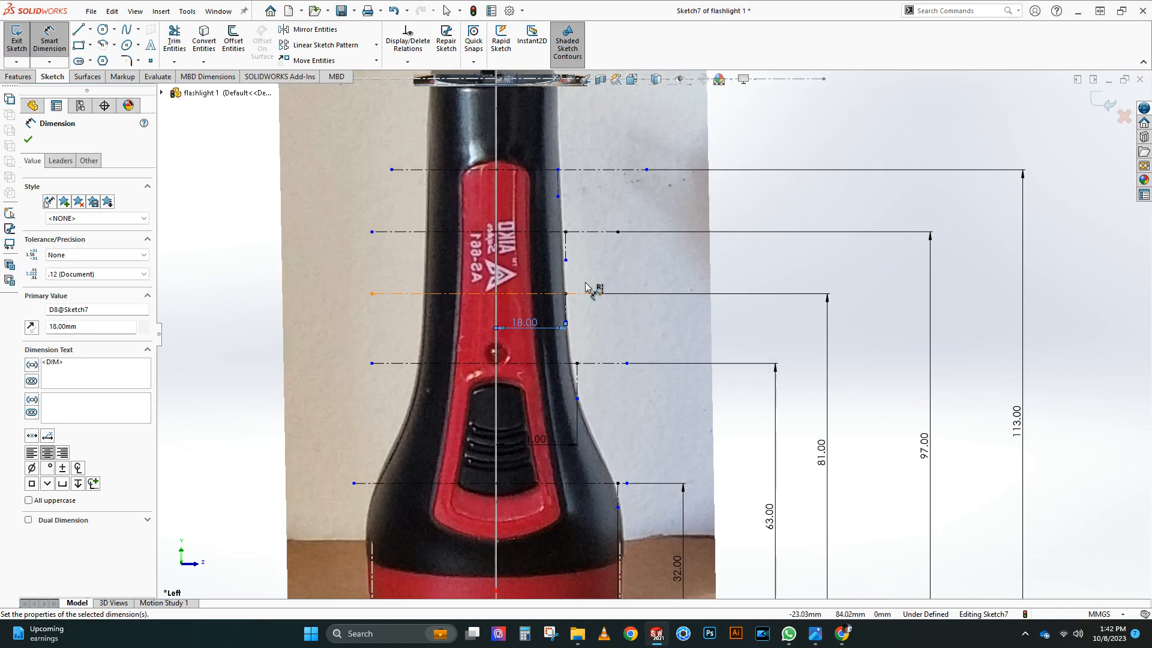
{"action": "right_click", "coordinate": [585, 282]}
{"action": "left_click", "coordinate": [604, 289]}
{"action": "left_click", "coordinate": [565, 231]}
{"action": "left_click", "coordinate": [76, 174]}
{"action": "left_click", "coordinate": [564, 246]}
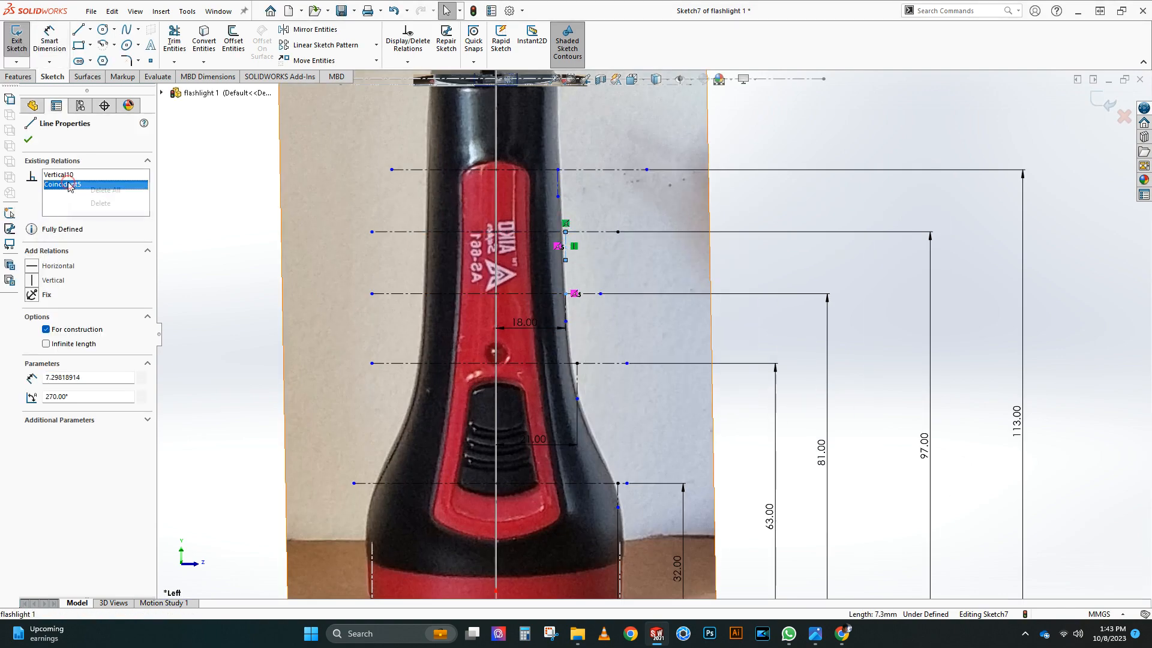
{"action": "left_click", "coordinate": [766, 254]}
Step: Dimension the short vertical line at the 97 mm level 17 mm from the centre line
{"action": "left_click", "coordinate": [50, 39]}
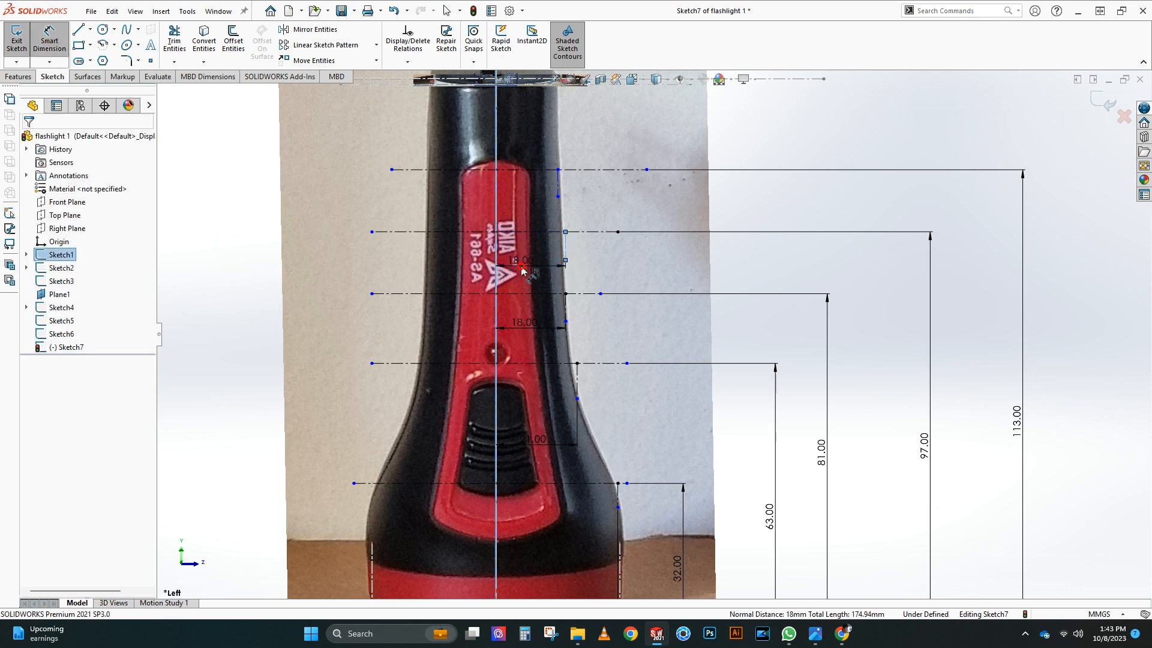
{"action": "left_click", "coordinate": [524, 322]}
{"action": "key", "text": "Return"}
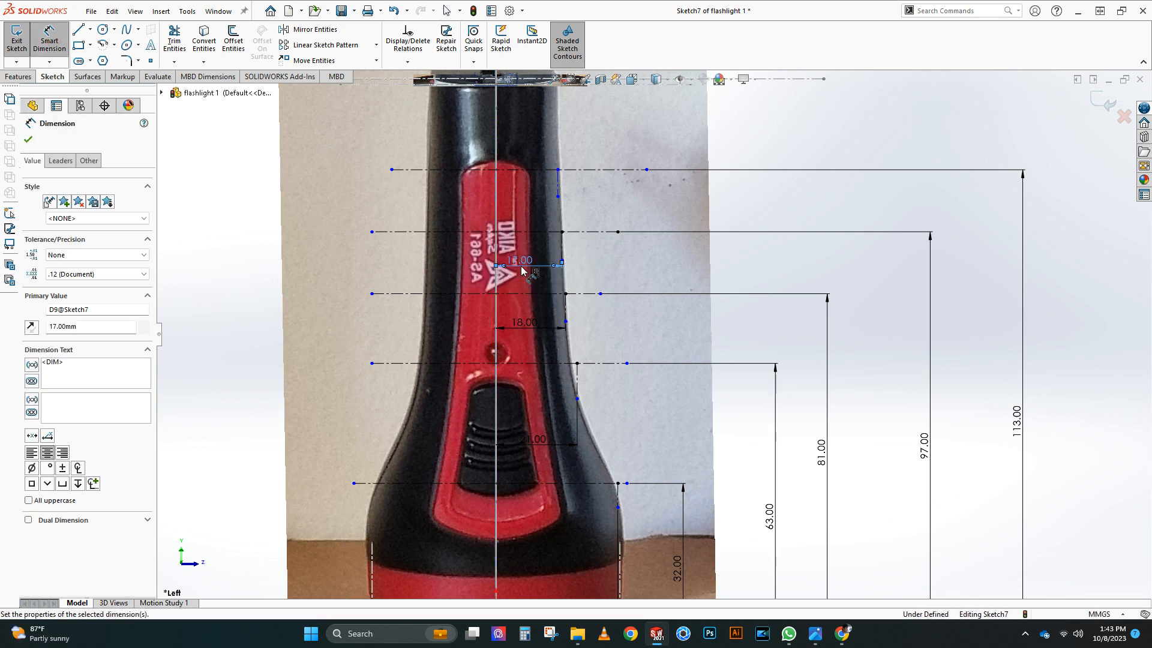
Step: Dimension the short vertical line at the 113 mm level 33.5/2 mm from the centre line
{"action": "left_click", "coordinate": [558, 184]}
{"action": "left_click", "coordinate": [496, 187]}
{"action": "left_click", "coordinate": [520, 201]}
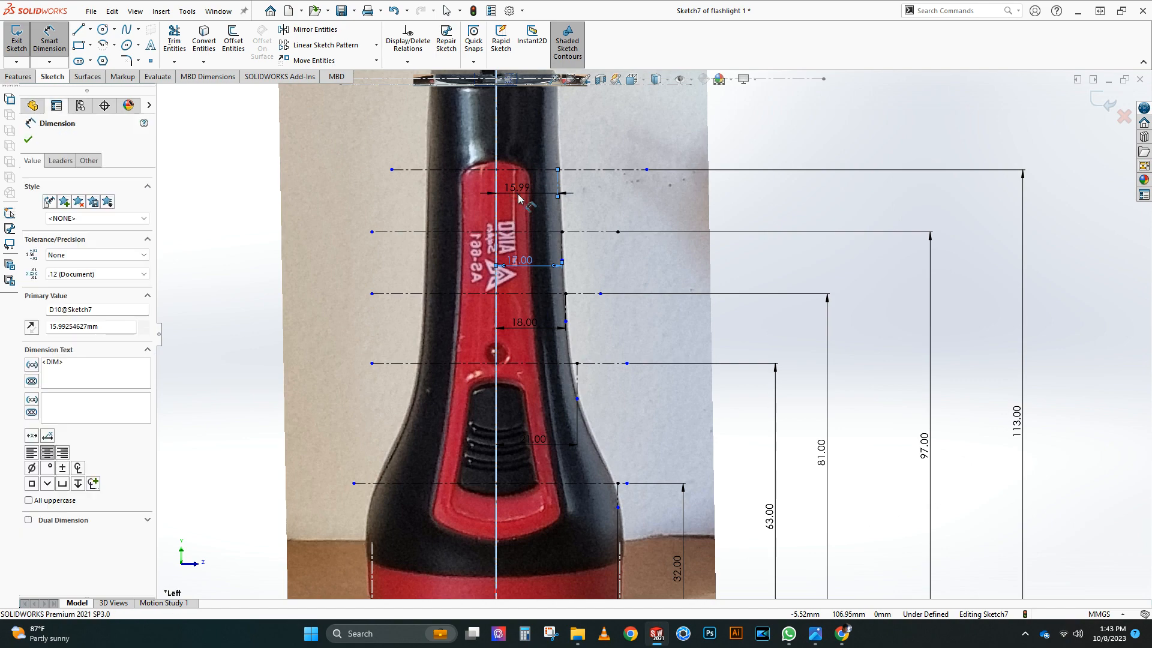
{"action": "type", "text": "33.5/2"}
{"action": "key", "text": "Return"}
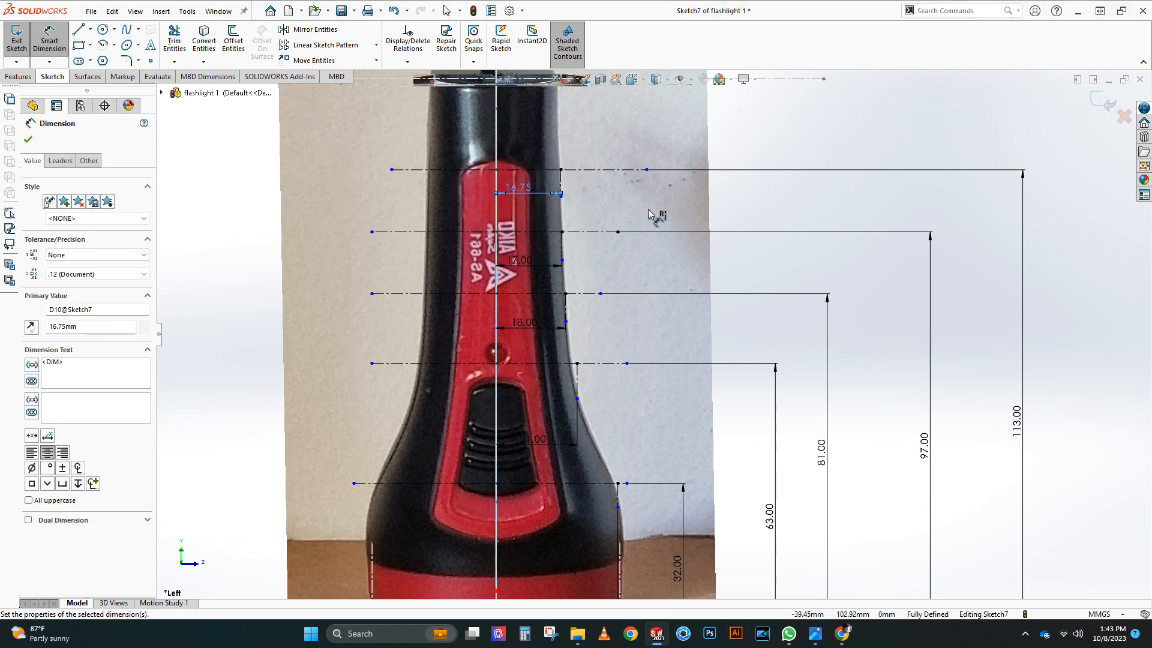
Step: Exit the Right Plane sketch and save the part
{"action": "key", "text": "f"}
{"action": "right_click", "coordinate": [765, 204]}
{"action": "left_click", "coordinate": [793, 212]}
{"action": "double_click", "coordinate": [879, 219]}
{"action": "scroll", "coordinate": [664, 335], "scroll_direction": "up", "scroll_amount": 2}
{"action": "mouse_move", "coordinate": [677, 365]}
{"action": "middle_mouse_down"}
{"action": "mouse_move", "coordinate": [515, 367]}
{"action": "mouse_move", "coordinate": [617, 443]}
{"action": "mouse_move", "coordinate": [522, 347]}
{"action": "mouse_move", "coordinate": [576, 198]}
{"action": "mouse_move", "coordinate": [609, 156]}
{"action": "mouse_move", "coordinate": [668, 130]}
{"action": "mouse_move", "coordinate": [608, 337]}
{"action": "mouse_move", "coordinate": [629, 302]}
{"action": "mouse_move", "coordinate": [524, 303]}
{"action": "mouse_move", "coordinate": [588, 376]}
{"action": "middle_mouse_up"}
{"action": "key", "text": "ctrl+s"}
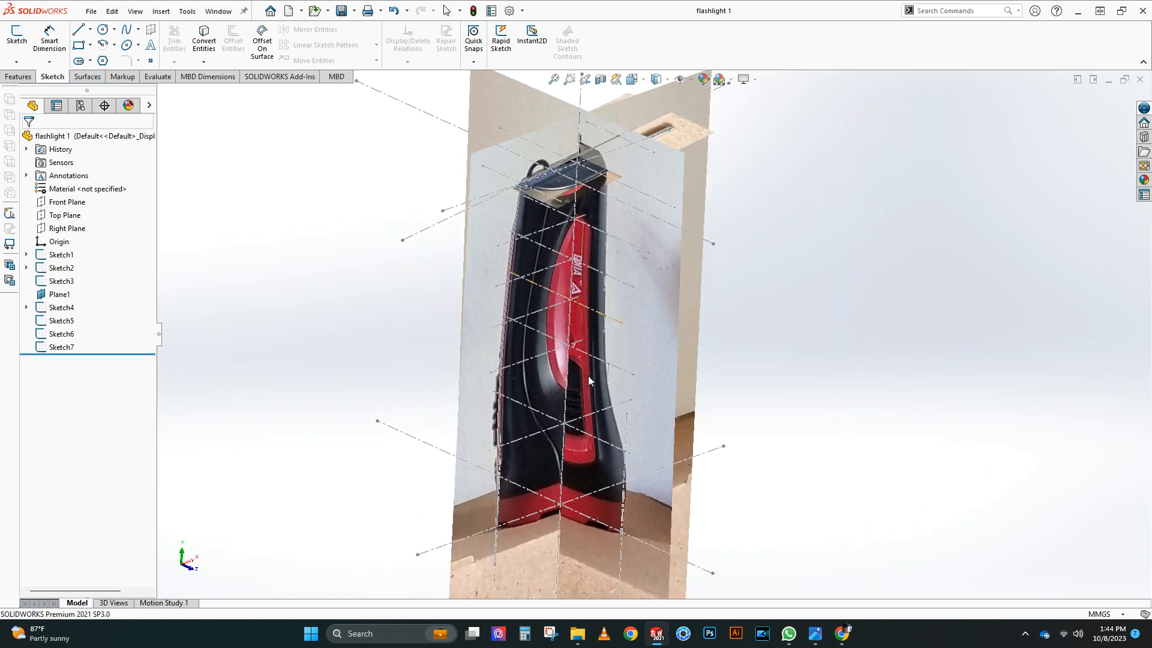
{"action": "middle_click_drag", "start_coordinate": [735, 379], "coordinate": [688, 377]}
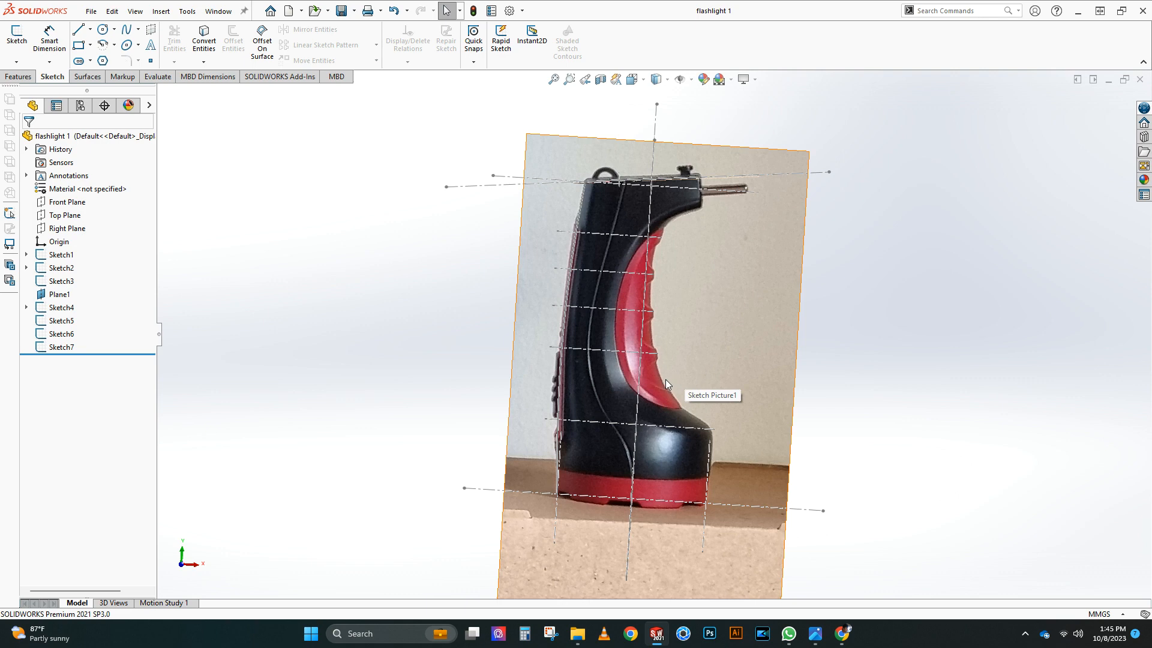
{"action": "middle_click_drag", "start_coordinate": [674, 252], "coordinate": [711, 460]}
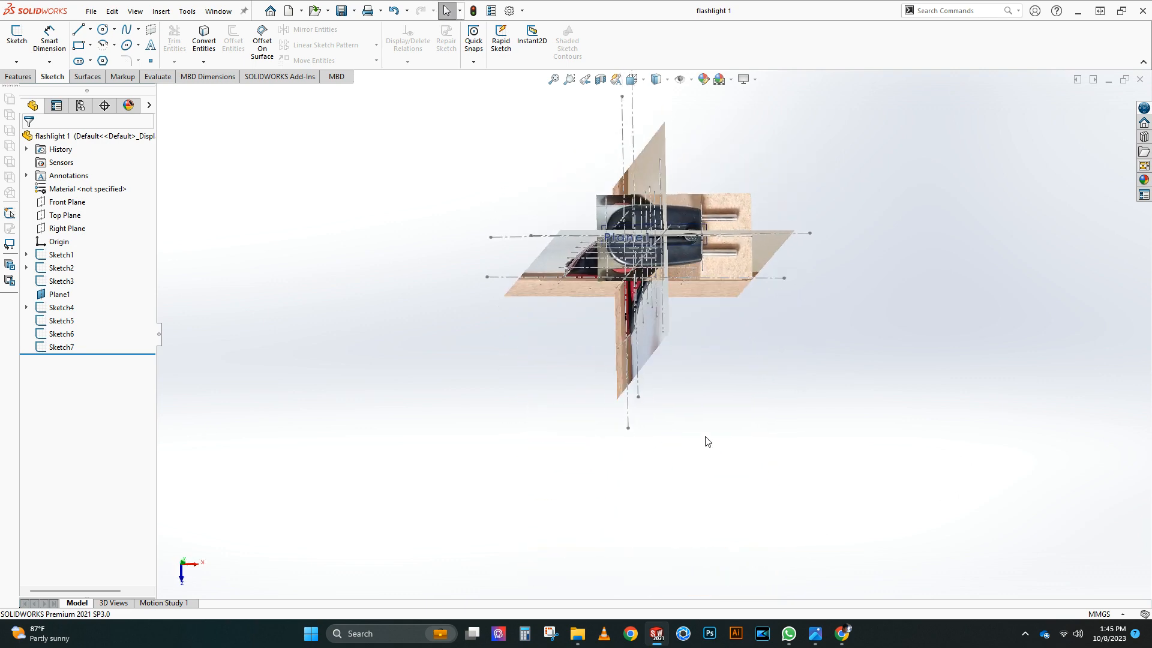
{"action": "mouse_move", "coordinate": [708, 441]}
{"action": "middle_mouse_down"}
{"action": "mouse_move", "coordinate": [728, 330]}
{"action": "mouse_move", "coordinate": [726, 159]}
{"action": "mouse_move", "coordinate": [715, 347]}
{"action": "mouse_move", "coordinate": [697, 334]}
{"action": "mouse_move", "coordinate": [710, 342]}
{"action": "mouse_move", "coordinate": [708, 326]}
{"action": "mouse_move", "coordinate": [692, 409]}
{"action": "mouse_move", "coordinate": [672, 365]}
{"action": "mouse_move", "coordinate": [779, 385]}
{"action": "mouse_move", "coordinate": [662, 391]}
{"action": "mouse_move", "coordinate": [666, 246]}
{"action": "mouse_move", "coordinate": [593, 384]}
{"action": "middle_mouse_up"}
{"action": "scroll", "coordinate": [690, 385], "scroll_direction": "down", "scroll_amount": 4}
{"action": "scroll", "coordinate": [663, 392], "scroll_direction": "up", "scroll_amount": 2}
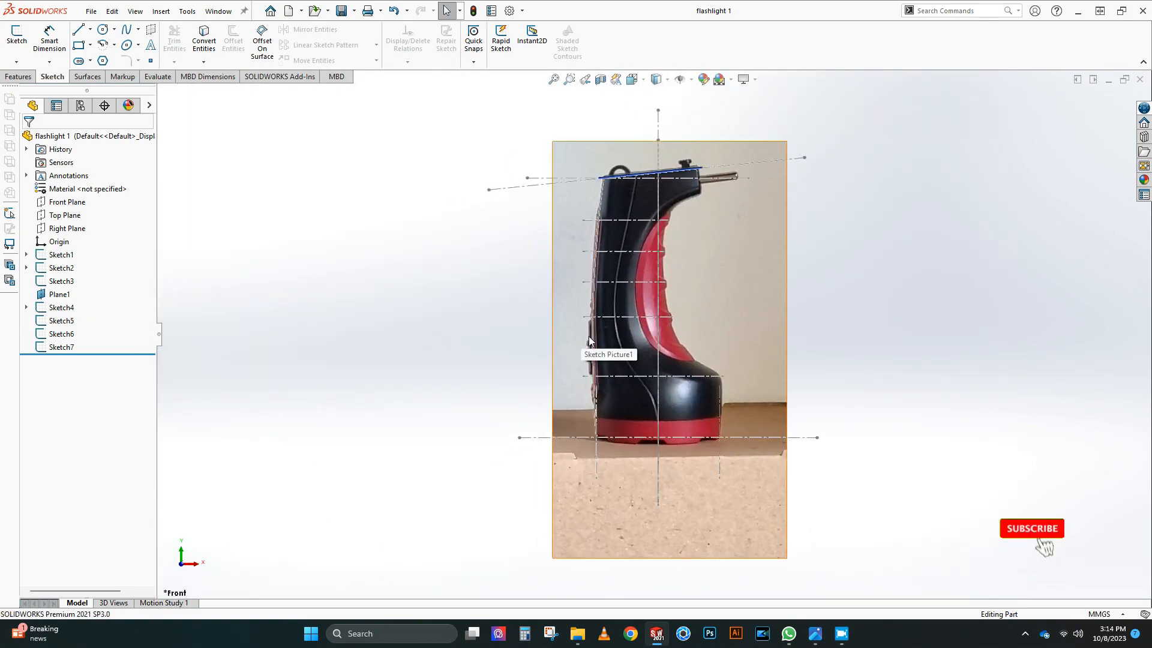
{"action": "middle_click_drag", "start_coordinate": [591, 312], "coordinate": [729, 315]}
{"action": "left_click", "coordinate": [66, 228]}
{"action": "left_click", "coordinate": [90, 211]}
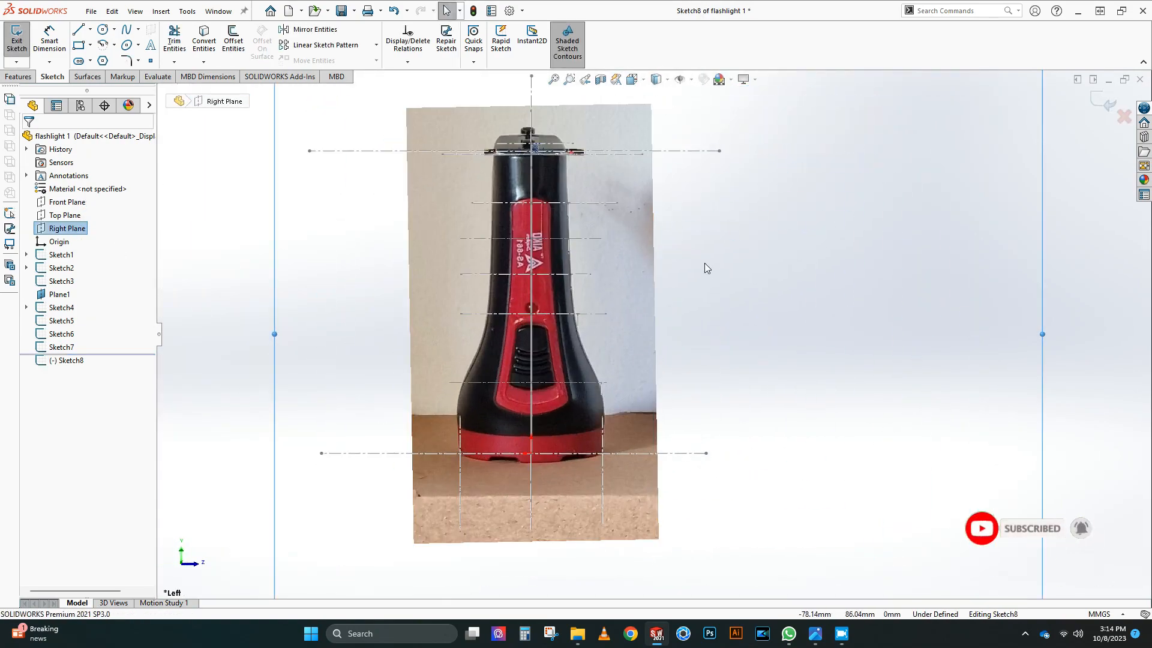
{"action": "left_click", "coordinate": [1103, 102]}
Step: Start a sketch on Plane1 and trace half of the head's top-view outline with a spline from the rounded end's midpoint to the prong-side corner
{"action": "mouse_move", "coordinate": [630, 252]}
{"action": "middle_mouse_down"}
{"action": "mouse_move", "coordinate": [496, 303]}
{"action": "mouse_move", "coordinate": [444, 372]}
{"action": "middle_mouse_up"}
{"action": "left_click", "coordinate": [59, 295]}
{"action": "left_click", "coordinate": [69, 276]}
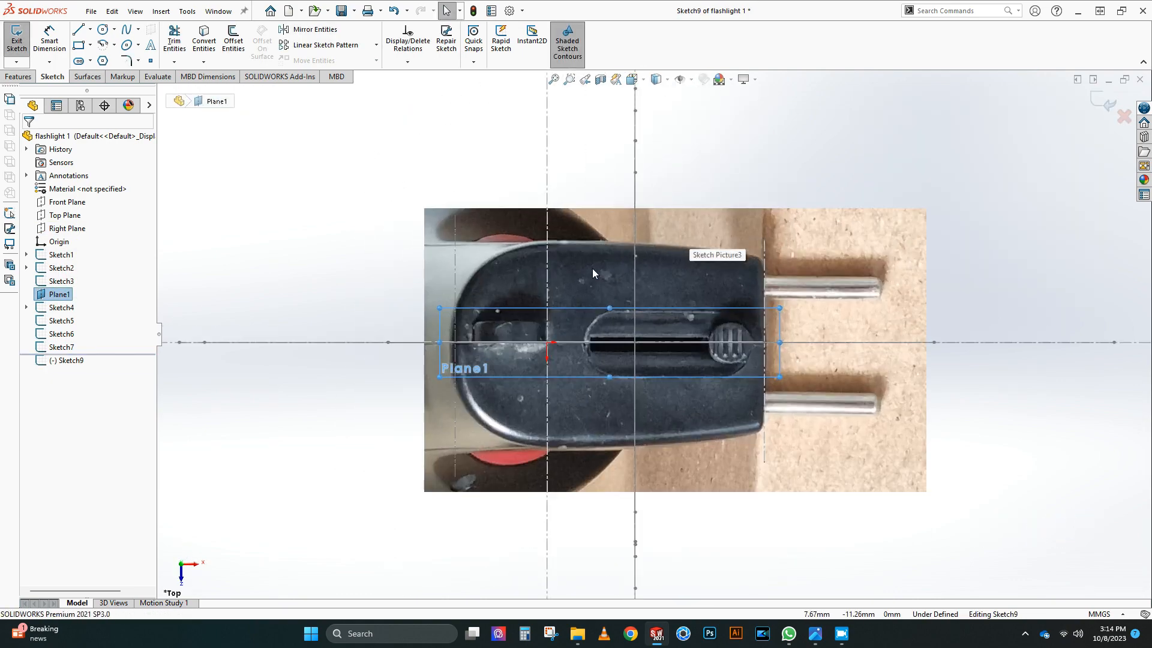
{"action": "left_click", "coordinate": [126, 29]}
{"action": "left_click", "coordinate": [455, 343]}
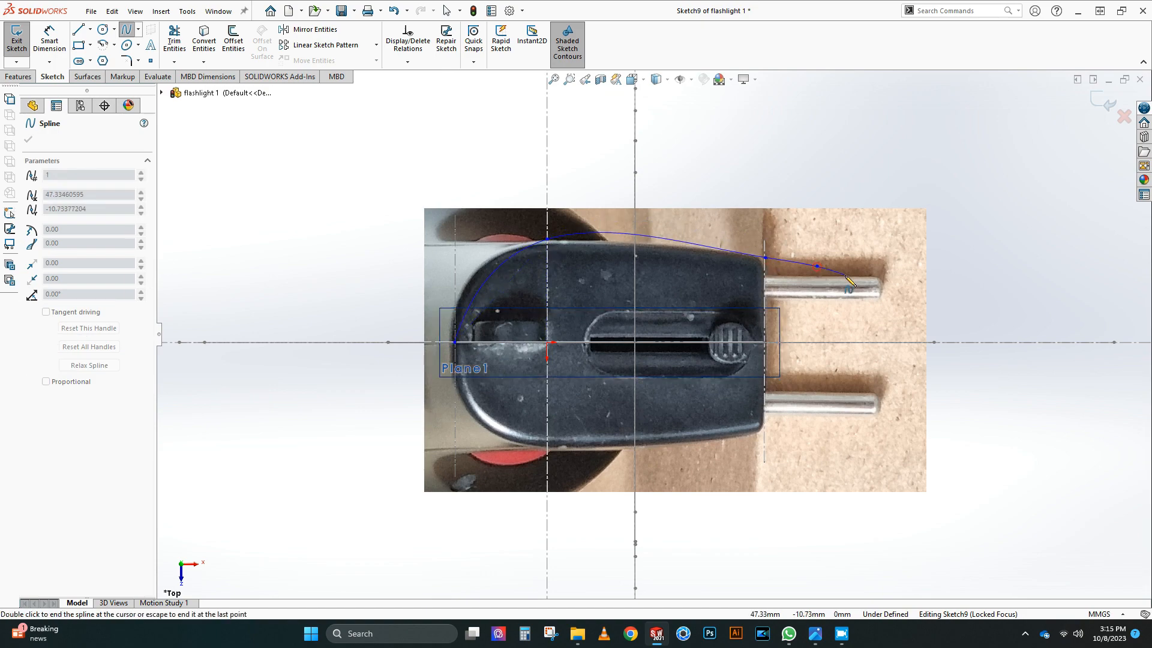
{"action": "key", "text": "Escape"}
Step: End the outline spline, exit the sketch, and turn the view square onto Plane1
{"action": "scroll", "coordinate": [735, 282], "scroll_direction": "up", "scroll_amount": 4}
{"action": "middle_click_drag", "start_coordinate": [736, 283], "coordinate": [713, 354]}
{"action": "left_click", "coordinate": [63, 294]}
{"action": "left_click", "coordinate": [76, 262]}
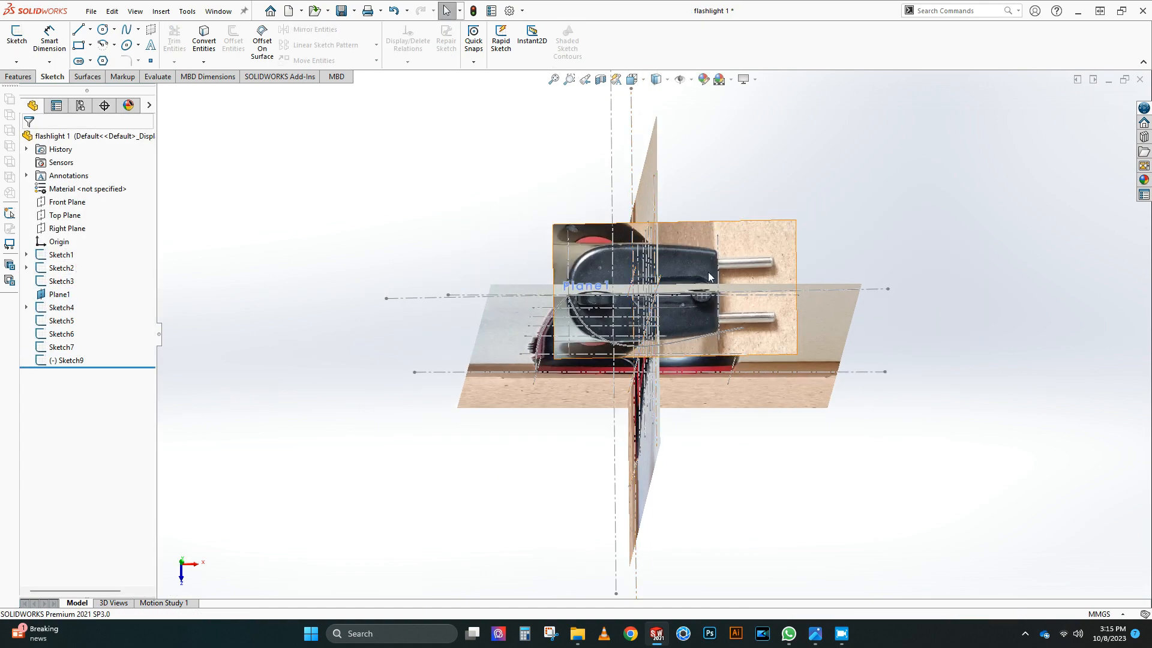
{"action": "scroll", "coordinate": [708, 271], "scroll_direction": "down", "scroll_amount": 3}
{"action": "scroll", "coordinate": [657, 272], "scroll_direction": "up", "scroll_amount": 4}
{"action": "middle_click_drag", "start_coordinate": [631, 283], "coordinate": [615, 246]}
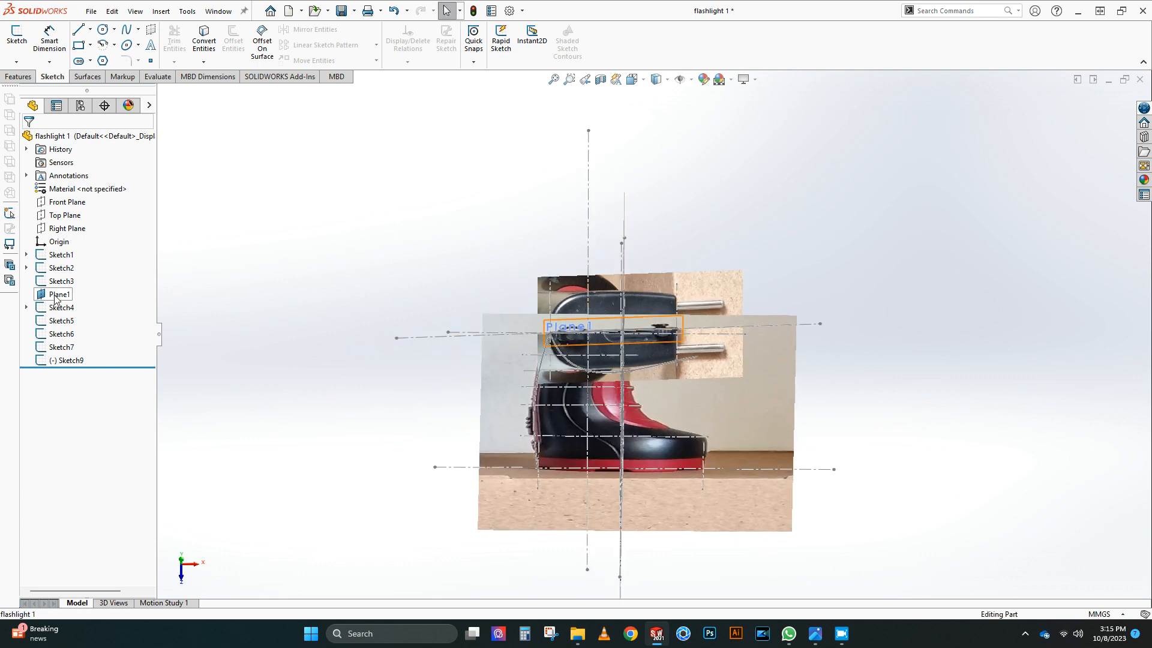
{"action": "left_click", "coordinate": [120, 277]}
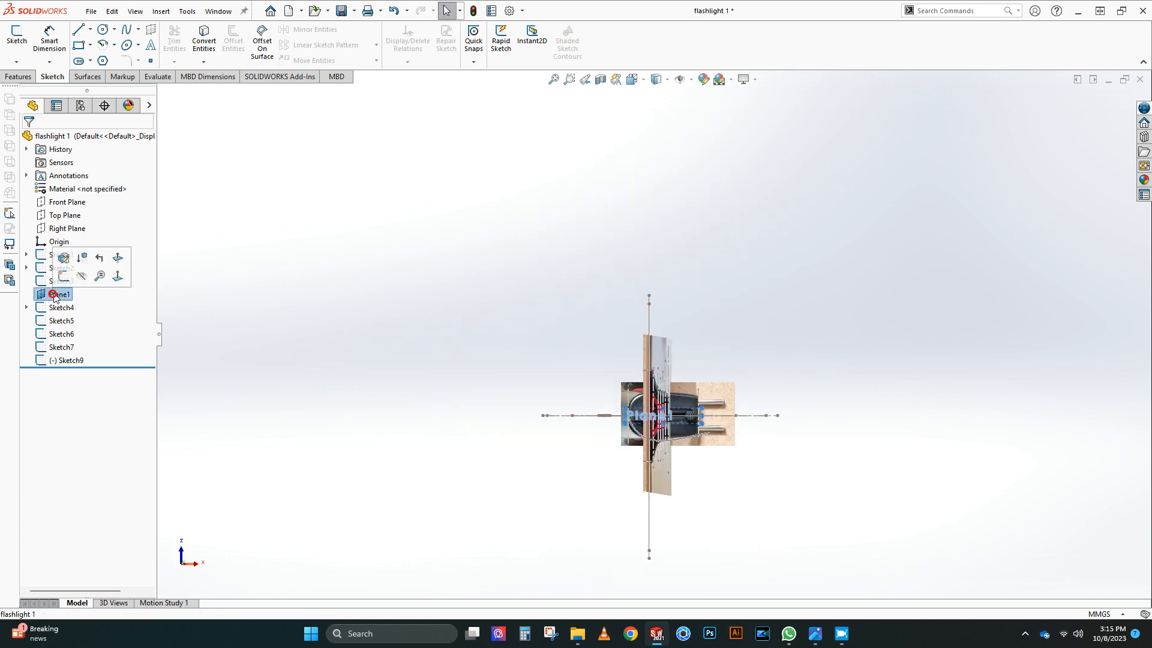
{"action": "left_click", "coordinate": [53, 295]}
{"action": "left_click", "coordinate": [119, 277]}
Step: Reopen the head outline sketch, adjust the spline's tangent handle at the rounded end, and constrain it vertical
{"action": "scroll", "coordinate": [654, 435], "scroll_direction": "down", "scroll_amount": 7}
{"action": "left_click", "coordinate": [709, 399]}
{"action": "left_click", "coordinate": [742, 340]}
{"action": "scroll", "coordinate": [699, 446], "scroll_direction": "down", "scroll_amount": 5}
{"action": "right_click", "coordinate": [68, 294]}
{"action": "left_click", "coordinate": [133, 273]}
{"action": "scroll", "coordinate": [681, 436], "scroll_direction": "down", "scroll_amount": 8}
{"action": "left_click", "coordinate": [599, 357]}
{"action": "left_click_drag", "start_coordinate": [609, 344], "coordinate": [633, 348]}
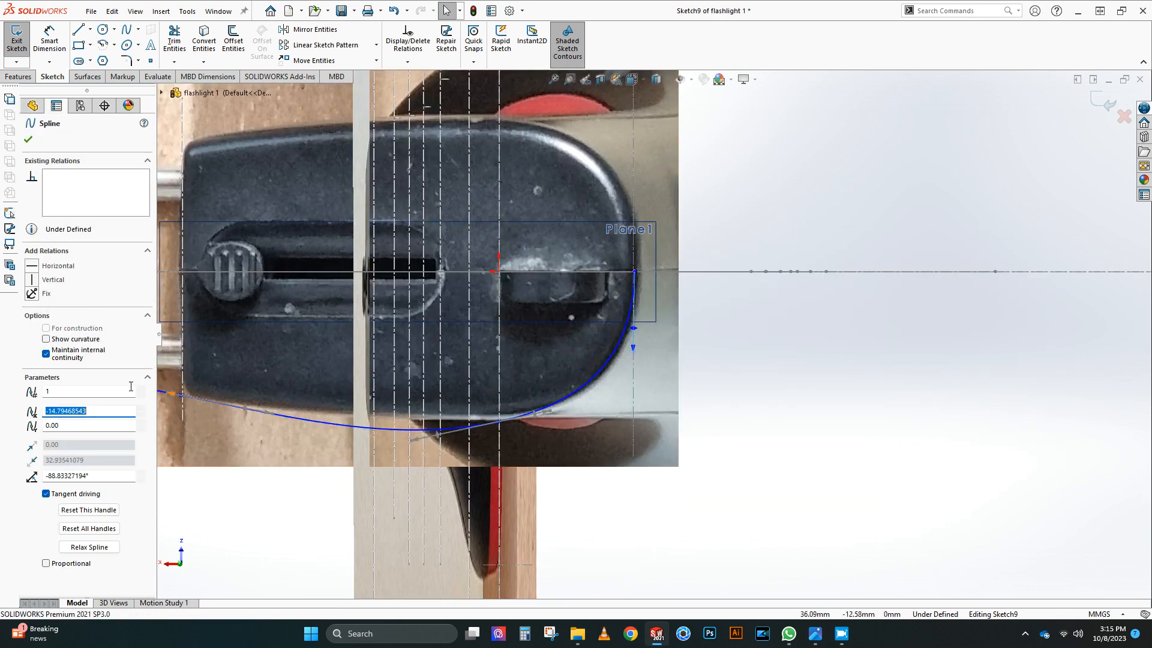
{"action": "left_click", "coordinate": [37, 280]}
Step: Dimension the spline's middle point 32/2 mm from the horizontal centre line
{"action": "left_click", "coordinate": [49, 39]}
{"action": "left_click", "coordinate": [545, 272]}
{"action": "left_click", "coordinate": [501, 421]}
{"action": "left_click", "coordinate": [716, 357]}
{"action": "type", "text": "32"}
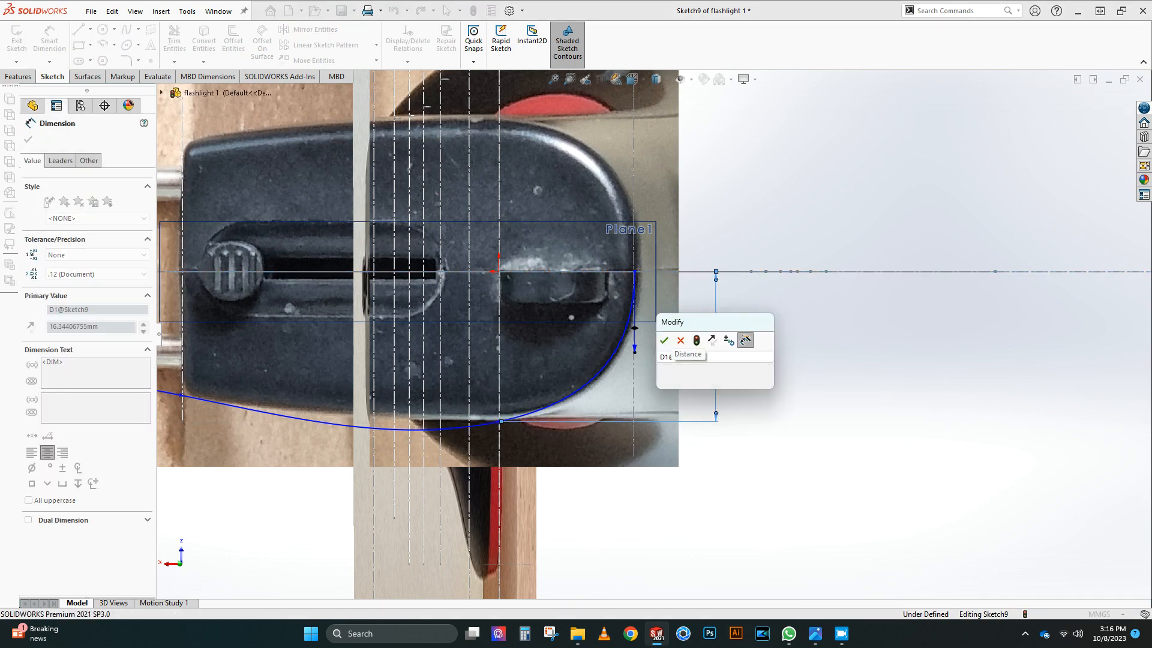
{"action": "type", "text": "/2"}
{"action": "key", "text": "Return"}
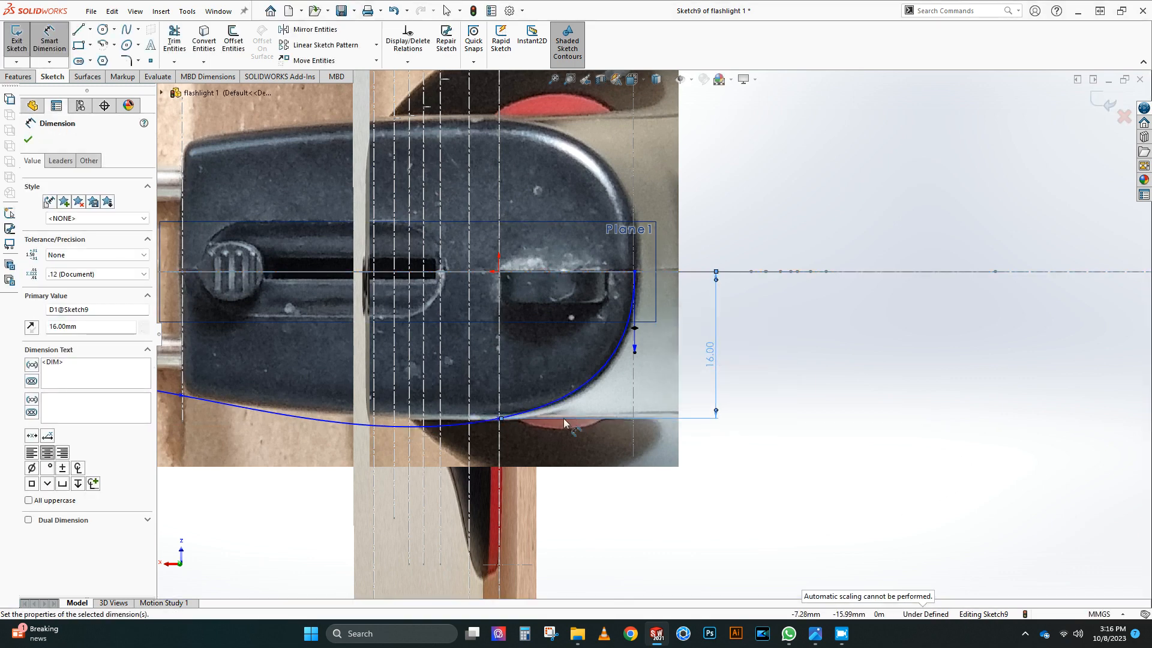
Step: Dimension the prong-side spline point 14 mm from the horizontal centre line
{"action": "left_click", "coordinate": [258, 282]}
{"action": "left_click", "coordinate": [262, 384]}
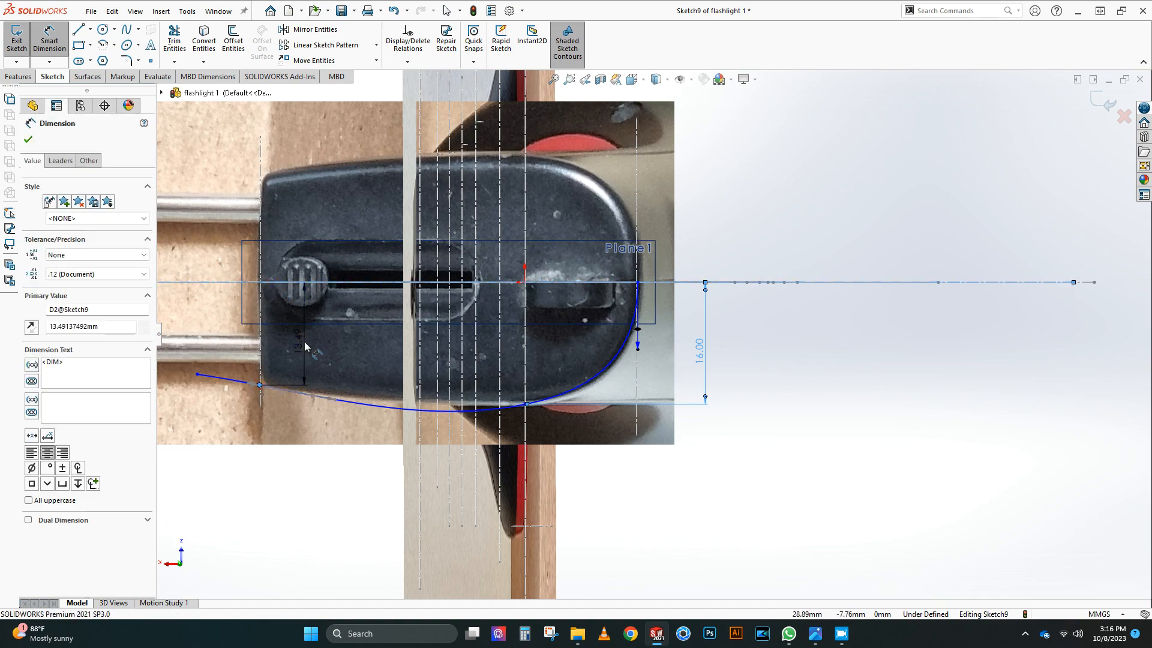
{"action": "left_click", "coordinate": [304, 336]}
{"action": "type", "text": "28"}
{"action": "key", "text": "Return"}
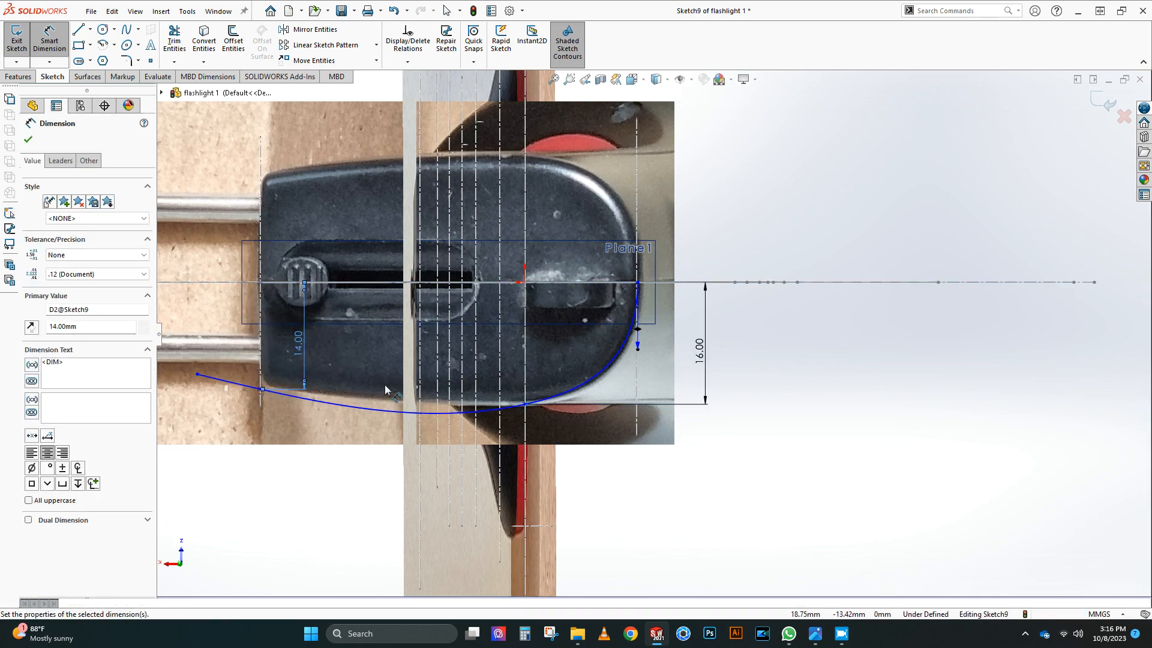
Step: Leave the dimension command and shift the spline's free end beyond the head's prong-side edge to match the outline
{"action": "scroll", "coordinate": [375, 386], "scroll_direction": "up", "scroll_amount": 3}
{"action": "scroll", "coordinate": [282, 399], "scroll_direction": "down", "scroll_amount": 3}
{"action": "right_click", "coordinate": [377, 355]}
{"action": "left_click", "coordinate": [434, 397]}
{"action": "left_click_drag", "start_coordinate": [265, 365], "coordinate": [259, 374]}
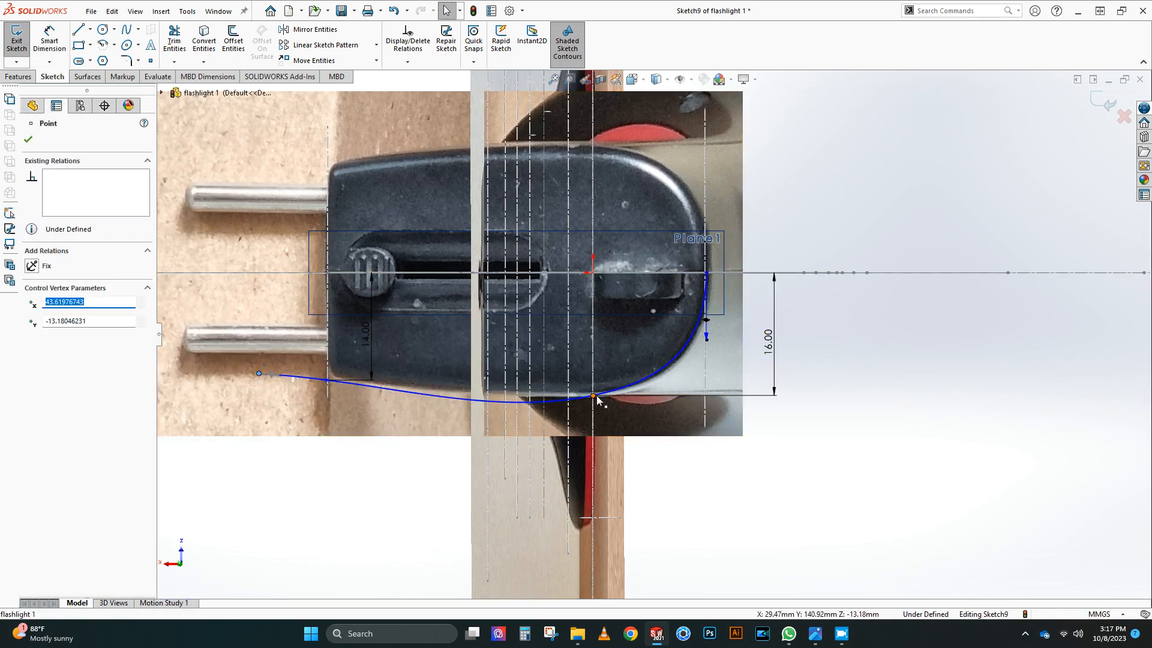
Step: Make the spline's middle tangent handle horizontal and refine the curve at the prong-side point and rounded end
{"action": "scroll", "coordinate": [635, 387], "scroll_direction": "up", "scroll_amount": 2}
{"action": "left_click", "coordinate": [635, 386]}
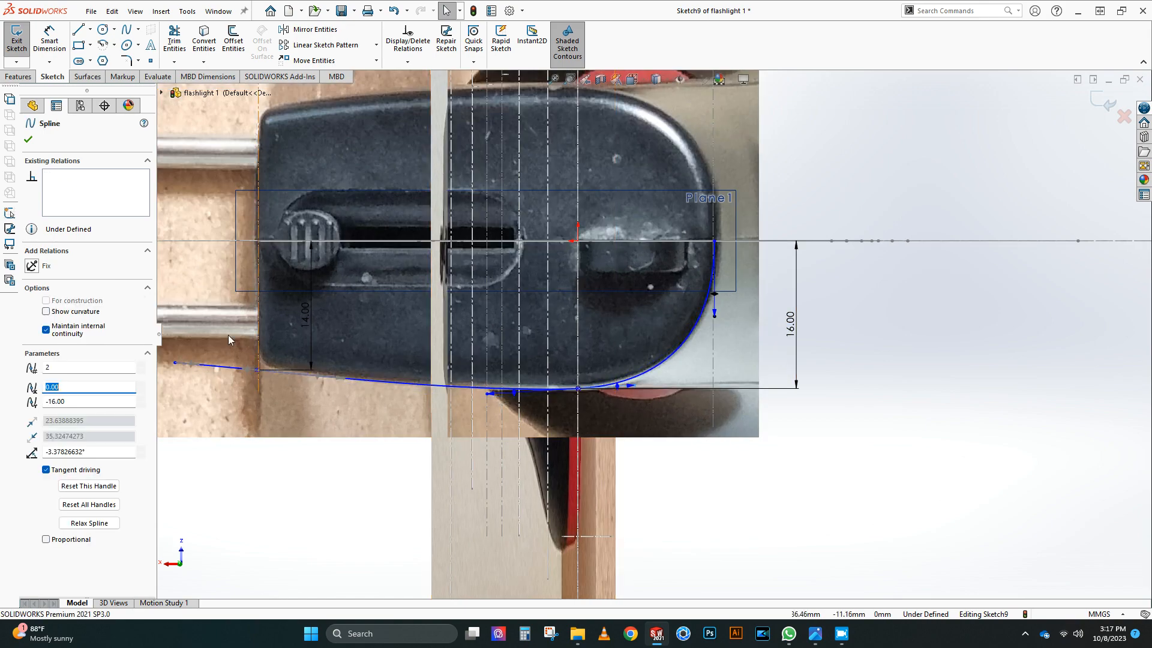
{"action": "left_click_drag", "start_coordinate": [483, 400], "coordinate": [484, 396]}
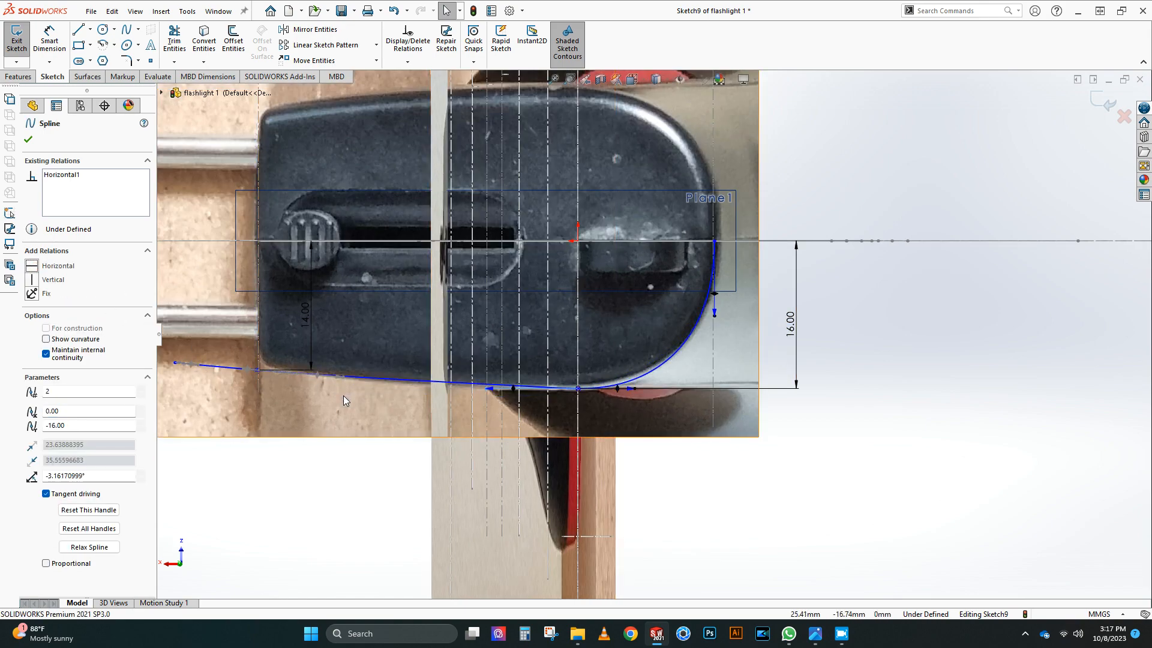
{"action": "left_click", "coordinate": [343, 380]}
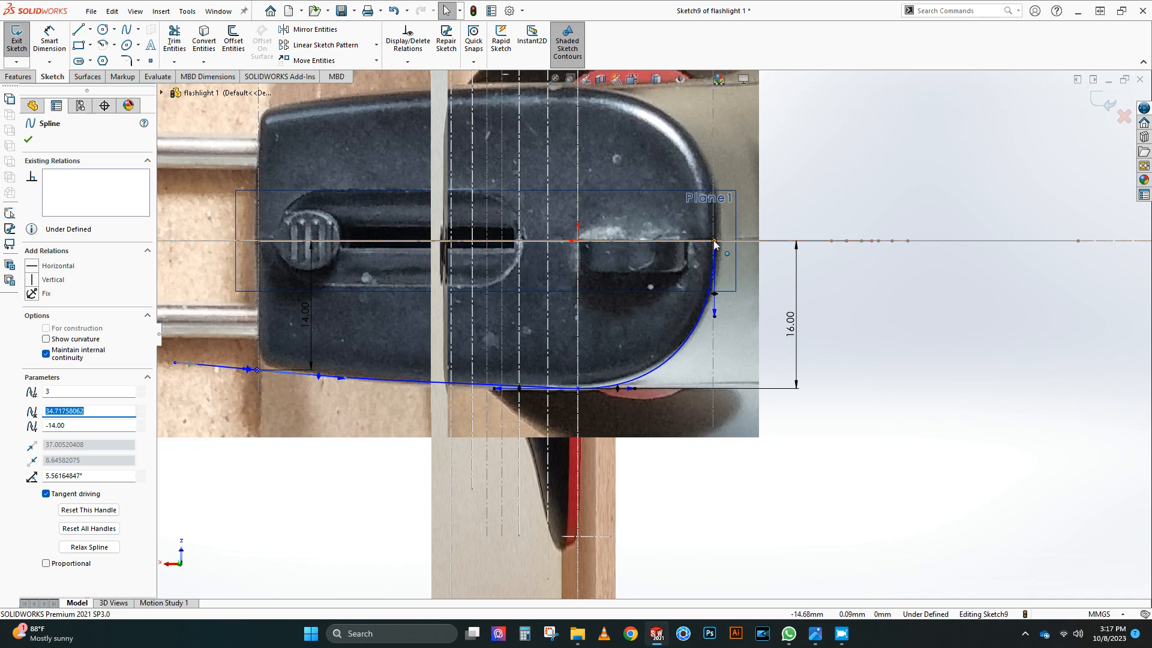
{"action": "left_click_drag", "start_coordinate": [715, 243], "coordinate": [714, 258]}
{"action": "left_click", "coordinate": [765, 323]}
Step: Draw a horizontal centreline along the head's axis and mirror the spline about it
{"action": "scroll", "coordinate": [735, 260], "scroll_direction": "down", "scroll_amount": 2}
{"action": "scroll", "coordinate": [665, 399], "scroll_direction": "up", "scroll_amount": 2}
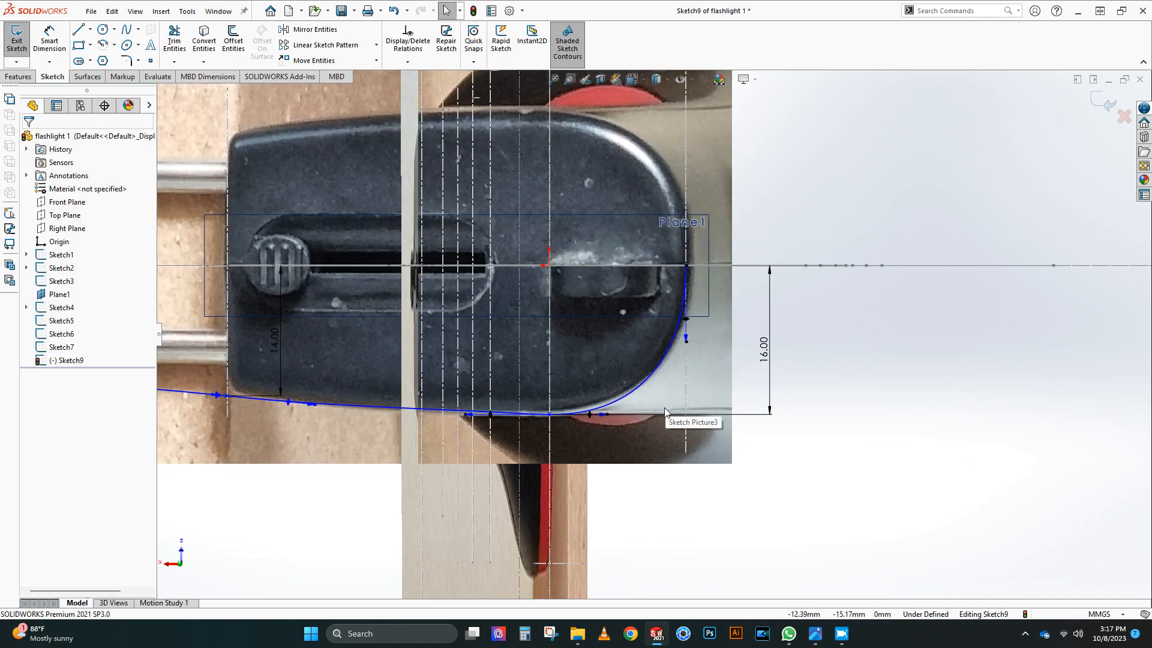
{"action": "scroll", "coordinate": [573, 415], "scroll_direction": "down", "scroll_amount": 2}
{"action": "scroll", "coordinate": [750, 311], "scroll_direction": "up", "scroll_amount": 2}
{"action": "scroll", "coordinate": [751, 311], "scroll_direction": "up", "scroll_amount": 2}
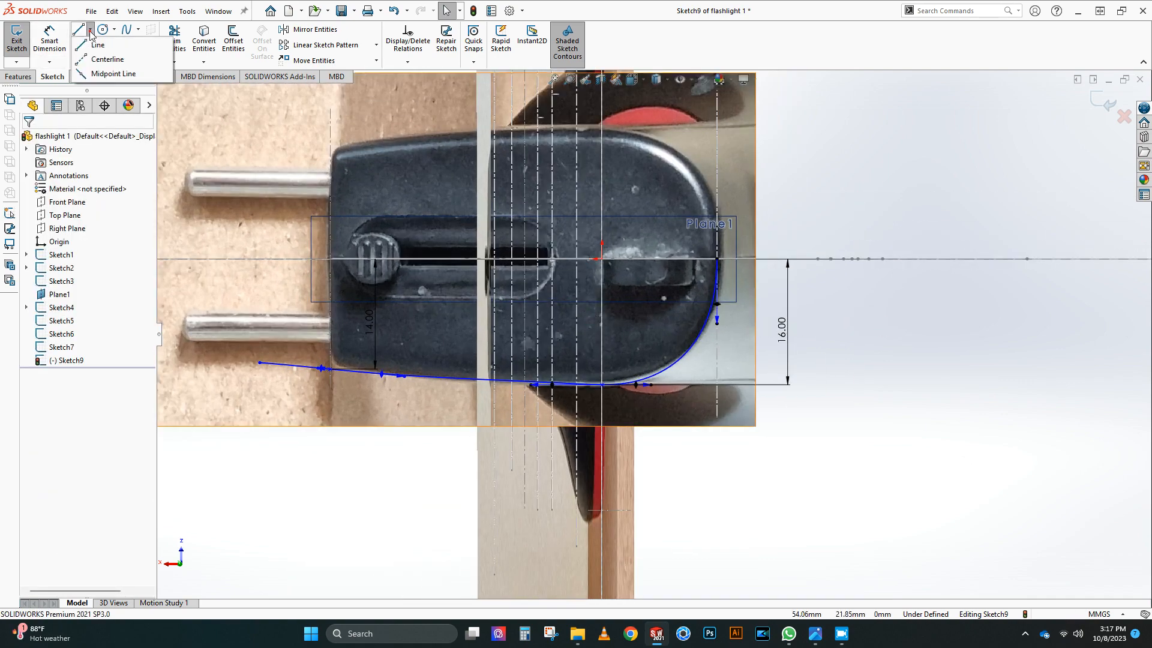
{"action": "left_click", "coordinate": [107, 59]}
{"action": "left_click", "coordinate": [160, 259]}
{"action": "left_click", "coordinate": [815, 259]}
{"action": "key", "text": "Escape"}
{"action": "key", "text": "z"}
{"action": "left_click", "coordinate": [314, 30]}
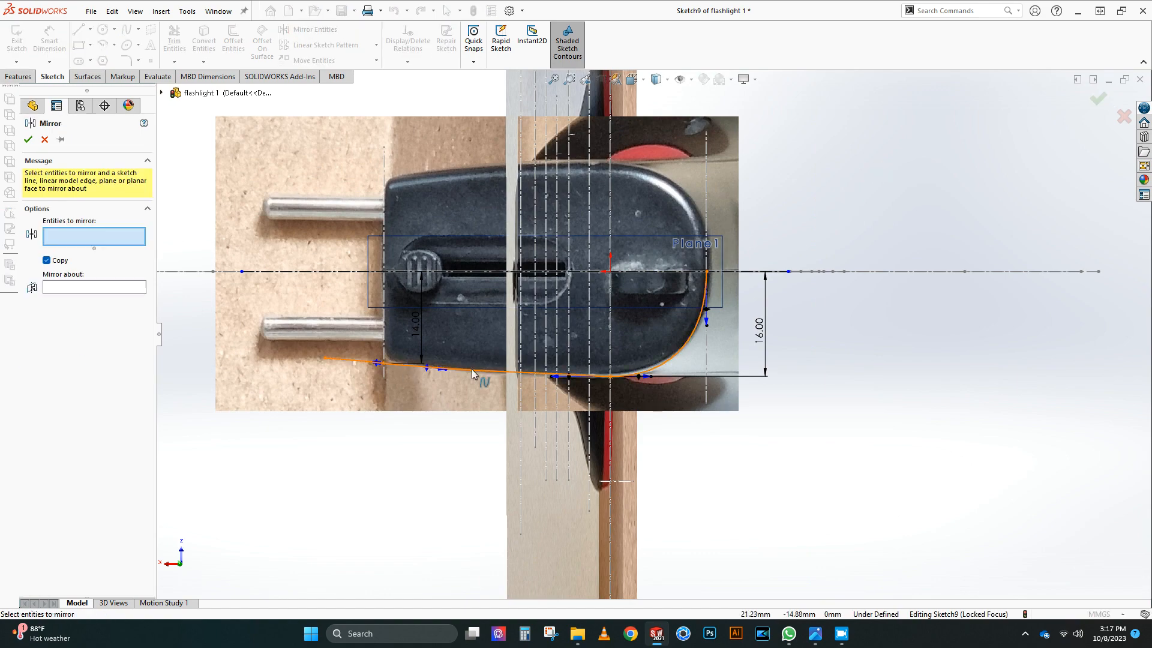
{"action": "left_click", "coordinate": [250, 271]}
{"action": "left_click", "coordinate": [28, 139]}
Step: Close the outline with a vertical line joining the two free spline ends across the prongs
{"action": "left_click", "coordinate": [78, 29]}
{"action": "left_click", "coordinate": [325, 185]}
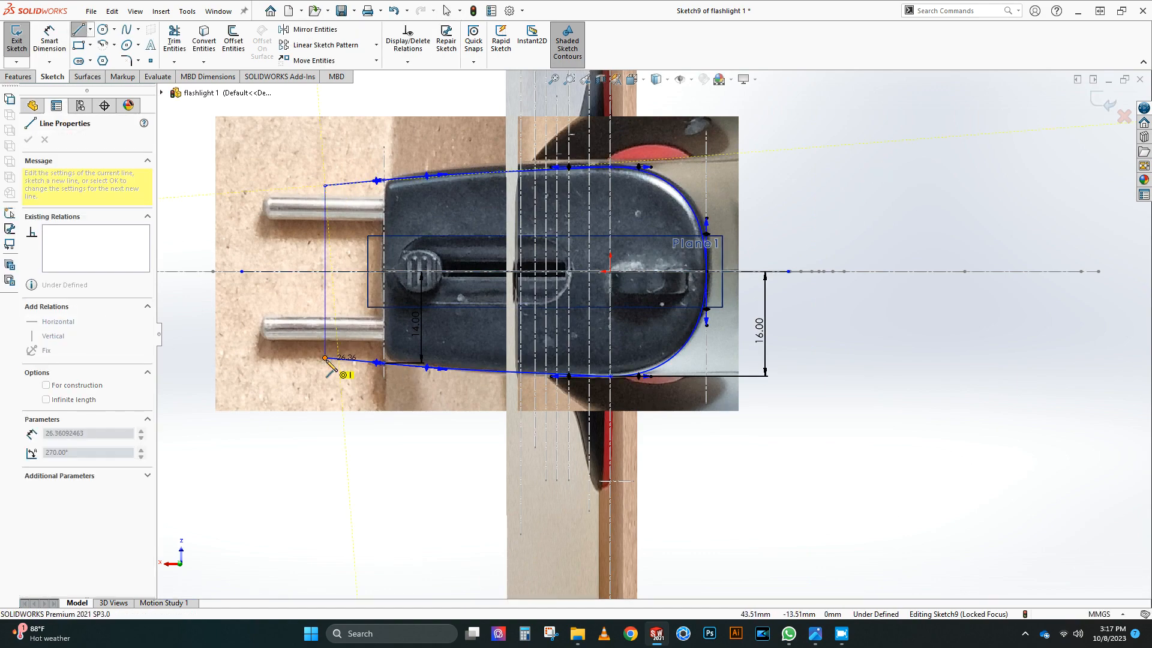
{"action": "left_click", "coordinate": [326, 358]}
{"action": "right_click", "coordinate": [355, 442]}
{"action": "left_click", "coordinate": [384, 454]}
{"action": "scroll", "coordinate": [660, 287], "scroll_direction": "up", "scroll_amount": 2}
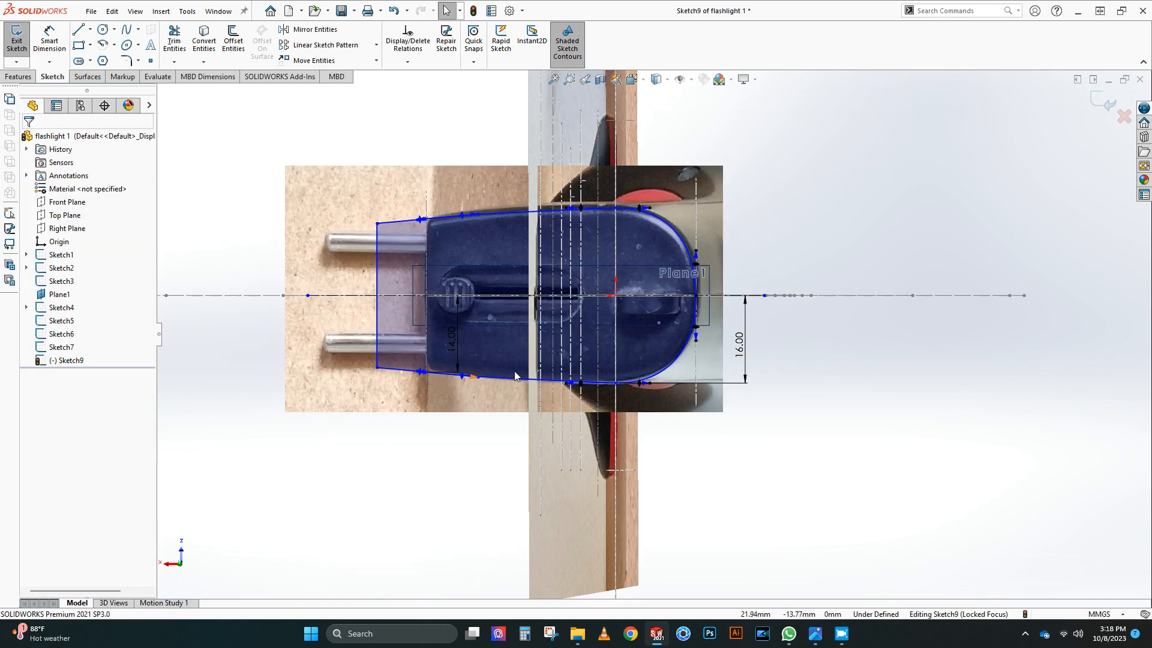
Step: Constrain the lower spline's prong-side and middle points onto their vertical guide lines
{"action": "scroll", "coordinate": [501, 377], "scroll_direction": "down", "scroll_amount": 5}
{"action": "left_click", "coordinate": [311, 385]}
{"action": "left_click", "coordinate": [311, 363], "text": "ctrl"}
{"action": "left_click", "coordinate": [53, 362]}
{"action": "left_click", "coordinate": [409, 502]}
{"action": "scroll", "coordinate": [935, 334], "scroll_direction": "up", "scroll_amount": 2}
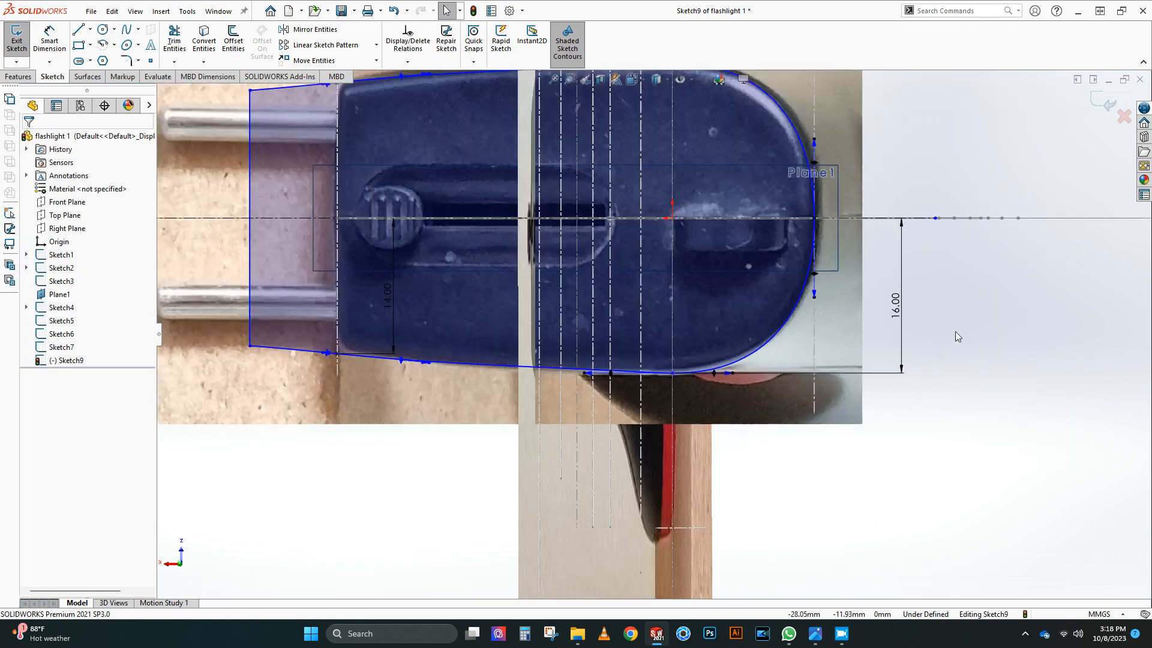
{"action": "scroll", "coordinate": [1038, 333], "scroll_direction": "down", "scroll_amount": 1}
{"action": "left_click", "coordinate": [599, 381]}
{"action": "left_click", "coordinate": [599, 402], "text": "ctrl"}
{"action": "left_click", "coordinate": [293, 525]}
{"action": "scroll", "coordinate": [596, 461], "scroll_direction": "up", "scroll_amount": 2}
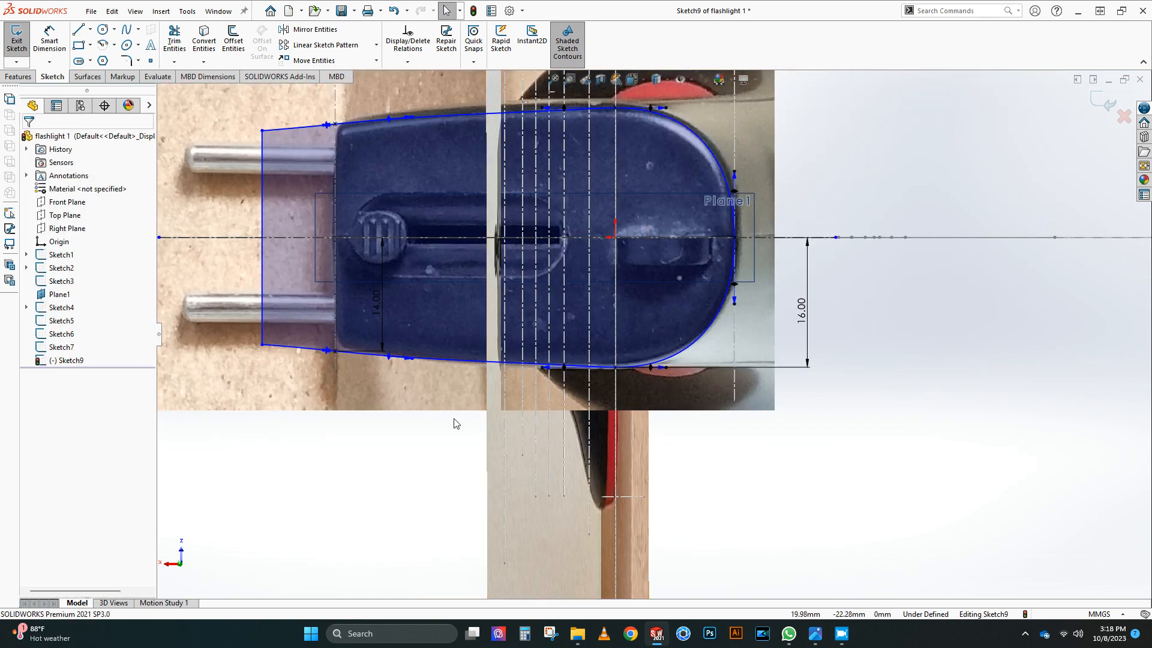
Step: Dimension the vertical closing line 9 mm from the head's prong-side guide line and 26.4 mm long
{"action": "scroll", "coordinate": [455, 424], "scroll_direction": "up", "scroll_amount": 1}
{"action": "left_click", "coordinate": [329, 305]}
{"action": "left_click", "coordinate": [353, 421]}
{"action": "type", "text": "9"}
{"action": "key", "text": "Return"}
{"action": "left_click", "coordinate": [329, 287]}
{"action": "left_click", "coordinate": [274, 270]}
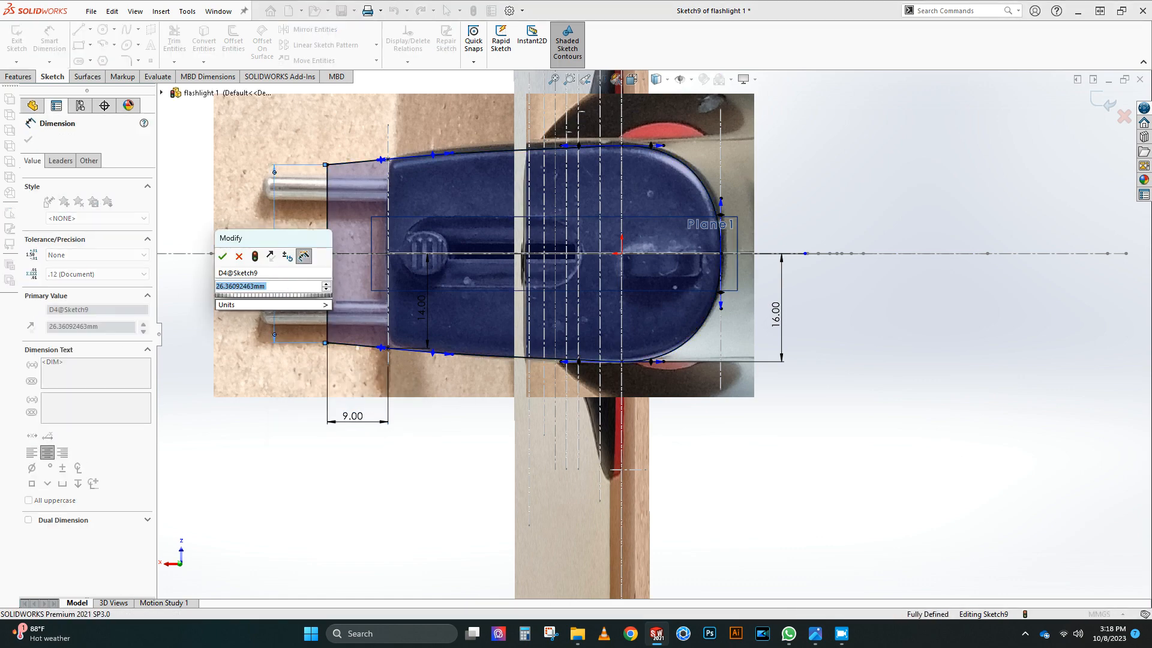
{"action": "key", "text": "Return"}
Step: Exit the head outline sketch and inspect the reference pictures and guide lines from several sides
{"action": "scroll", "coordinate": [645, 330], "scroll_direction": "up", "scroll_amount": 4}
{"action": "mouse_move", "coordinate": [630, 354]}
{"action": "middle_mouse_down"}
{"action": "mouse_move", "coordinate": [648, 321]}
{"action": "mouse_move", "coordinate": [642, 180]}
{"action": "mouse_move", "coordinate": [820, 254]}
{"action": "middle_mouse_up"}
{"action": "scroll", "coordinate": [648, 321], "scroll_direction": "up", "scroll_amount": 5}
{"action": "scroll", "coordinate": [636, 150], "scroll_direction": "down", "scroll_amount": 7}
{"action": "mouse_move", "coordinate": [774, 300]}
{"action": "middle_mouse_down"}
{"action": "mouse_move", "coordinate": [800, 324]}
{"action": "mouse_move", "coordinate": [788, 267]}
{"action": "mouse_move", "coordinate": [812, 319]}
{"action": "mouse_move", "coordinate": [777, 321]}
{"action": "middle_mouse_up"}
{"action": "scroll", "coordinate": [720, 345], "scroll_direction": "down", "scroll_amount": 2}
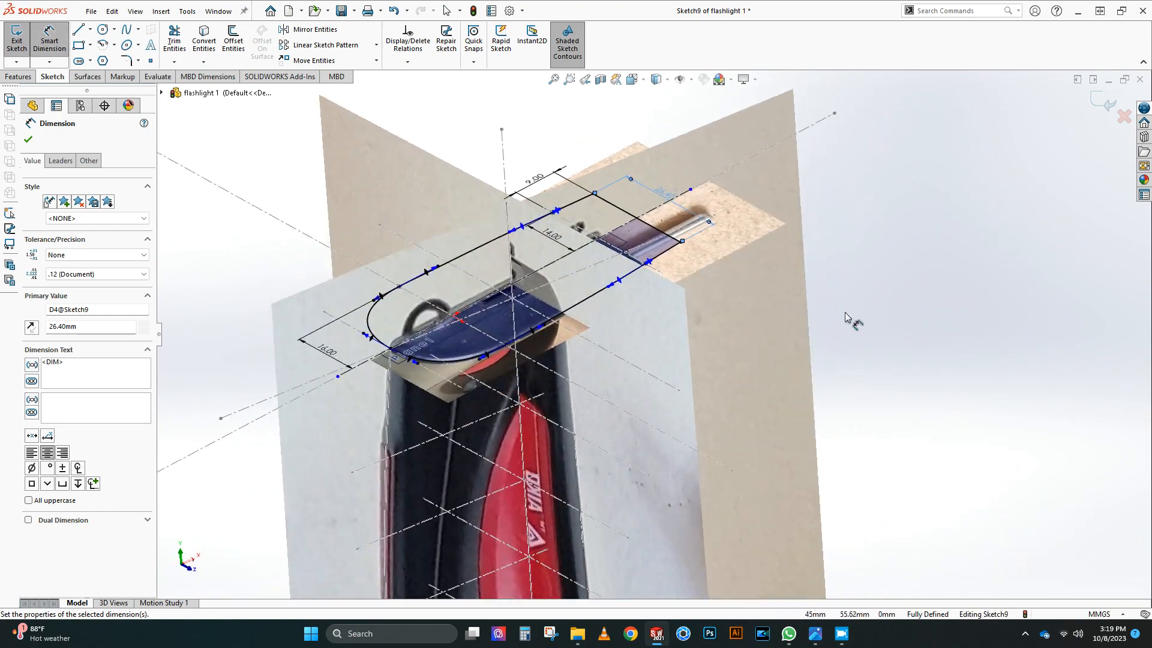
{"action": "left_click", "coordinate": [1104, 109]}
{"action": "scroll", "coordinate": [780, 336], "scroll_direction": "up", "scroll_amount": 2}
{"action": "mouse_move", "coordinate": [684, 336]}
{"action": "middle_mouse_down"}
{"action": "mouse_move", "coordinate": [591, 357]}
{"action": "mouse_move", "coordinate": [604, 560]}
{"action": "middle_mouse_up"}
{"action": "scroll", "coordinate": [684, 437], "scroll_direction": "down", "scroll_amount": 6}
{"action": "key", "text": "f"}
{"action": "key", "text": "ctrl+1"}
{"action": "mouse_move", "coordinate": [468, 273]}
{"action": "middle_mouse_down"}
{"action": "mouse_move", "coordinate": [625, 291]}
{"action": "mouse_move", "coordinate": [631, 266]}
{"action": "middle_mouse_up"}
{"action": "scroll", "coordinate": [592, 450], "scroll_direction": "down", "scroll_amount": 3}
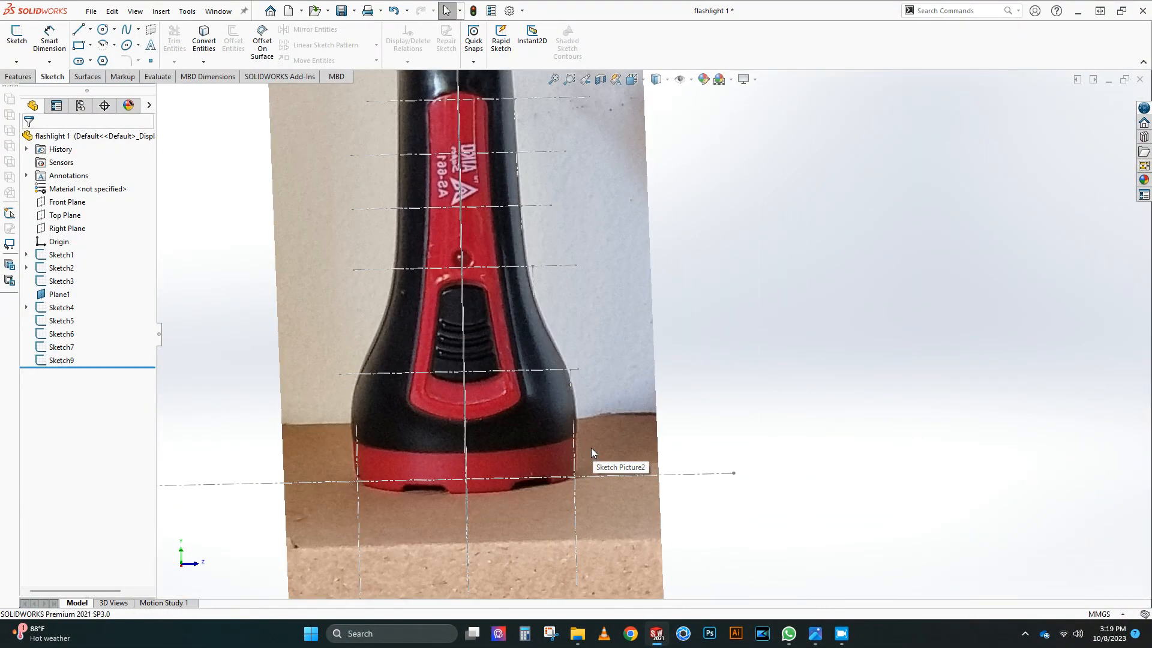
{"action": "mouse_move", "coordinate": [591, 446]}
{"action": "middle_mouse_down"}
{"action": "mouse_move", "coordinate": [588, 412]}
{"action": "mouse_move", "coordinate": [510, 414]}
{"action": "mouse_move", "coordinate": [480, 402]}
{"action": "middle_mouse_up"}
Step: Start a sketch on the Front Plane and draw a closed four-sided half profile over the red base
{"action": "left_click", "coordinate": [45, 202]}
{"action": "left_click", "coordinate": [50, 183]}
{"action": "key", "text": "l"}
{"action": "scroll", "coordinate": [702, 480], "scroll_direction": "down", "scroll_amount": 4}
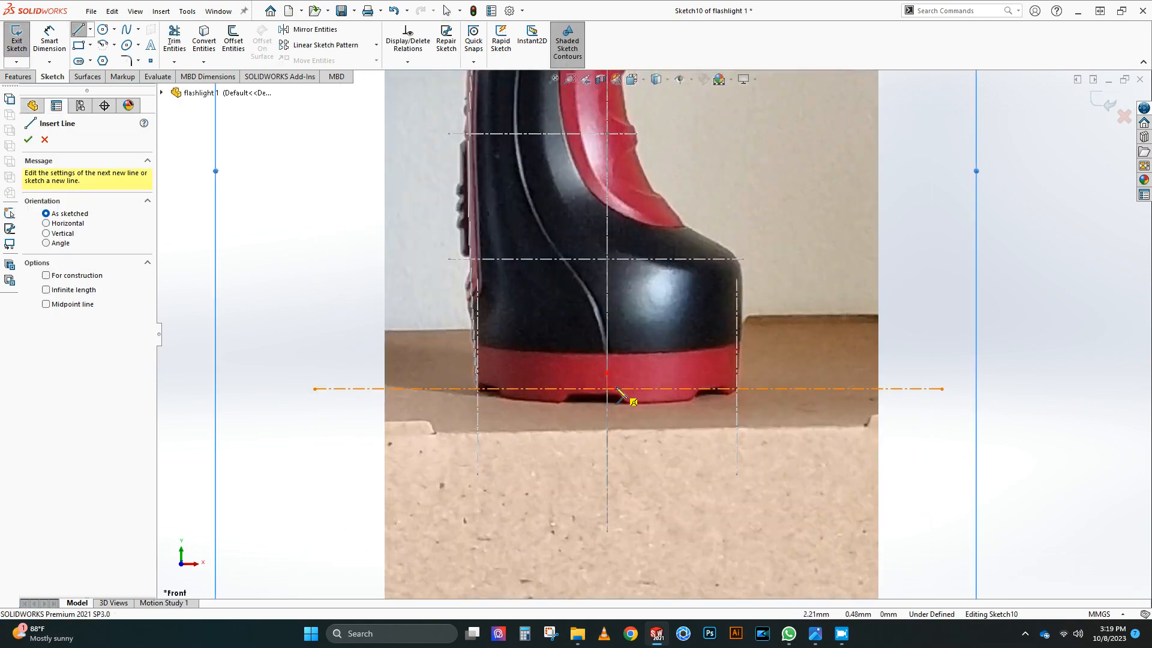
{"action": "left_click", "coordinate": [616, 389]}
{"action": "left_click", "coordinate": [608, 388]}
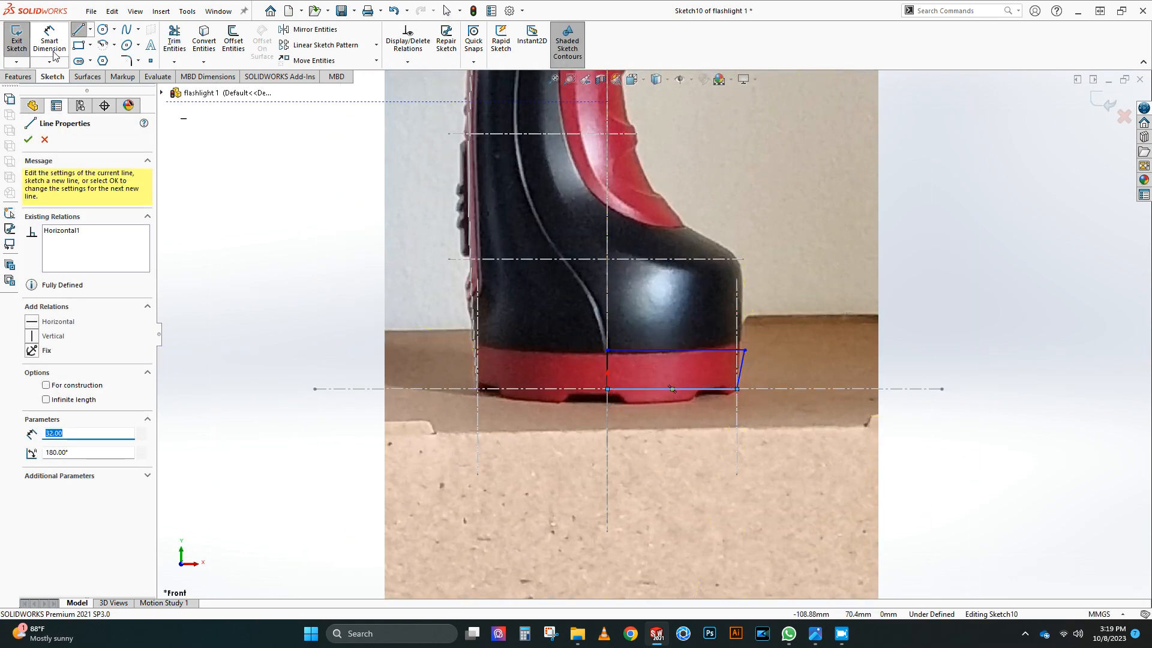
Step: Dimension the base profile's upper outer corner 65/2 mm from the vertical centre line
{"action": "right_click_drag", "start_coordinate": [607, 389], "coordinate": [607, 336]}
{"action": "left_click", "coordinate": [744, 349]}
{"action": "left_click", "coordinate": [608, 324]}
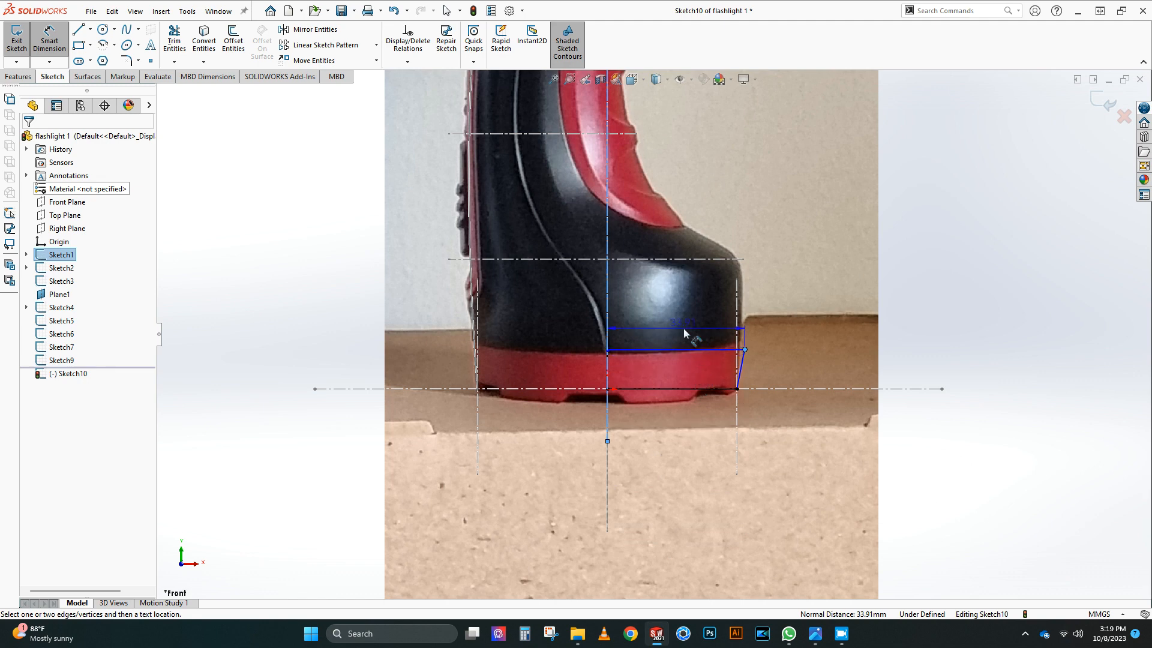
{"action": "left_click", "coordinate": [688, 439]}
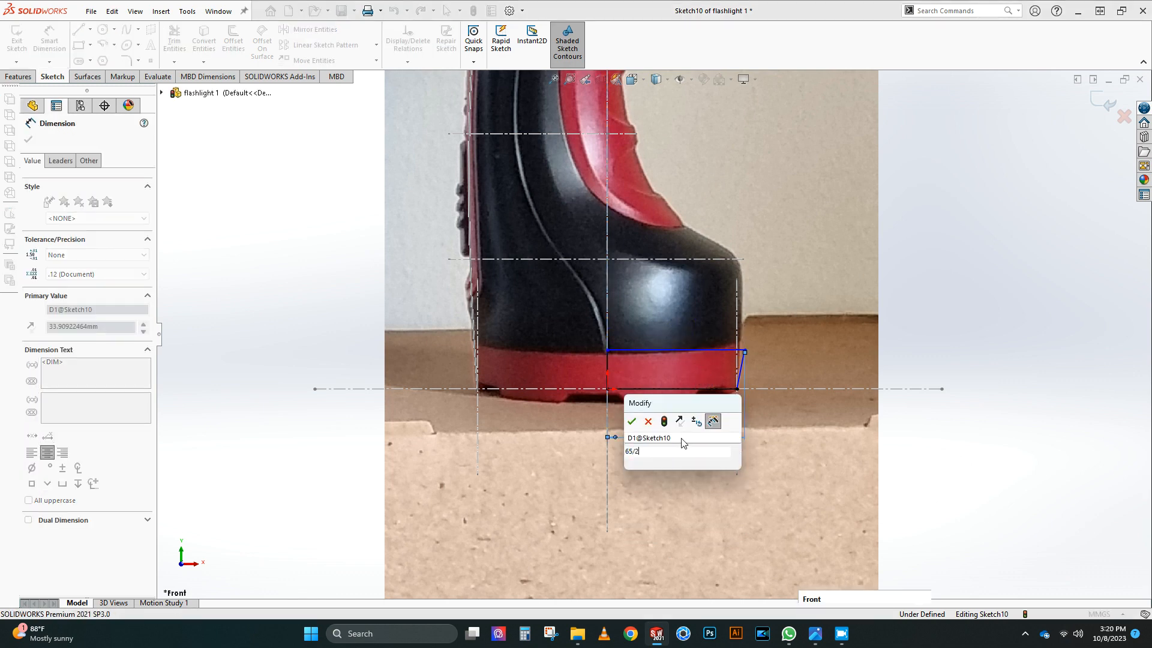
{"action": "key", "text": "Return"}
Step: Dimension the base profile's height as 12 mm
{"action": "scroll", "coordinate": [794, 373], "scroll_direction": "down", "scroll_amount": 3}
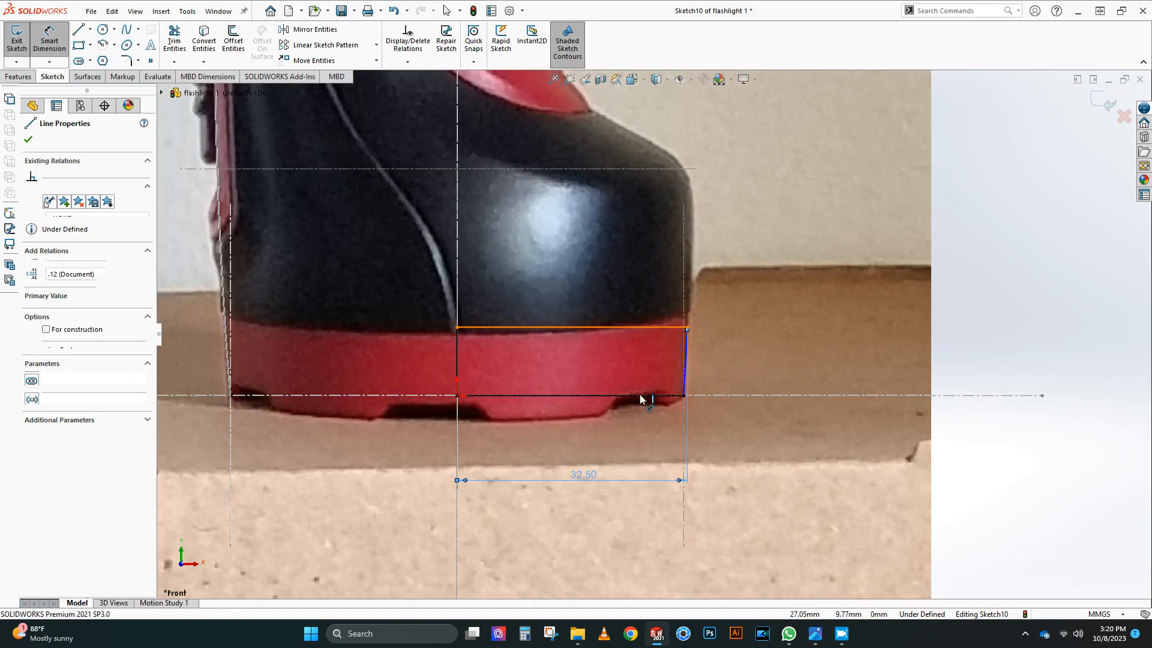
{"action": "left_click", "coordinate": [751, 367]}
{"action": "type", "text": "12"}
{"action": "key", "text": "Return"}
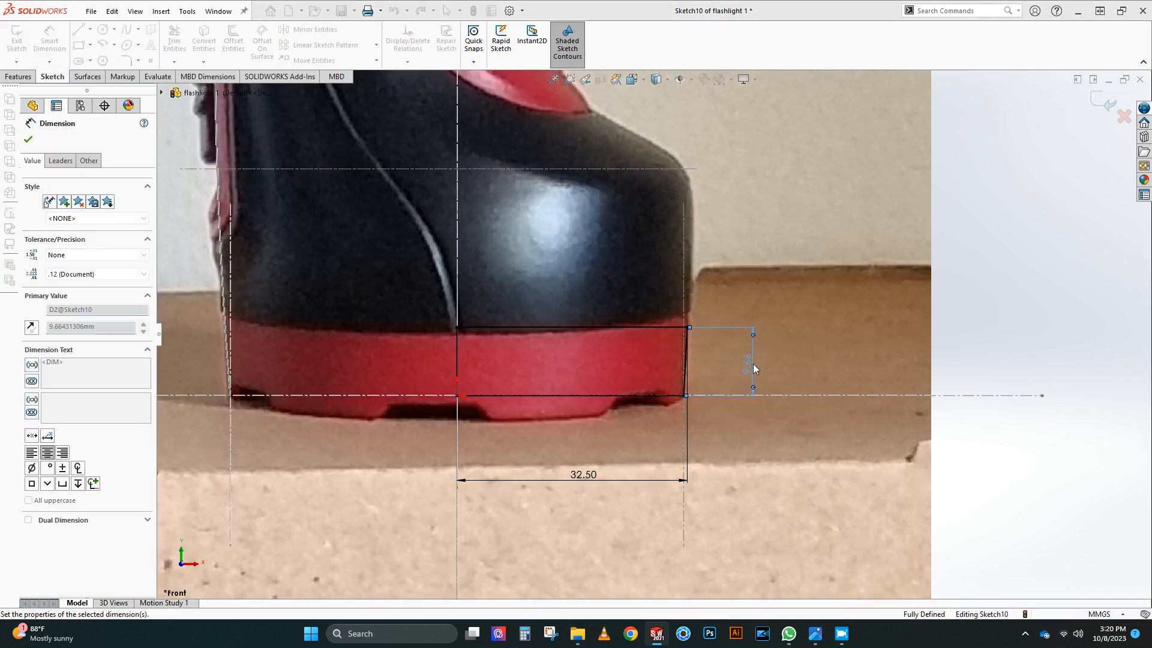
{"action": "scroll", "coordinate": [614, 412], "scroll_direction": "down", "scroll_amount": 5}
Step: Revolve the base profile into a solid about its vertical line on the centre axis
{"action": "right_click", "coordinate": [876, 251]}
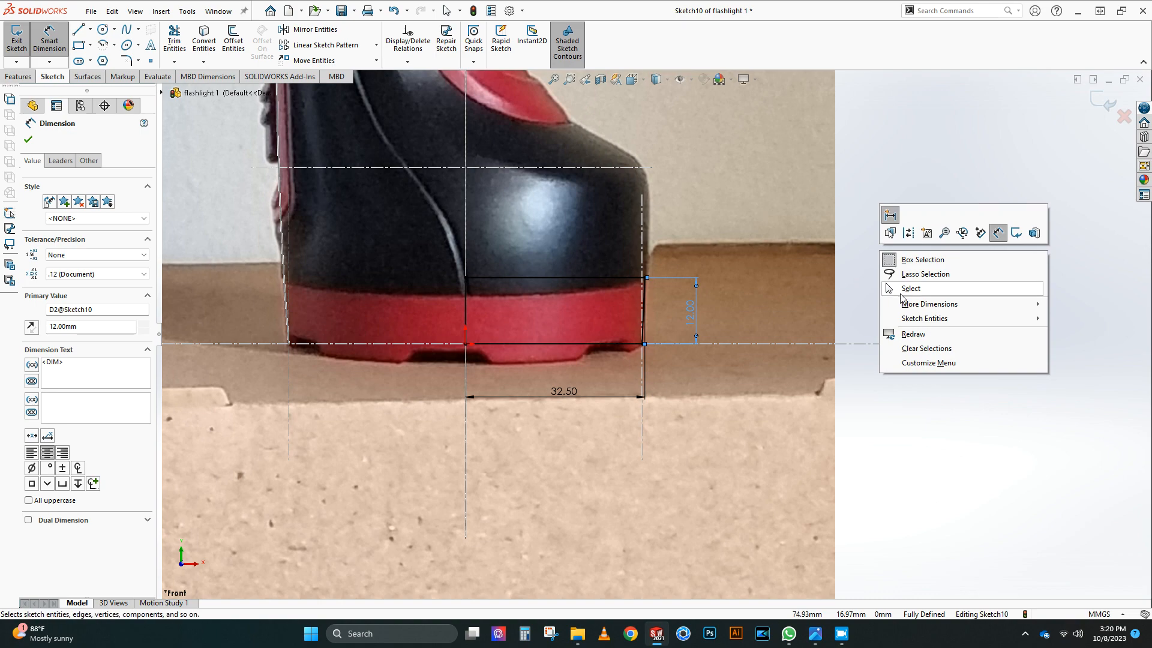
{"action": "left_click", "coordinate": [905, 289]}
{"action": "left_click", "coordinate": [465, 295]}
{"action": "left_click", "coordinate": [25, 76]}
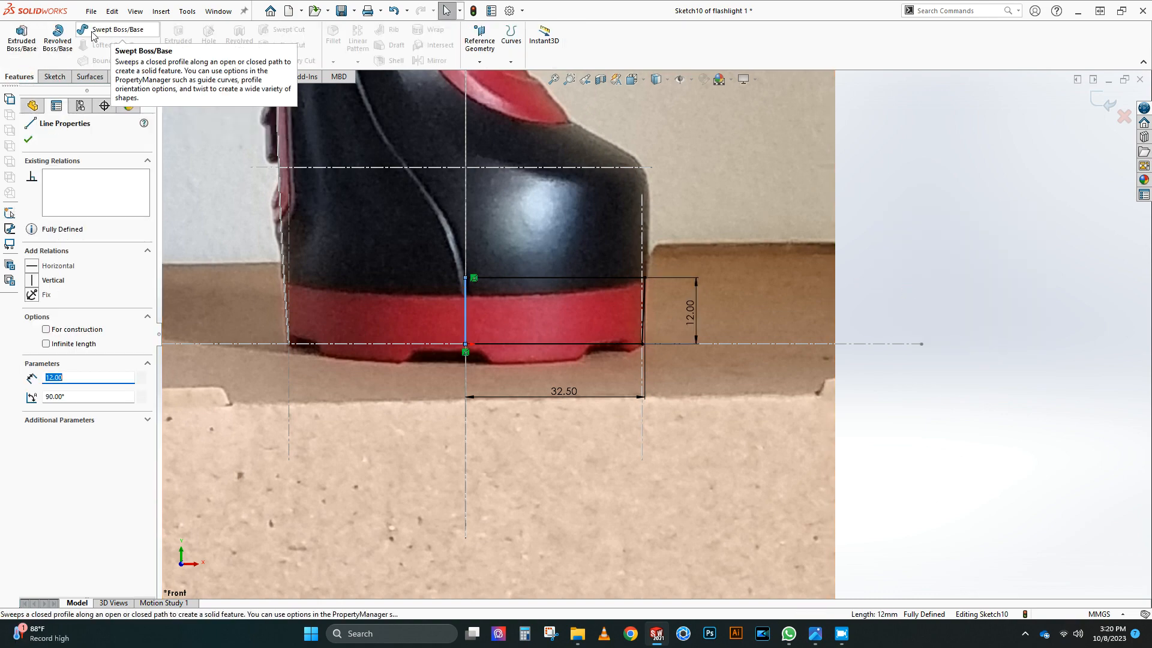
{"action": "left_click", "coordinate": [57, 38]}
{"action": "left_click", "coordinate": [29, 139]}
Step: Inspect the revolved base and reopen the head outline, Sketch9, for editing in a face-on view
{"action": "middle_click_drag", "start_coordinate": [594, 306], "coordinate": [690, 249]}
{"action": "key", "text": "ctrl+space"}
{"action": "left_click", "coordinate": [559, 322]}
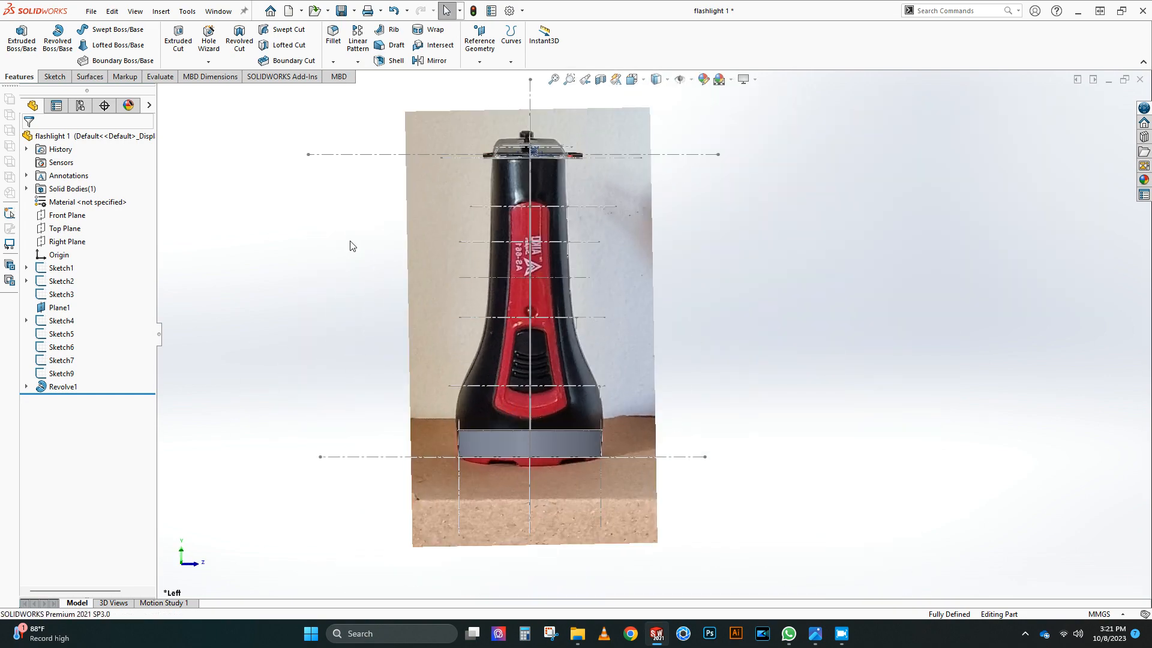
{"action": "scroll", "coordinate": [551, 446], "scroll_direction": "down", "scroll_amount": 3}
{"action": "left_click", "coordinate": [84, 224]}
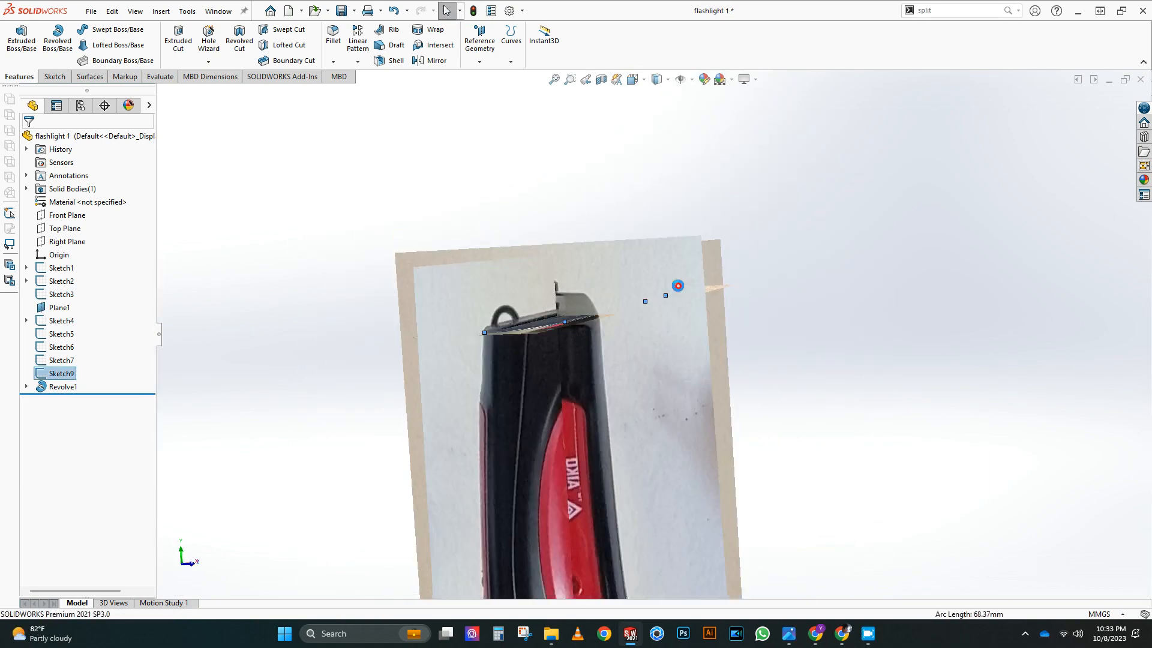
{"action": "left_click", "coordinate": [637, 79]}
{"action": "left_click", "coordinate": [699, 153]}
{"action": "scroll", "coordinate": [662, 451], "scroll_direction": "down", "scroll_amount": 8}
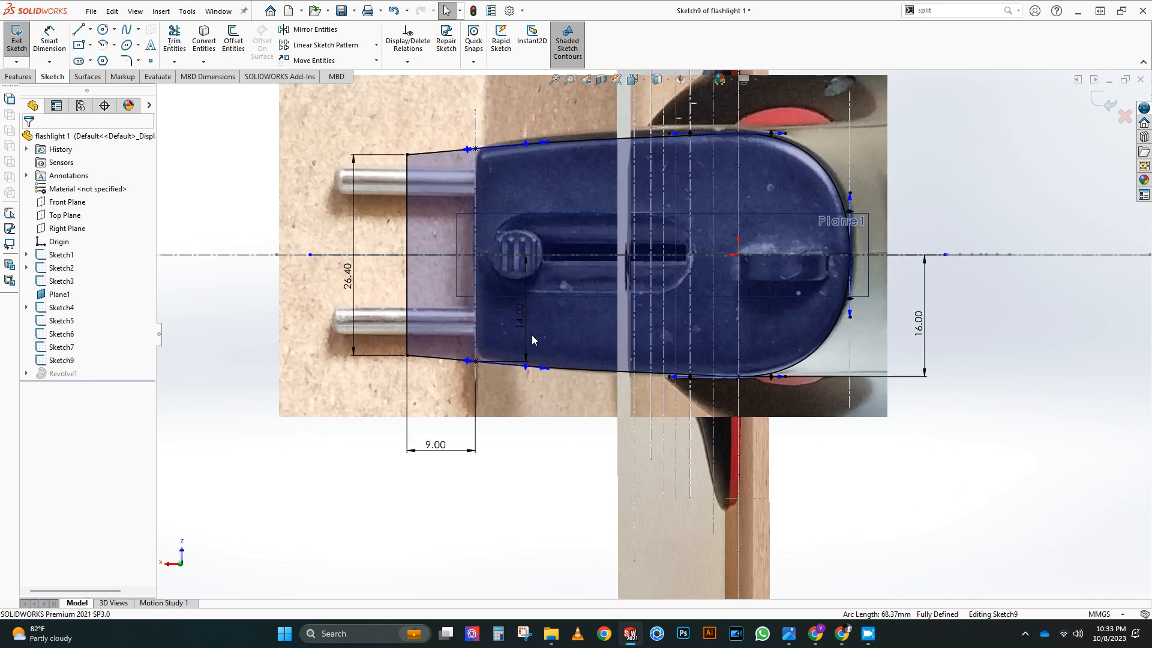
Step: Draw a vertical centreline from the horizontal axis at the slider knob toward the outline's lower edge
{"action": "left_click", "coordinate": [90, 29]}
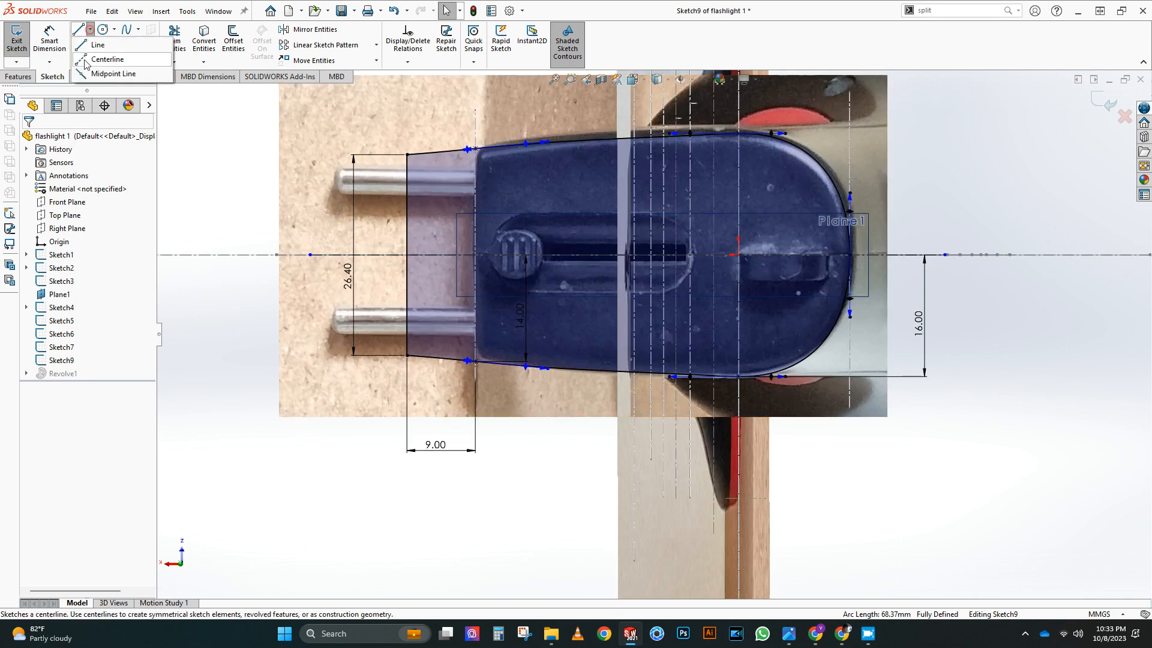
{"action": "left_click", "coordinate": [99, 53]}
{"action": "left_click", "coordinate": [503, 256]}
{"action": "double_click", "coordinate": [503, 341]}
{"action": "key", "text": "Escape"}
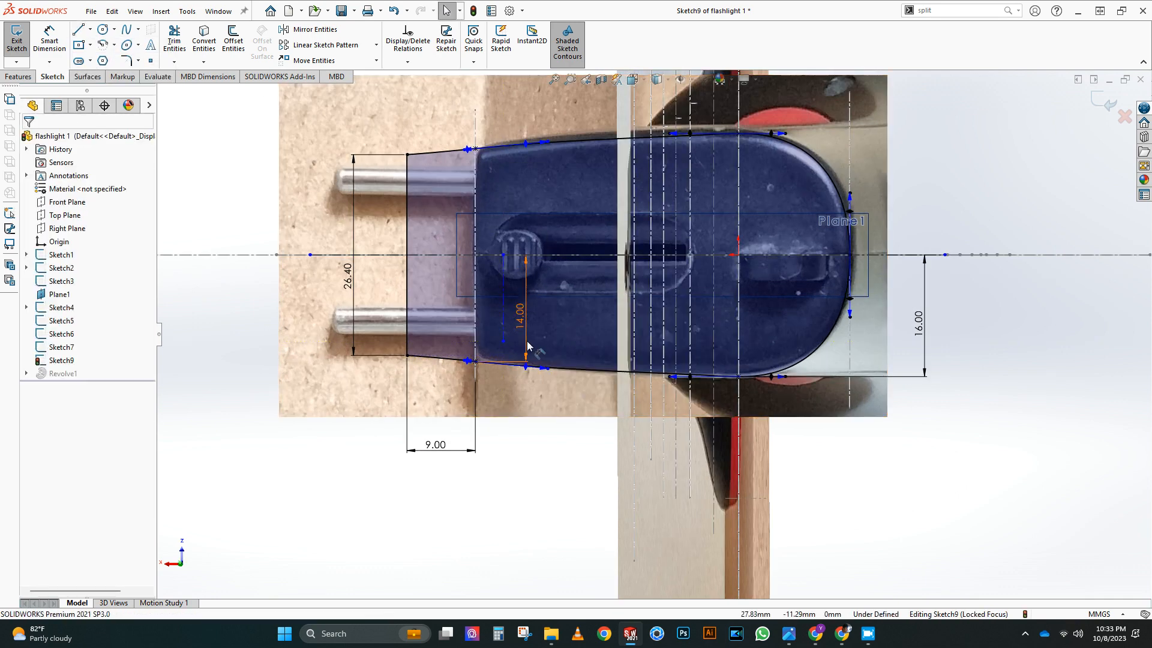
Step: Delete the lower outline spline's point at the 9 mm guide line
{"action": "left_click", "coordinate": [526, 343]}
{"action": "left_click", "coordinate": [477, 361]}
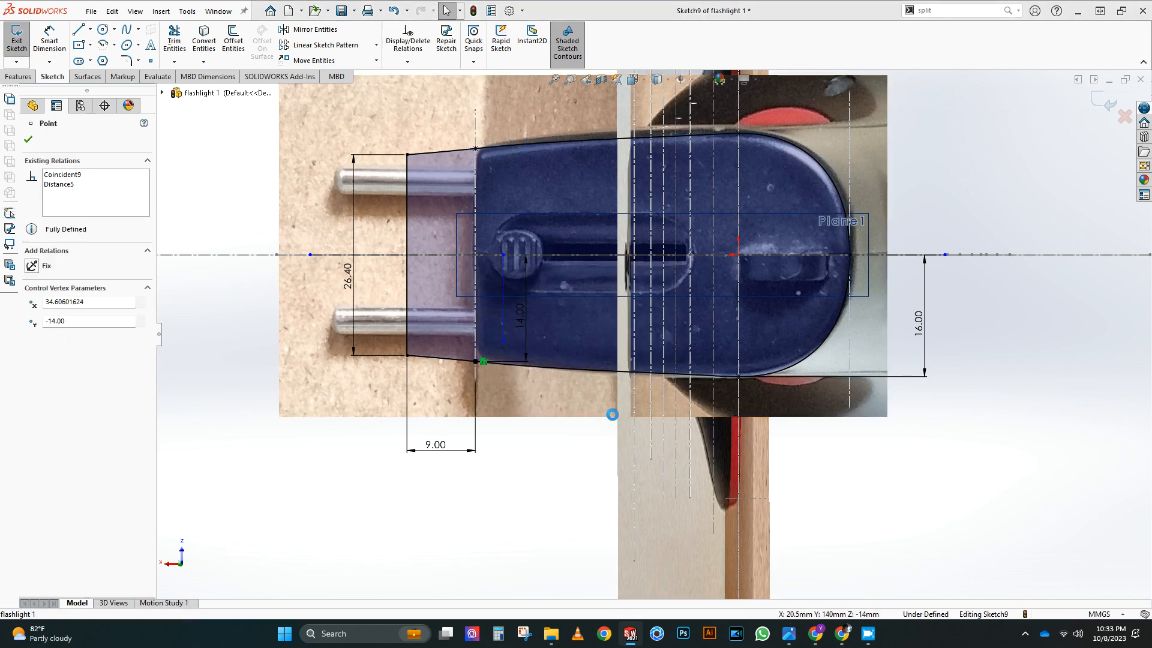
{"action": "key", "text": "Delete"}
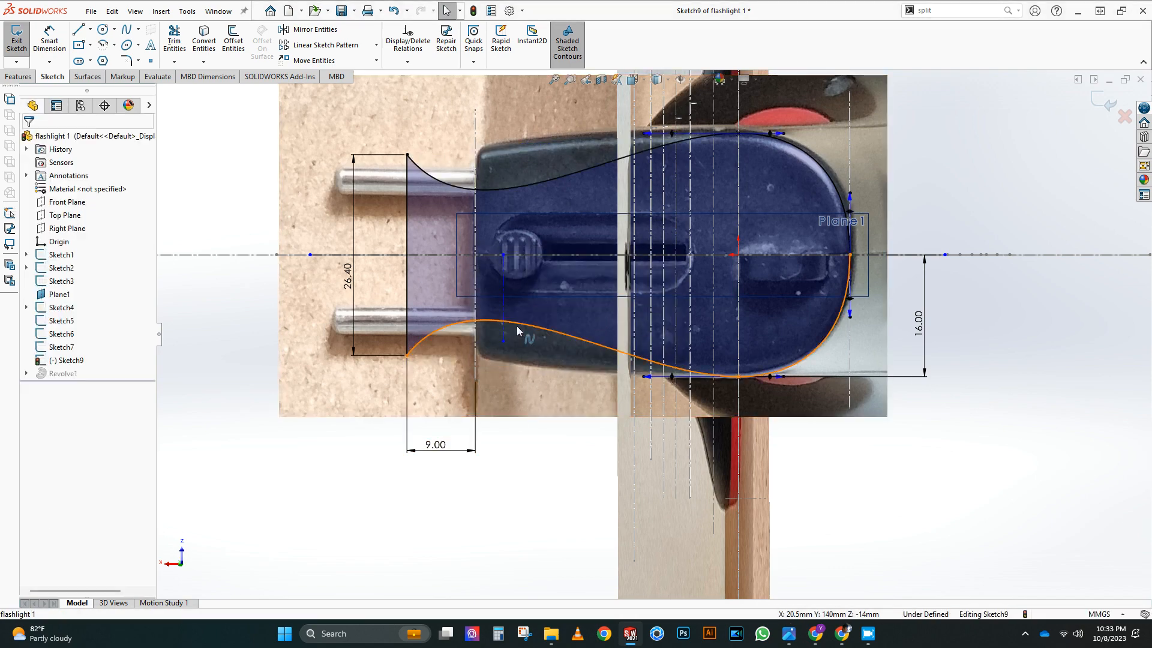
Step: Move the short vertical centreline from the slider knob onto the 9 mm guide line and dimension its length as 14 mm
{"action": "left_click_drag", "start_coordinate": [503, 255], "coordinate": [475, 255]}
{"action": "left_click", "coordinate": [49, 39]}
{"action": "left_click", "coordinate": [476, 296]}
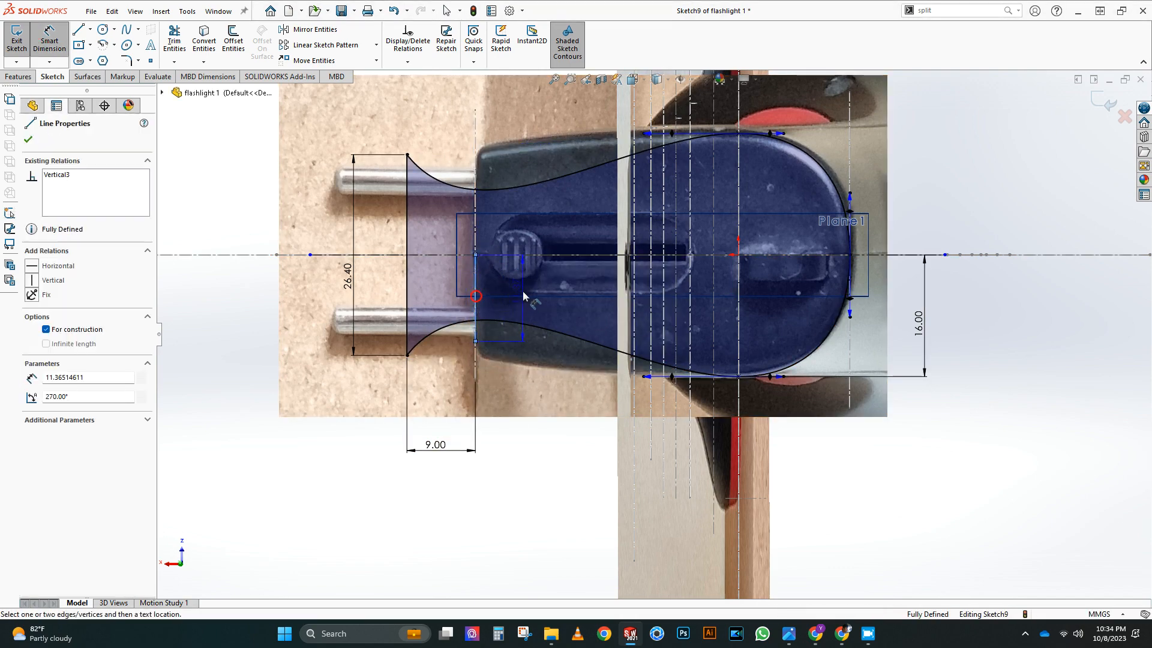
{"action": "left_click", "coordinate": [440, 297]}
{"action": "key", "text": "Return"}
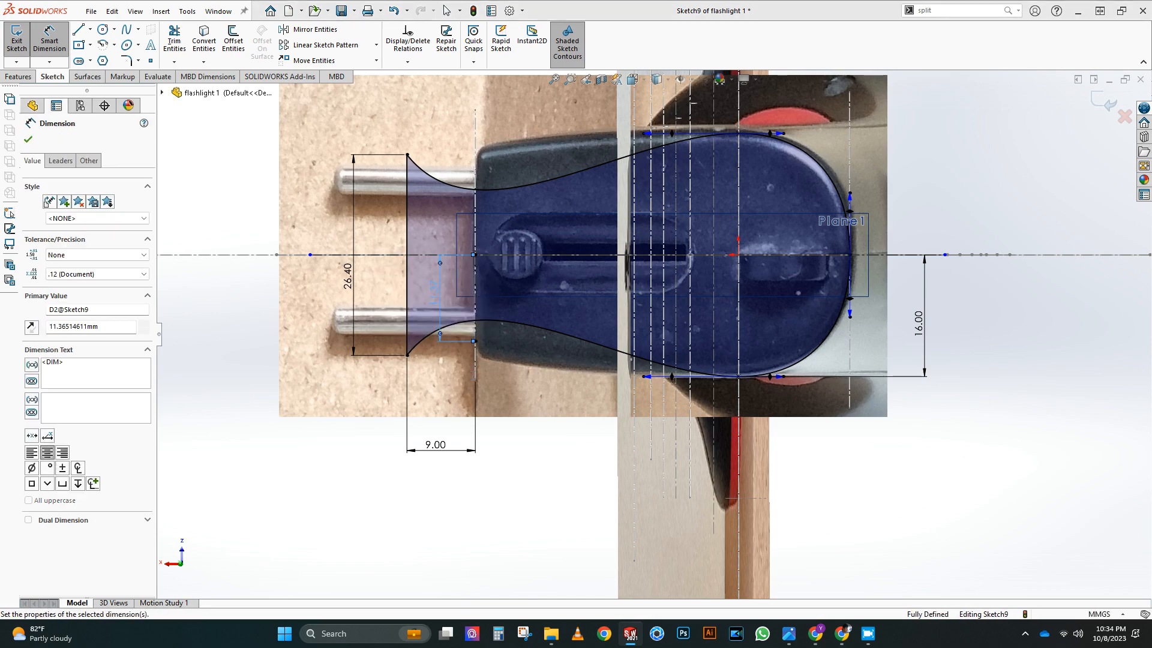
{"action": "scroll", "coordinate": [451, 380], "scroll_direction": "down", "scroll_amount": 2}
{"action": "key", "text": "Escape"}
Step: Reshape the lower outline spline by its plug-end tangent handle so it passes the 14 mm centreline's lower end
{"action": "left_click", "coordinate": [420, 321]}
{"action": "left_click_drag", "start_coordinate": [454, 264], "coordinate": [499, 357]}
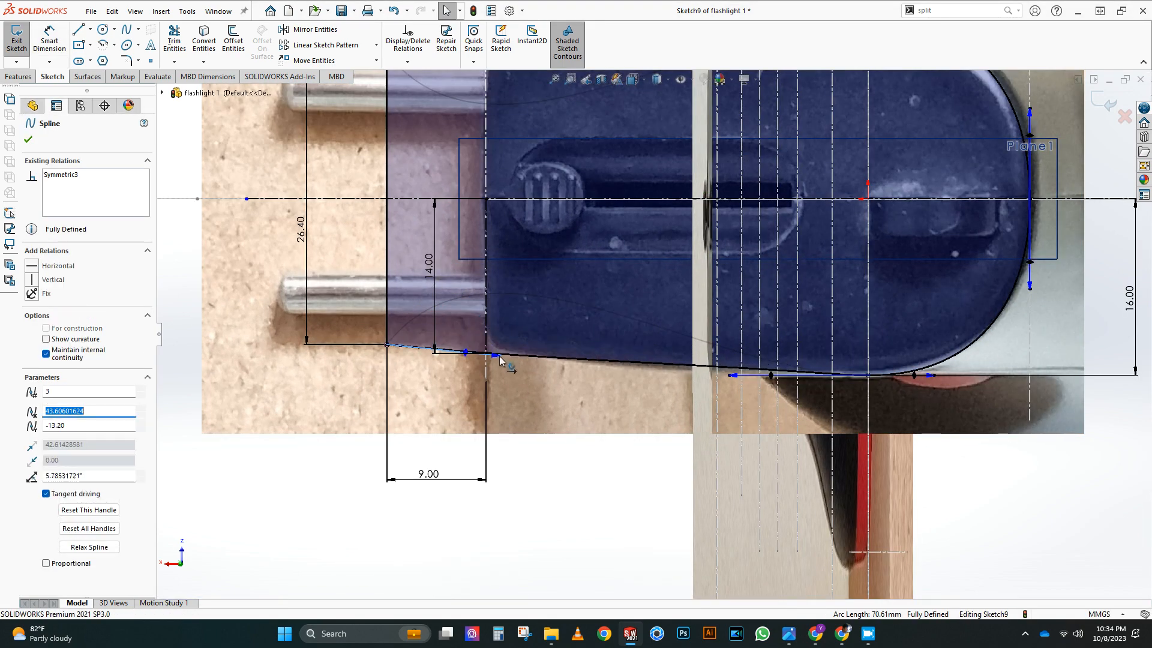
{"action": "scroll", "coordinate": [866, 377], "scroll_direction": "up", "scroll_amount": 3}
{"action": "scroll", "coordinate": [833, 301], "scroll_direction": "down", "scroll_amount": 2}
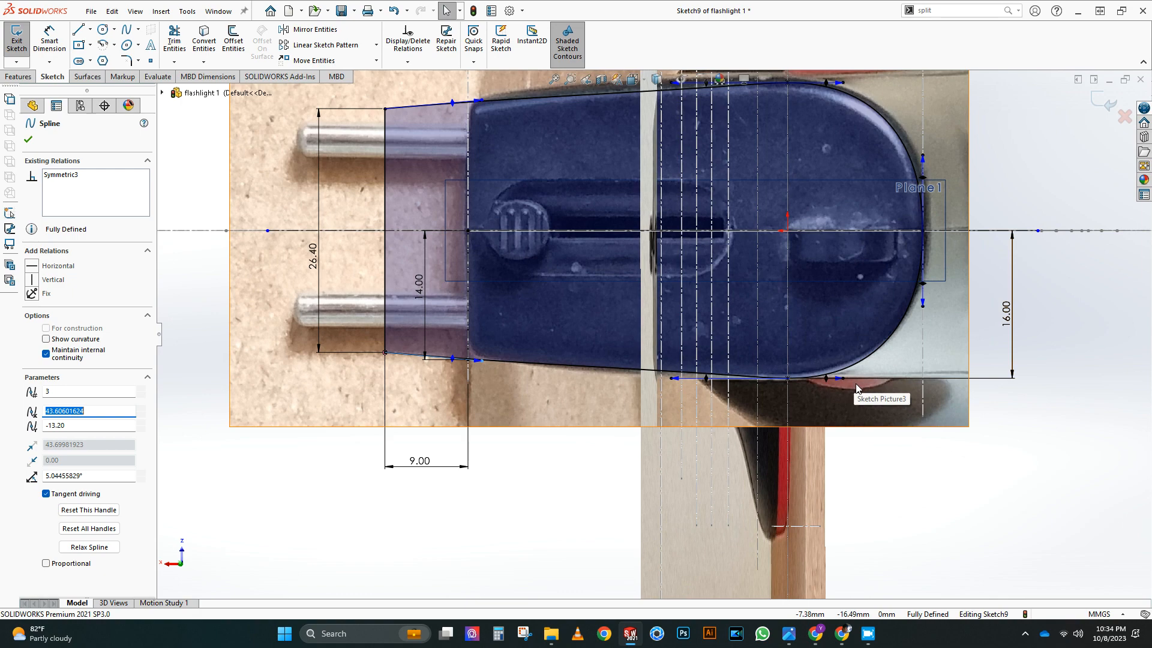
Step: Tilt the tangent handle about 2 degrees at the outline's 16 mm point and adjust its lengths to fit the picture
{"action": "left_click", "coordinate": [99, 195]}
{"action": "scroll", "coordinate": [831, 375], "scroll_direction": "down", "scroll_amount": 1}
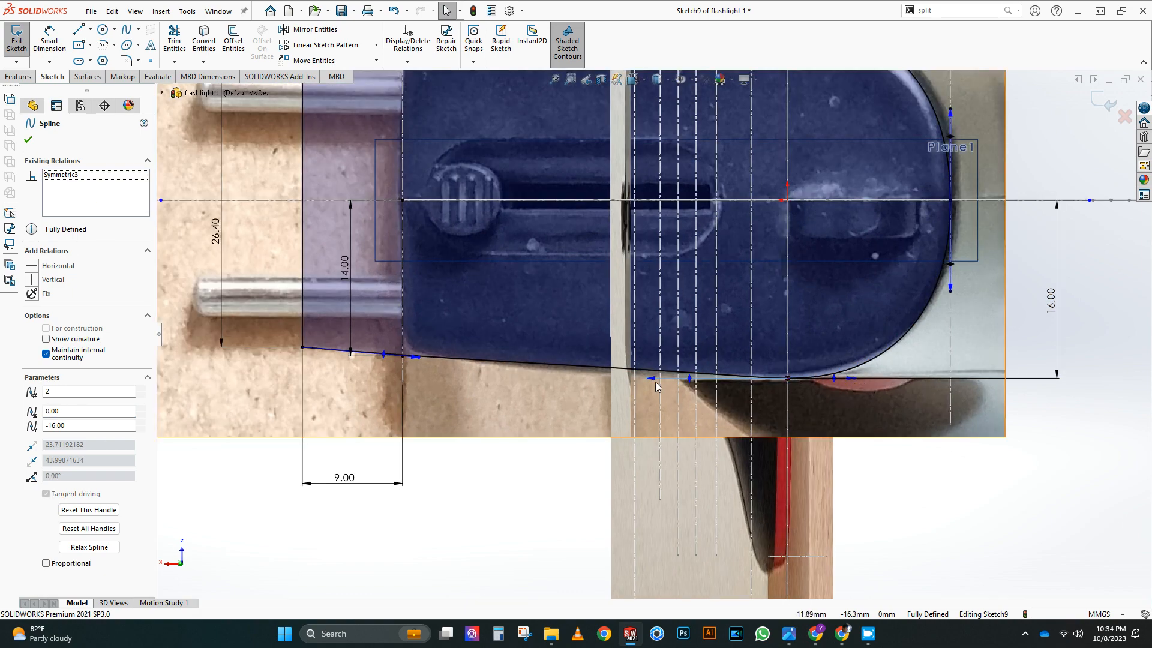
{"action": "left_click_drag", "start_coordinate": [649, 378], "coordinate": [668, 382]}
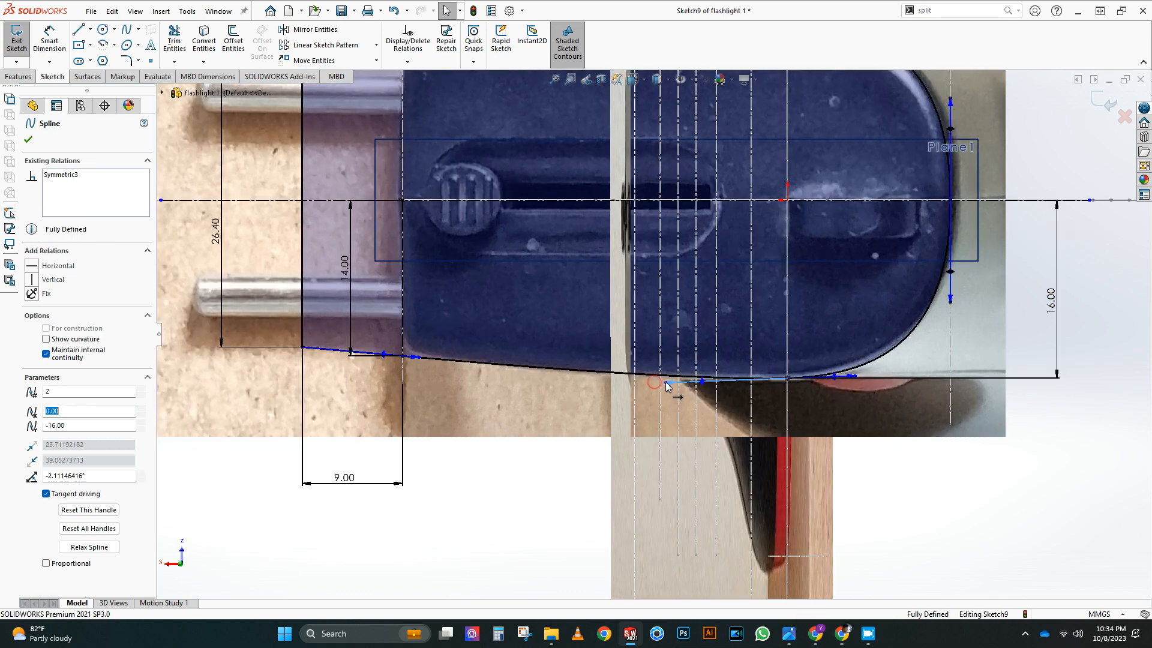
{"action": "left_click_drag", "start_coordinate": [851, 377], "coordinate": [847, 377]}
{"action": "scroll", "coordinate": [655, 334], "scroll_direction": "up", "scroll_amount": 3}
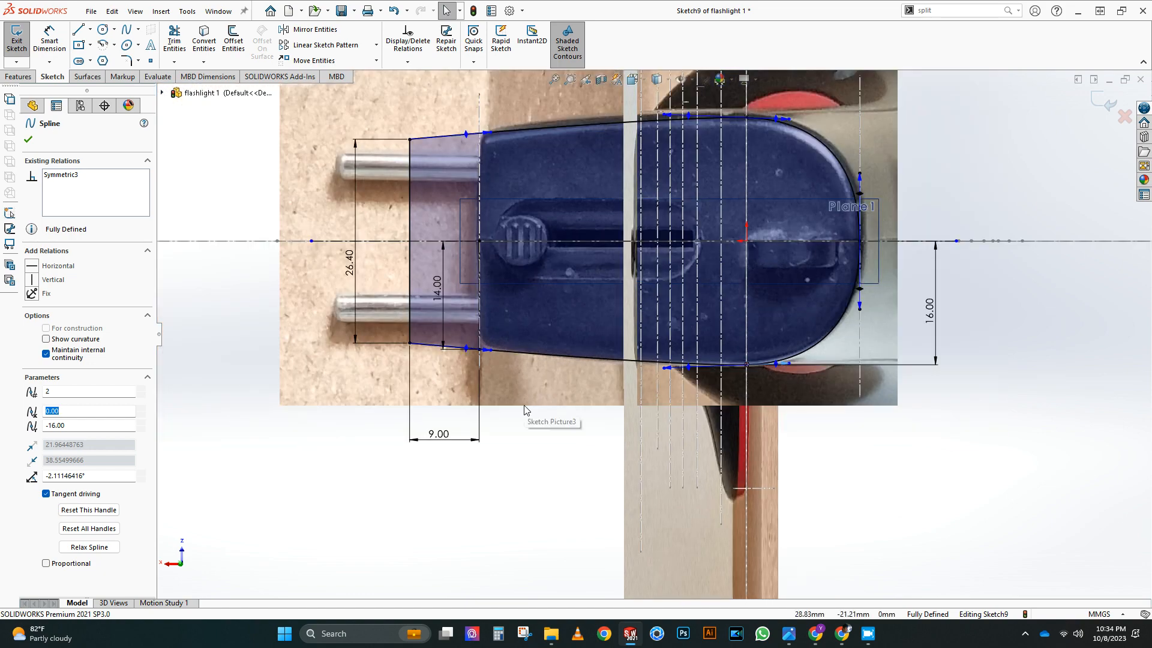
Step: Hide the head reference picture and close the head outline sketch
{"action": "left_click", "coordinate": [162, 93]}
{"action": "left_click", "coordinate": [220, 246]}
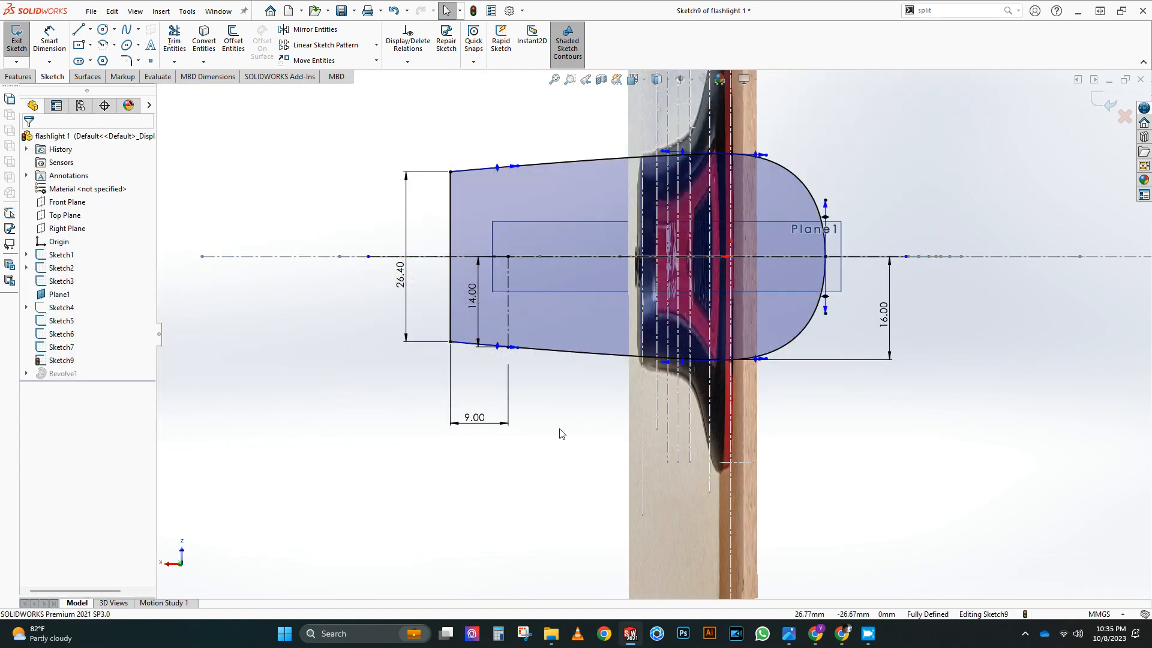
{"action": "left_click", "coordinate": [1104, 104]}
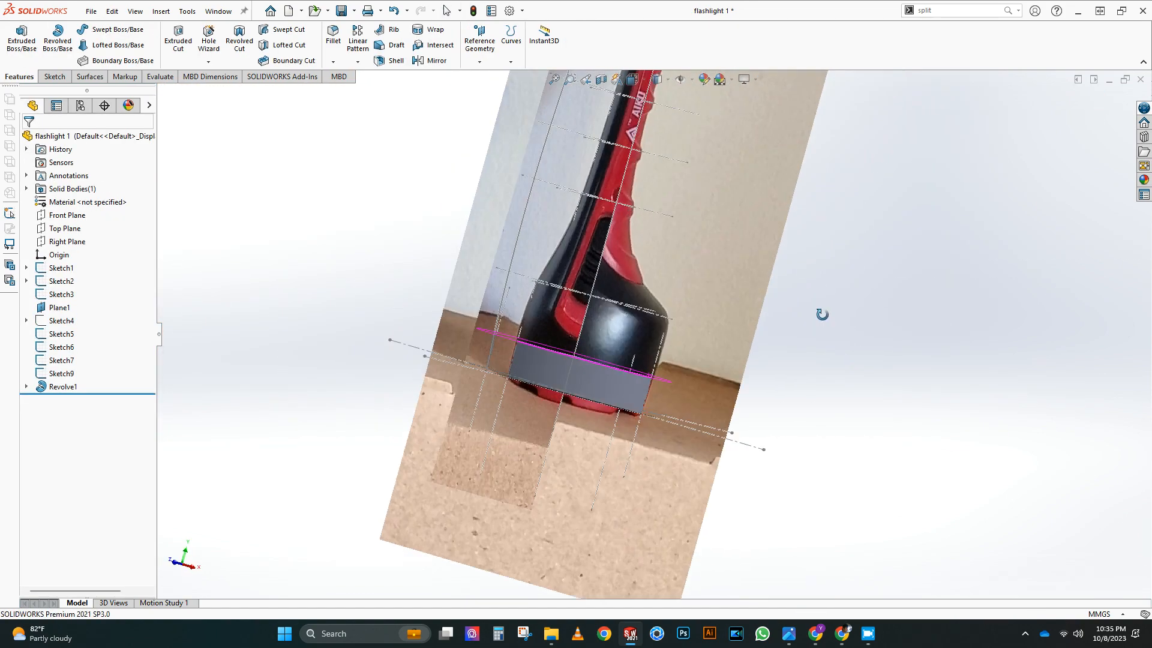
Step: Start a sketch on the Front Plane and draw a spline along the flashlight's back edge to the base's upper back corner
{"action": "key", "text": "ctrl+1"}
{"action": "scroll", "coordinate": [697, 249], "scroll_direction": "down", "scroll_amount": 2}
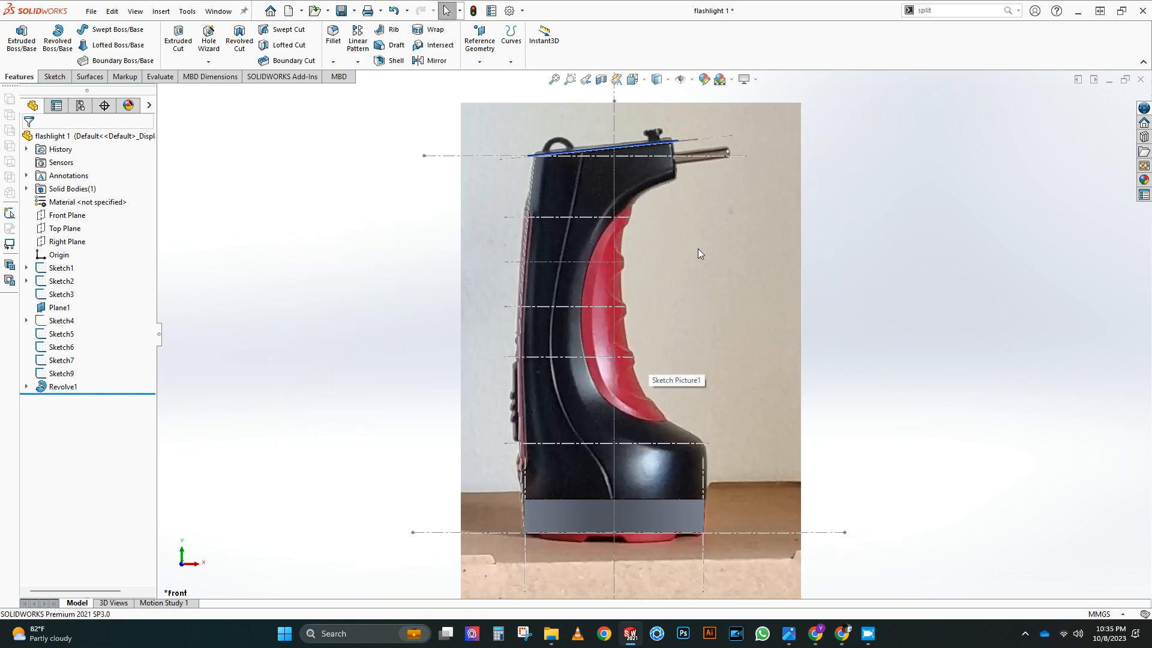
{"action": "left_click", "coordinate": [521, 381]}
{"action": "left_click", "coordinate": [414, 362]}
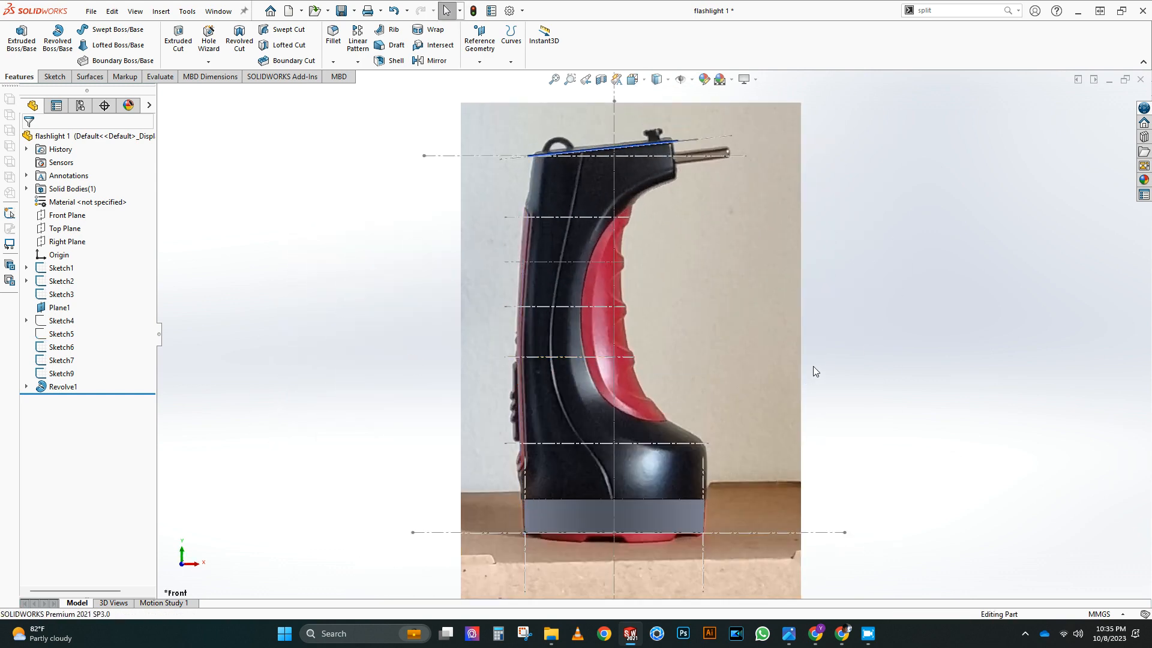
{"action": "left_click", "coordinate": [66, 215]}
{"action": "left_click", "coordinate": [78, 198]}
{"action": "left_click", "coordinate": [125, 28]}
{"action": "scroll", "coordinate": [590, 430], "scroll_direction": "down", "scroll_amount": 4}
{"action": "left_click", "coordinate": [570, 393]}
{"action": "key", "text": "Escape"}
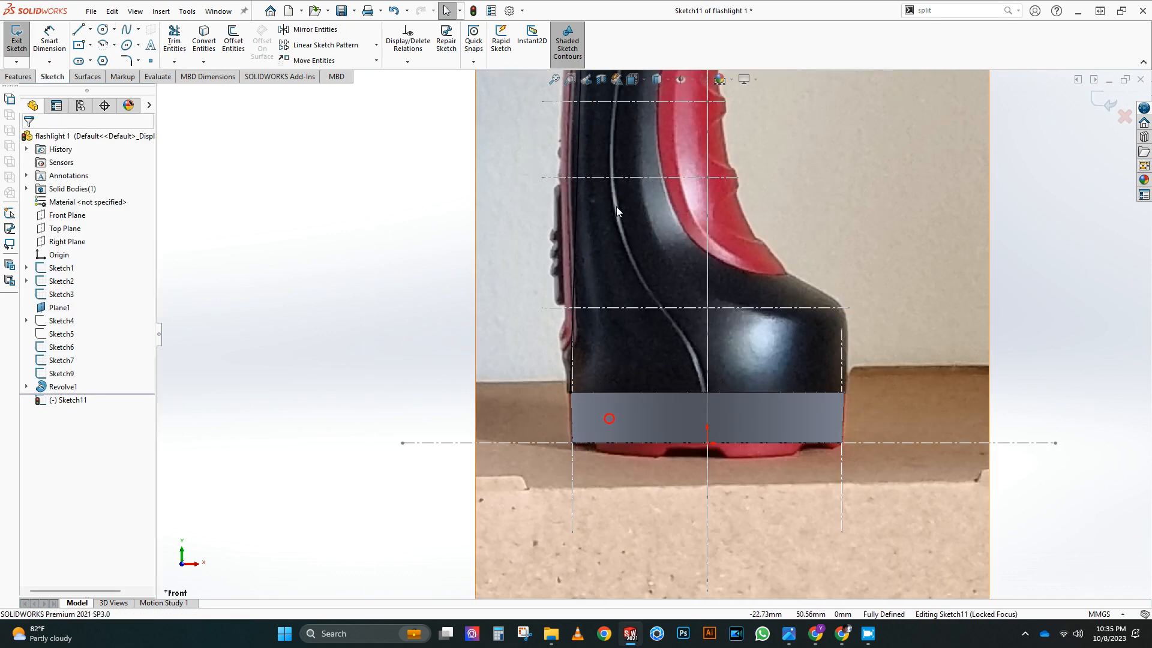
Step: Adjust the back-edge spline's upper tangent handle to follow the picture and close the sketch
{"action": "scroll", "coordinate": [599, 411], "scroll_direction": "up", "scroll_amount": 3}
{"action": "scroll", "coordinate": [585, 206], "scroll_direction": "down", "scroll_amount": 2}
{"action": "left_click", "coordinate": [590, 207]}
{"action": "left_click_drag", "start_coordinate": [582, 255], "coordinate": [576, 252]}
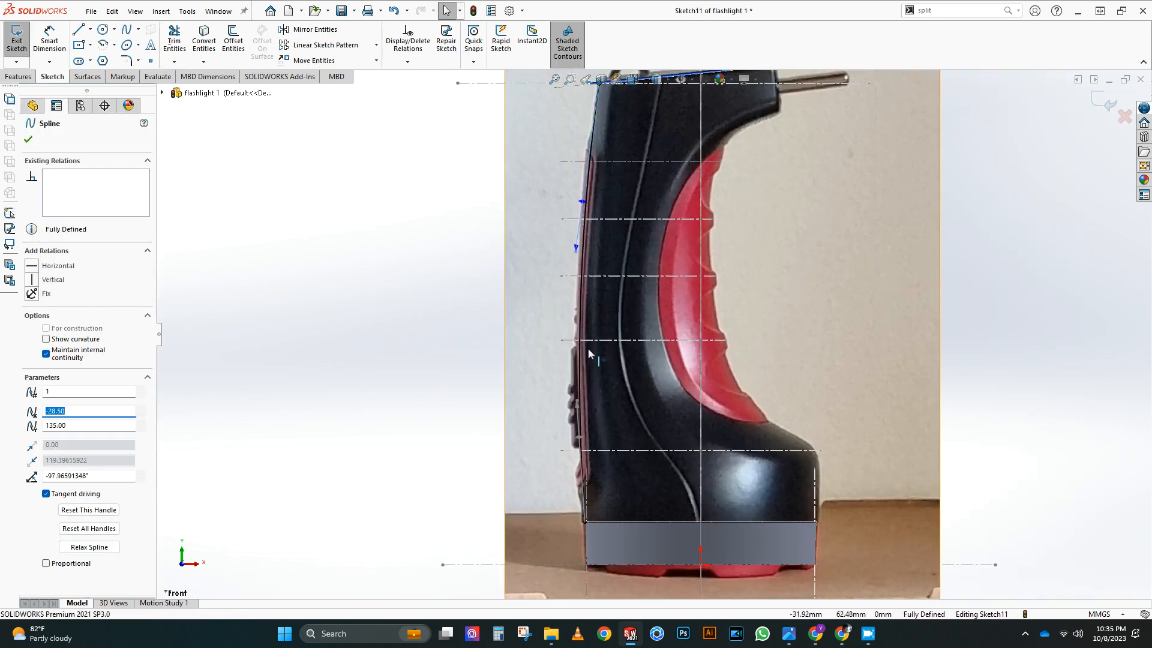
{"action": "scroll", "coordinate": [659, 278], "scroll_direction": "up", "scroll_amount": 1}
{"action": "scroll", "coordinate": [641, 345], "scroll_direction": "down", "scroll_amount": 3}
{"action": "scroll", "coordinate": [690, 432], "scroll_direction": "up", "scroll_amount": 4}
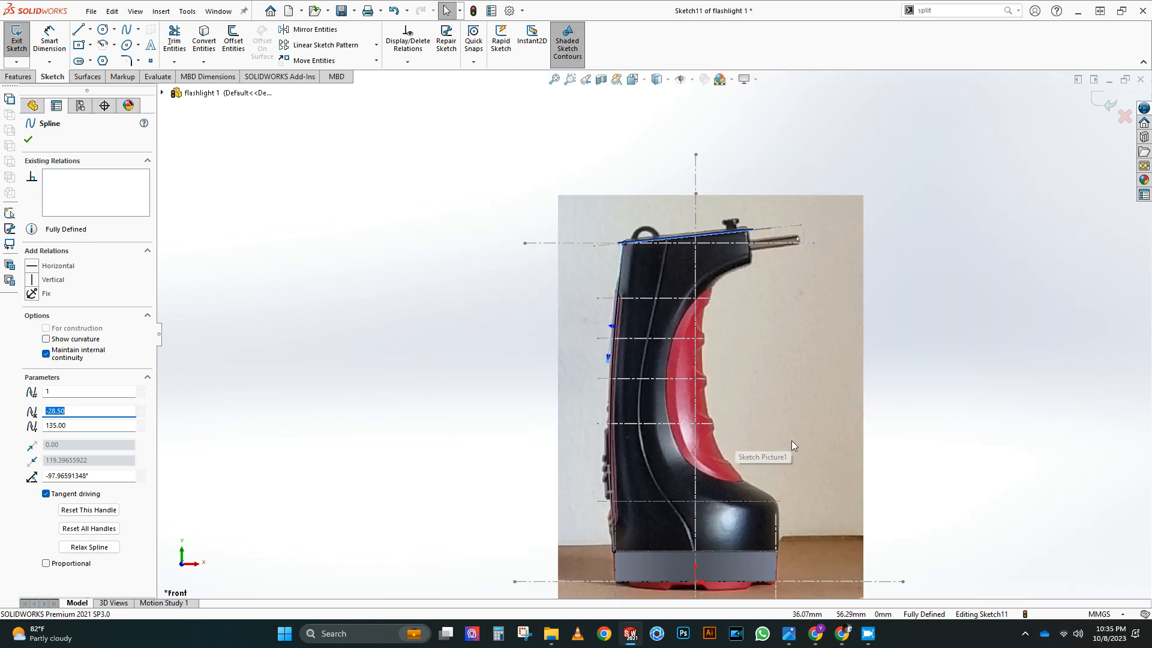
{"action": "scroll", "coordinate": [790, 441], "scroll_direction": "down", "scroll_amount": 1}
{"action": "left_click", "coordinate": [1103, 103]}
Step: In a new Front Plane sketch, draw a three-point spline along the body seam from the base's top centre to the head line
{"action": "middle_click_drag", "start_coordinate": [892, 415], "coordinate": [796, 389], "text": "ctrl"}
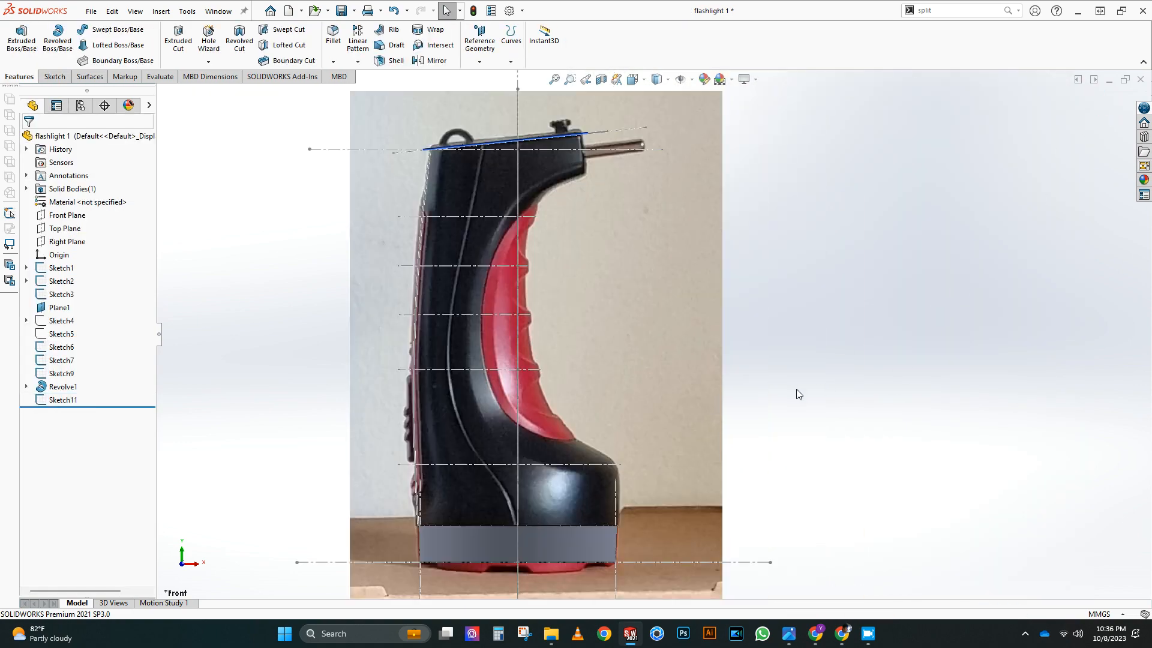
{"action": "left_click", "coordinate": [67, 216]}
{"action": "left_click", "coordinate": [81, 195]}
{"action": "left_click", "coordinate": [126, 30]}
{"action": "scroll", "coordinate": [636, 396], "scroll_direction": "down", "scroll_amount": 5}
{"action": "left_click", "coordinate": [656, 442]}
{"action": "left_click", "coordinate": [545, 194]}
{"action": "scroll", "coordinate": [564, 165], "scroll_direction": "up", "scroll_amount": 5}
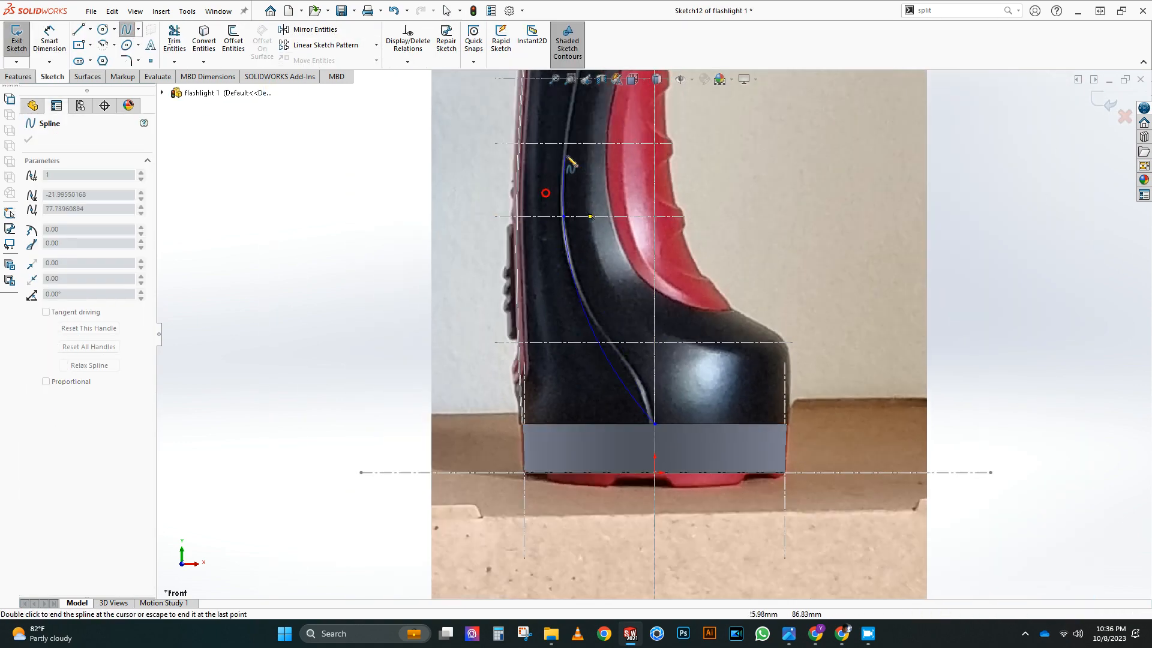
{"action": "scroll", "coordinate": [637, 150], "scroll_direction": "down", "scroll_amount": 5}
{"action": "double_click", "coordinate": [630, 167]}
{"action": "key", "text": "Escape"}
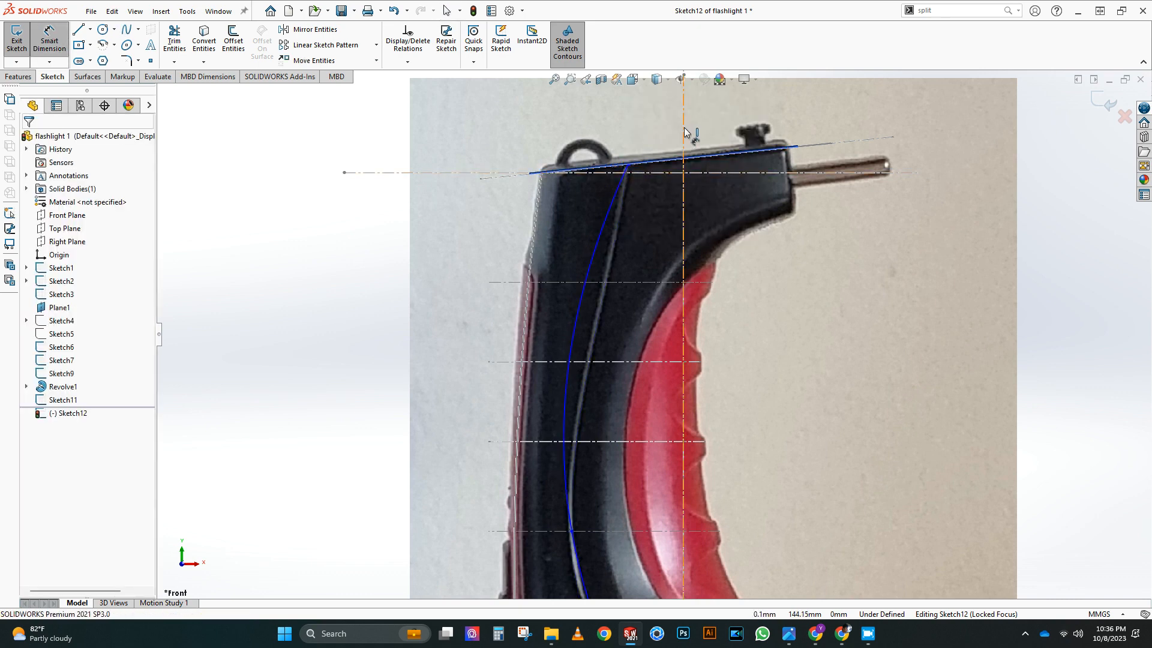
Step: Dimension the seam spline's upper end 11 mm from the vertical centre axis
{"action": "left_click", "coordinate": [667, 144]}
{"action": "key", "text": "Return"}
{"action": "right_click", "coordinate": [655, 238]}
{"action": "left_click", "coordinate": [675, 276]}
Step: Adjust the seam spline's tangent handles at its lower, middle and upper points to match the seam in the picture
{"action": "scroll", "coordinate": [642, 275], "scroll_direction": "up", "scroll_amount": 3}
{"action": "scroll", "coordinate": [628, 568], "scroll_direction": "down", "scroll_amount": 2}
{"action": "left_click", "coordinate": [653, 589]}
{"action": "left_click", "coordinate": [582, 427]}
{"action": "left_click_drag", "start_coordinate": [570, 471], "coordinate": [569, 472]}
{"action": "scroll", "coordinate": [617, 163], "scroll_direction": "up", "scroll_amount": 3}
{"action": "scroll", "coordinate": [618, 183], "scroll_direction": "down", "scroll_amount": 3}
{"action": "left_click_drag", "start_coordinate": [610, 234], "coordinate": [625, 243]}
{"action": "scroll", "coordinate": [625, 243], "scroll_direction": "up", "scroll_amount": 3}
{"action": "scroll", "coordinate": [618, 361], "scroll_direction": "down", "scroll_amount": 4}
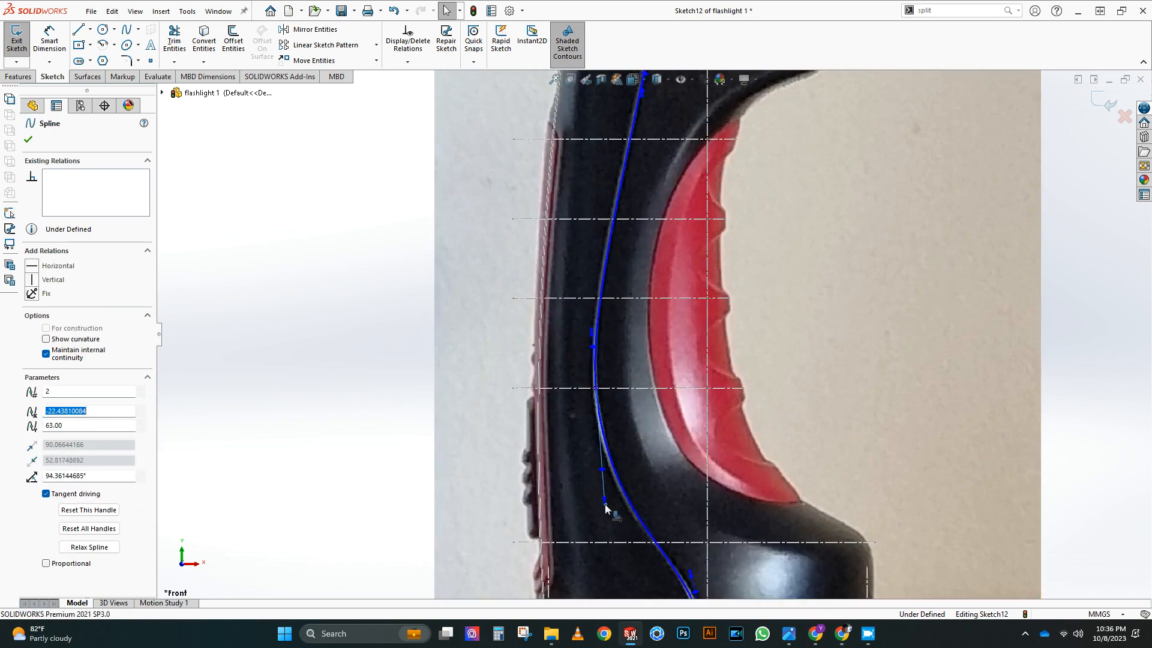
{"action": "scroll", "coordinate": [606, 509], "scroll_direction": "up", "scroll_amount": 3}
{"action": "scroll", "coordinate": [633, 570], "scroll_direction": "down", "scroll_amount": 3}
{"action": "scroll", "coordinate": [621, 246], "scroll_direction": "up", "scroll_amount": 3}
{"action": "scroll", "coordinate": [578, 266], "scroll_direction": "down", "scroll_amount": 3}
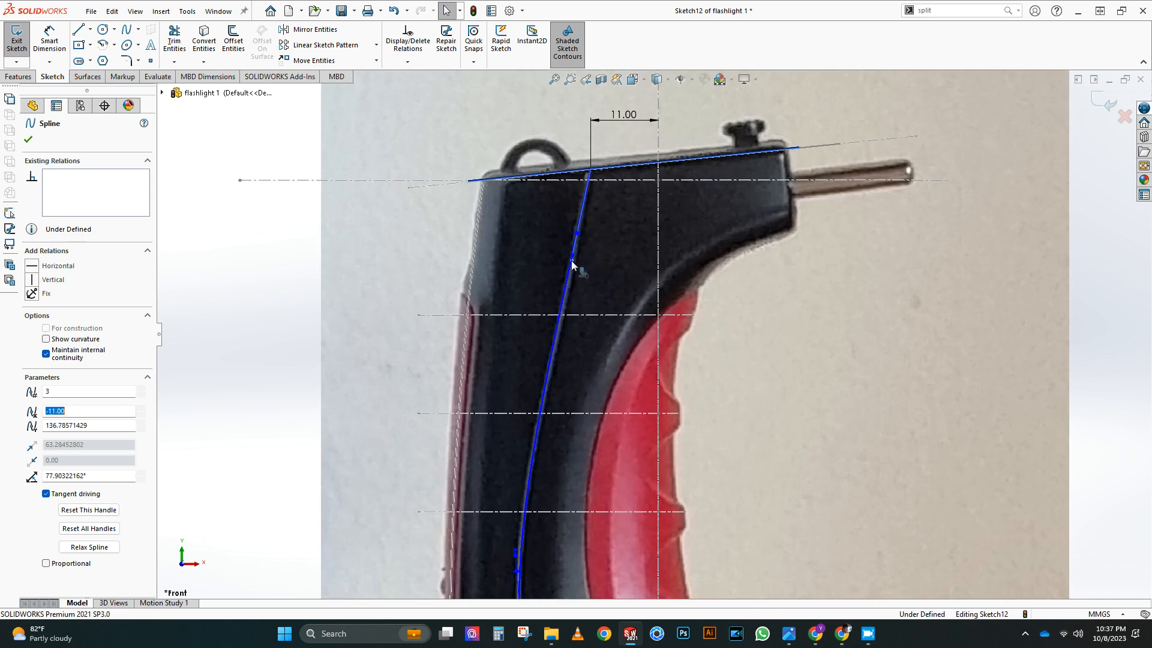
Step: Dimension the seam spline's middle point 22.5 mm from the vertical centre axis and close the sketch
{"action": "scroll", "coordinate": [573, 263], "scroll_direction": "up", "scroll_amount": 5}
{"action": "scroll", "coordinate": [595, 447], "scroll_direction": "down", "scroll_amount": 2}
{"action": "left_click", "coordinate": [50, 40]}
{"action": "left_click", "coordinate": [532, 388]}
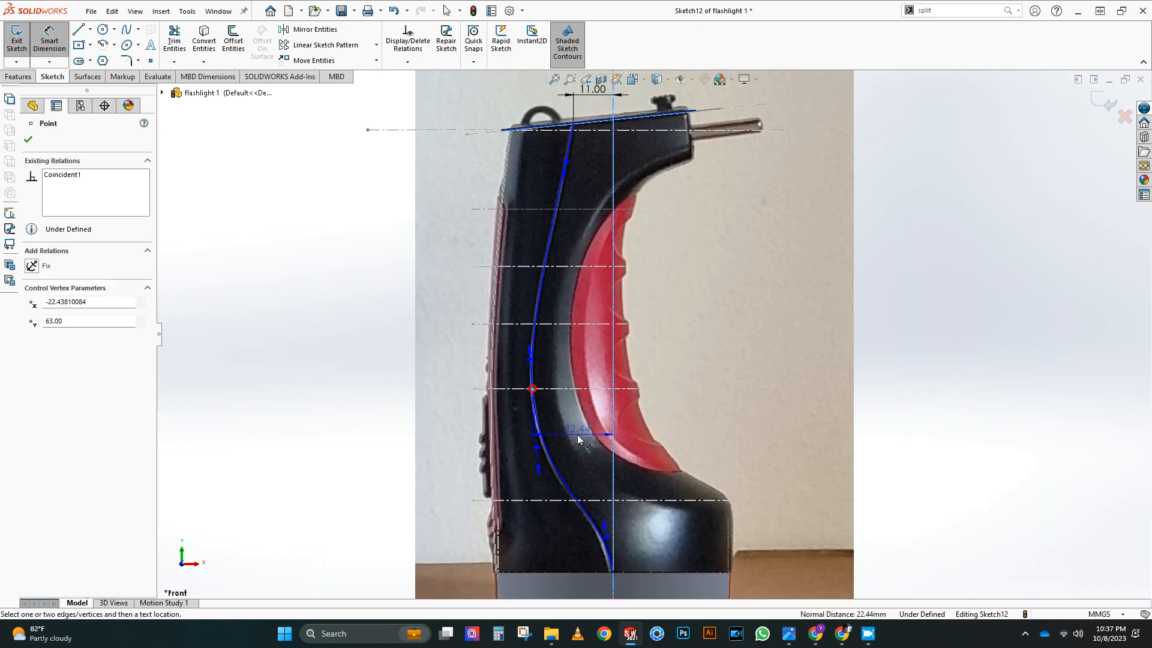
{"action": "left_click", "coordinate": [613, 432]}
{"action": "left_click", "coordinate": [580, 428]}
{"action": "type", "text": "22.5"}
{"action": "key", "text": "Return"}
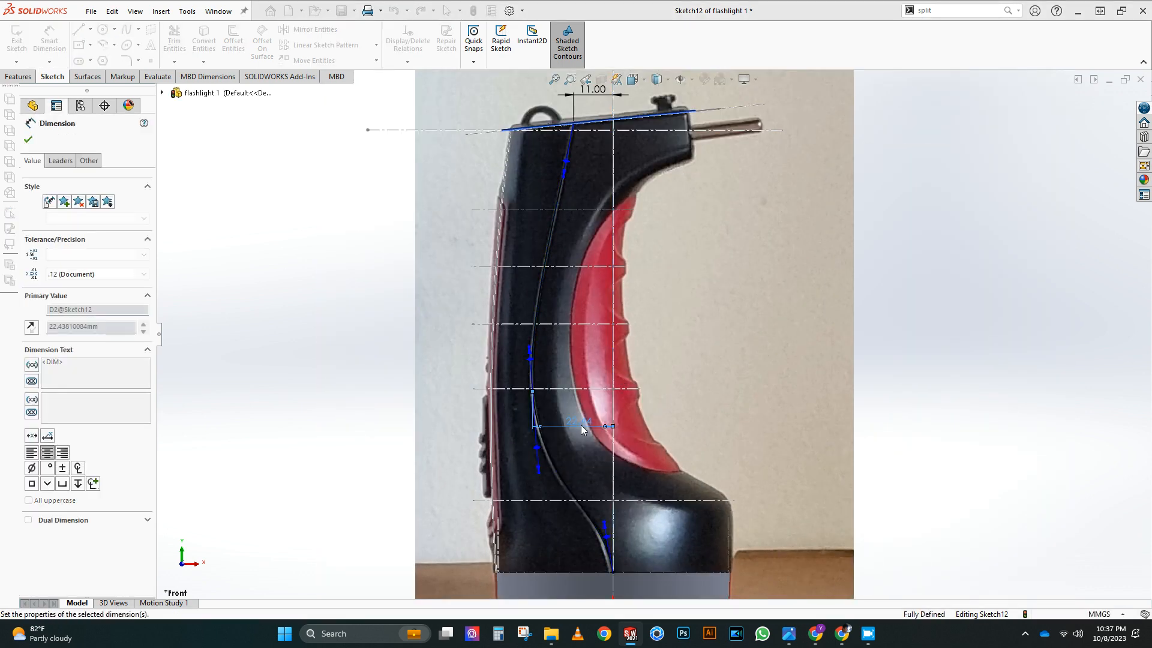
{"action": "left_click", "coordinate": [1098, 108]}
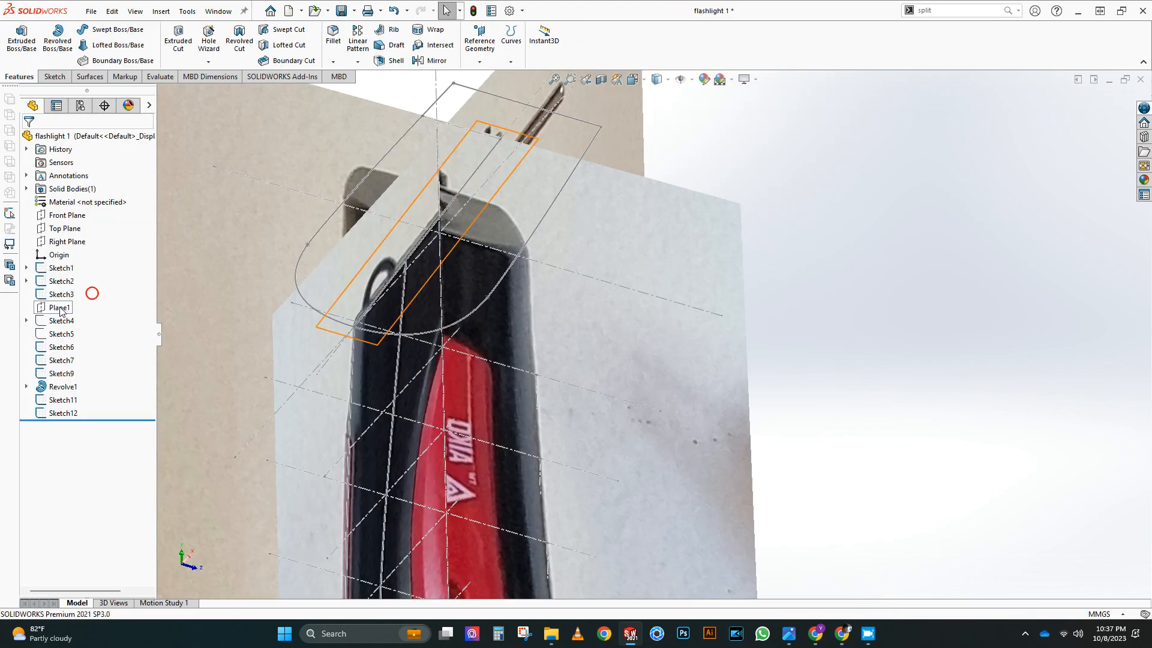
Step: Start a sketch on Plane1 and draw a line from the seam spline's upper end out to the head outline
{"action": "left_click", "coordinate": [60, 308]}
{"action": "left_click", "coordinate": [92, 293]}
{"action": "right_click", "coordinate": [60, 307]}
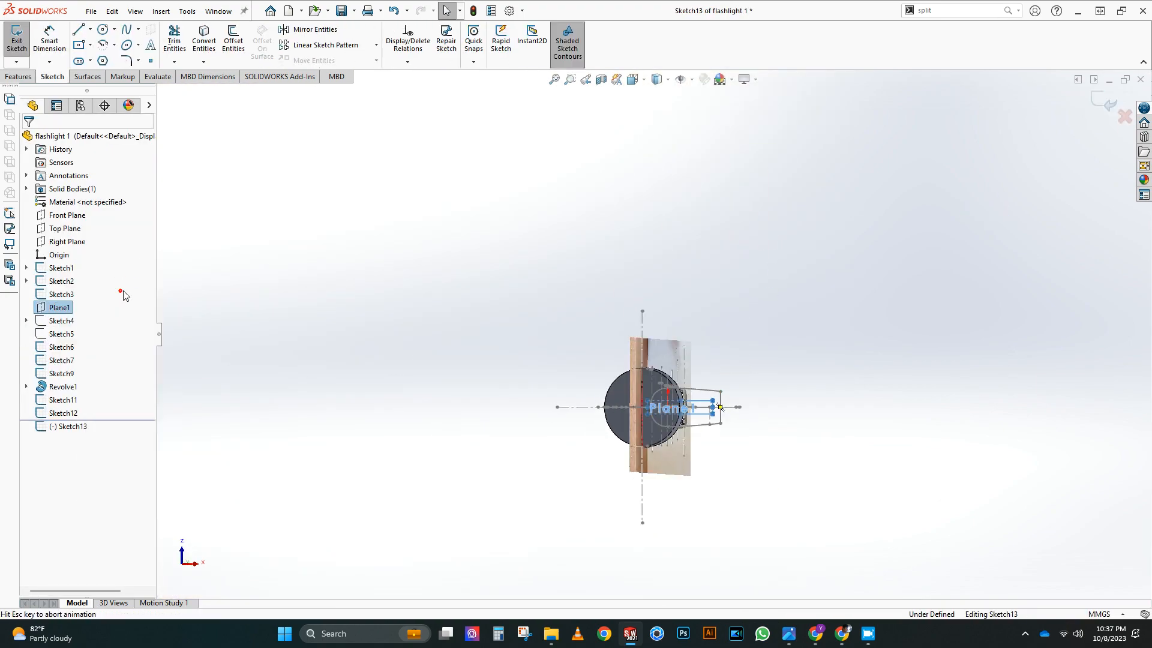
{"action": "left_click", "coordinate": [122, 291]}
{"action": "scroll", "coordinate": [621, 420], "scroll_direction": "down", "scroll_amount": 6}
{"action": "scroll", "coordinate": [762, 329], "scroll_direction": "up", "scroll_amount": 3}
{"action": "mouse_move", "coordinate": [761, 330]}
{"action": "middle_mouse_down"}
{"action": "mouse_move", "coordinate": [692, 286]}
{"action": "mouse_move", "coordinate": [654, 180]}
{"action": "middle_mouse_up"}
{"action": "scroll", "coordinate": [651, 165], "scroll_direction": "up", "scroll_amount": 2}
{"action": "scroll", "coordinate": [651, 165], "scroll_direction": "down", "scroll_amount": 5}
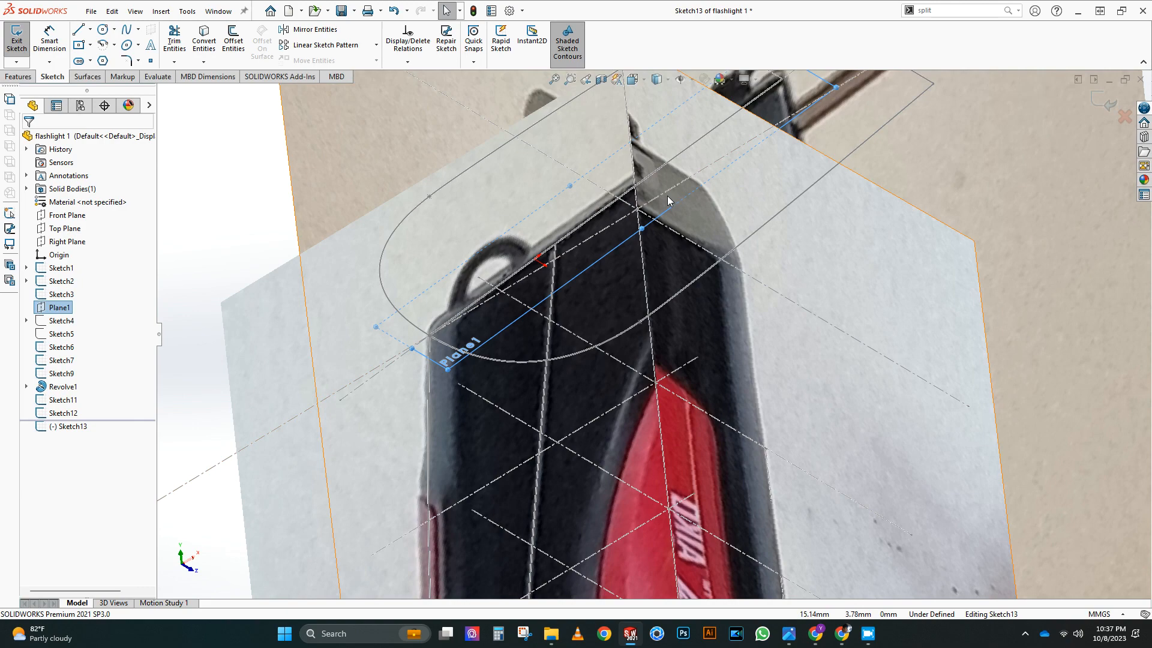
{"action": "left_click", "coordinate": [82, 48]}
{"action": "left_click", "coordinate": [553, 244]}
{"action": "left_click", "coordinate": [659, 307]}
Step: Constrain the line's free end onto the head outline curve and finish the sketch
{"action": "right_click", "coordinate": [660, 306]}
{"action": "left_click", "coordinate": [677, 317]}
{"action": "left_click", "coordinate": [660, 305]}
{"action": "left_click", "coordinate": [667, 301], "text": "ctrl"}
{"action": "left_click", "coordinate": [37, 348]}
{"action": "right_click", "coordinate": [78, 245]}
{"action": "left_click", "coordinate": [95, 252]}
{"action": "key", "text": "Escape"}
{"action": "scroll", "coordinate": [683, 289], "scroll_direction": "down", "scroll_amount": 3}
{"action": "middle_click_drag", "start_coordinate": [670, 329], "coordinate": [665, 305]}
{"action": "left_click", "coordinate": [645, 294]}
{"action": "left_click", "coordinate": [646, 301], "text": "ctrl"}
{"action": "left_click", "coordinate": [647, 297]}
{"action": "left_click", "coordinate": [638, 302], "text": "ctrl"}
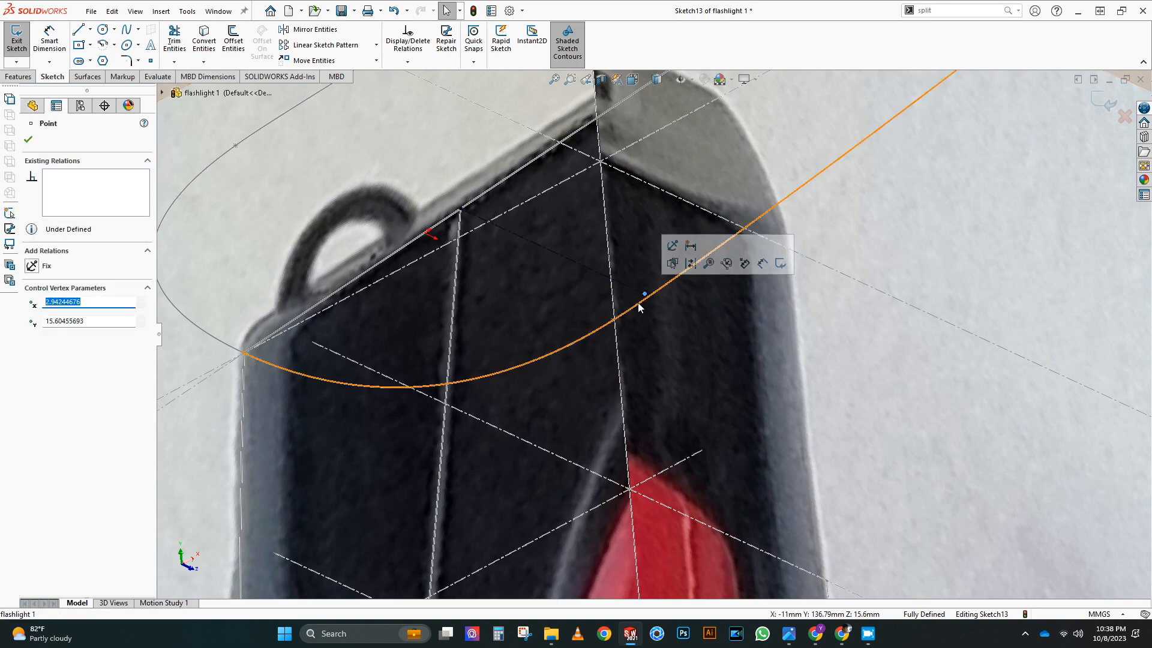
{"action": "key", "text": "Escape"}
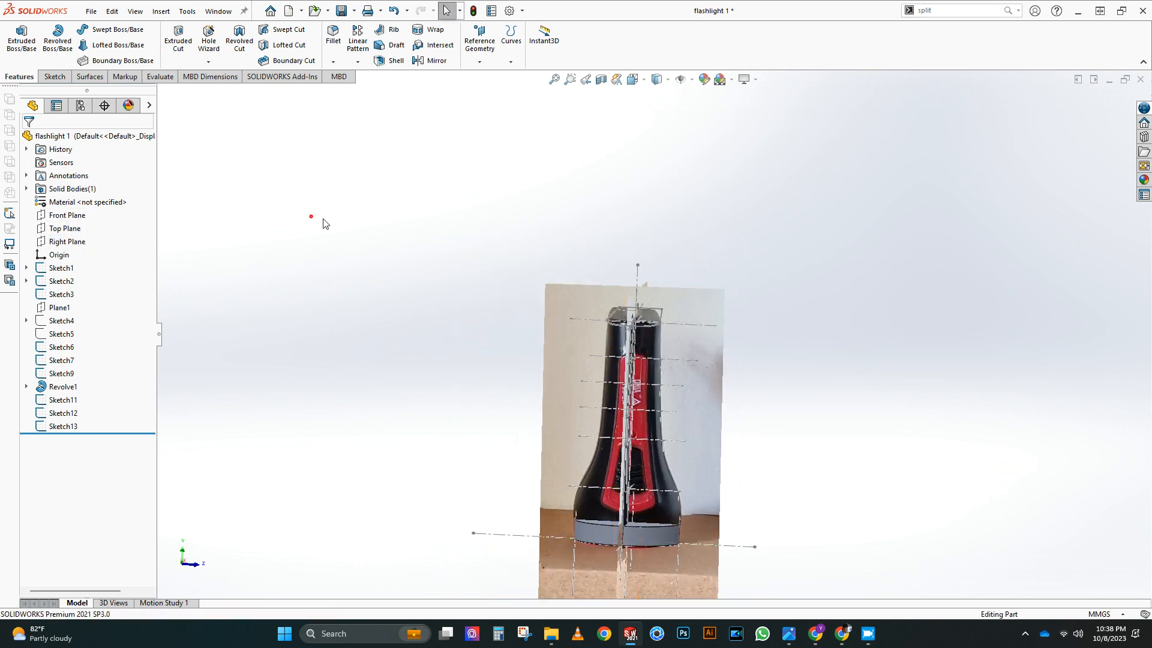
Step: Save the part under the new name flashlight 6
{"action": "left_click_drag", "start_coordinate": [508, 365], "coordinate": [499, 365]}
{"action": "type", "text": "6"}
{"action": "key", "text": "Return"}
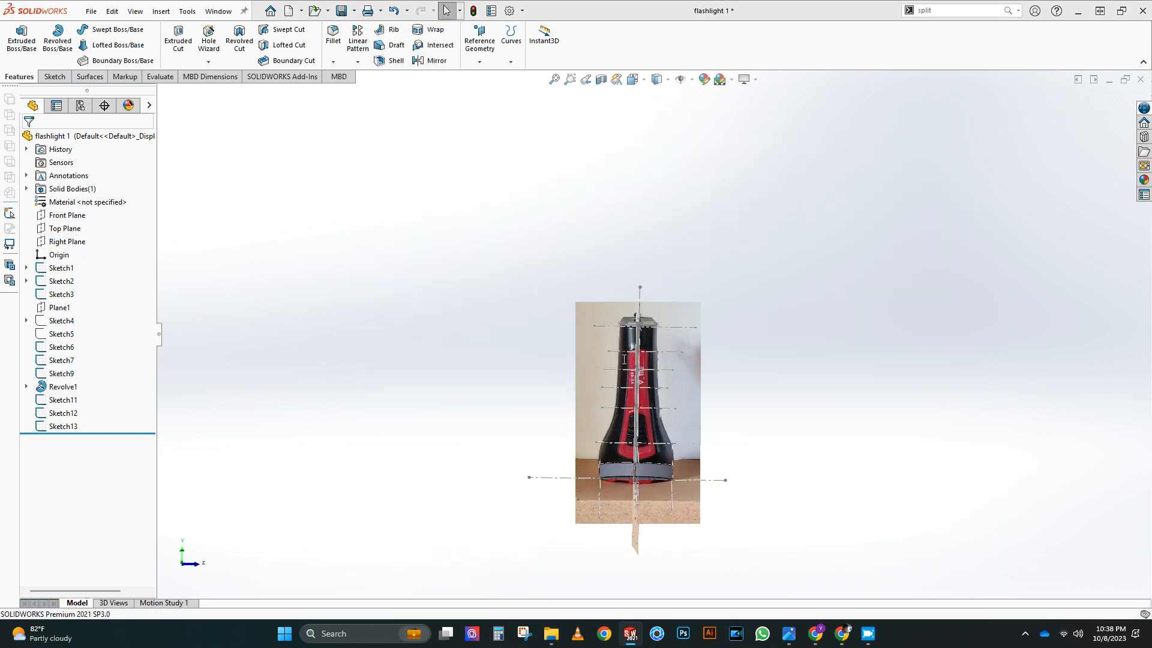
Step: Reopen Sketch7, set the half-width at the 32 mm guide line to 30 mm, and close the sketch
{"action": "left_click", "coordinate": [632, 79]}
{"action": "left_click", "coordinate": [570, 351]}
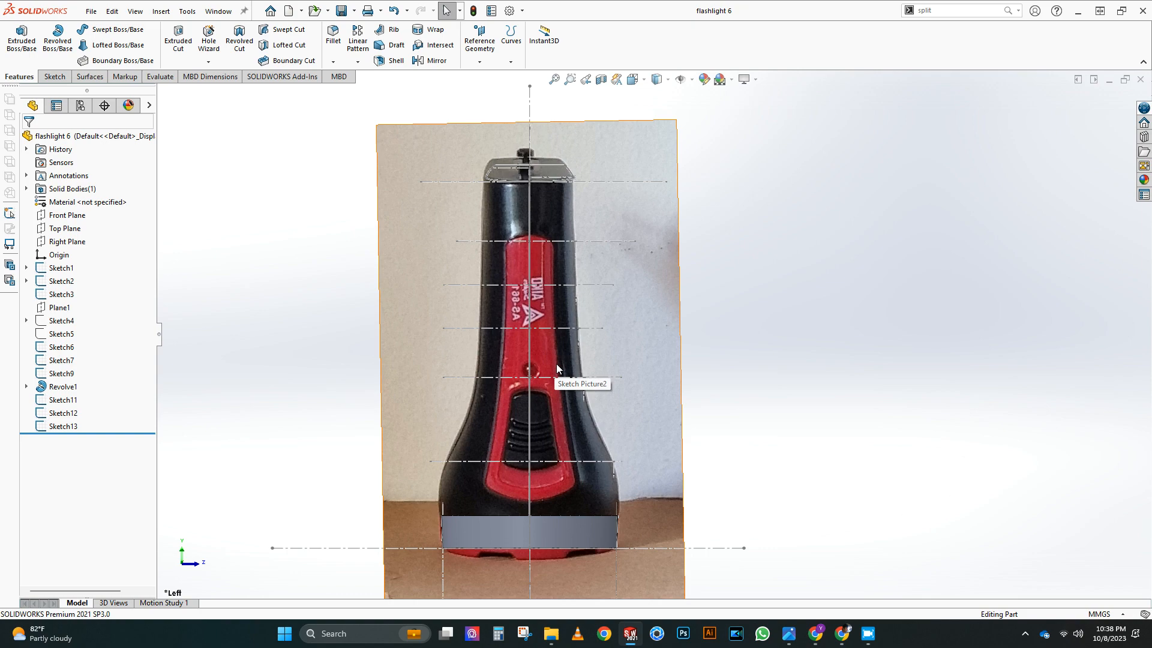
{"action": "left_click", "coordinate": [649, 413]}
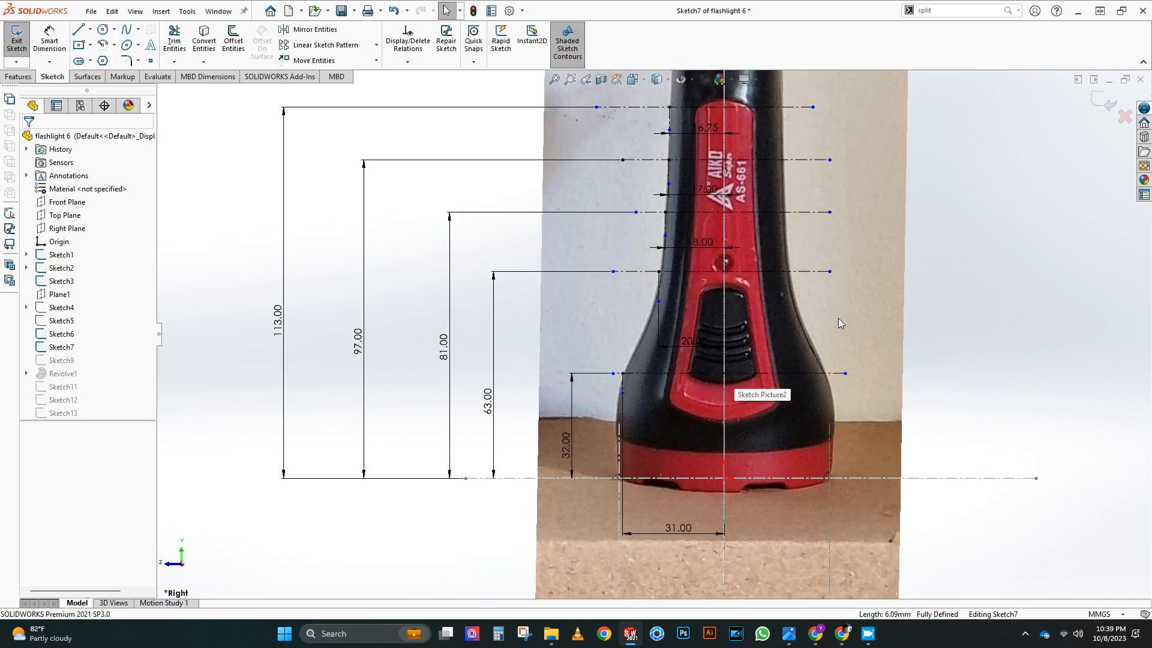
{"action": "double_click", "coordinate": [680, 527]}
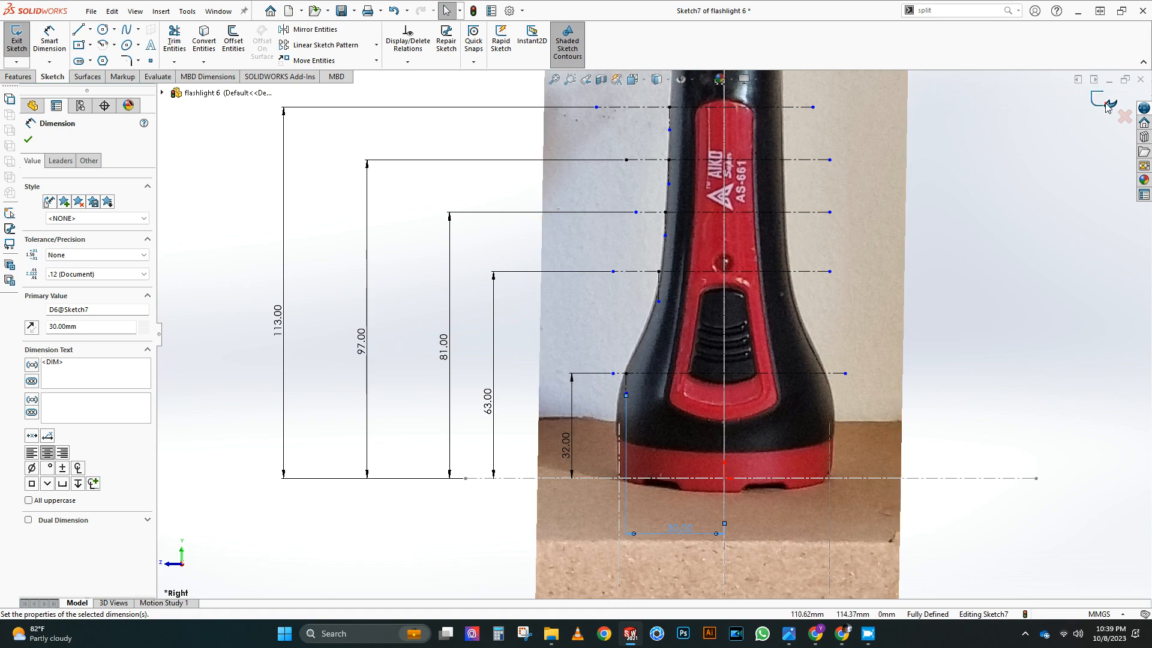
{"action": "left_click", "coordinate": [1107, 107]}
Step: Start a sketch on the Right Plane and draw a spline along the body's side, from the base's upper corner through the guide lines to the head
{"action": "scroll", "coordinate": [575, 419], "scroll_direction": "up", "scroll_amount": 2}
{"action": "middle_click_drag", "start_coordinate": [575, 419], "coordinate": [420, 387]}
{"action": "left_click", "coordinate": [66, 241]}
{"action": "left_click", "coordinate": [68, 222]}
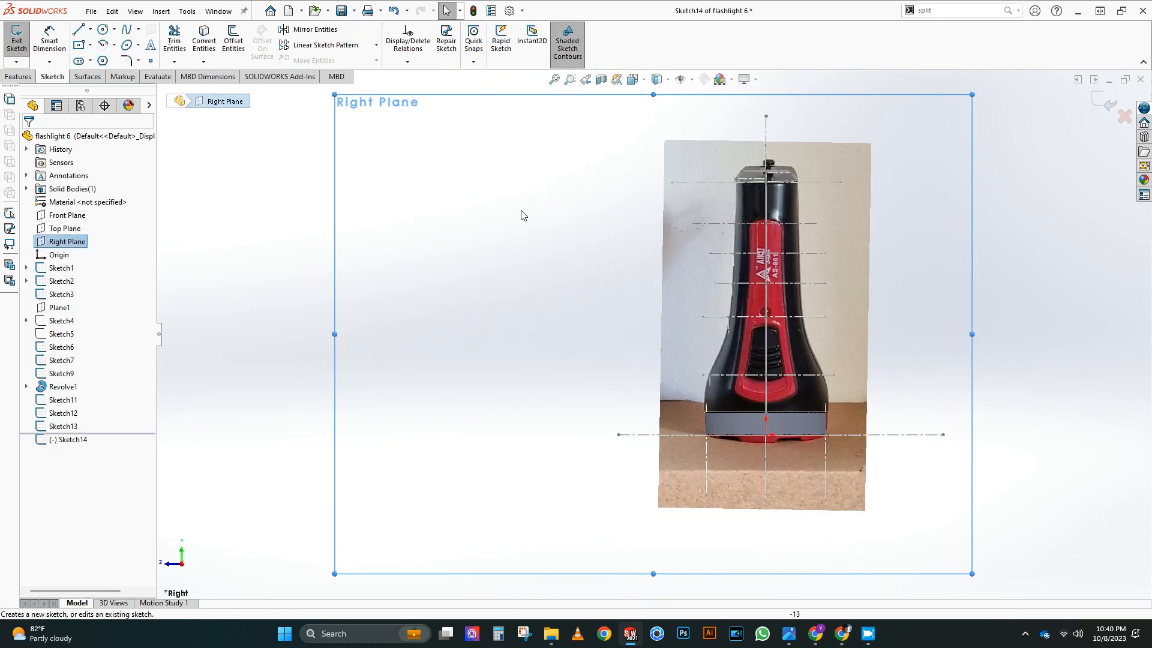
{"action": "middle_click_drag", "start_coordinate": [497, 150], "coordinate": [633, 82]}
{"action": "key", "text": "ctrl+8"}
{"action": "scroll", "coordinate": [610, 254], "scroll_direction": "down", "scroll_amount": 1}
{"action": "left_click", "coordinate": [125, 30]}
{"action": "scroll", "coordinate": [597, 451], "scroll_direction": "down", "scroll_amount": 4}
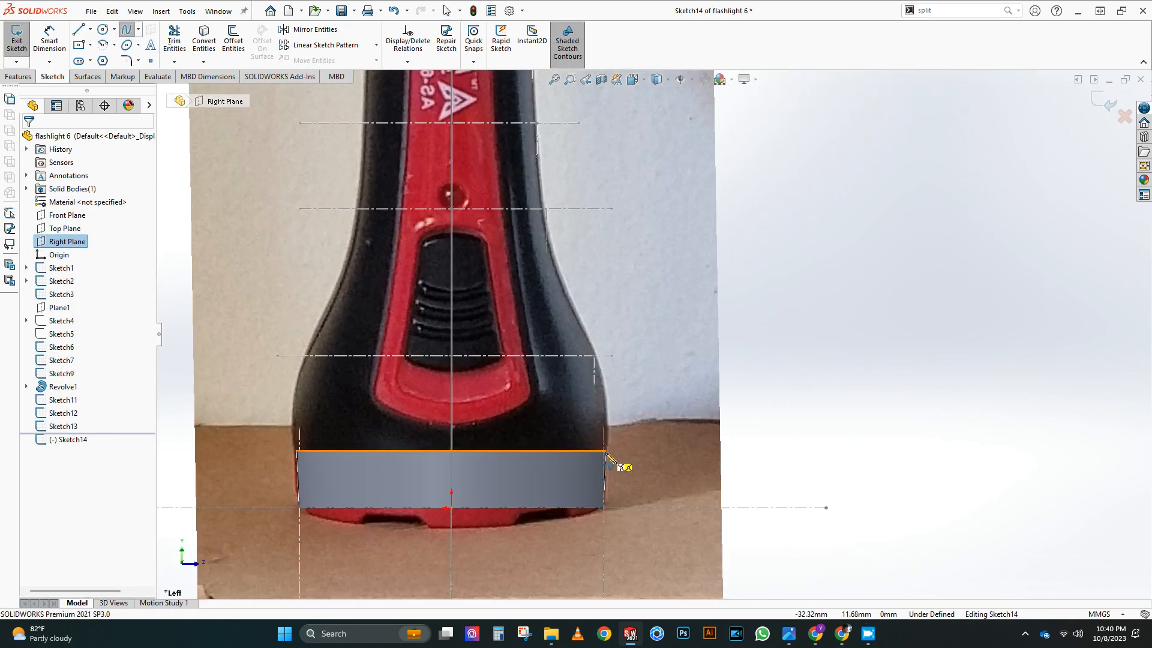
{"action": "left_click", "coordinate": [603, 451]}
{"action": "left_click", "coordinate": [595, 356]}
{"action": "scroll", "coordinate": [597, 348], "scroll_direction": "up", "scroll_amount": 2}
{"action": "left_click", "coordinate": [573, 190]}
{"action": "scroll", "coordinate": [591, 156], "scroll_direction": "up", "scroll_amount": 3}
{"action": "scroll", "coordinate": [633, 167], "scroll_direction": "down", "scroll_amount": 6}
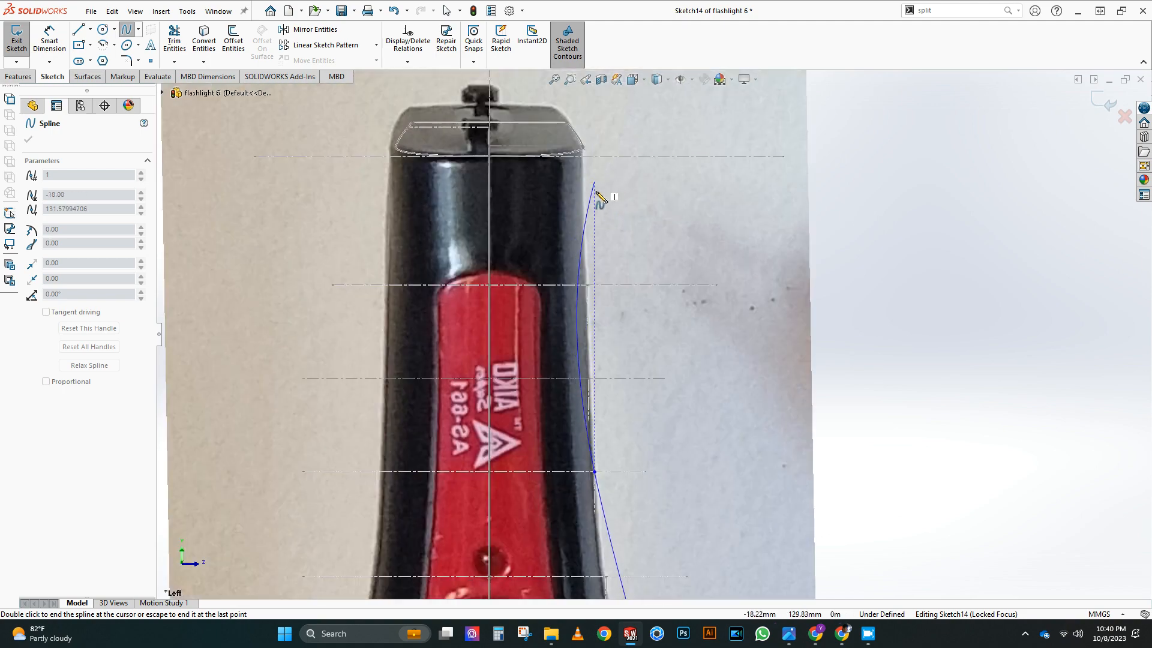
{"action": "double_click", "coordinate": [588, 148]}
Step: Make the spline's upper end coincident with the outer end of the Sketch13 line on the head outline
{"action": "scroll", "coordinate": [603, 150], "scroll_direction": "down", "scroll_amount": 5}
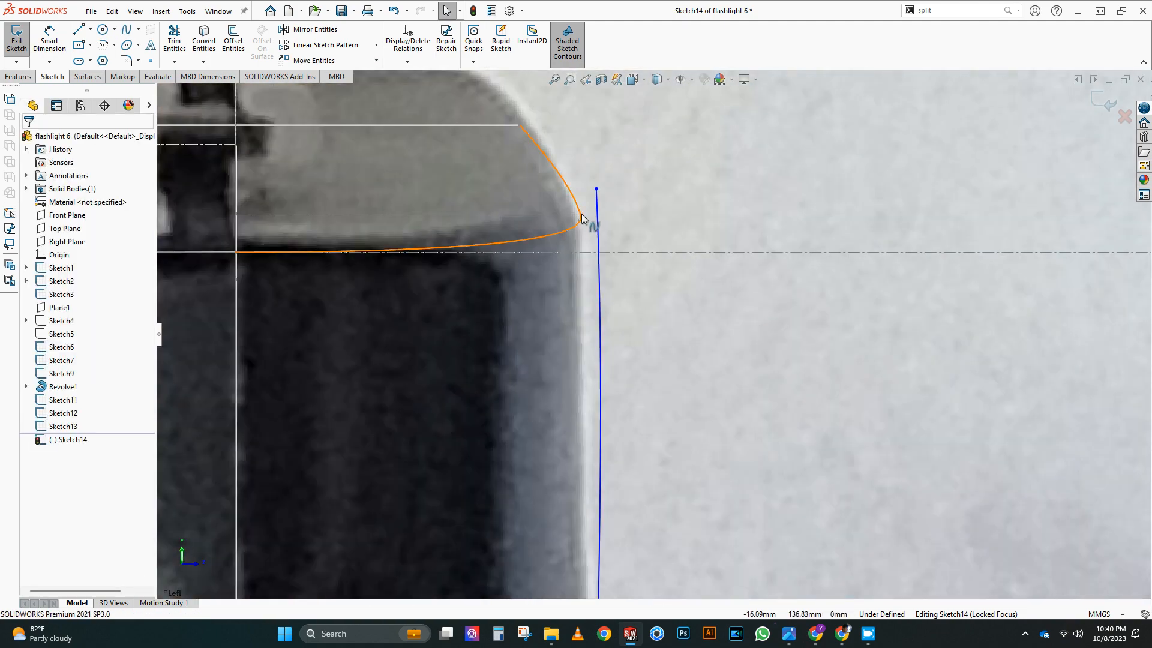
{"action": "middle_click_drag", "start_coordinate": [586, 218], "coordinate": [548, 291]}
{"action": "left_click", "coordinate": [548, 289]}
{"action": "left_click", "coordinate": [599, 243], "text": "ctrl"}
{"action": "left_click", "coordinate": [32, 360]}
Step: Delete the spline point lying on the 113 mm guide line
{"action": "scroll", "coordinate": [651, 333], "scroll_direction": "up", "scroll_amount": 5}
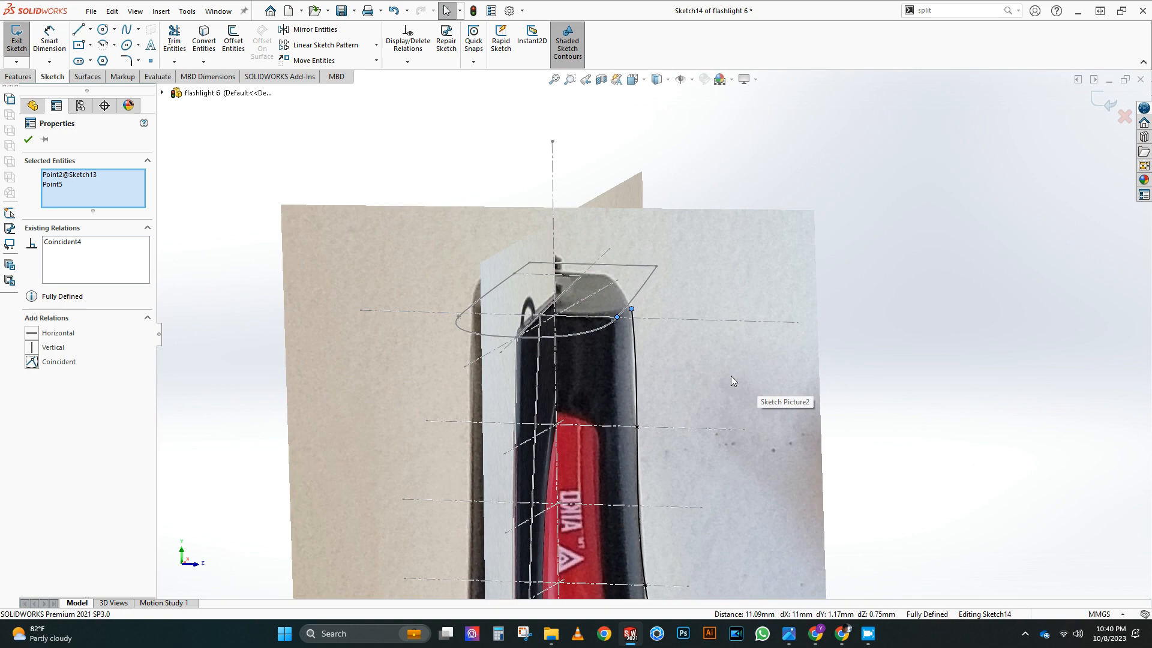
{"action": "middle_click_drag", "start_coordinate": [719, 388], "coordinate": [750, 327]}
{"action": "left_click", "coordinate": [641, 422]}
{"action": "left_click", "coordinate": [640, 304]}
{"action": "key", "text": "space"}
{"action": "left_click", "coordinate": [618, 147]}
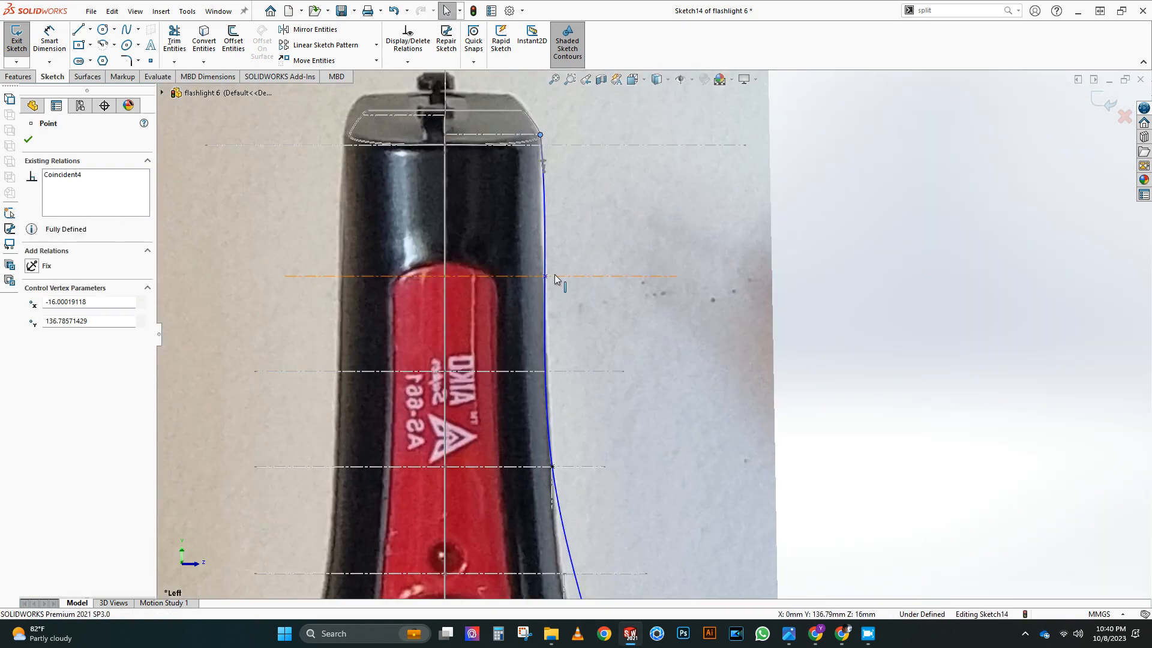
{"action": "right_click", "coordinate": [546, 276]}
{"action": "left_click", "coordinate": [582, 433]}
Step: Adjust the spline's tangent handles at its ends and intermediate points so the curve follows the body's edge in the reference picture
{"action": "left_click", "coordinate": [541, 135]}
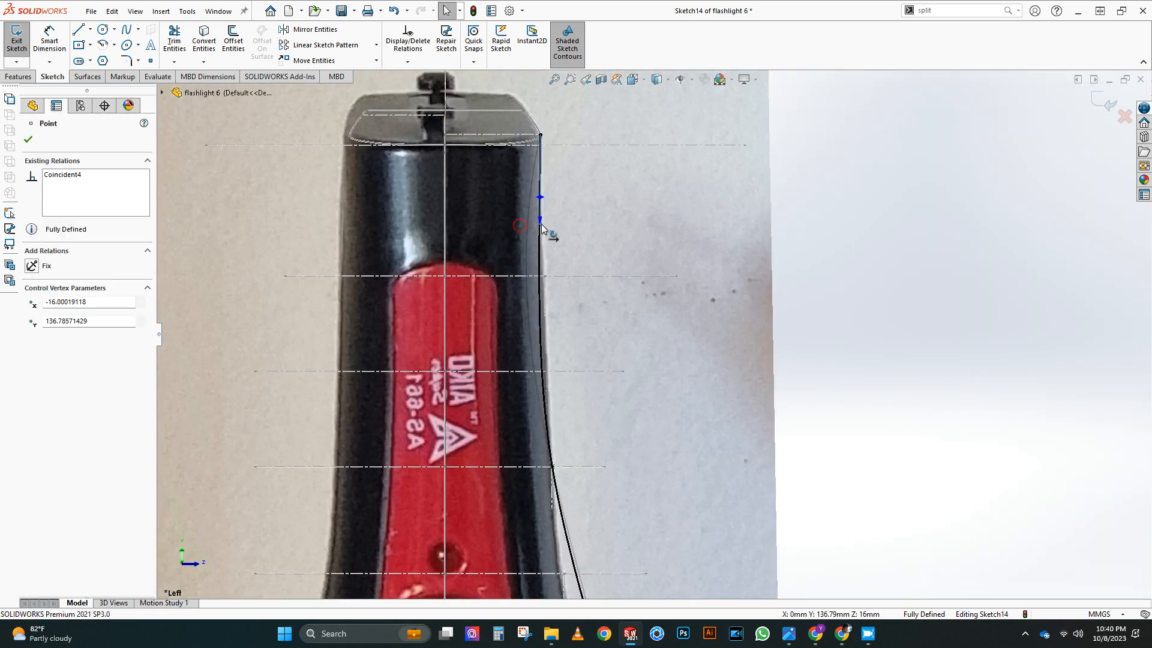
{"action": "left_click", "coordinate": [542, 223]}
{"action": "scroll", "coordinate": [663, 479], "scroll_direction": "up", "scroll_amount": 2}
{"action": "scroll", "coordinate": [636, 480], "scroll_direction": "down", "scroll_amount": 3}
{"action": "left_click_drag", "start_coordinate": [624, 354], "coordinate": [602, 352]}
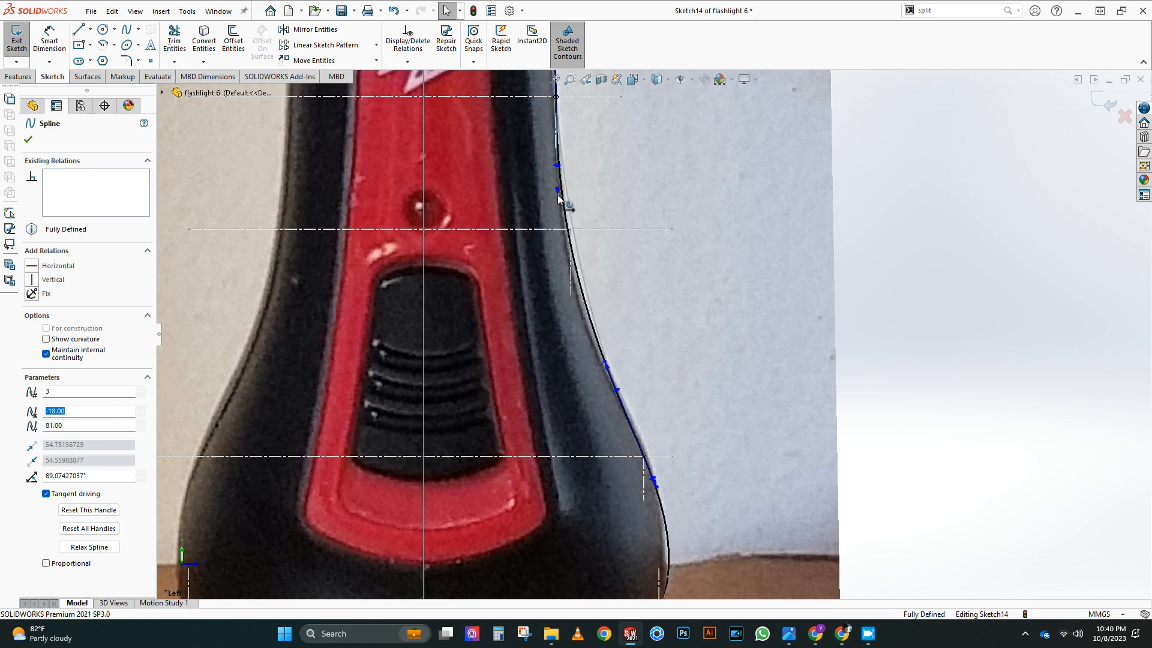
{"action": "left_click_drag", "start_coordinate": [557, 195], "coordinate": [559, 194]}
{"action": "scroll", "coordinate": [646, 210], "scroll_direction": "up", "scroll_amount": 2}
{"action": "scroll", "coordinate": [665, 456], "scroll_direction": "down", "scroll_amount": 3}
{"action": "scroll", "coordinate": [688, 511], "scroll_direction": "down", "scroll_amount": 2}
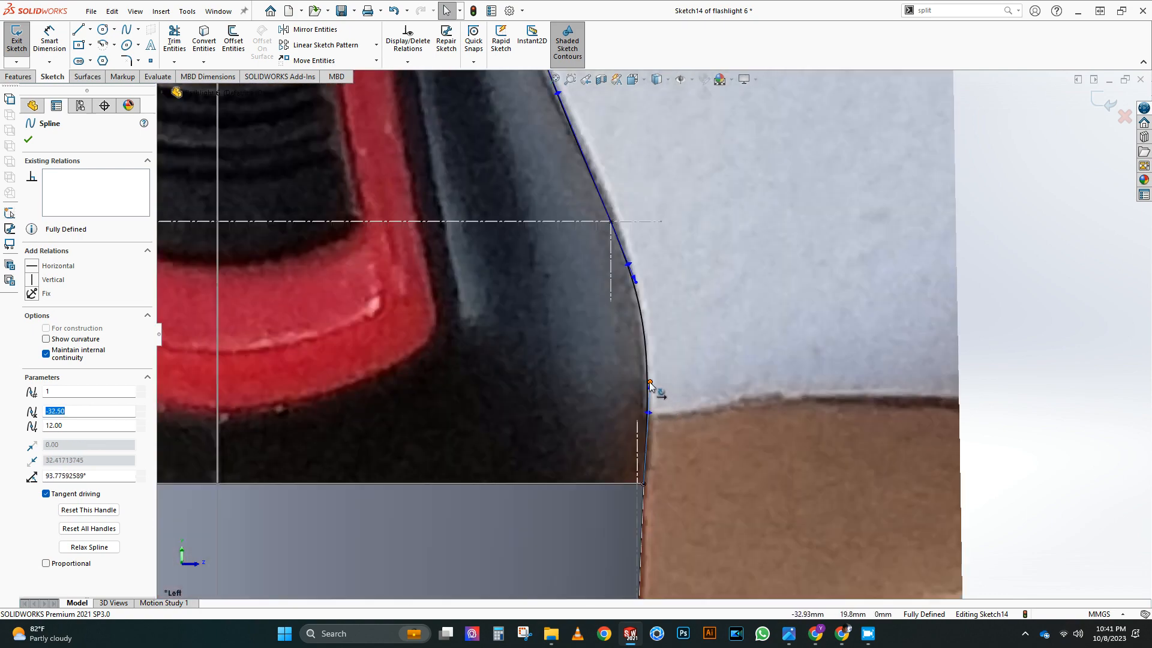
Step: Add a relation between the side edge of the revolved base and the spline at its lower end
{"action": "key", "text": "Escape"}
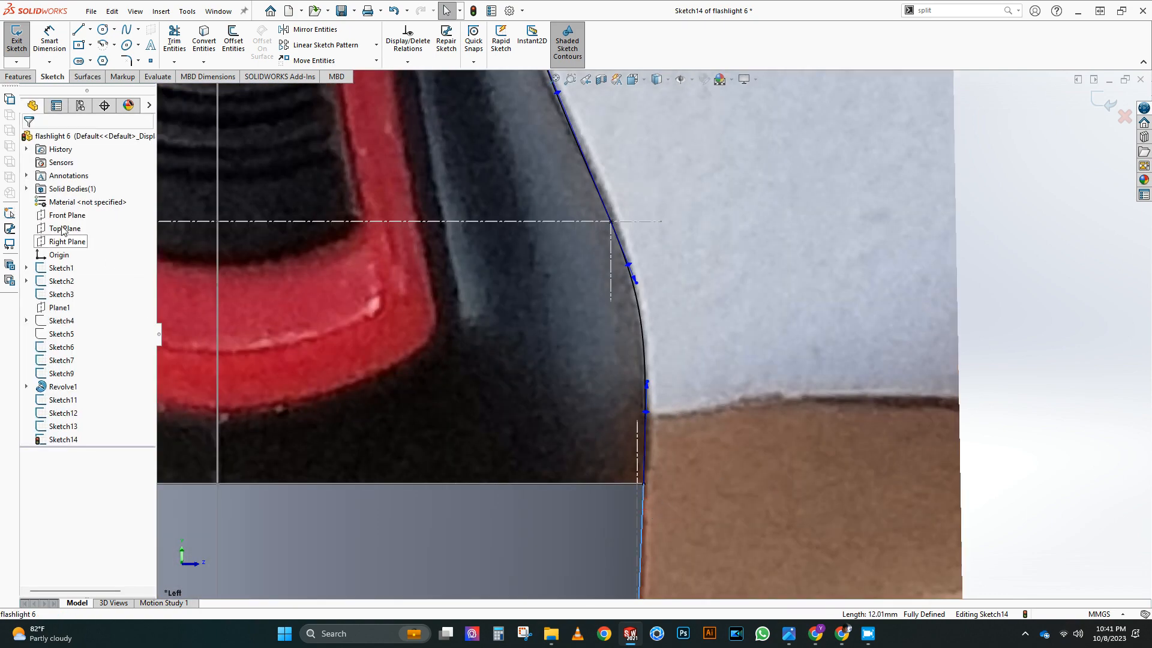
{"action": "left_click", "coordinate": [642, 511]}
{"action": "left_click", "coordinate": [82, 329]}
{"action": "left_click", "coordinate": [645, 443], "text": "ctrl"}
{"action": "left_click", "coordinate": [52, 391]}
{"action": "left_click", "coordinate": [712, 331]}
{"action": "scroll", "coordinate": [711, 331], "scroll_direction": "up", "scroll_amount": 7}
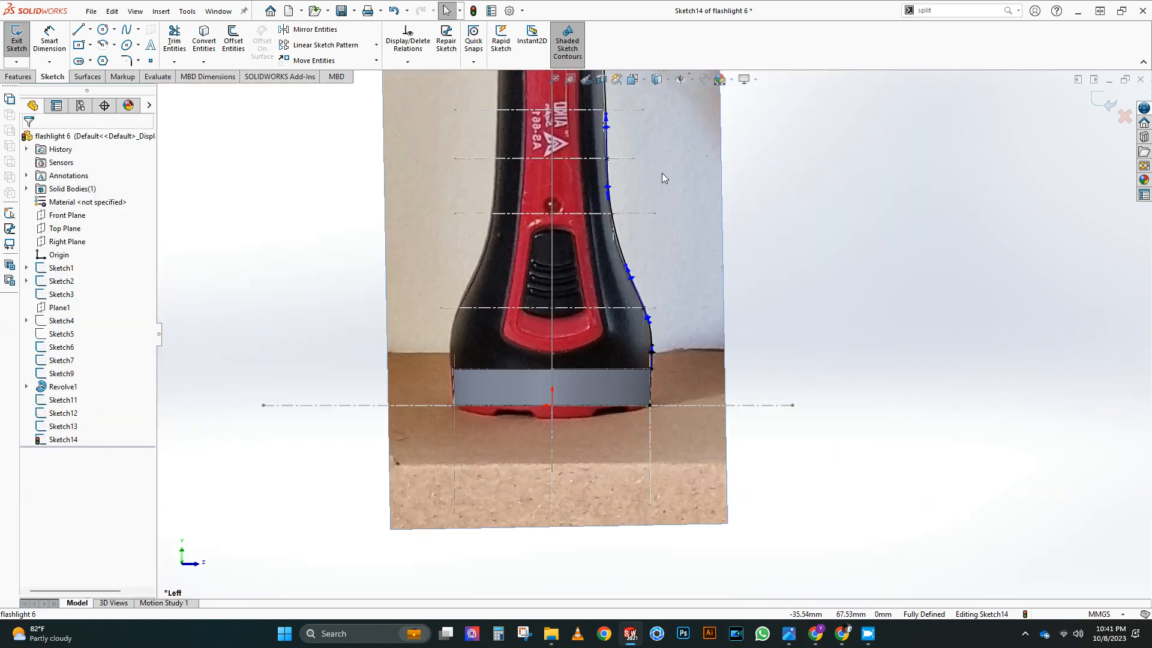
Step: Refine the spline's tangent handles at the upper end and at the 81 mm and 32 mm guide lines, and finish the sketch
{"action": "scroll", "coordinate": [630, 245], "scroll_direction": "down", "scroll_amount": 2}
{"action": "scroll", "coordinate": [635, 273], "scroll_direction": "up", "scroll_amount": 2}
{"action": "left_click", "coordinate": [609, 274]}
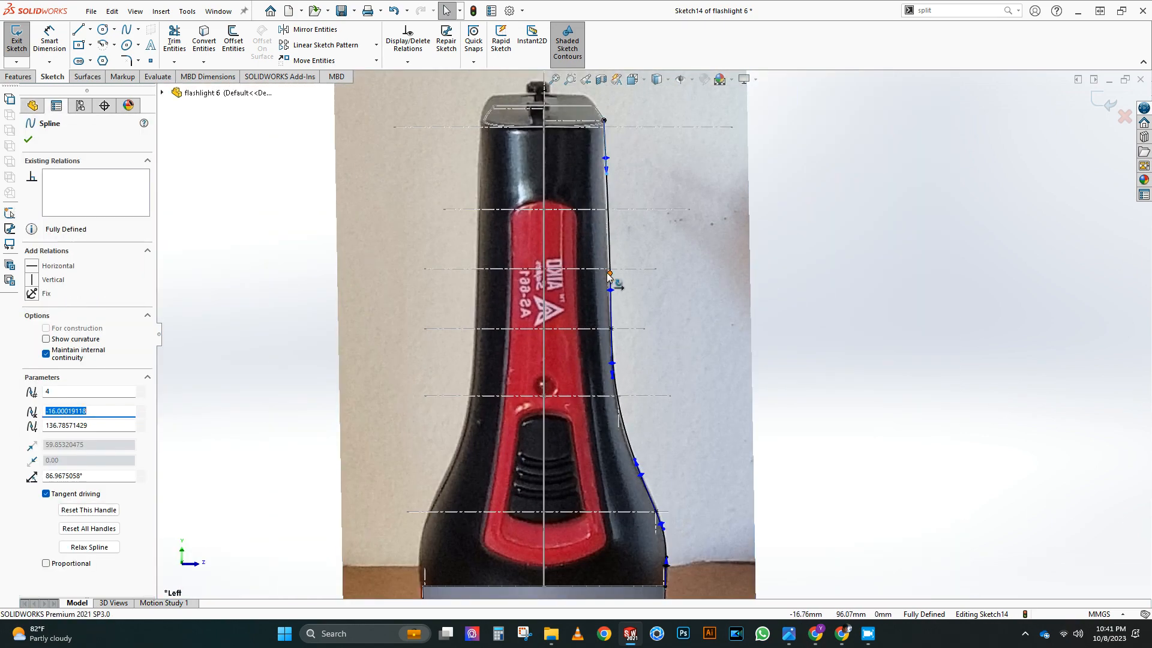
{"action": "scroll", "coordinate": [633, 447], "scroll_direction": "down", "scroll_amount": 2}
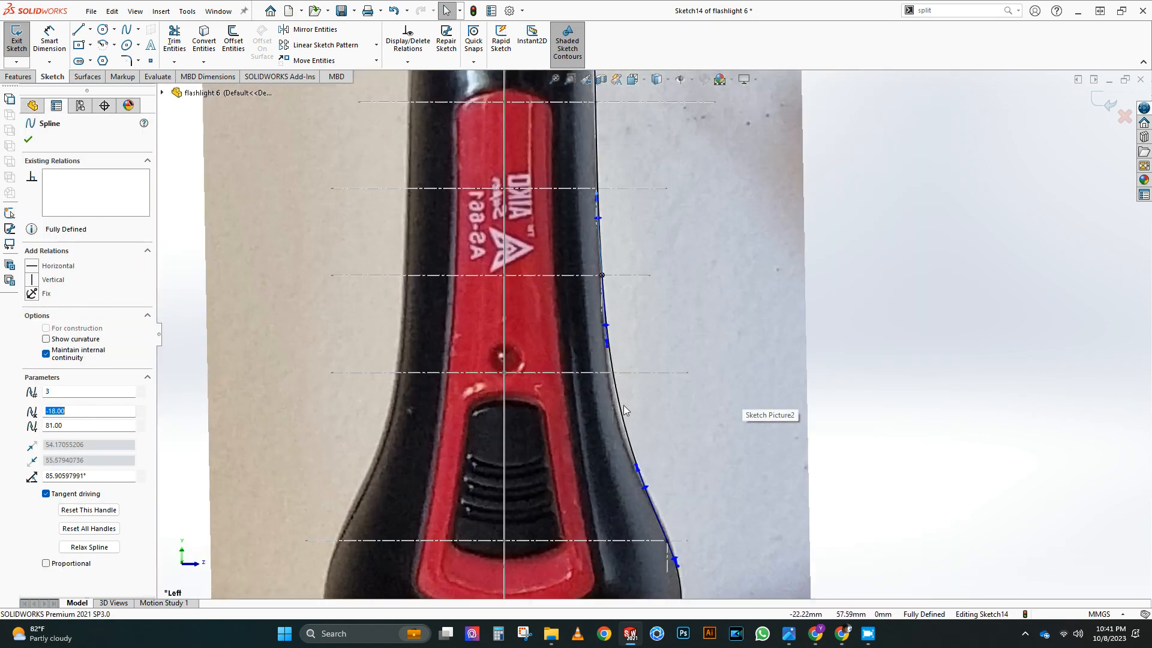
{"action": "left_click", "coordinate": [622, 388]}
{"action": "left_click", "coordinate": [633, 465]}
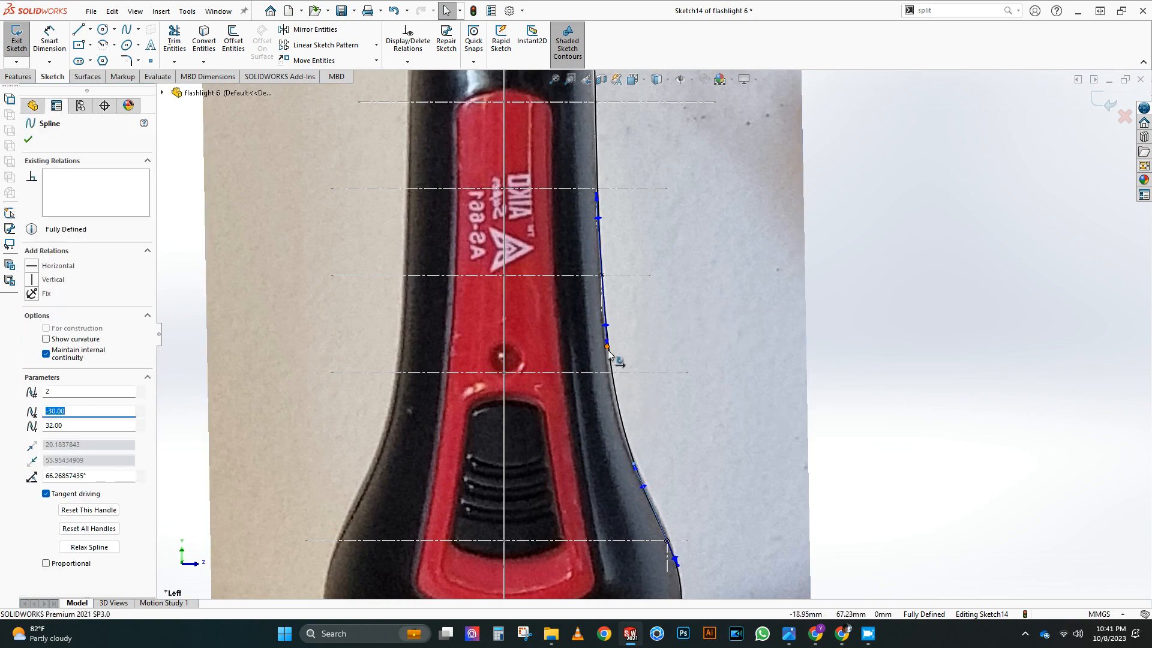
{"action": "scroll", "coordinate": [758, 372], "scroll_direction": "up", "scroll_amount": 5}
{"action": "key", "text": "ctrl+b"}
Step: Start a sketch on the revolved base's upper face, convert its circular edge, and close the sketch
{"action": "middle_click_drag", "start_coordinate": [789, 319], "coordinate": [785, 323]}
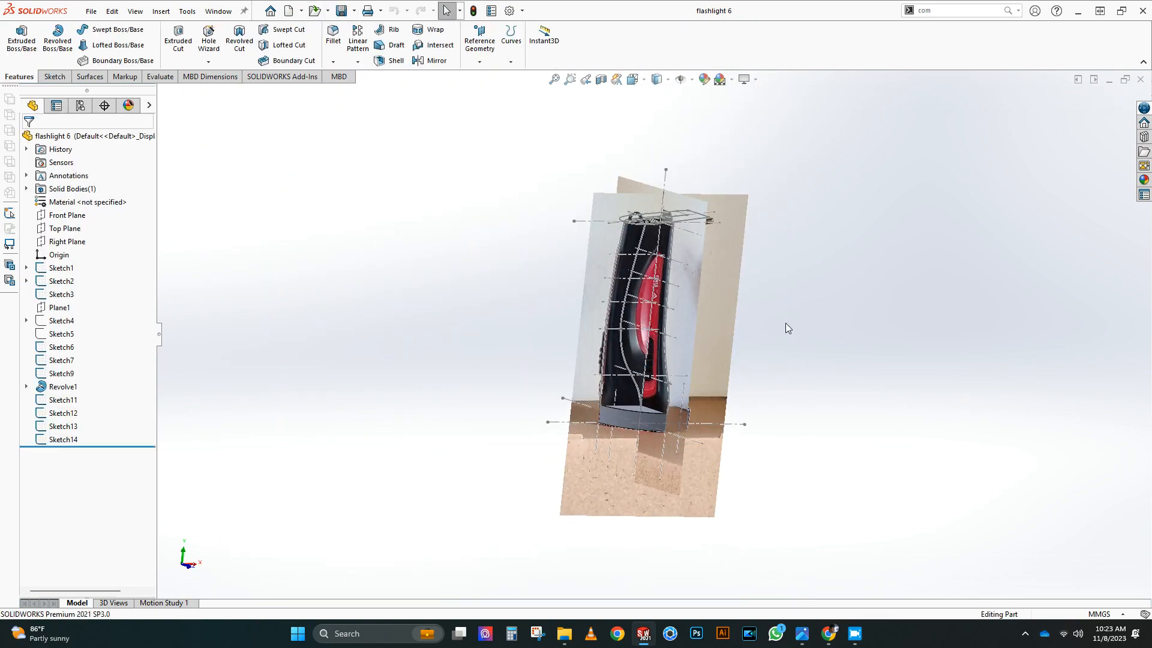
{"action": "middle_click_drag", "start_coordinate": [786, 323], "coordinate": [590, 365]}
{"action": "scroll", "coordinate": [590, 364], "scroll_direction": "down", "scroll_amount": 4}
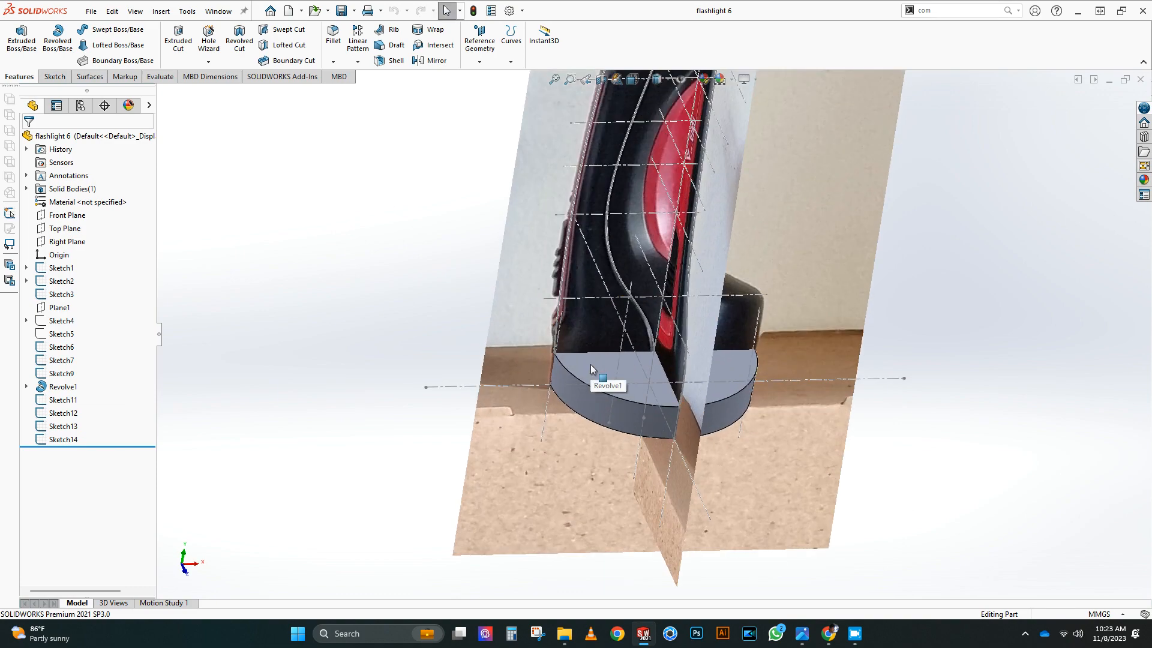
{"action": "left_click", "coordinate": [591, 366]}
{"action": "left_click", "coordinate": [50, 76]}
{"action": "left_click", "coordinate": [17, 40]}
{"action": "left_click", "coordinate": [204, 40]}
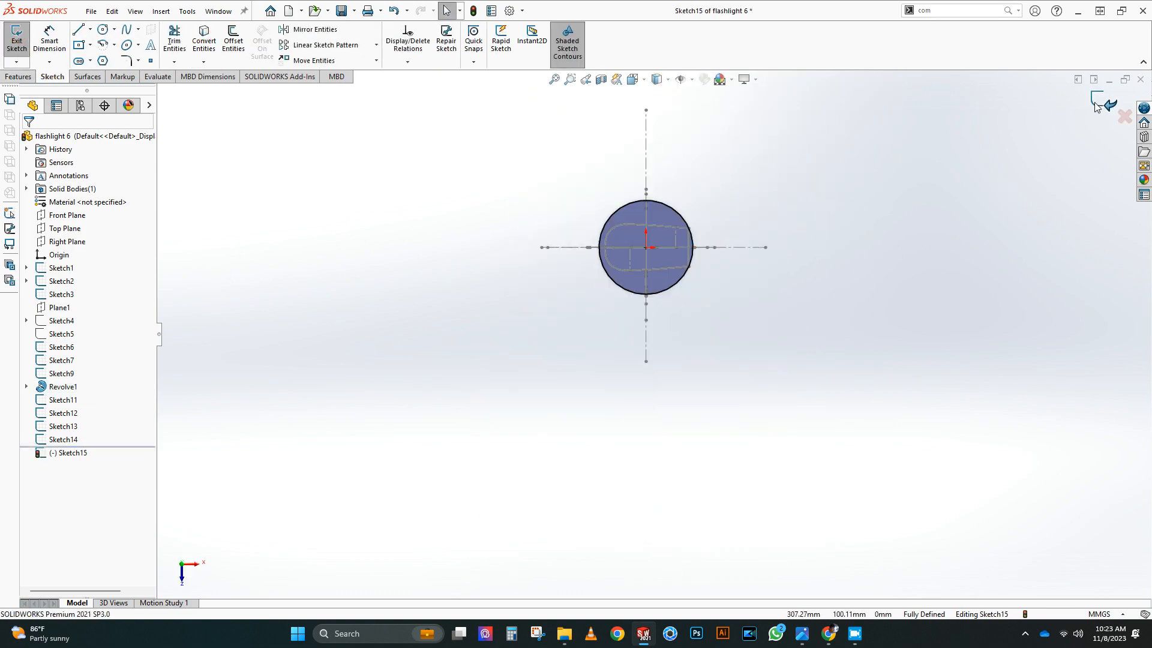
{"action": "left_click", "coordinate": [1096, 103]}
Step: Create a projected curve from Sketch14 and Sketch12 with the sketch-on-sketch option
{"action": "left_click", "coordinate": [19, 77]}
{"action": "left_click", "coordinate": [512, 61]}
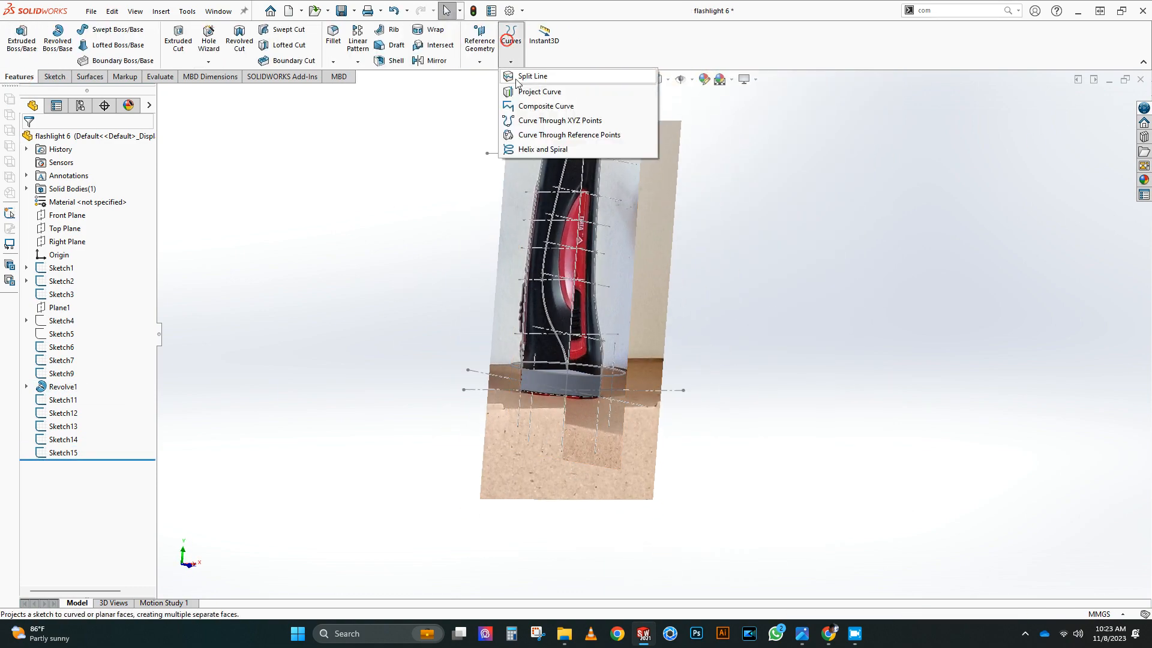
{"action": "left_click", "coordinate": [539, 92]}
{"action": "scroll", "coordinate": [619, 193], "scroll_direction": "down", "scroll_amount": 5}
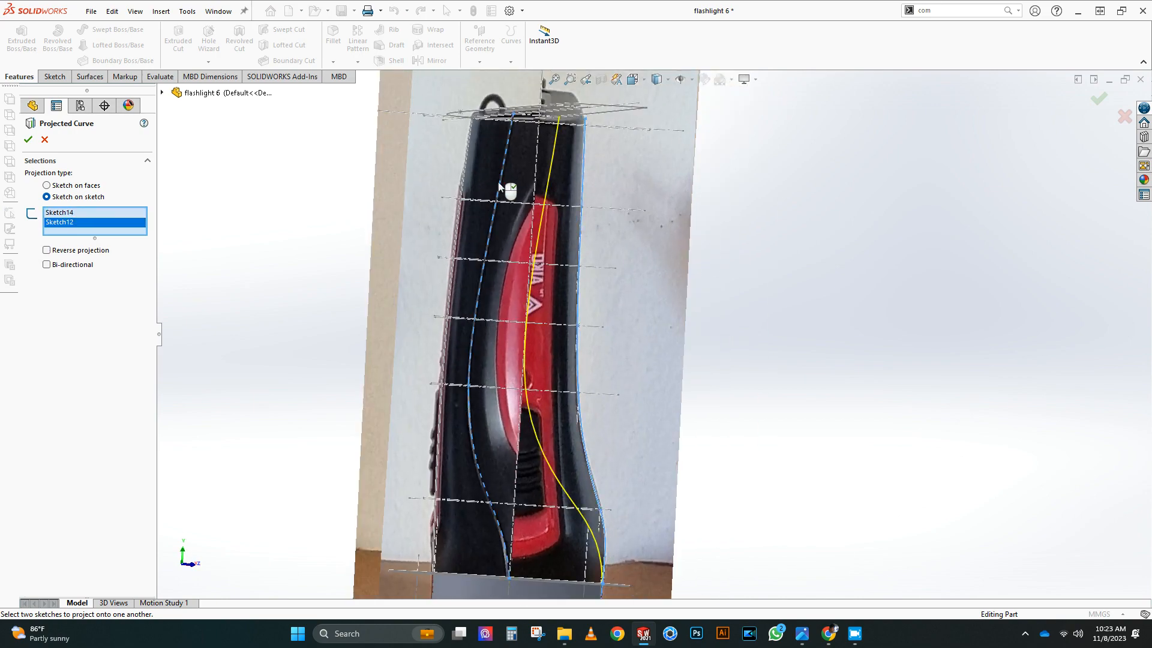
{"action": "left_click", "coordinate": [28, 140]}
Step: Start a 3D sketch and mirror the projected body curve about the Front Plane
{"action": "left_click", "coordinate": [55, 77]}
{"action": "left_click", "coordinate": [16, 62]}
{"action": "left_click", "coordinate": [22, 90]}
{"action": "scroll", "coordinate": [600, 336], "scroll_direction": "up", "scroll_amount": 4}
{"action": "mouse_move", "coordinate": [570, 360]}
{"action": "middle_mouse_down"}
{"action": "mouse_move", "coordinate": [448, 326]}
{"action": "mouse_move", "coordinate": [438, 360]}
{"action": "middle_mouse_up"}
{"action": "left_click", "coordinate": [309, 30]}
{"action": "left_click", "coordinate": [161, 92]}
{"action": "left_click", "coordinate": [218, 172]}
{"action": "left_click", "coordinate": [28, 140]}
Step: Start a sketch on the Front Plane and convert the body's long outer profile curve opposite the grip into it
{"action": "mouse_move", "coordinate": [774, 305]}
{"action": "middle_mouse_down"}
{"action": "mouse_move", "coordinate": [533, 334]}
{"action": "mouse_move", "coordinate": [749, 354]}
{"action": "mouse_move", "coordinate": [532, 317]}
{"action": "mouse_move", "coordinate": [540, 303]}
{"action": "middle_mouse_up"}
{"action": "left_click", "coordinate": [631, 82]}
{"action": "left_click", "coordinate": [704, 280]}
{"action": "scroll", "coordinate": [708, 277], "scroll_direction": "down", "scroll_amount": 2}
{"action": "left_click", "coordinate": [67, 215]}
{"action": "left_click", "coordinate": [84, 195]}
{"action": "left_click", "coordinate": [582, 231]}
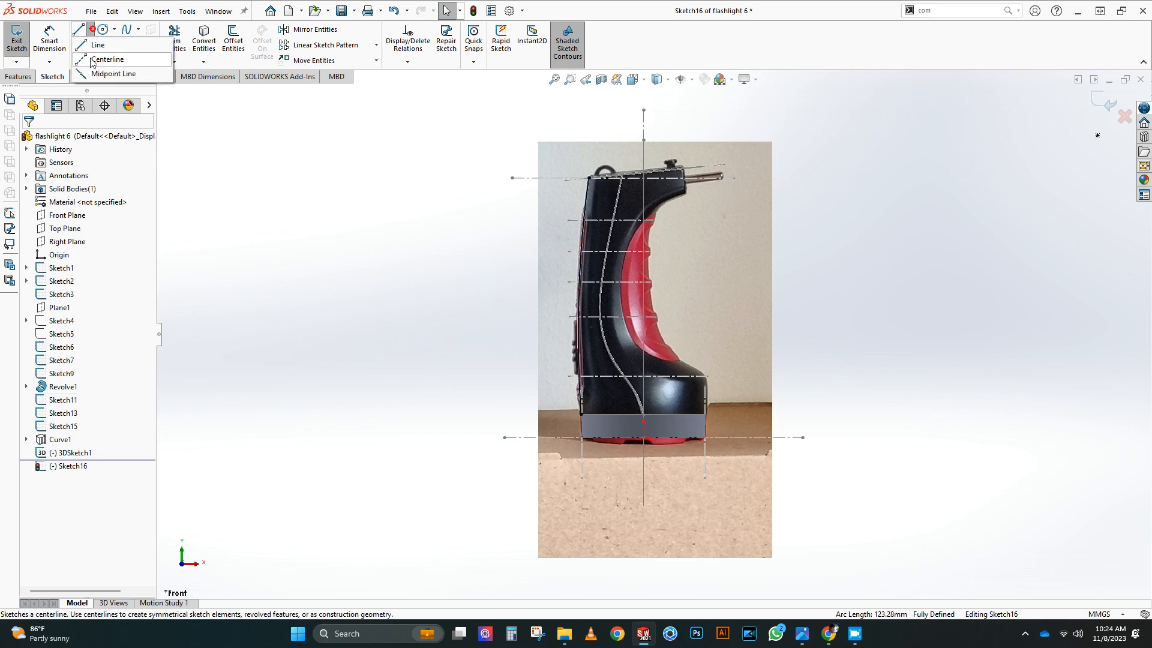
Step: Draw a vertical centerline through the origin, from above the head down past the base
{"action": "left_click", "coordinate": [91, 60]}
{"action": "left_click", "coordinate": [643, 120]}
{"action": "double_click", "coordinate": [643, 477]}
{"action": "scroll", "coordinate": [763, 348], "scroll_direction": "down", "scroll_amount": 2}
{"action": "key", "text": "Escape"}
Step: Mirror the converted profile curve about the vertical centerline and turn the original curve into construction geometry
{"action": "left_click", "coordinate": [442, 278]}
{"action": "left_click", "coordinate": [307, 30]}
{"action": "left_click", "coordinate": [501, 187]}
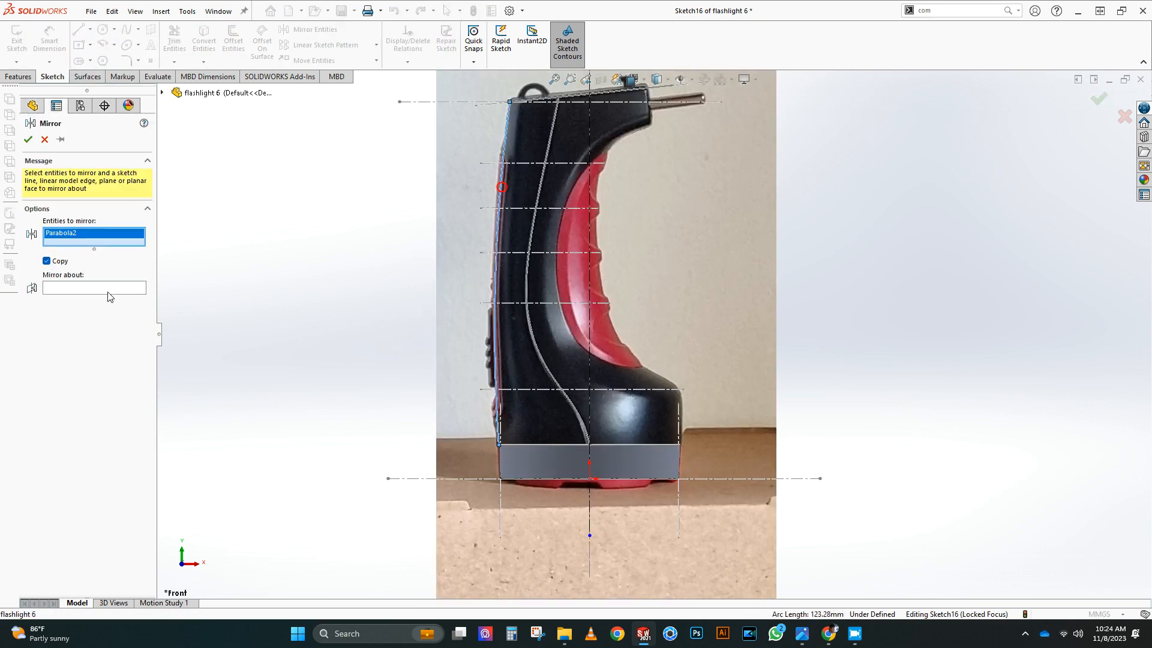
{"action": "left_click", "coordinate": [28, 139]}
{"action": "left_click", "coordinate": [498, 269]}
{"action": "left_click", "coordinate": [78, 300]}
{"action": "left_click", "coordinate": [387, 354]}
Step: Draw a spline from the mirrored curve above the base, inward past the red grip, and up to the head
{"action": "scroll", "coordinate": [603, 359], "scroll_direction": "up", "scroll_amount": 1}
{"action": "scroll", "coordinate": [708, 257], "scroll_direction": "down", "scroll_amount": 1}
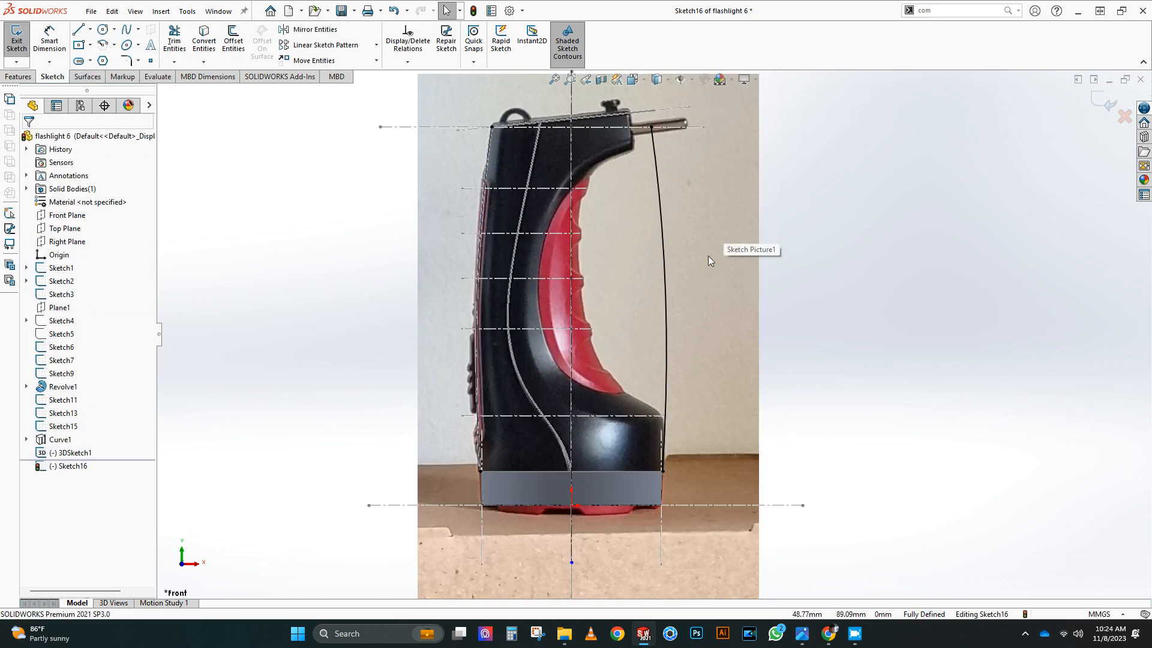
{"action": "left_click", "coordinate": [666, 389]}
{"action": "left_click", "coordinate": [593, 275]}
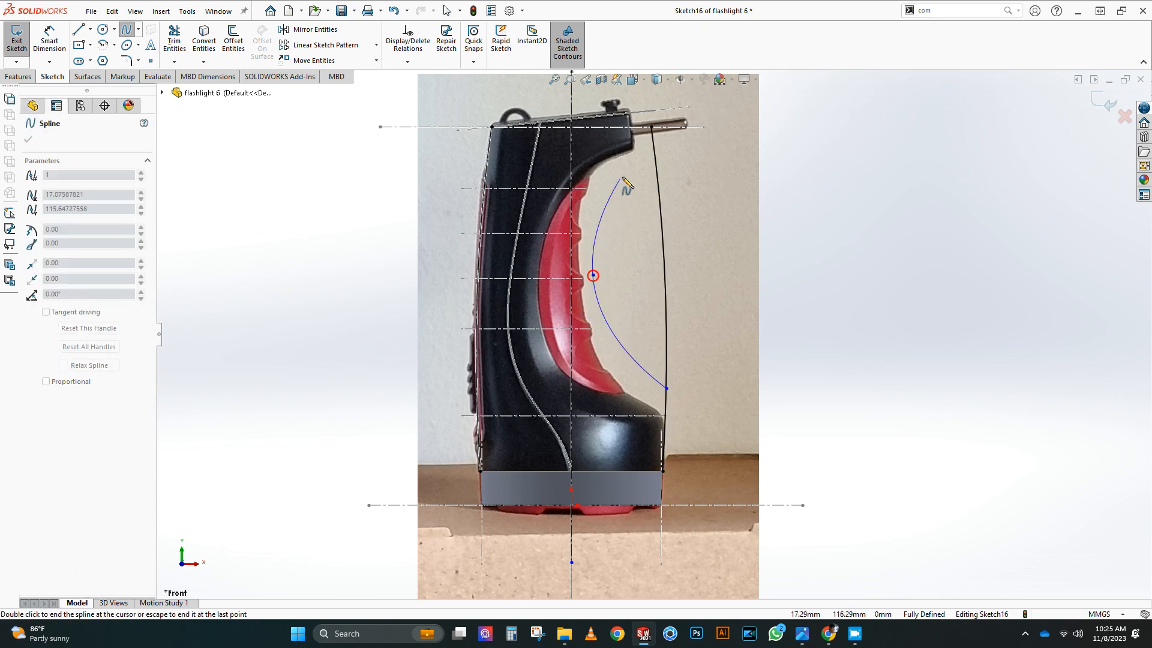
{"action": "left_click", "coordinate": [654, 111]}
{"action": "key", "text": "Escape"}
Step: Adjust the grip spline's tangent handles to shape its inward curve and the bend below the head
{"action": "left_click", "coordinate": [592, 275]}
{"action": "left_click_drag", "start_coordinate": [589, 305], "coordinate": [594, 315]}
{"action": "scroll", "coordinate": [617, 178], "scroll_direction": "down", "scroll_amount": 3}
{"action": "left_click_drag", "start_coordinate": [636, 192], "coordinate": [586, 228]}
{"action": "left_click", "coordinate": [559, 381]}
{"action": "scroll", "coordinate": [618, 276], "scroll_direction": "up", "scroll_amount": 3}
Step: Trim away the part of the mirrored curve above its junction with the grip spline
{"action": "key", "text": "t"}
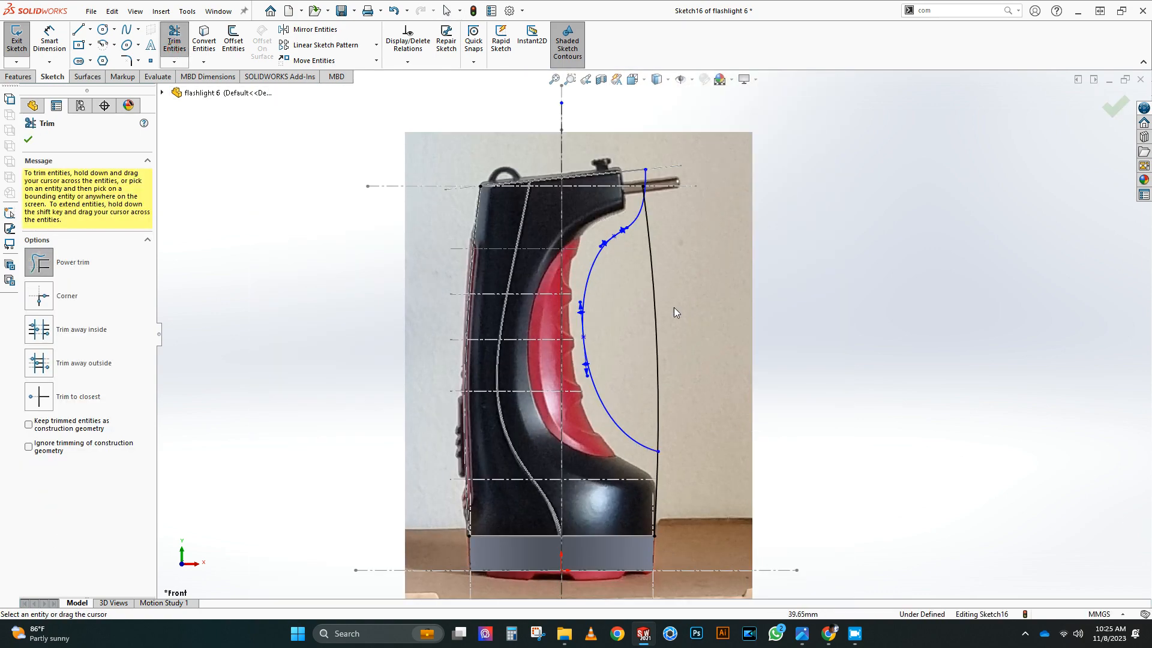
{"action": "scroll", "coordinate": [603, 260], "scroll_direction": "down", "scroll_amount": 5}
{"action": "scroll", "coordinate": [685, 430], "scroll_direction": "up", "scroll_amount": 4}
{"action": "scroll", "coordinate": [685, 430], "scroll_direction": "down", "scroll_amount": 3}
{"action": "left_click", "coordinate": [27, 140]}
Step: Round the corner between the grip spline and the mirrored curve with a 10 mm sketch fillet and finish the sketch
{"action": "left_click", "coordinate": [126, 60]}
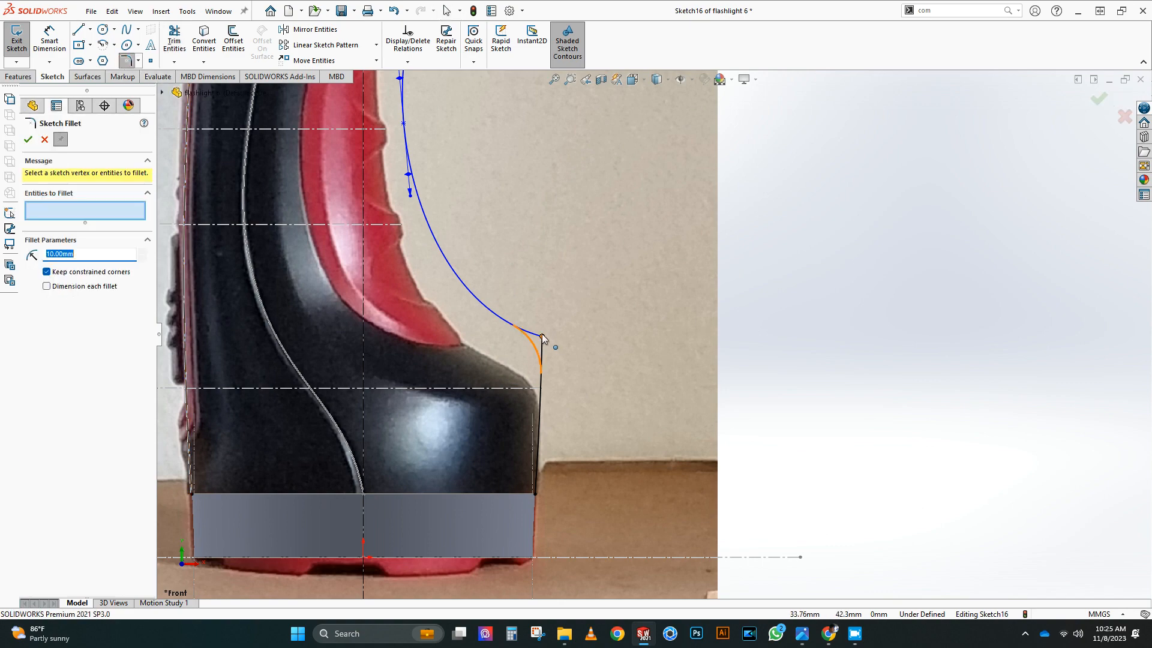
{"action": "scroll", "coordinate": [720, 260], "scroll_direction": "up", "scroll_amount": 5}
{"action": "key", "text": "ctrl+b"}
Step: Create a horizontal reference plane through the 32 mm guide line, using the Front Plane as the second reference
{"action": "scroll", "coordinate": [766, 203], "scroll_direction": "down", "scroll_amount": 2}
{"action": "mouse_move", "coordinate": [735, 222]}
{"action": "middle_mouse_down"}
{"action": "mouse_move", "coordinate": [666, 269]}
{"action": "mouse_move", "coordinate": [626, 359]}
{"action": "mouse_move", "coordinate": [632, 287]}
{"action": "mouse_move", "coordinate": [609, 453]}
{"action": "mouse_move", "coordinate": [600, 336]}
{"action": "middle_mouse_up"}
{"action": "left_click", "coordinate": [18, 76]}
{"action": "left_click", "coordinate": [479, 42]}
{"action": "left_click", "coordinate": [487, 76]}
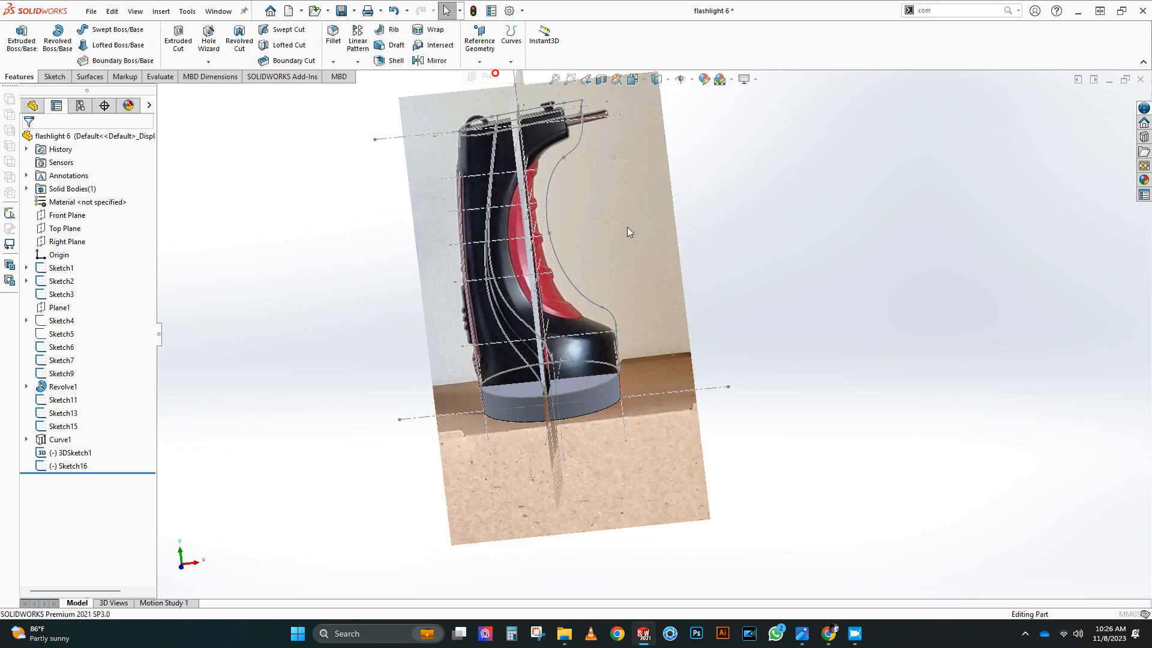
{"action": "left_click", "coordinate": [569, 335]}
{"action": "left_click", "coordinate": [163, 92]}
{"action": "left_click", "coordinate": [215, 172]}
{"action": "left_click", "coordinate": [30, 142]}
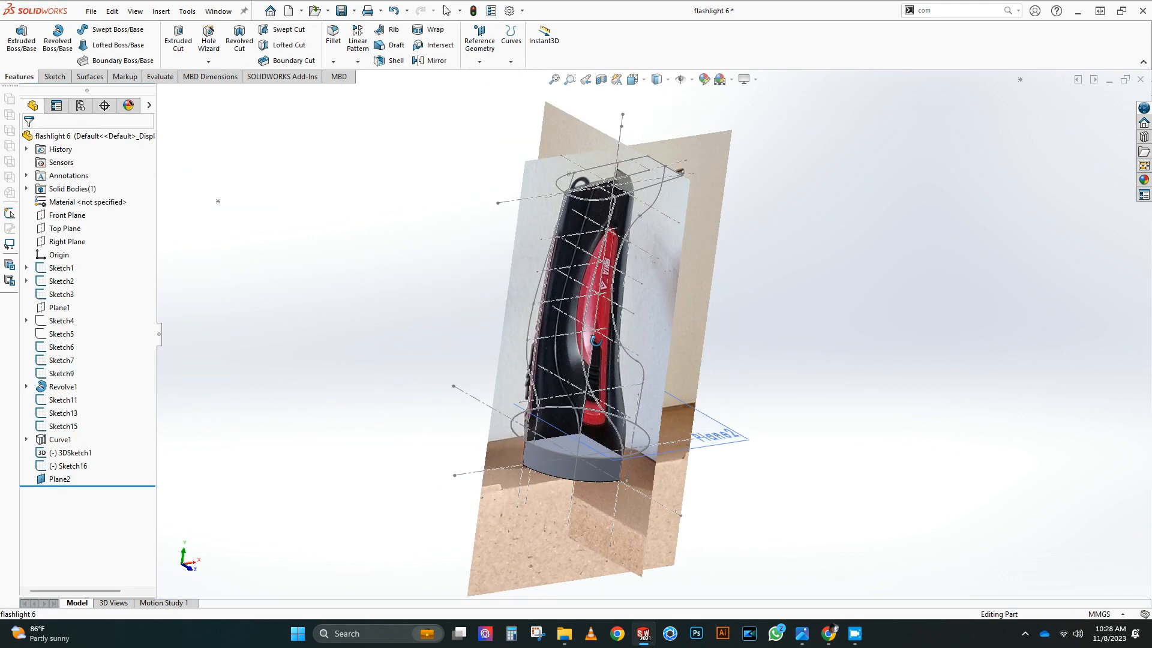
Step: Reopen Sketch16, add a Pierce relation between the grip spline's upper end and the head outline's end line, and close the sketch
{"action": "mouse_move", "coordinate": [522, 336]}
{"action": "middle_mouse_down"}
{"action": "mouse_move", "coordinate": [496, 349]}
{"action": "mouse_move", "coordinate": [515, 340]}
{"action": "middle_mouse_up"}
{"action": "left_click", "coordinate": [615, 210]}
{"action": "left_click", "coordinate": [650, 161]}
{"action": "scroll", "coordinate": [675, 254], "scroll_direction": "down", "scroll_amount": 6}
{"action": "middle_click_drag", "start_coordinate": [675, 255], "coordinate": [690, 384]}
{"action": "left_click", "coordinate": [702, 491]}
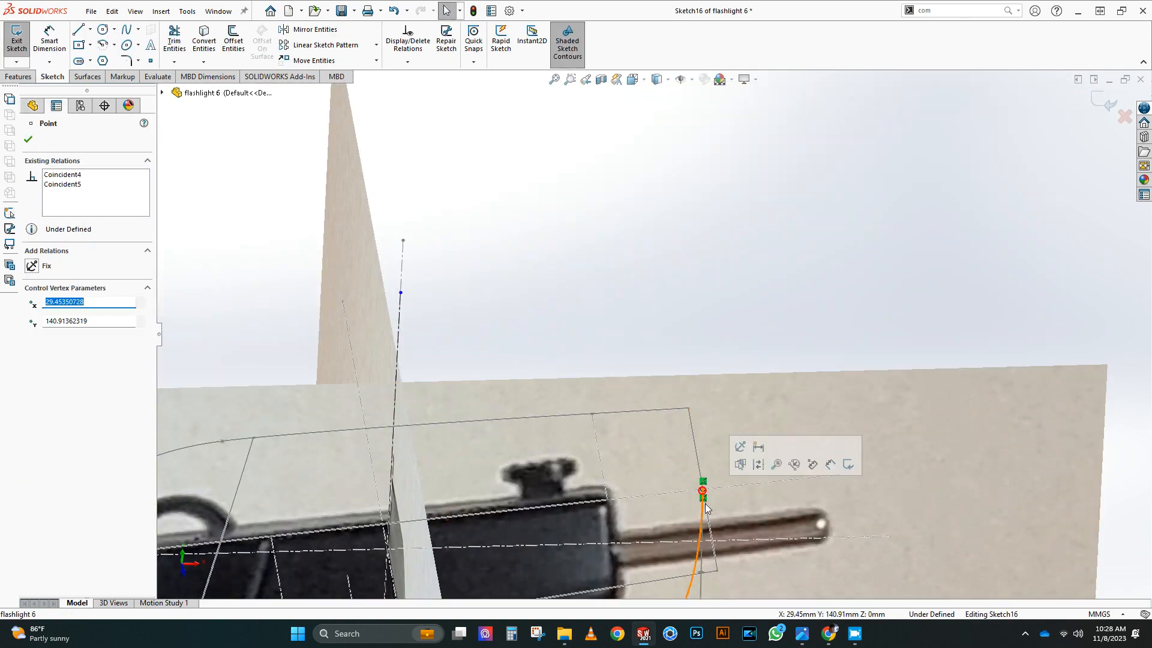
{"action": "left_click", "coordinate": [704, 501], "text": "ctrl"}
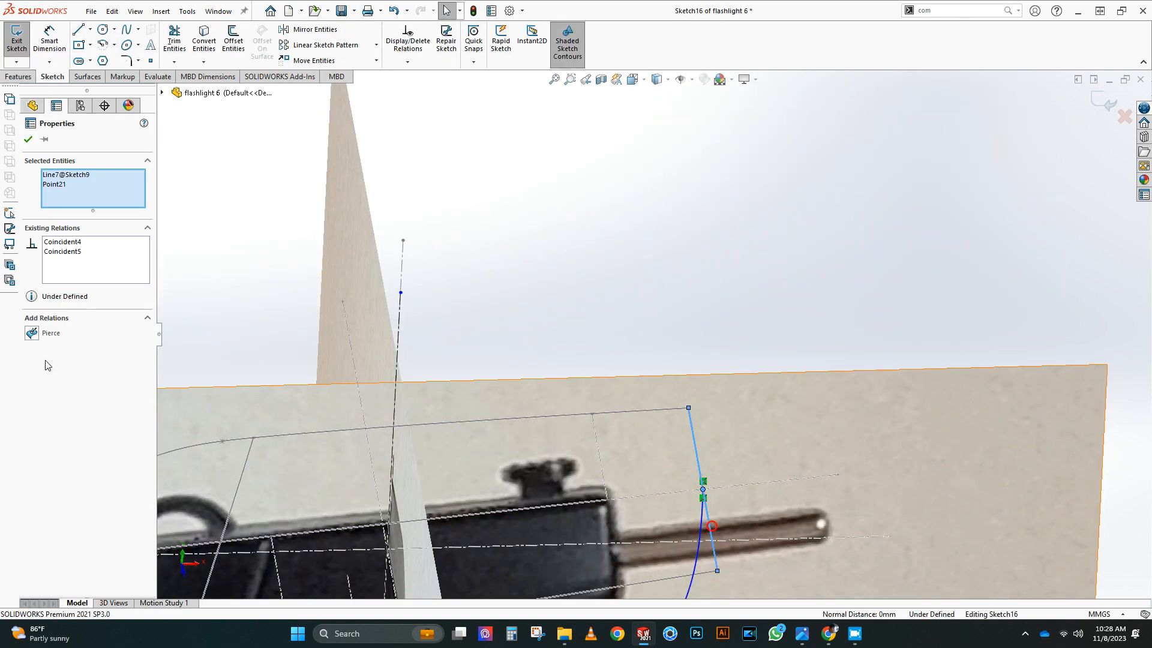
{"action": "left_click", "coordinate": [38, 332]}
{"action": "key", "text": "Escape"}
{"action": "scroll", "coordinate": [651, 332], "scroll_direction": "up", "scroll_amount": 6}
{"action": "middle_click_drag", "start_coordinate": [624, 460], "coordinate": [593, 216], "text": "ctrl"}
{"action": "double_click", "coordinate": [746, 347]}
Step: Start a sketch on Plane2 and draw a centerline across the full width of the body along the 32 mm guide line
{"action": "left_click", "coordinate": [671, 528]}
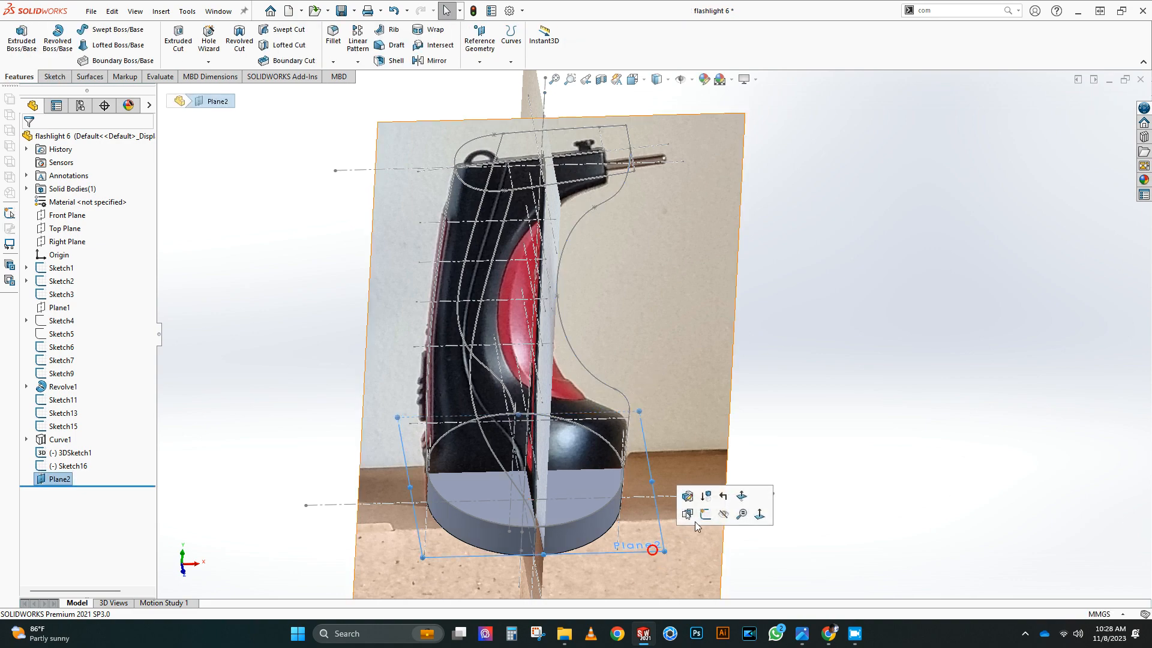
{"action": "left_click", "coordinate": [689, 514]}
{"action": "mouse_move", "coordinate": [718, 473]}
{"action": "middle_mouse_down"}
{"action": "mouse_move", "coordinate": [826, 384]}
{"action": "mouse_move", "coordinate": [624, 354]}
{"action": "middle_mouse_up"}
{"action": "left_click", "coordinate": [79, 29]}
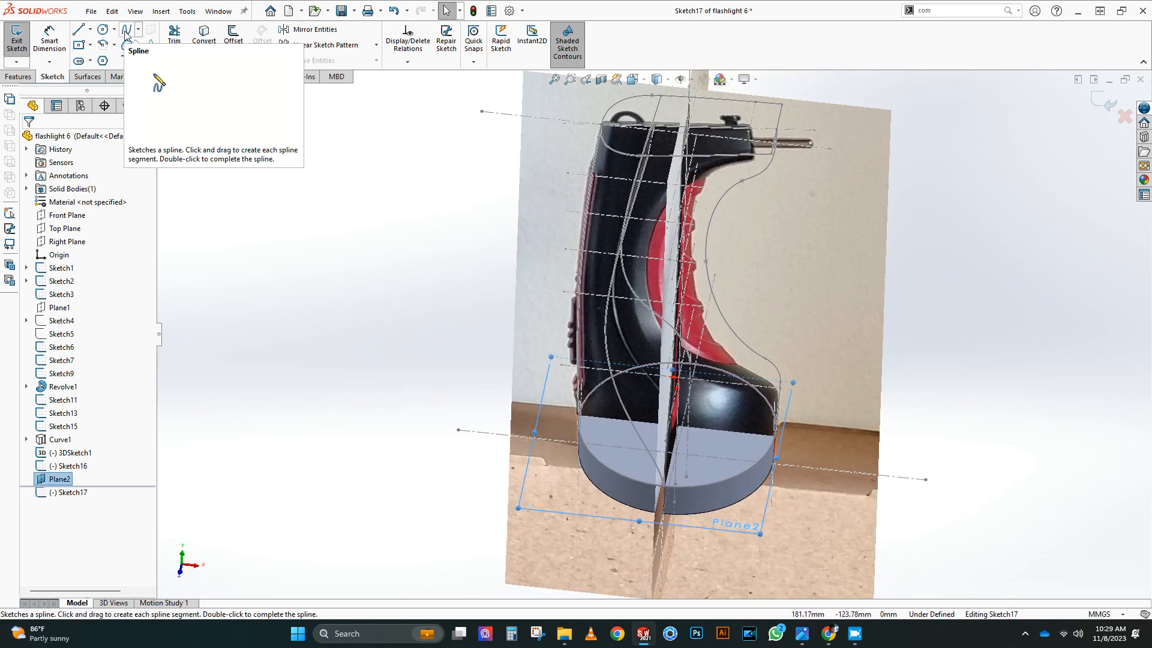
{"action": "left_click", "coordinate": [563, 365]}
{"action": "scroll", "coordinate": [806, 390], "scroll_direction": "down", "scroll_amount": 2}
{"action": "left_click", "coordinate": [777, 387]}
{"action": "double_click", "coordinate": [842, 330]}
Step: Draw a three-point spline bowing out from one end of the centerline to the other
{"action": "left_click", "coordinate": [126, 29]}
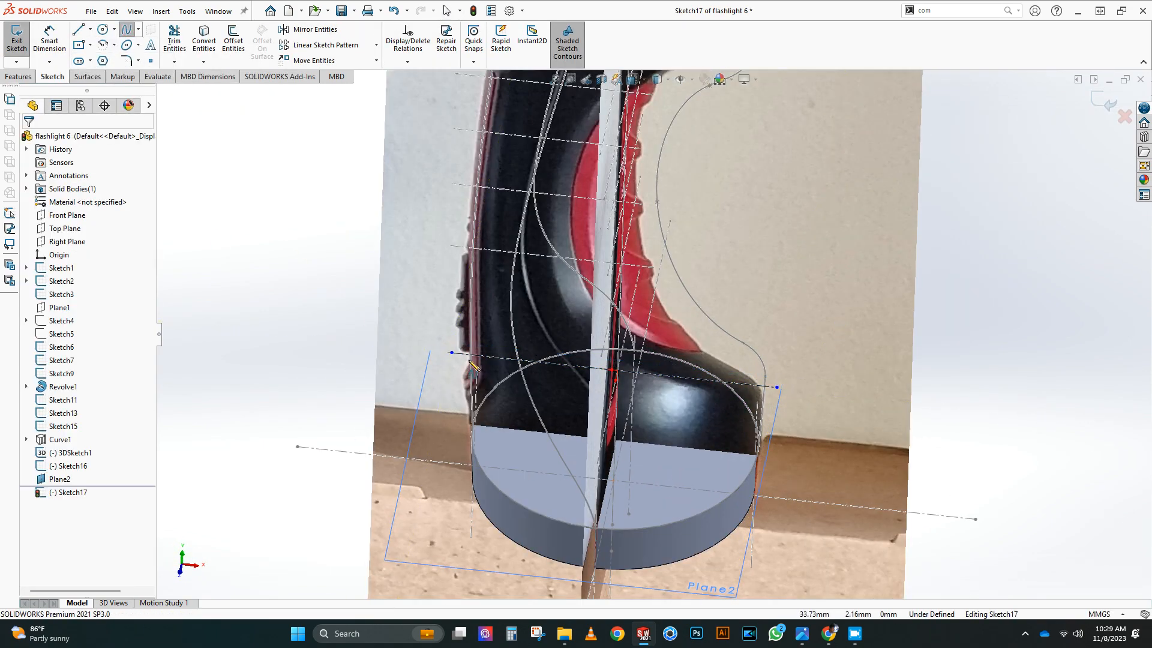
{"action": "left_click", "coordinate": [462, 354]}
{"action": "left_click", "coordinate": [550, 429]}
{"action": "key", "text": "Escape"}
Step: Constrain one end of the new spline onto the body's long outer profile curve and the other onto the grip-side curve
{"action": "middle_click_drag", "start_coordinate": [433, 401], "coordinate": [464, 454]}
{"action": "scroll", "coordinate": [464, 454], "scroll_direction": "down", "scroll_amount": 2}
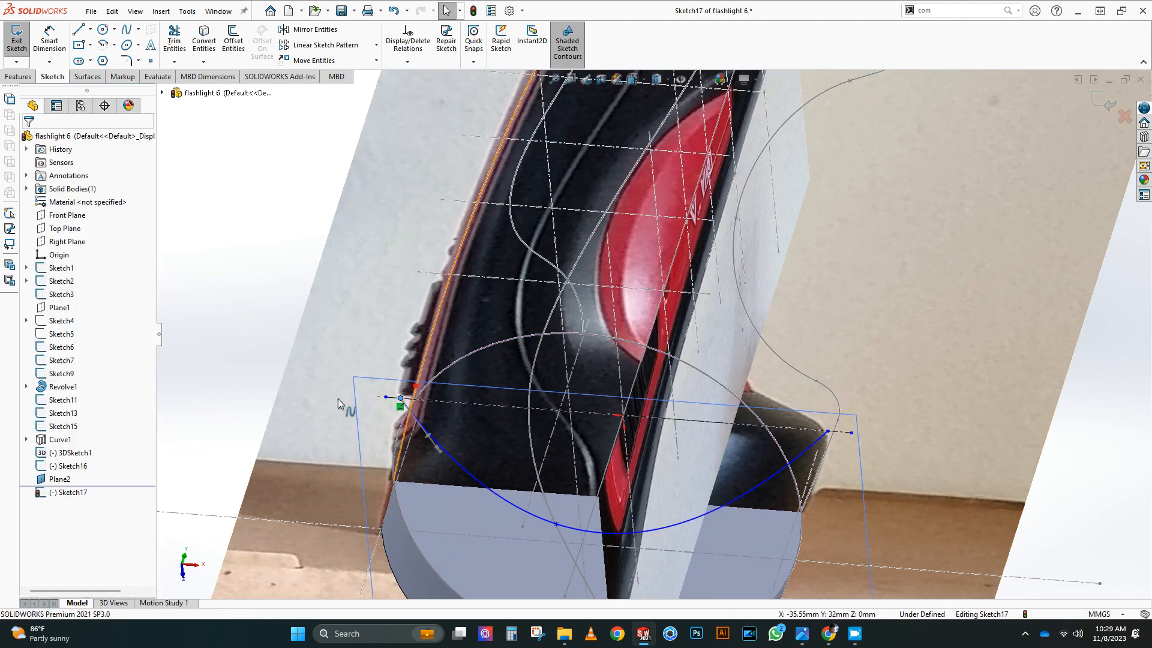
{"action": "left_click", "coordinate": [42, 375]}
{"action": "left_click", "coordinate": [828, 430]}
{"action": "left_click", "coordinate": [823, 454], "text": "ctrl"}
{"action": "left_click", "coordinate": [42, 376]}
Step: Add a Pierce relation between the spline's middle point and the adjacent curve of the 3D sketch
{"action": "left_click", "coordinate": [556, 524]}
{"action": "left_click", "coordinate": [548, 505], "text": "ctrl"}
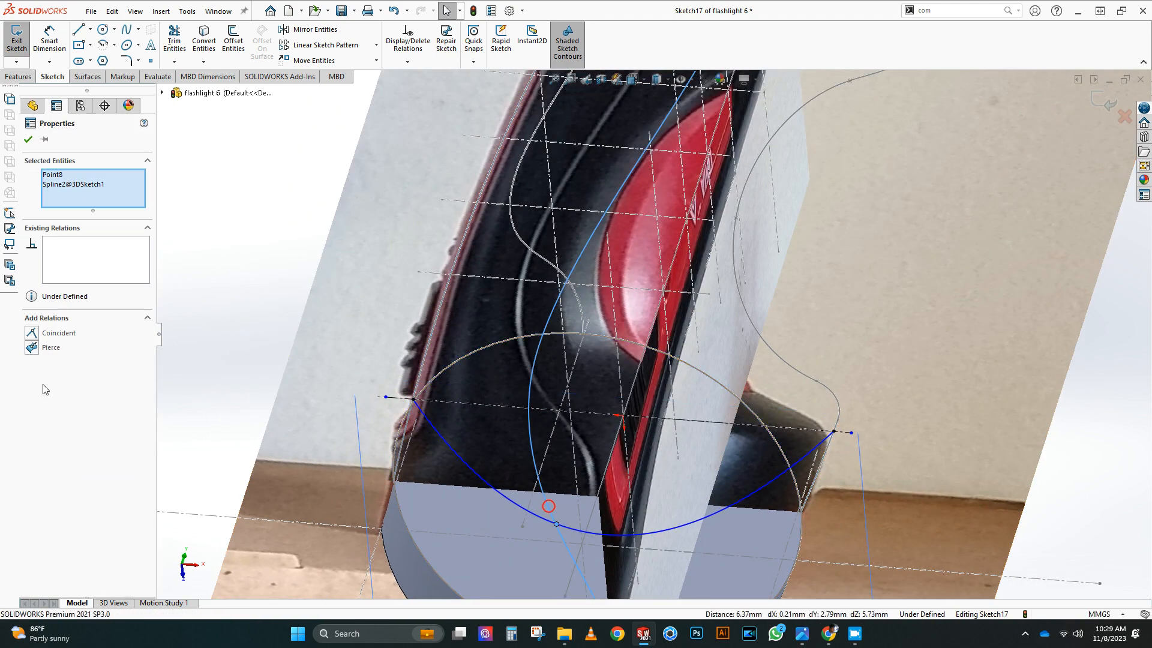
{"action": "left_click", "coordinate": [42, 347]}
Step: Make the tangent handles at both ends of the cross-section spline vertical
{"action": "left_click", "coordinate": [413, 399]}
{"action": "left_click", "coordinate": [426, 471]}
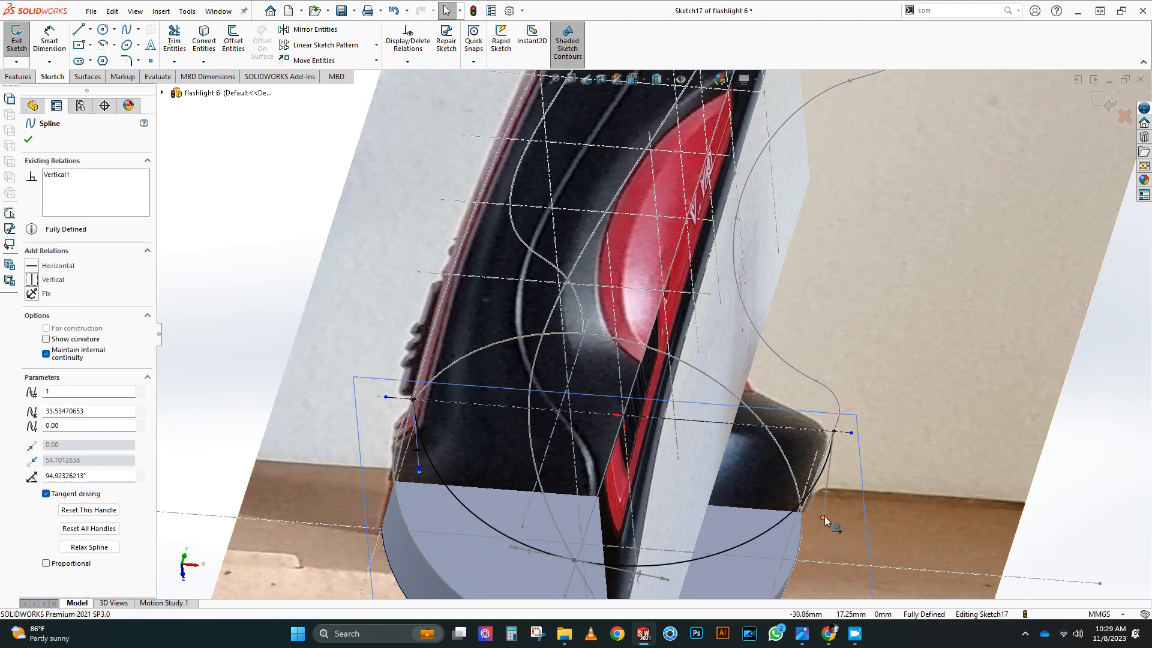
{"action": "scroll", "coordinate": [641, 403], "scroll_direction": "up", "scroll_amount": 4}
{"action": "middle_click_drag", "start_coordinate": [641, 404], "coordinate": [517, 412]}
{"action": "scroll", "coordinate": [674, 532], "scroll_direction": "down", "scroll_amount": 2}
Step: Mirror the spline about the centerline to close the cross-section and exit the sketch
{"action": "left_click", "coordinate": [306, 29]}
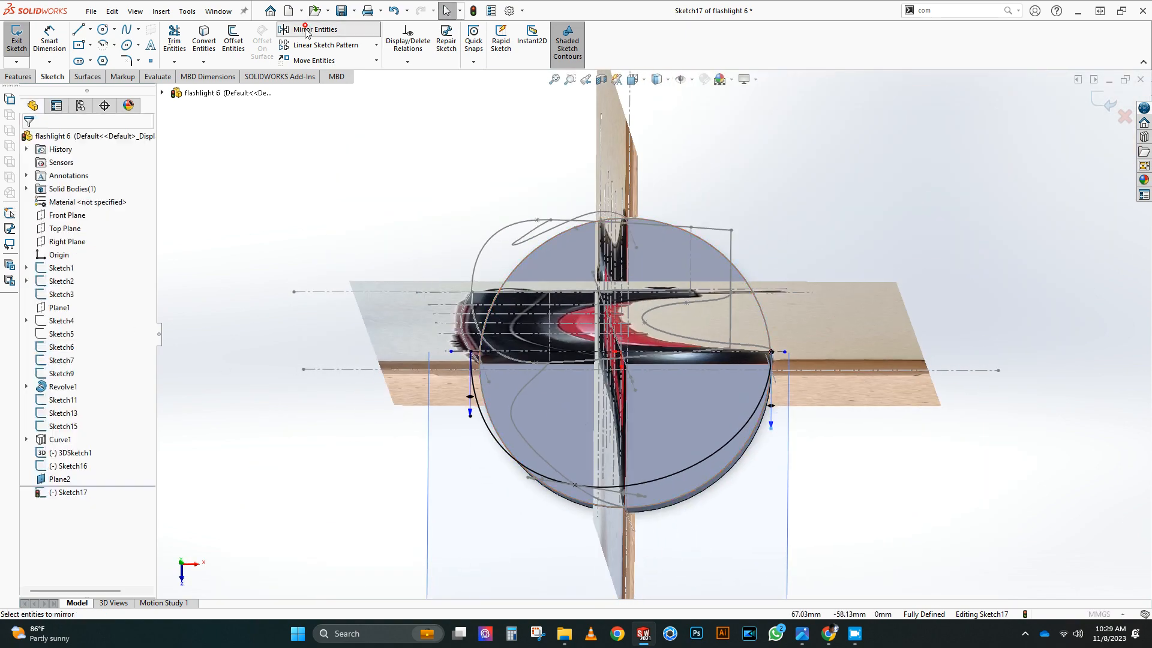
{"action": "left_click", "coordinate": [28, 140]}
{"action": "key", "text": "ctrl+8"}
{"action": "left_click", "coordinate": [550, 334]}
{"action": "scroll", "coordinate": [761, 313], "scroll_direction": "down", "scroll_amount": 1}
{"action": "left_click", "coordinate": [1105, 100]}
Step: Create a reference plane coincident with the guide line midway up the grip and perpendicular to the Front Plane
{"action": "mouse_move", "coordinate": [872, 326]}
{"action": "middle_mouse_down"}
{"action": "mouse_move", "coordinate": [807, 88]}
{"action": "mouse_move", "coordinate": [797, 106]}
{"action": "middle_mouse_up"}
{"action": "scroll", "coordinate": [624, 321], "scroll_direction": "down", "scroll_amount": 4}
{"action": "left_click", "coordinate": [618, 291]}
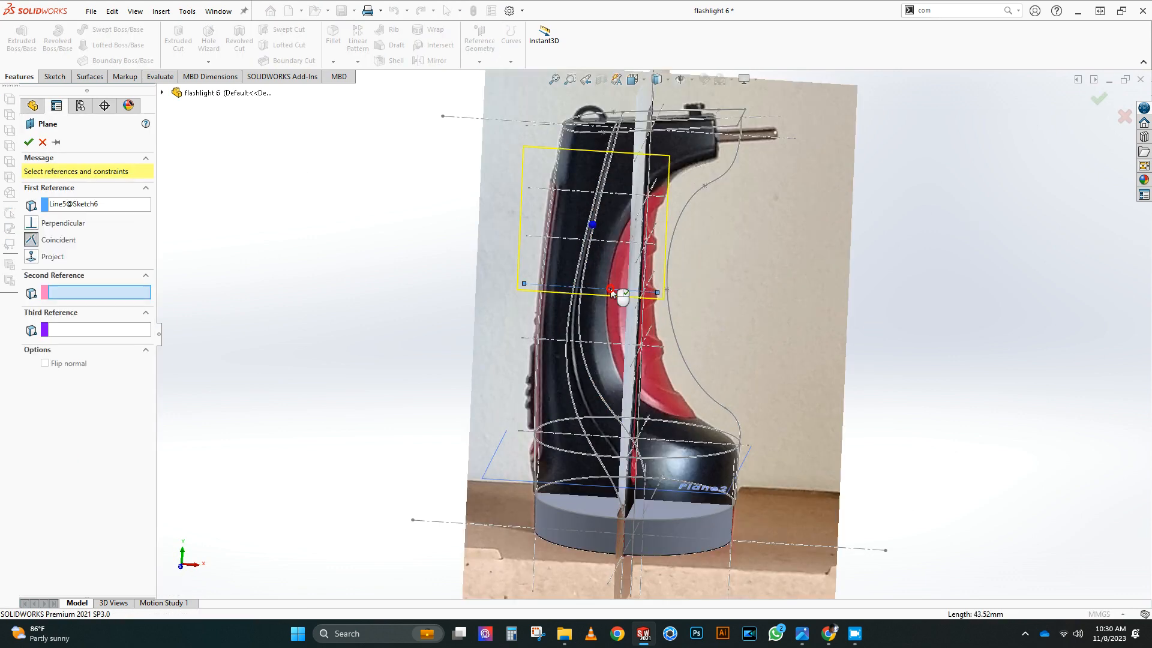
{"action": "left_click", "coordinate": [162, 93]}
{"action": "left_click", "coordinate": [217, 173]}
{"action": "left_click", "coordinate": [28, 141]}
Step: Start a sketch on the new mid-grip plane and draw a centerline extending past both sides of the body
{"action": "left_click", "coordinate": [54, 77]}
{"action": "left_click", "coordinate": [16, 37]}
{"action": "left_click", "coordinate": [90, 30]}
{"action": "left_click", "coordinate": [102, 59]}
{"action": "left_click_drag", "start_coordinate": [780, 421], "coordinate": [522, 421]}
{"action": "mouse_move", "coordinate": [517, 370]}
{"action": "middle_mouse_down"}
{"action": "mouse_move", "coordinate": [870, 420]}
{"action": "mouse_move", "coordinate": [810, 384]}
{"action": "middle_mouse_up"}
Step: Draw a three-point spline bowing out from the mid-grip centerline, with both ends on the centerline
{"action": "scroll", "coordinate": [651, 343], "scroll_direction": "down", "scroll_amount": 6}
{"action": "left_click", "coordinate": [127, 30]}
{"action": "middle_click_drag", "start_coordinate": [442, 300], "coordinate": [396, 233]}
{"action": "left_click", "coordinate": [383, 155]}
{"action": "left_click", "coordinate": [439, 210]}
{"action": "left_click", "coordinate": [556, 175]}
{"action": "key", "text": "Escape"}
{"action": "left_click", "coordinate": [607, 154]}
{"action": "scroll", "coordinate": [600, 336], "scroll_direction": "up", "scroll_amount": 4}
{"action": "scroll", "coordinate": [504, 252], "scroll_direction": "down", "scroll_amount": 6}
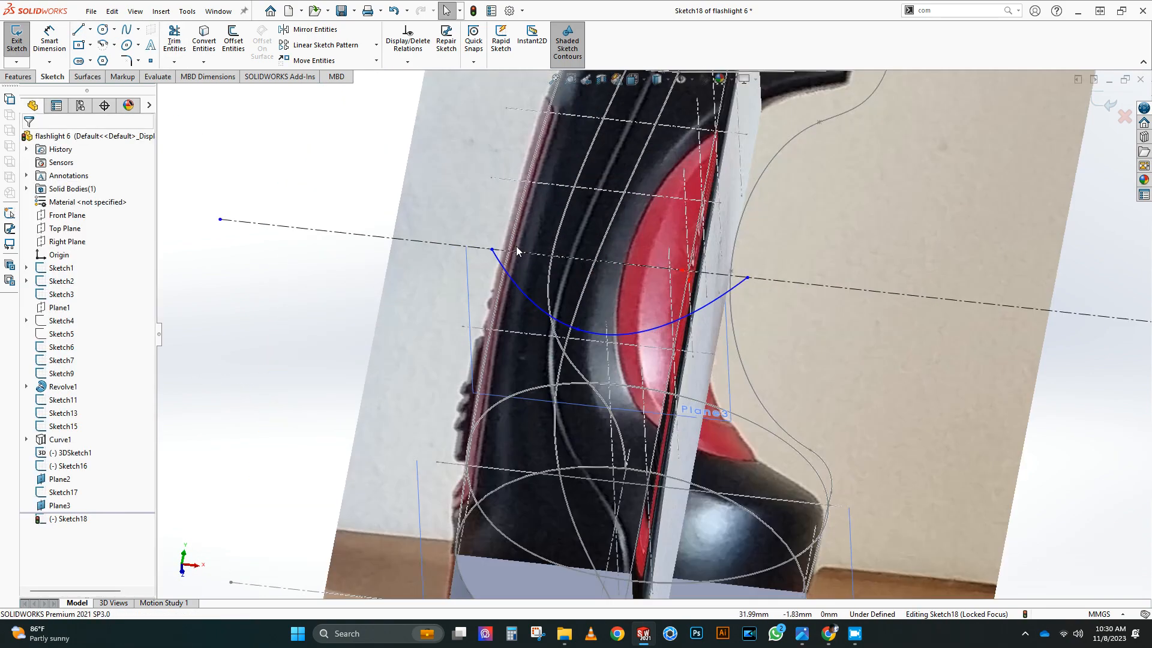
Step: Add Pierce relations tying the spline's ends to the outer profile and grip-side curves and its middle point to the 3D sketch curve
{"action": "left_click", "coordinate": [492, 249]}
{"action": "left_click", "coordinate": [511, 241], "text": "ctrl"}
{"action": "left_click", "coordinate": [747, 277]}
{"action": "left_click", "coordinate": [732, 300], "text": "ctrl"}
{"action": "left_click", "coordinate": [32, 376]}
{"action": "left_click", "coordinate": [576, 328]}
{"action": "left_click", "coordinate": [568, 317], "text": "ctrl"}
{"action": "left_click", "coordinate": [32, 347]}
Step: Make the end tangent handles of the mid-grip spline vertical
{"action": "left_click", "coordinate": [509, 251]}
{"action": "left_click", "coordinate": [523, 280]}
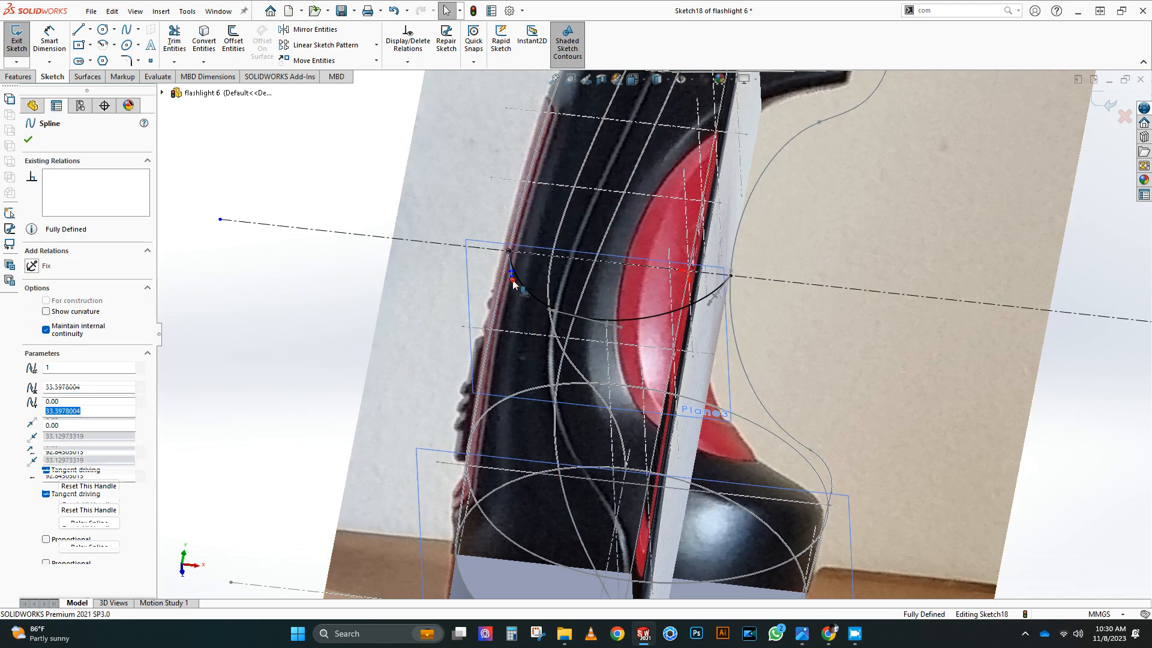
{"action": "middle_click_drag", "start_coordinate": [887, 355], "coordinate": [887, 420]}
{"action": "scroll", "coordinate": [613, 420], "scroll_direction": "up", "scroll_amount": 2}
Step: Mirror the mid-grip spline about its centerline into a closed section and exit the sketch
{"action": "left_click", "coordinate": [306, 33]}
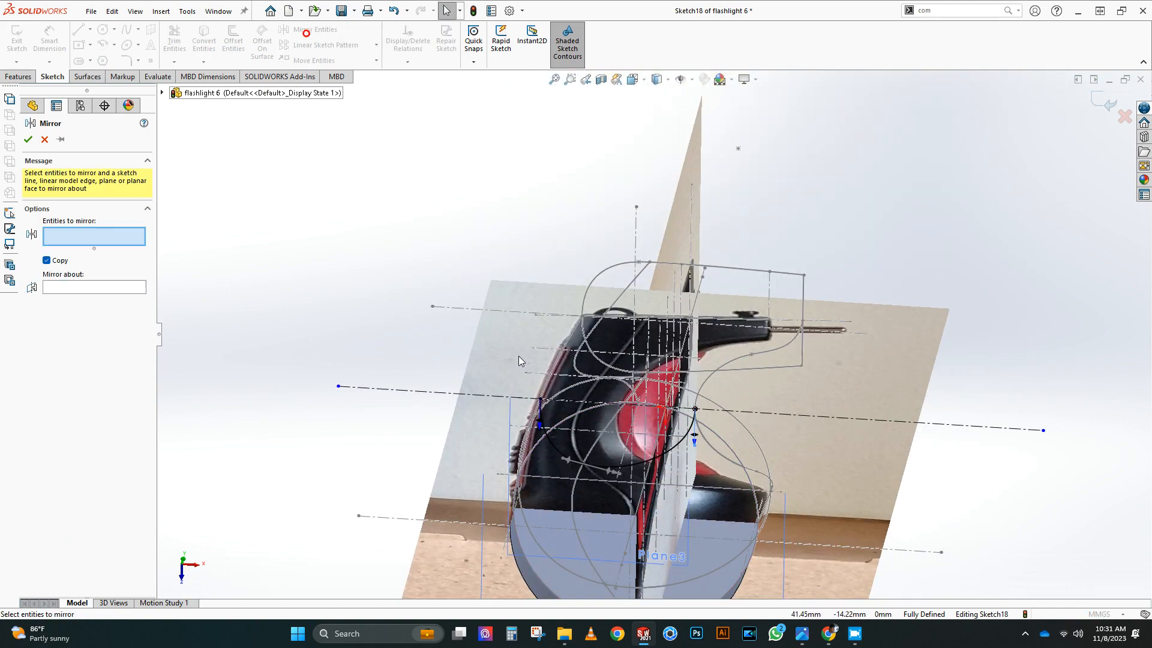
{"action": "left_click", "coordinate": [29, 139]}
{"action": "scroll", "coordinate": [648, 360], "scroll_direction": "up", "scroll_amount": 3}
{"action": "mouse_move", "coordinate": [822, 393]}
{"action": "middle_mouse_down"}
{"action": "mouse_move", "coordinate": [810, 481]}
{"action": "mouse_move", "coordinate": [847, 305]}
{"action": "middle_mouse_up"}
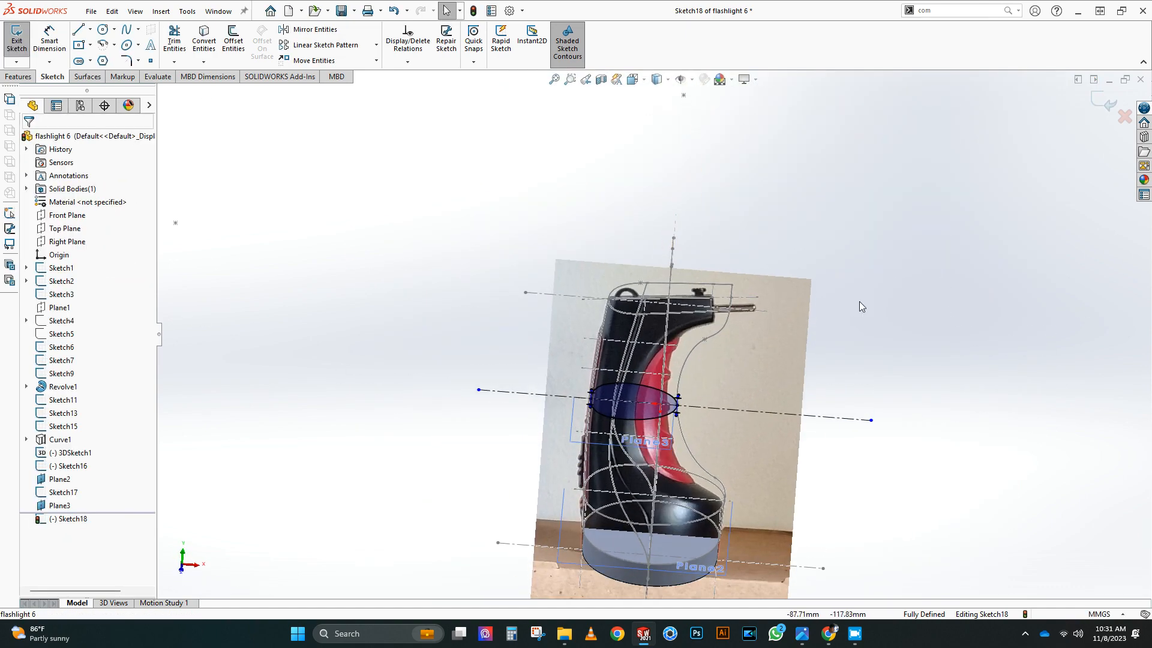
{"action": "left_click", "coordinate": [1097, 99]}
{"action": "left_click", "coordinate": [944, 309]}
{"action": "middle_click_drag", "start_coordinate": [880, 441], "coordinate": [811, 387], "text": "ctrl"}
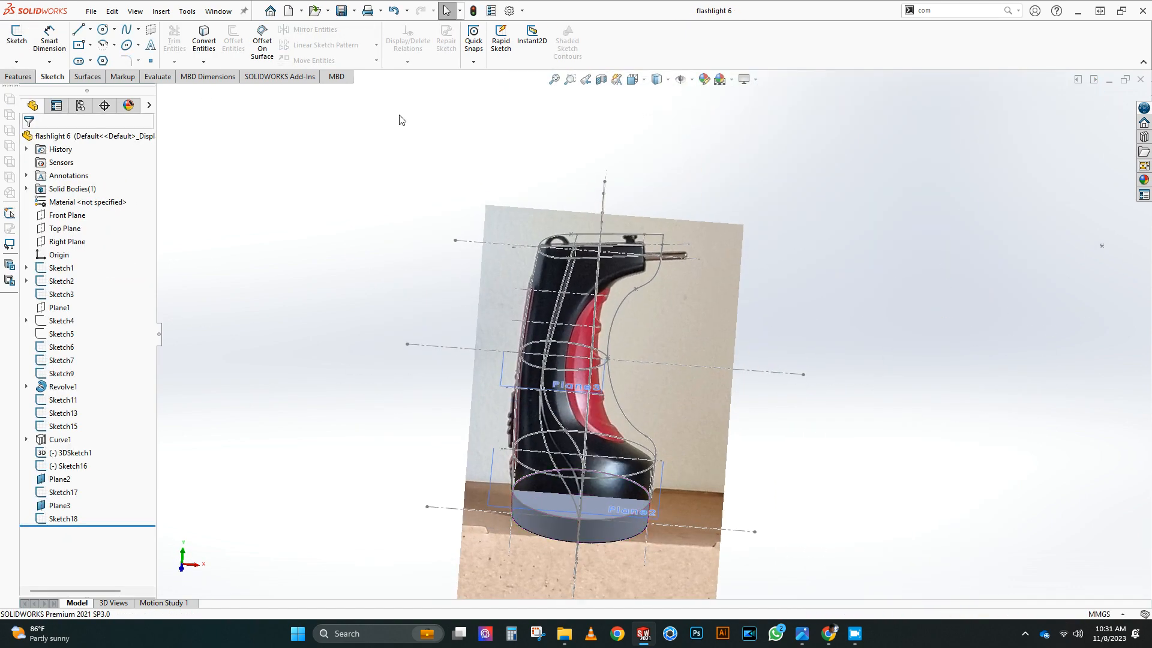
Step: Save the part under the new name flashlight 8
{"action": "left_click", "coordinate": [356, 12]}
{"action": "left_click", "coordinate": [370, 41]}
{"action": "left_click", "coordinate": [535, 364]}
{"action": "key", "text": "BackSpace"}
{"action": "type", "text": "8"}
{"action": "key", "text": "Return"}
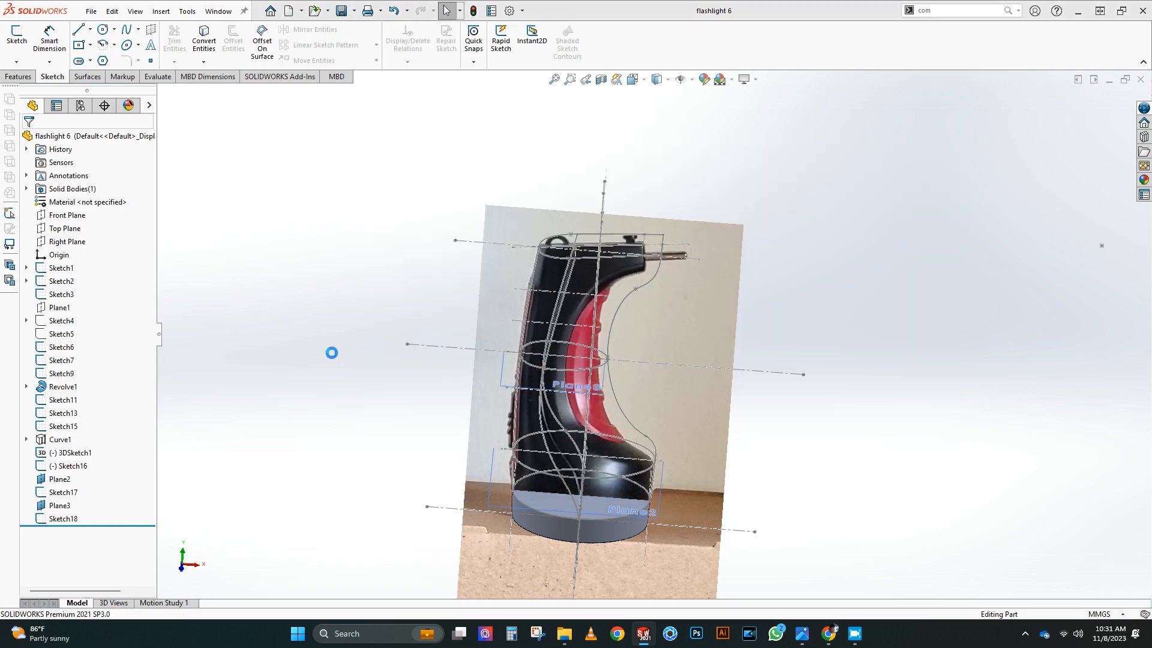
Step: Start a Boundary Boss using Sketch15, Sketch17, Sketch18 and the head outline Sketch9 as Direction 1 curves
{"action": "middle_click_drag", "start_coordinate": [759, 363], "coordinate": [660, 384]}
{"action": "left_click", "coordinate": [18, 77]}
{"action": "left_click", "coordinate": [118, 60]}
{"action": "left_click", "coordinate": [509, 510]}
{"action": "left_click", "coordinate": [480, 487]}
{"action": "left_click", "coordinate": [477, 367]}
{"action": "left_click", "coordinate": [496, 237]}
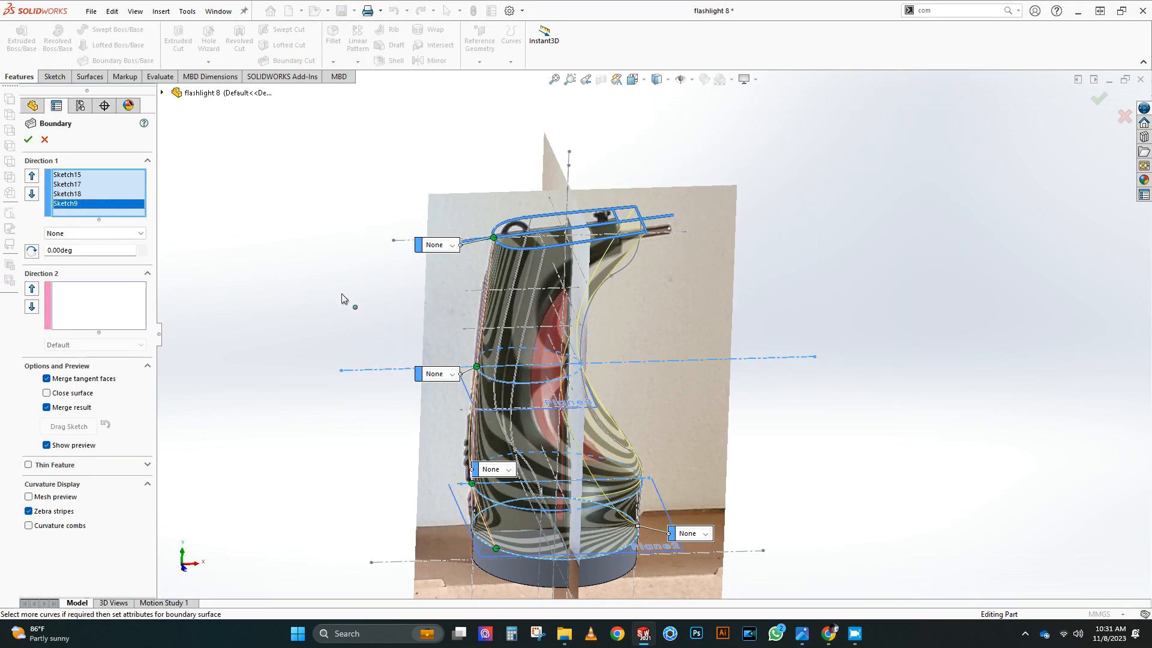
Step: Add Sketch11, the 3D sketch's open loop and Sketch16 as Direction 2 curves and create the boundary body
{"action": "left_click", "coordinate": [477, 393]}
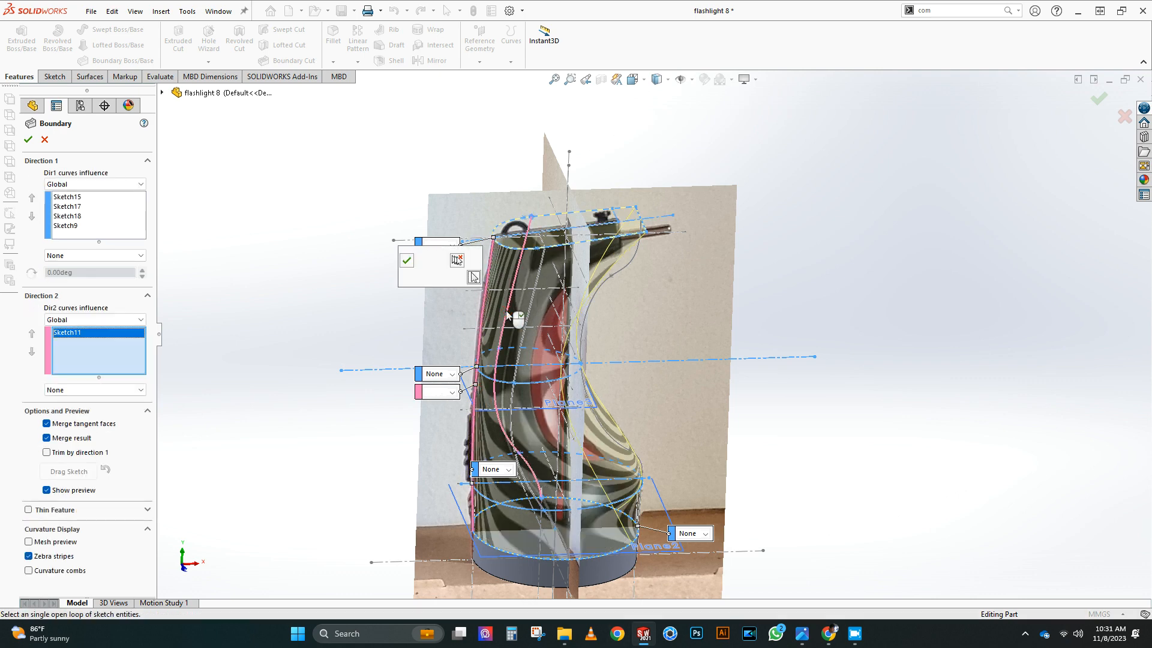
{"action": "left_click", "coordinate": [634, 259]}
{"action": "left_click", "coordinate": [634, 258]}
{"action": "left_click", "coordinate": [520, 359]}
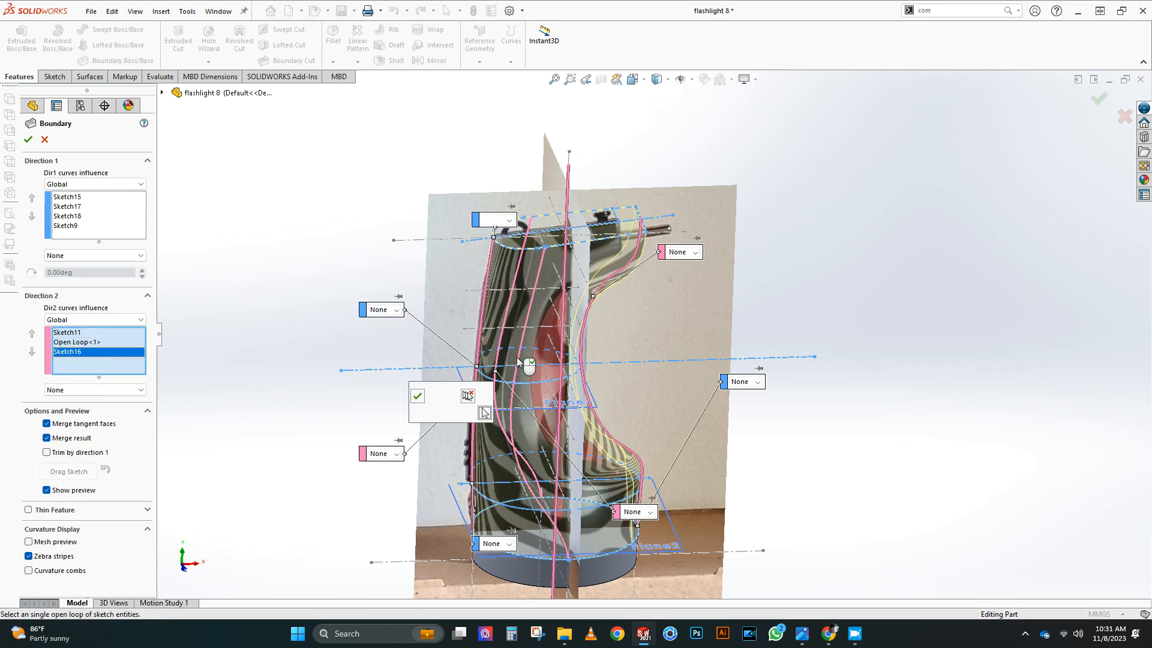
{"action": "right_click", "coordinate": [521, 359]}
{"action": "left_click", "coordinate": [29, 139]}
Step: Hide Sketch1 and Sketch2, which hold the flashlight reference pictures
{"action": "middle_click_drag", "start_coordinate": [262, 288], "coordinate": [710, 383]}
{"action": "left_click", "coordinate": [61, 267]}
{"action": "left_click", "coordinate": [80, 246]}
{"action": "left_click", "coordinate": [61, 281]}
{"action": "left_click", "coordinate": [82, 258]}
{"action": "mouse_move", "coordinate": [420, 330]}
{"action": "middle_mouse_down"}
{"action": "mouse_move", "coordinate": [496, 332]}
{"action": "mouse_move", "coordinate": [664, 398]}
{"action": "mouse_move", "coordinate": [833, 398]}
{"action": "mouse_move", "coordinate": [832, 455]}
{"action": "mouse_move", "coordinate": [846, 422]}
{"action": "mouse_move", "coordinate": [795, 437]}
{"action": "mouse_move", "coordinate": [978, 416]}
{"action": "mouse_move", "coordinate": [722, 373]}
{"action": "mouse_move", "coordinate": [840, 456]}
{"action": "mouse_move", "coordinate": [951, 493]}
{"action": "mouse_move", "coordinate": [777, 411]}
{"action": "mouse_move", "coordinate": [523, 441]}
{"action": "middle_mouse_up"}
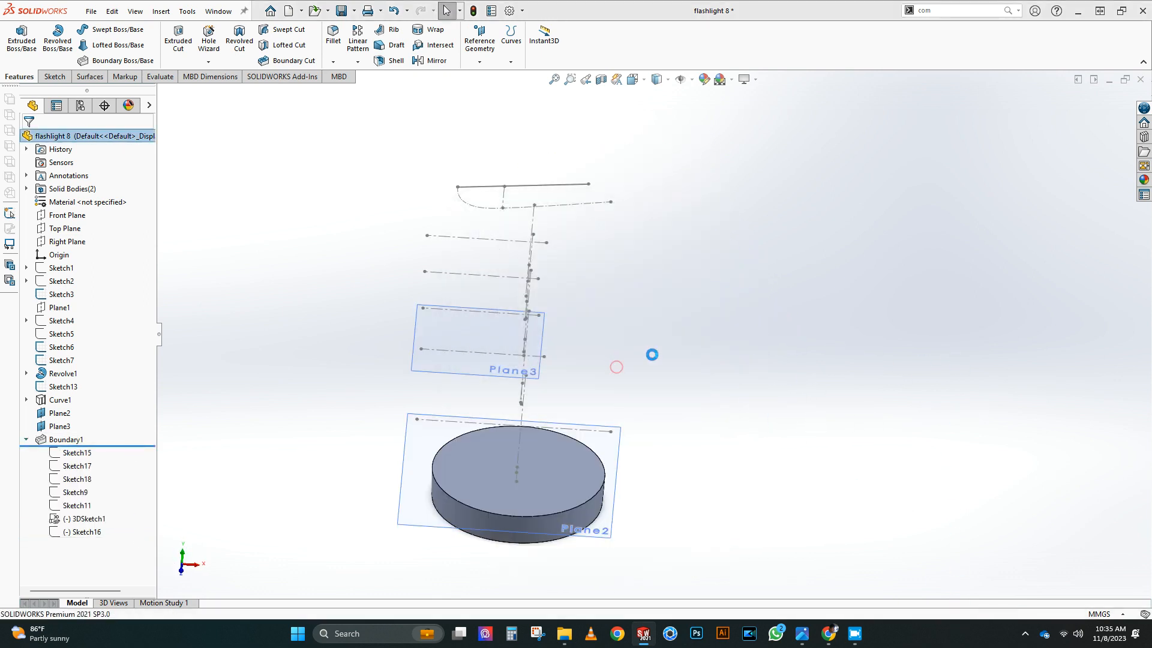
Step: Roll the model back to before Boundary1 and show its guide curves and cross-section sketches
{"action": "scroll", "coordinate": [465, 403], "scroll_direction": "up", "scroll_amount": 1}
{"action": "middle_click_drag", "start_coordinate": [464, 403], "coordinate": [478, 366]}
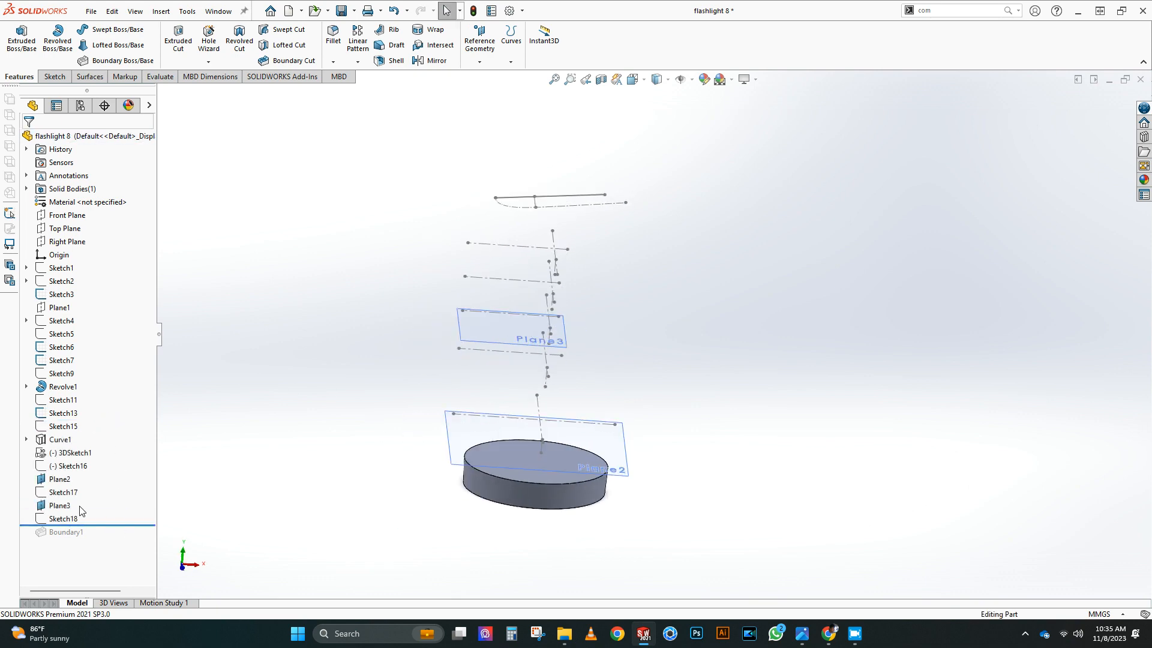
{"action": "left_click", "coordinate": [69, 448]}
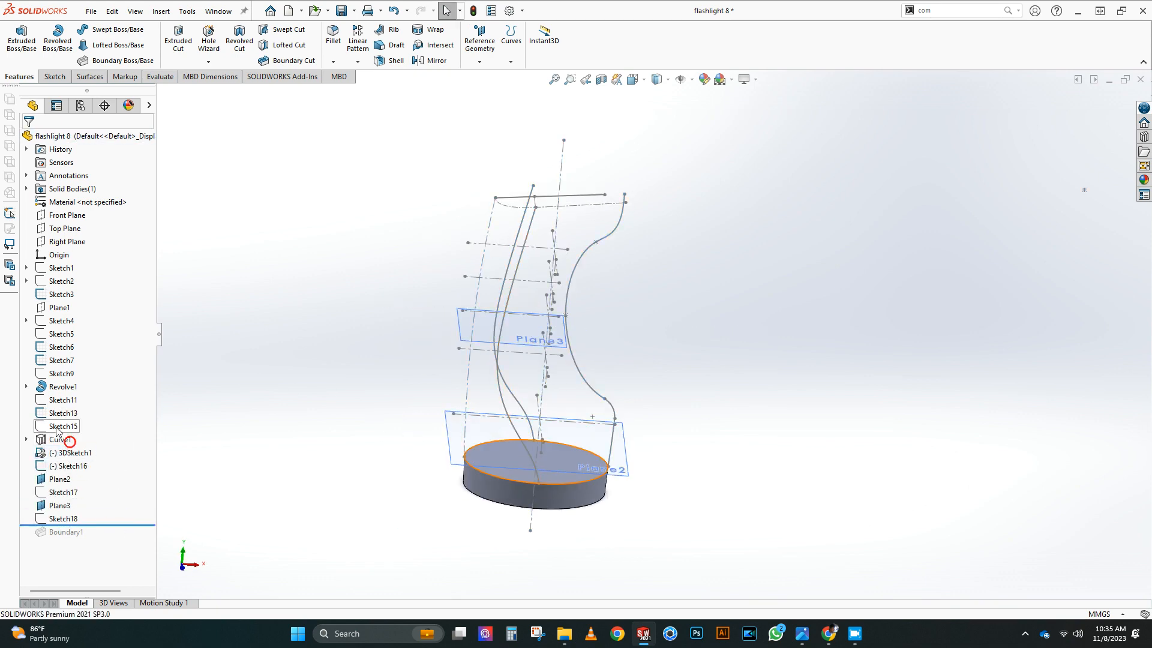
{"action": "mouse_move", "coordinate": [624, 270]}
{"action": "middle_mouse_down"}
{"action": "mouse_move", "coordinate": [668, 291]}
{"action": "mouse_move", "coordinate": [610, 334]}
{"action": "middle_mouse_up"}
{"action": "left_click", "coordinate": [63, 492]}
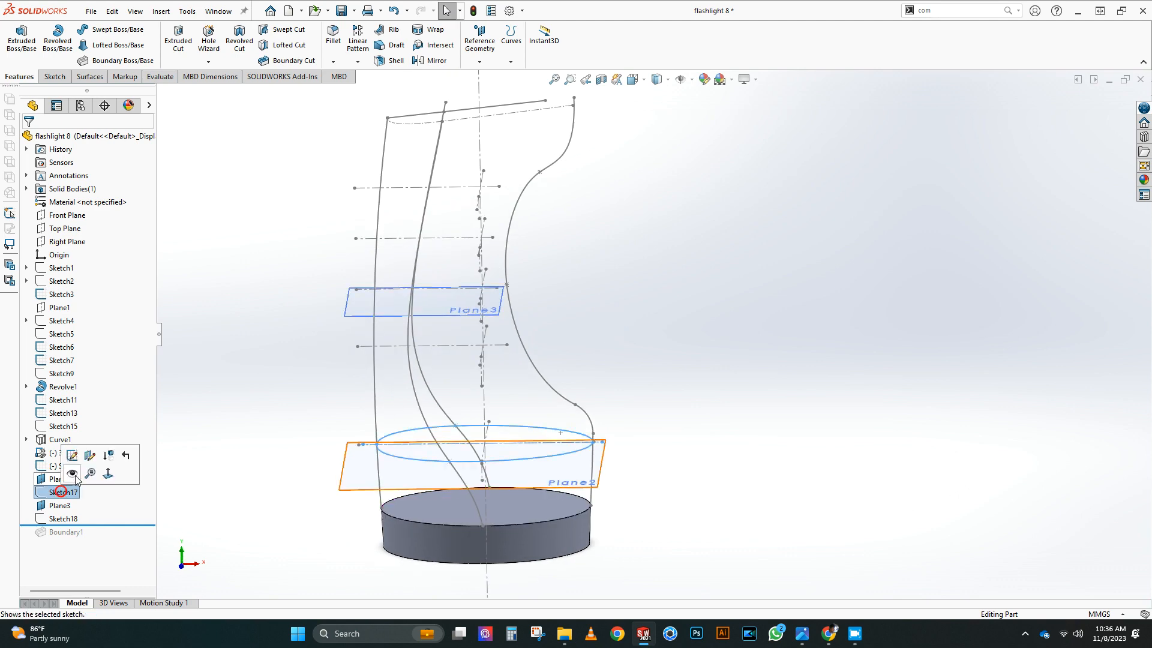
Step: Create a reference plane coincident with the guide line between Plane2 and Plane3, perpendicular to the Front Plane
{"action": "mouse_move", "coordinate": [274, 384]}
{"action": "middle_mouse_down"}
{"action": "mouse_move", "coordinate": [326, 403]}
{"action": "mouse_move", "coordinate": [360, 378]}
{"action": "middle_mouse_up"}
{"action": "left_click", "coordinate": [396, 354]}
{"action": "left_click", "coordinate": [482, 53]}
{"action": "left_click", "coordinate": [490, 75]}
{"action": "left_click", "coordinate": [210, 173]}
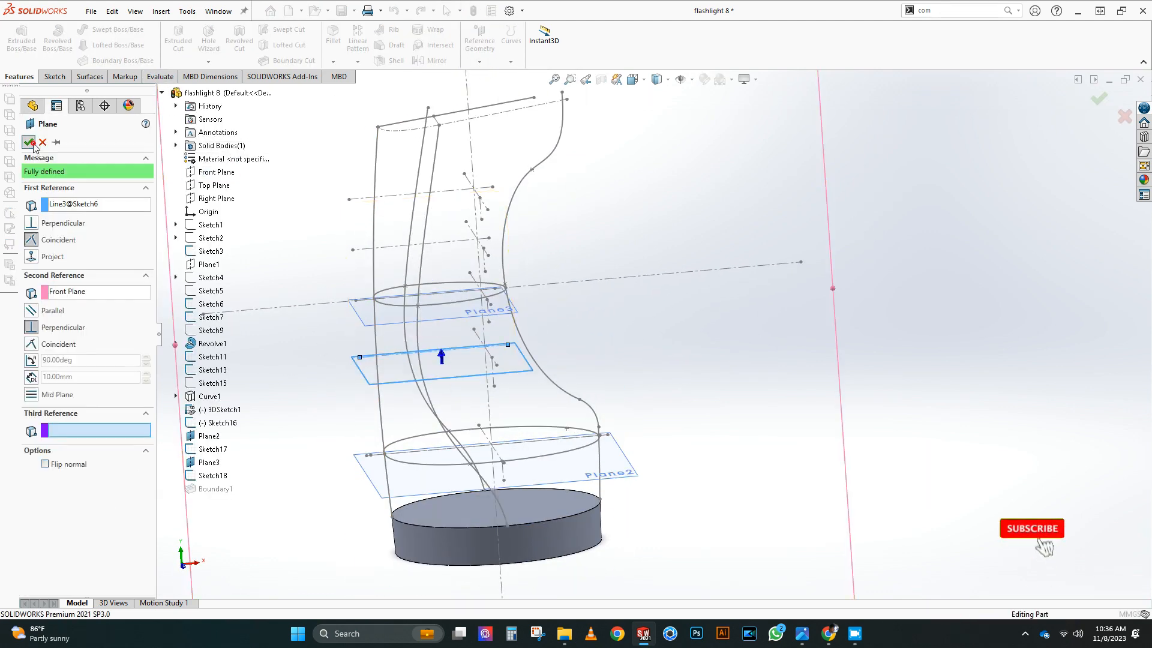
{"action": "left_click", "coordinate": [29, 134]}
Step: Start a sketch on the plane between Plane2 and Plane3 and draw a centerline across the body
{"action": "left_click", "coordinate": [16, 36]}
{"action": "left_click", "coordinate": [90, 29]}
{"action": "left_click", "coordinate": [102, 59]}
{"action": "left_click", "coordinate": [529, 389]}
{"action": "left_click", "coordinate": [826, 388]}
{"action": "double_click", "coordinate": [851, 363]}
{"action": "middle_click_drag", "start_coordinate": [851, 363], "coordinate": [517, 242]}
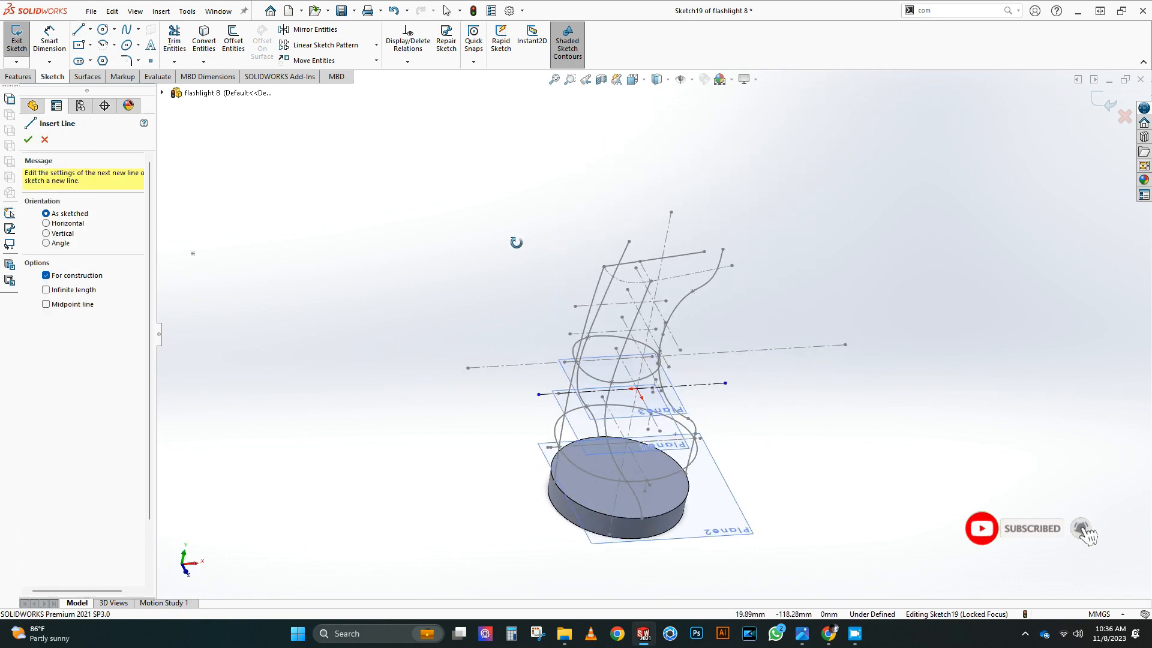
Step: Draw a three-point spline bowing out from the new centerline, with both ends on it
{"action": "scroll", "coordinate": [597, 414], "scroll_direction": "down", "scroll_amount": 3}
{"action": "left_click", "coordinate": [126, 29]}
{"action": "scroll", "coordinate": [584, 451], "scroll_direction": "down", "scroll_amount": 3}
{"action": "left_click", "coordinate": [491, 306]}
{"action": "left_click", "coordinate": [631, 392]}
{"action": "left_click", "coordinate": [818, 291]}
{"action": "key", "text": "Escape"}
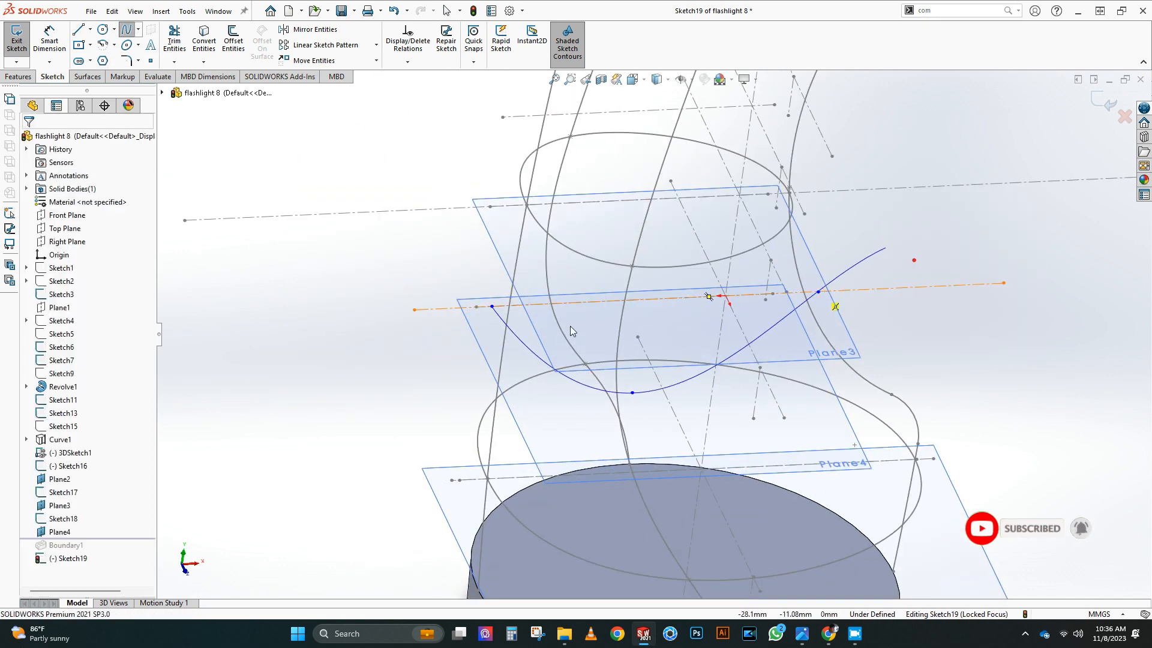
Step: Pierce the new spline's two ends to the outer profile and grip-side curves and its middle point to the 3D sketch curve
{"action": "left_click", "coordinate": [492, 306]}
{"action": "left_click", "coordinate": [513, 288], "text": "ctrl"}
{"action": "left_click", "coordinate": [36, 376]}
{"action": "left_click", "coordinate": [818, 291]}
{"action": "left_click", "coordinate": [802, 284], "text": "ctrl"}
{"action": "left_click", "coordinate": [36, 376]}
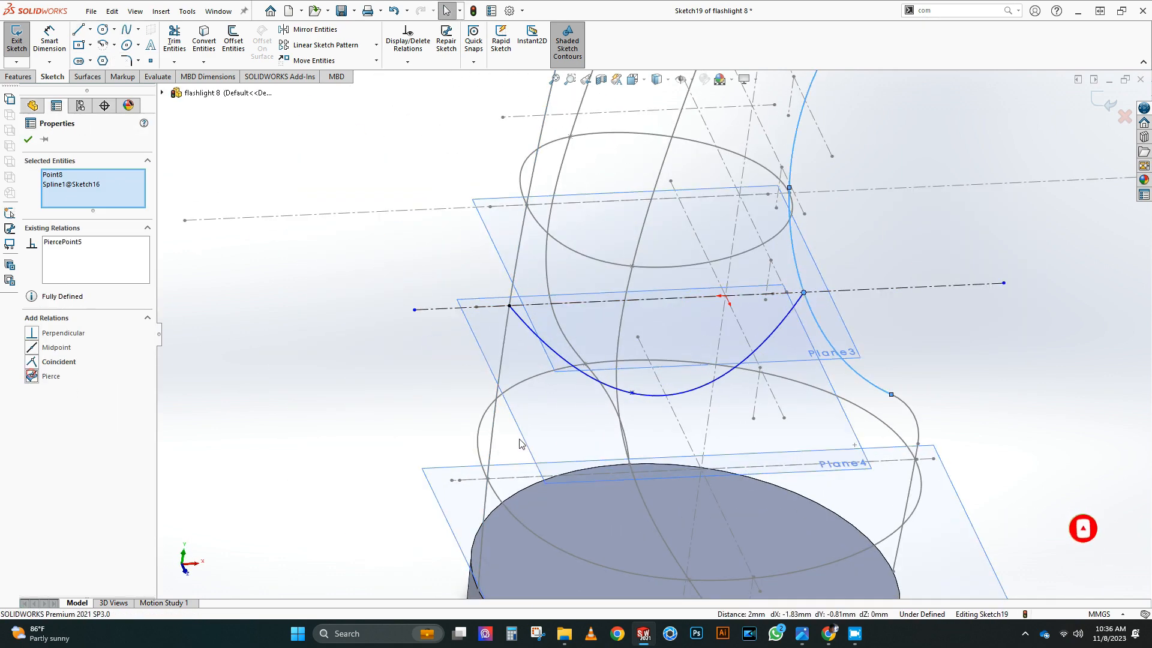
{"action": "left_click", "coordinate": [36, 348]}
Step: Bring out the new spline's end tangent handles and make them vertical
{"action": "scroll", "coordinate": [480, 354], "scroll_direction": "up", "scroll_amount": 2}
{"action": "middle_click_drag", "start_coordinate": [480, 354], "coordinate": [456, 520]}
{"action": "left_click", "coordinate": [575, 333]}
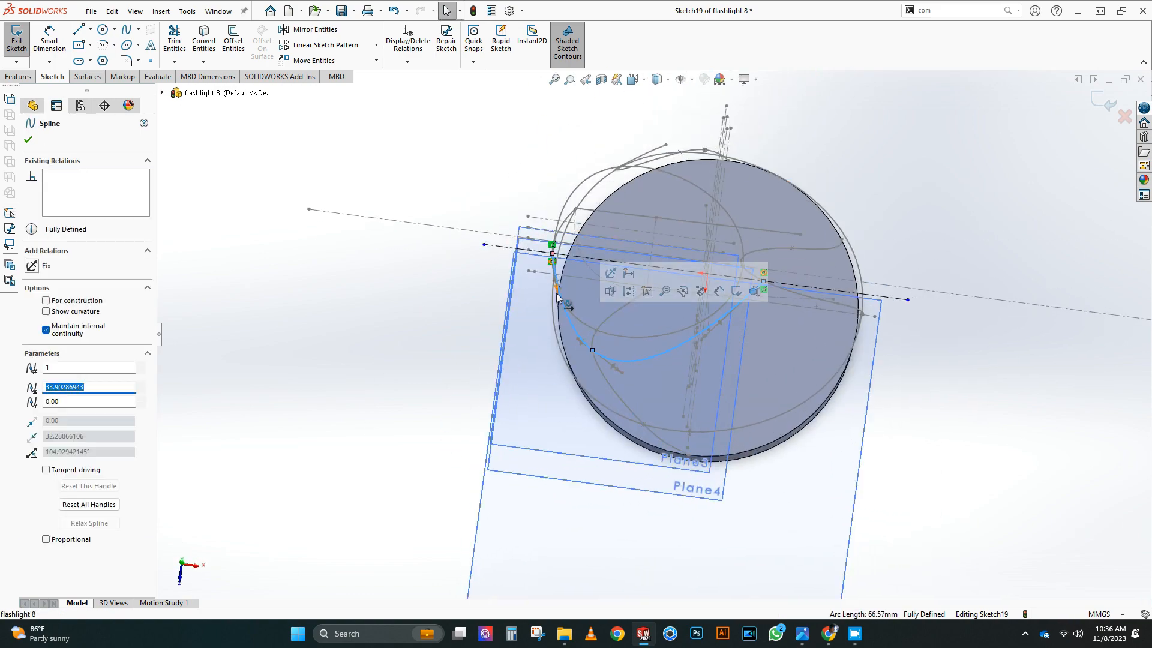
{"action": "left_click_drag", "start_coordinate": [557, 290], "coordinate": [544, 297]}
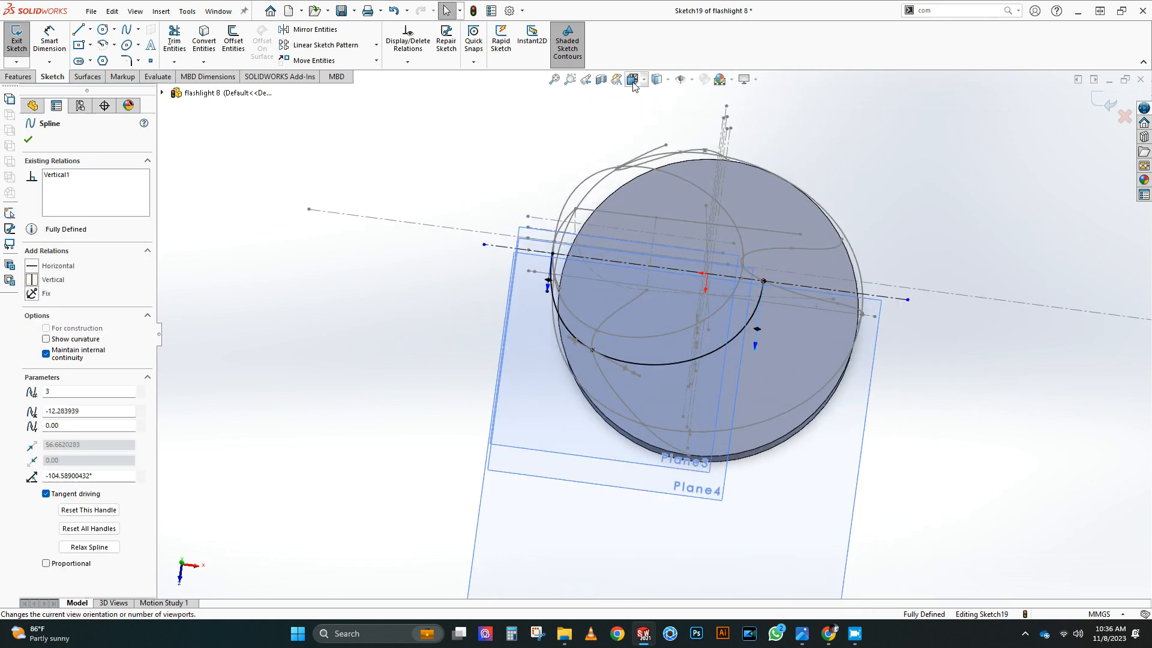
Step: Mirror the spline about the centerline in top view and exit the completed section sketch
{"action": "left_click", "coordinate": [633, 84]}
{"action": "left_click", "coordinate": [614, 286]}
{"action": "left_click", "coordinate": [308, 29]}
{"action": "left_click", "coordinate": [503, 405]}
{"action": "right_click", "coordinate": [537, 283]}
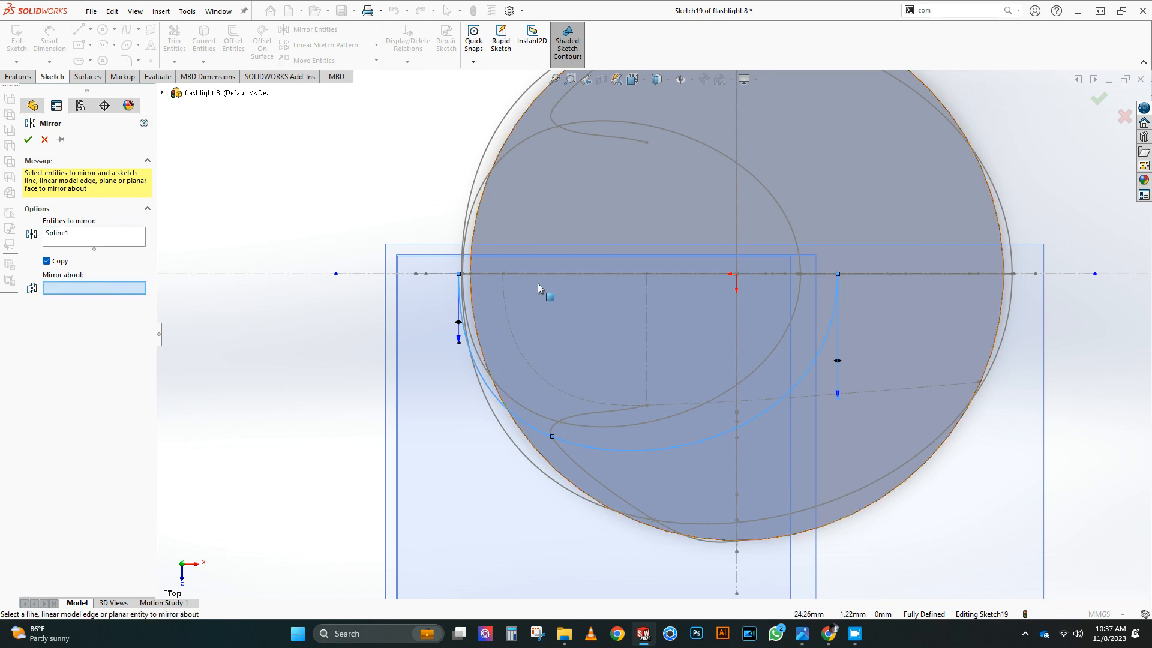
{"action": "left_click", "coordinate": [537, 274]}
{"action": "left_click", "coordinate": [27, 139]}
{"action": "scroll", "coordinate": [827, 257], "scroll_direction": "up", "scroll_amount": 1}
{"action": "double_click", "coordinate": [1062, 372]}
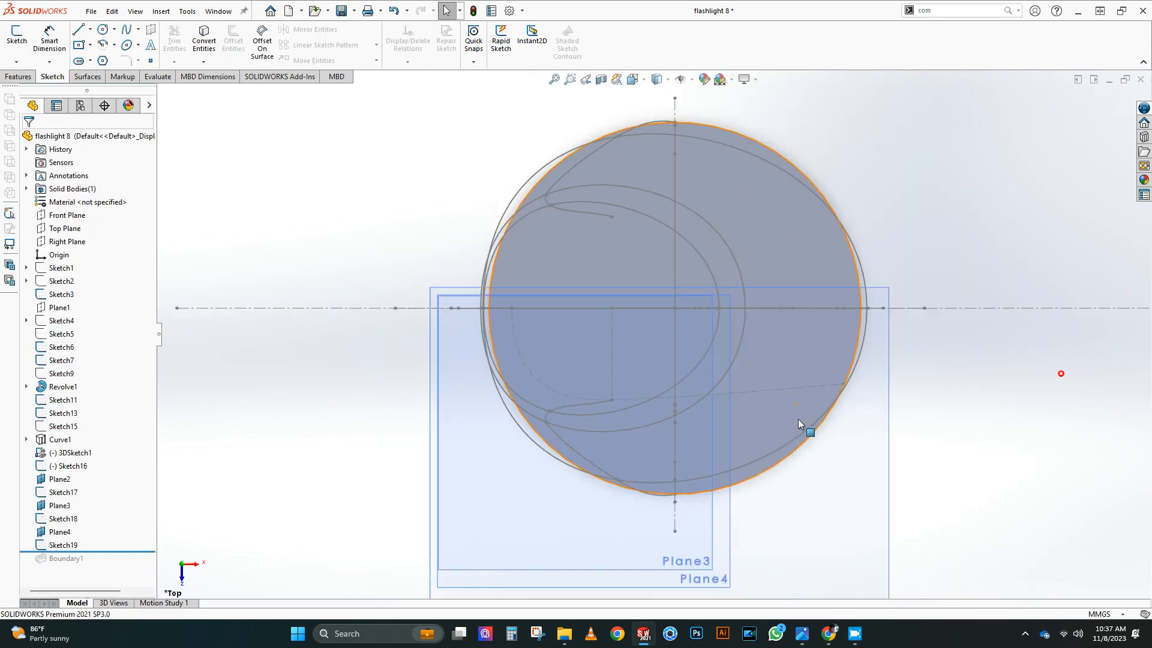
Step: Roll forward past Boundary1 and edit it to include the new Sketch19 section as a Direction 1 curve
{"action": "left_click_drag", "start_coordinate": [135, 551], "coordinate": [103, 564]}
{"action": "left_click", "coordinate": [59, 468]}
{"action": "left_click", "coordinate": [88, 431]}
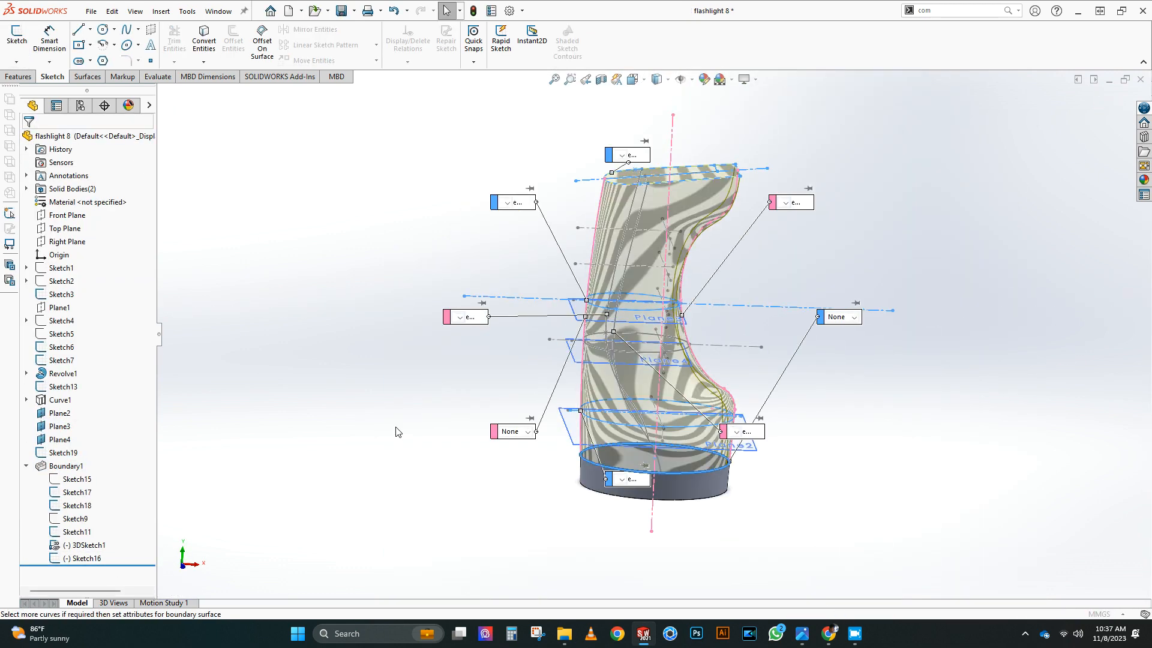
{"action": "left_click", "coordinate": [602, 354]}
{"action": "mouse_move", "coordinate": [280, 363]}
{"action": "middle_mouse_down"}
{"action": "mouse_move", "coordinate": [452, 381]}
{"action": "mouse_move", "coordinate": [471, 407]}
{"action": "mouse_move", "coordinate": [438, 409]}
{"action": "middle_mouse_up"}
{"action": "left_click", "coordinate": [29, 140]}
Step: Hide the boundary feature's section and guide-curve sketches and save the part
{"action": "left_click", "coordinate": [60, 453]}
{"action": "left_click", "coordinate": [397, 432]}
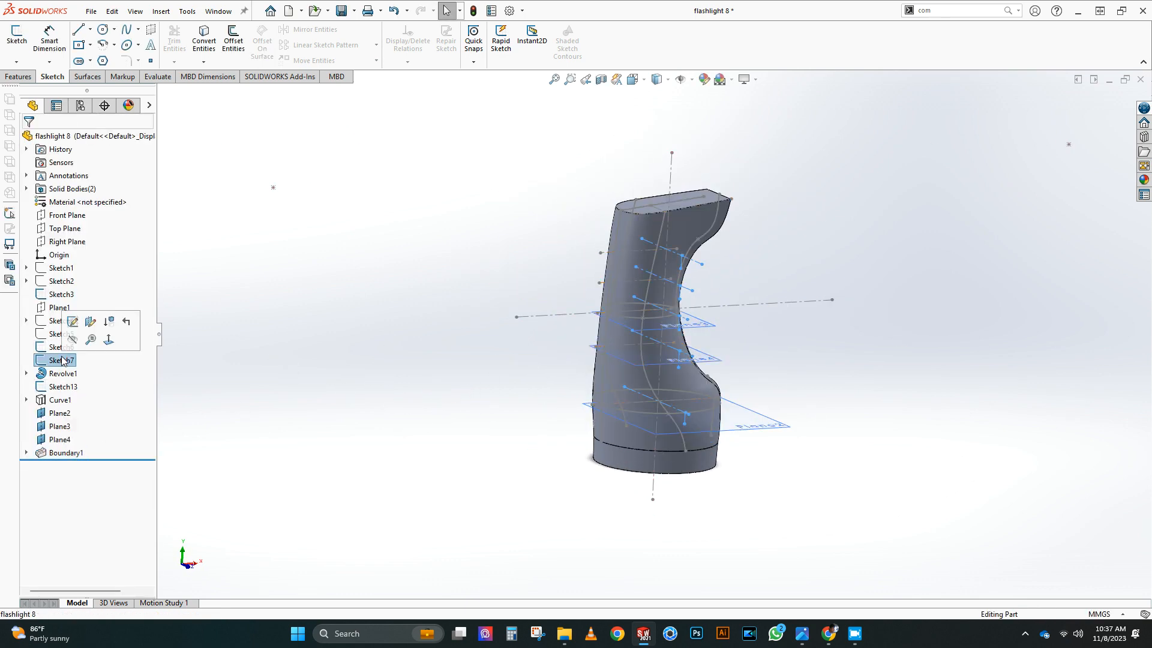
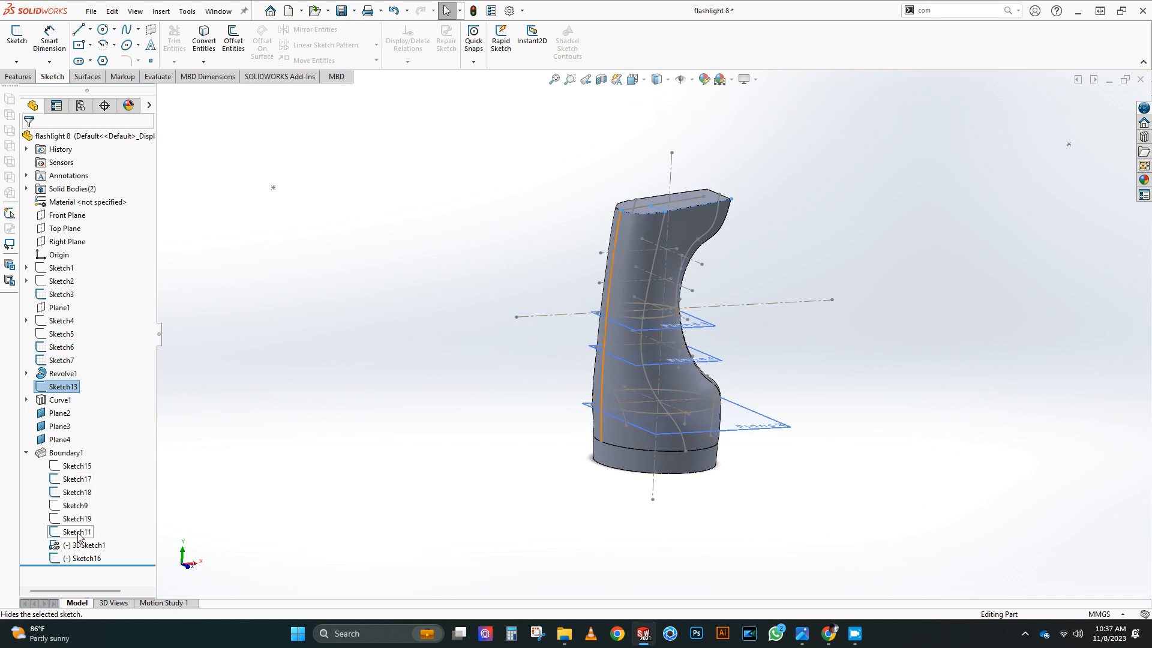
{"action": "scroll", "coordinate": [630, 402], "scroll_direction": "down", "scroll_amount": 3}
{"action": "middle_click_drag", "start_coordinate": [629, 402], "coordinate": [403, 202]}
{"action": "scroll", "coordinate": [403, 203], "scroll_direction": "up", "scroll_amount": 3}
{"action": "scroll", "coordinate": [720, 333], "scroll_direction": "down", "scroll_amount": 3}
{"action": "middle_click_drag", "start_coordinate": [720, 333], "coordinate": [664, 294]}
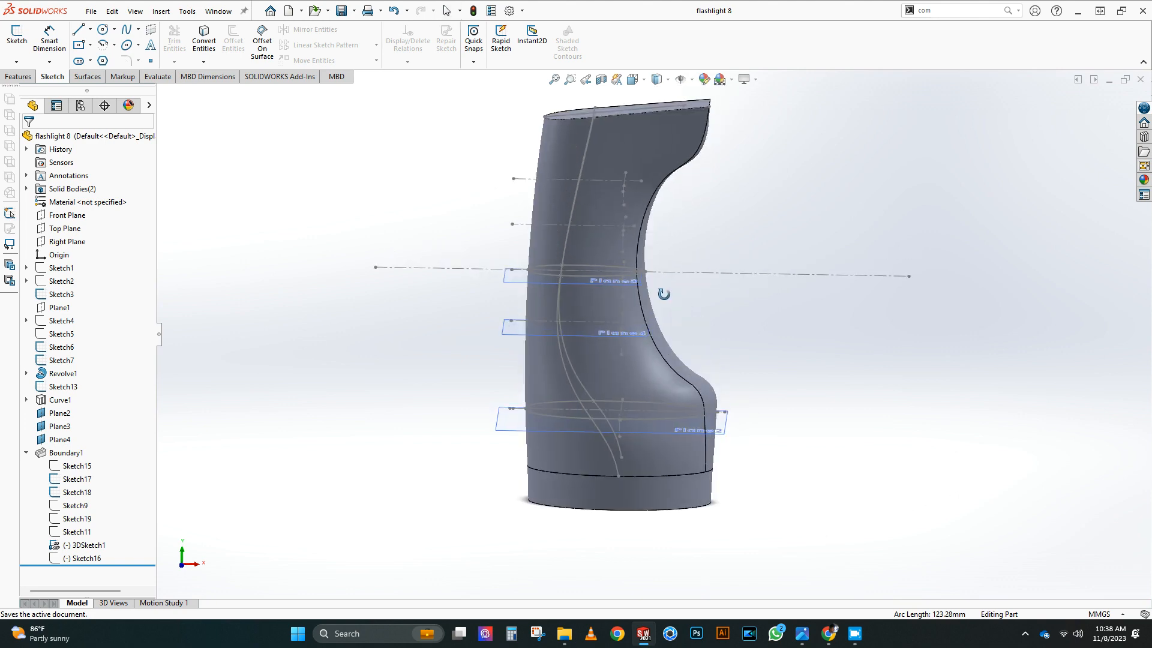
{"action": "left_click", "coordinate": [26, 453]}
{"action": "key", "text": "z"}
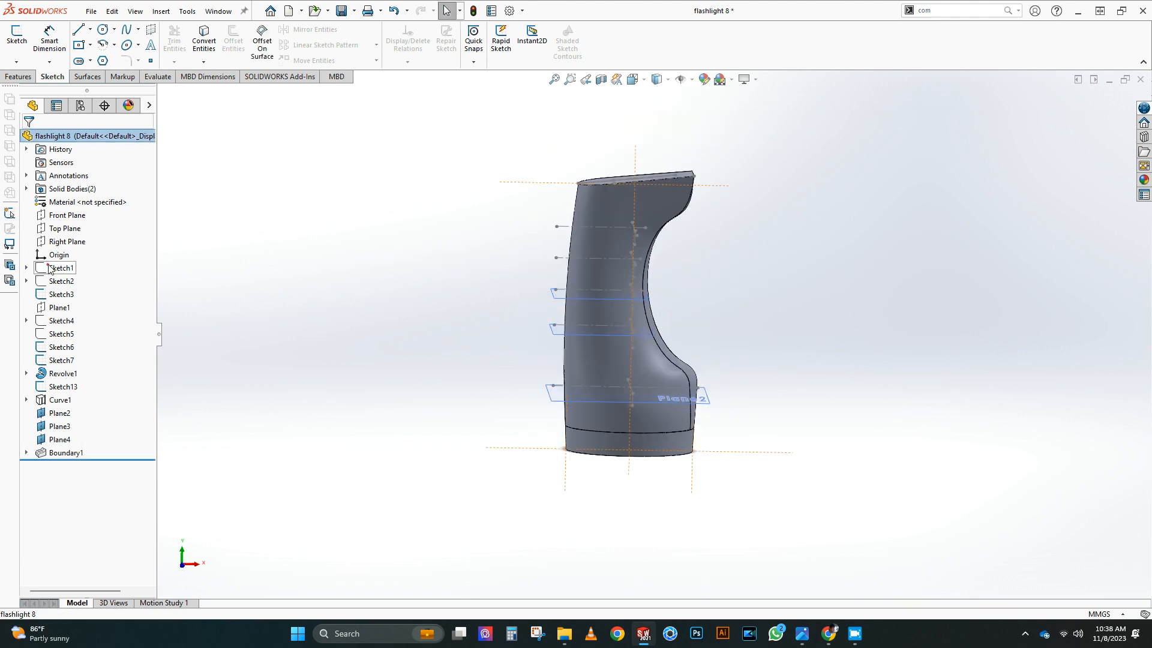
Step: Show the Sketch1 reference picture in front view with the body displayed without shading
{"action": "left_click", "coordinate": [61, 267]}
{"action": "left_click", "coordinate": [90, 239]}
{"action": "left_click", "coordinate": [632, 80]}
{"action": "left_click", "coordinate": [586, 336]}
{"action": "left_click", "coordinate": [658, 79]}
{"action": "left_click", "coordinate": [655, 162]}
{"action": "scroll", "coordinate": [780, 207], "scroll_direction": "down", "scroll_amount": 1}
Step: Start a sketch on the Front Plane and draw a three-point spline curving around the red grip insert
{"action": "left_click", "coordinate": [73, 215]}
{"action": "left_click", "coordinate": [84, 185]}
{"action": "left_click", "coordinate": [126, 30]}
{"action": "scroll", "coordinate": [702, 144], "scroll_direction": "down", "scroll_amount": 3}
{"action": "left_click", "coordinate": [722, 181]}
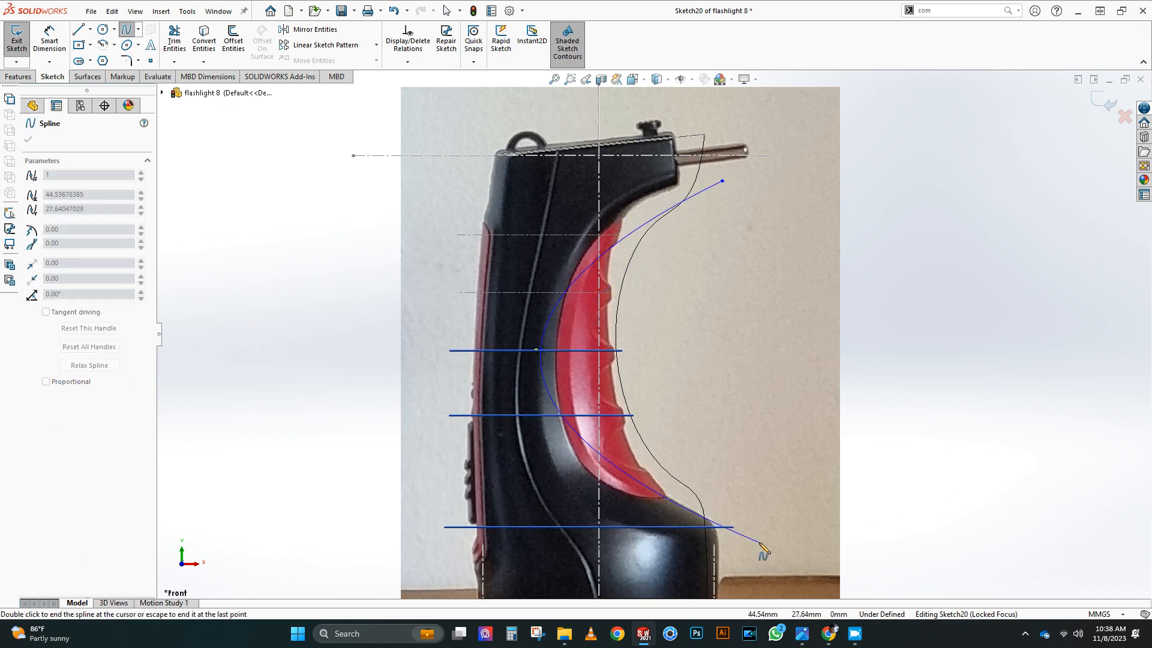
{"action": "key", "text": "Escape"}
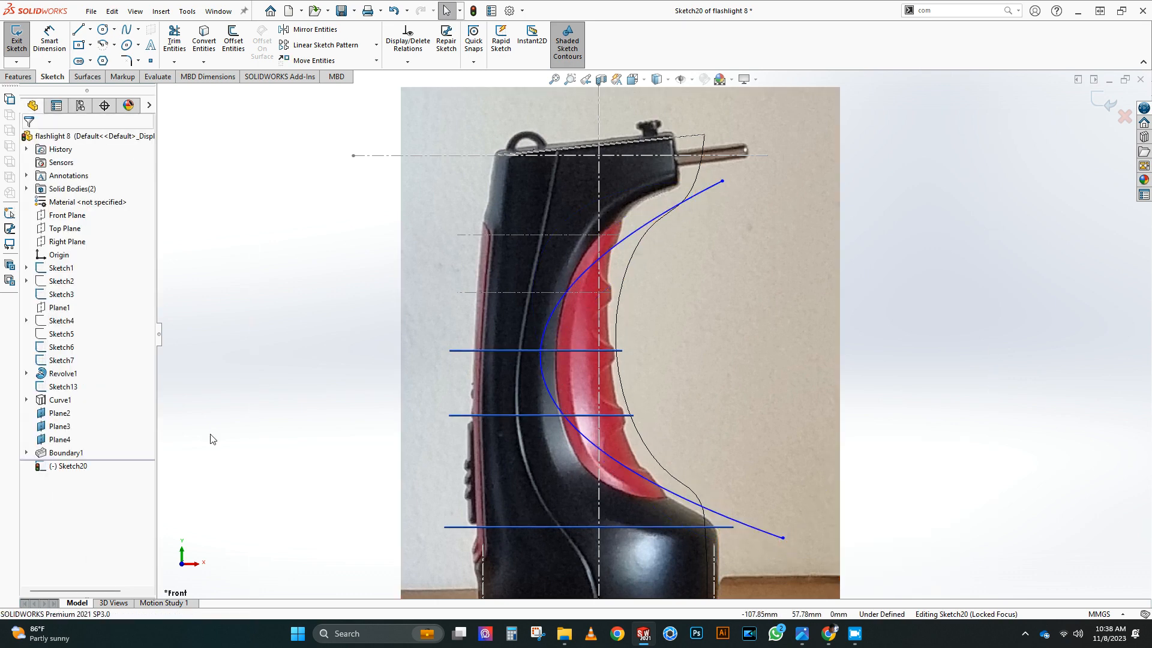
Step: Reshape the spline's lower end and tangent handles so it curves around the black recess below the red grip insert
{"action": "left_click", "coordinate": [91, 540]}
{"action": "scroll", "coordinate": [735, 474], "scroll_direction": "down", "scroll_amount": 2}
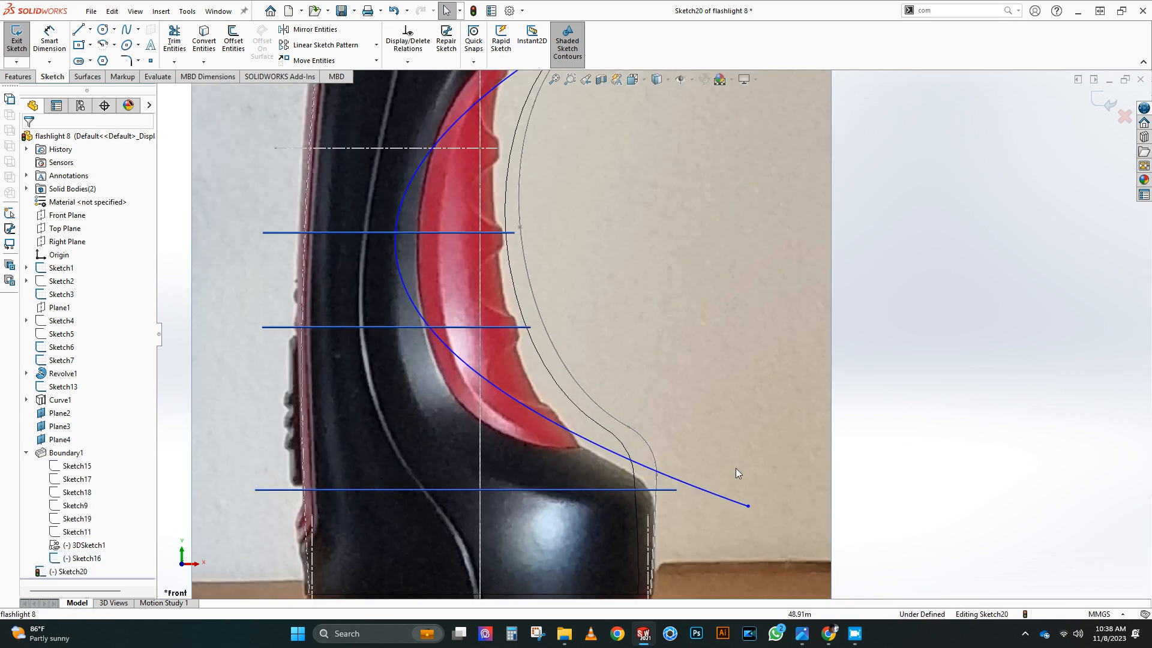
{"action": "left_click_drag", "start_coordinate": [747, 507], "coordinate": [561, 420]}
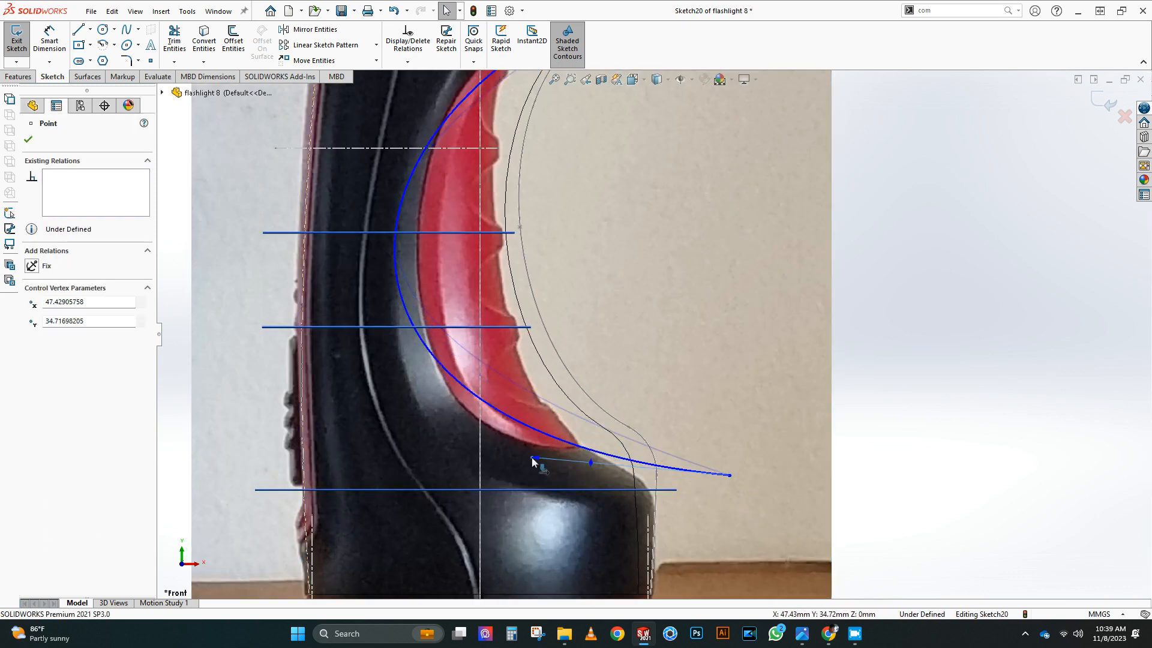
{"action": "left_click_drag", "start_coordinate": [732, 474], "coordinate": [703, 507]}
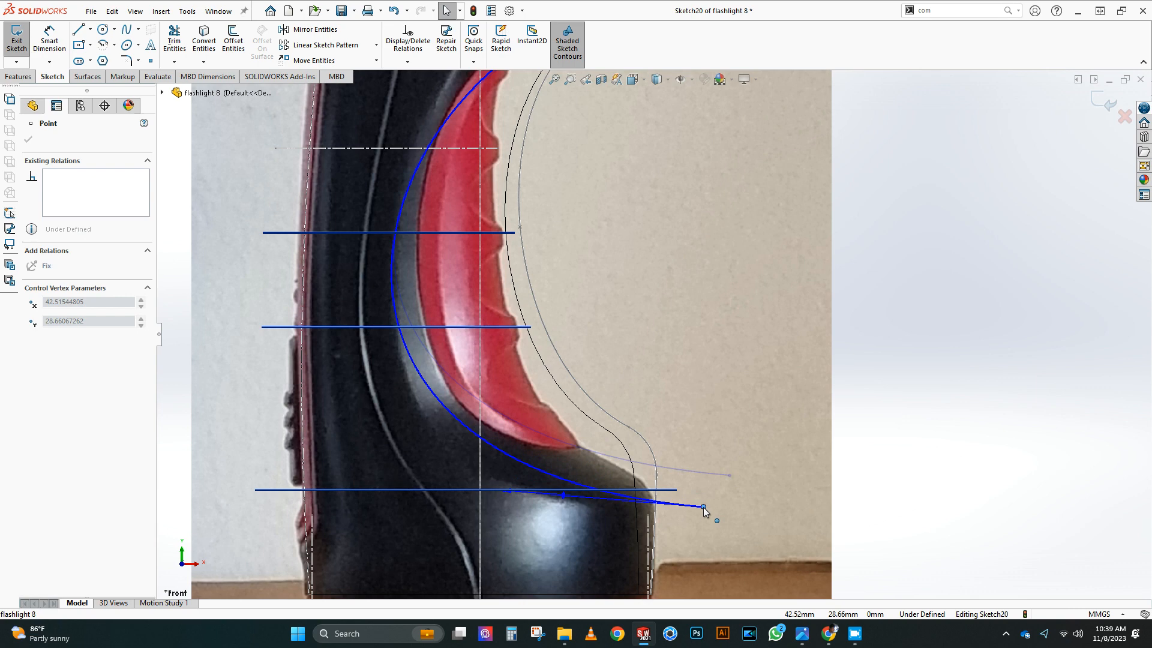
{"action": "left_click_drag", "start_coordinate": [505, 493], "coordinate": [478, 517]}
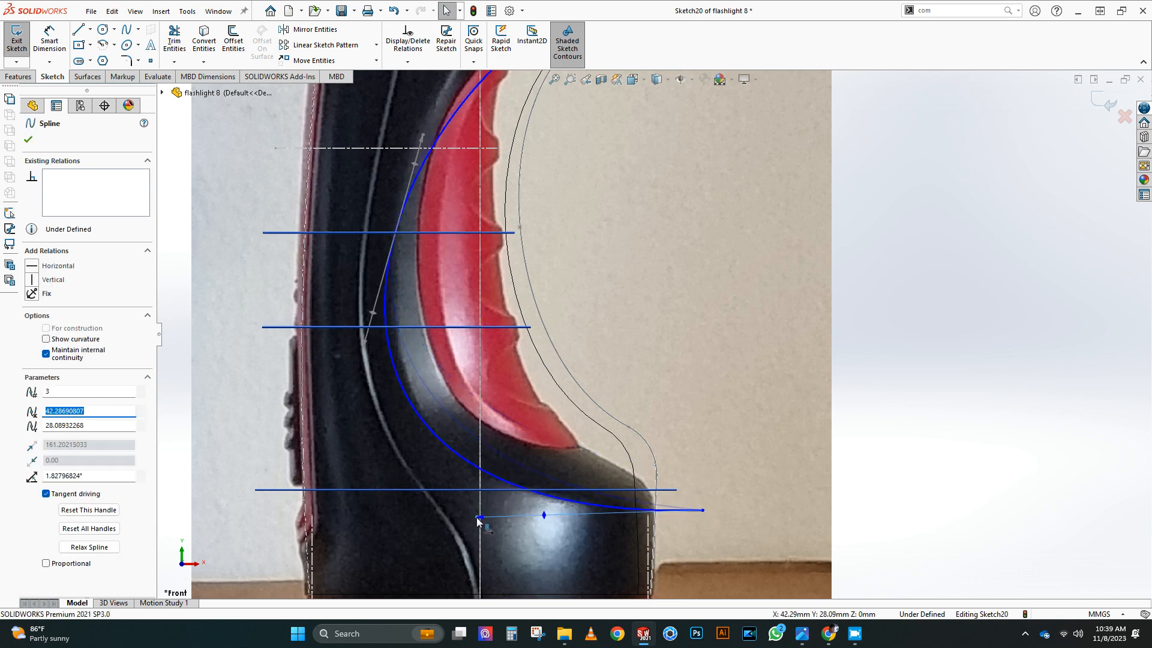
{"action": "left_click_drag", "start_coordinate": [703, 510], "coordinate": [670, 490]}
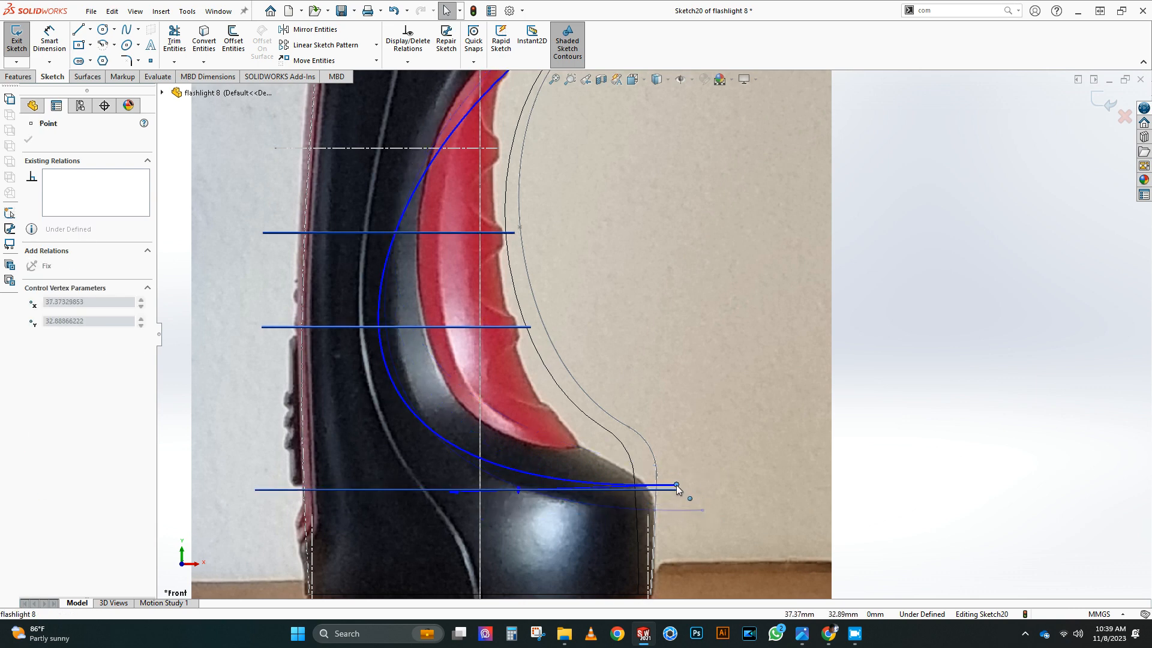
{"action": "left_click_drag", "start_coordinate": [464, 500], "coordinate": [490, 523]}
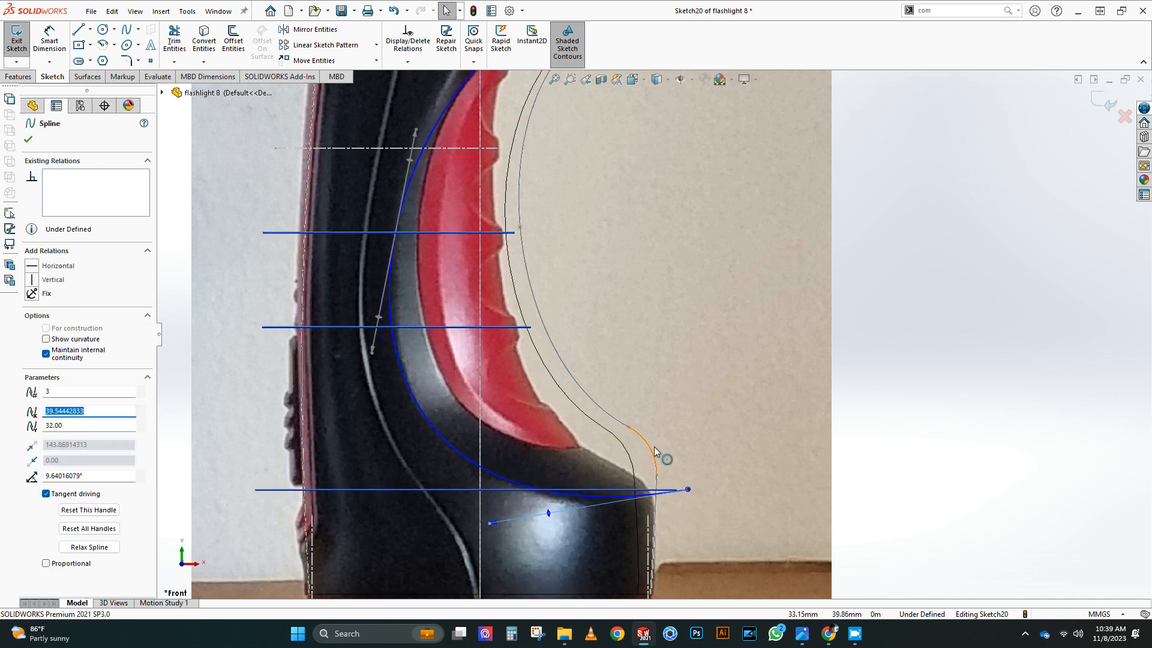
{"action": "left_click_drag", "start_coordinate": [687, 490], "coordinate": [690, 489]}
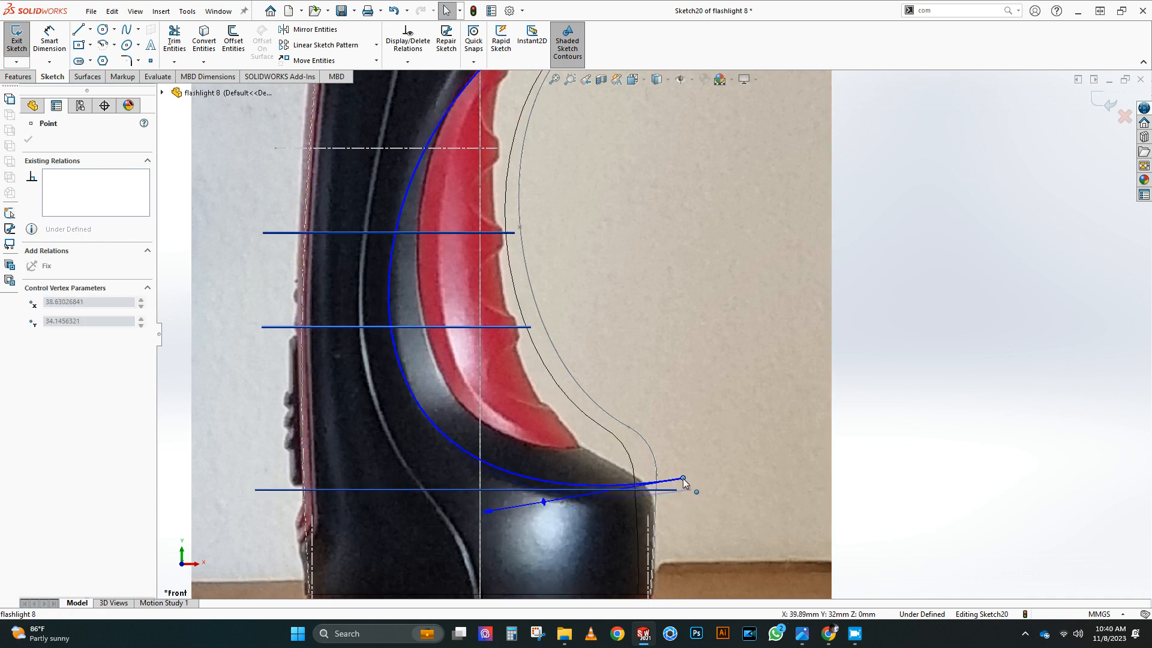
{"action": "left_click_drag", "start_coordinate": [680, 479], "coordinate": [679, 480]}
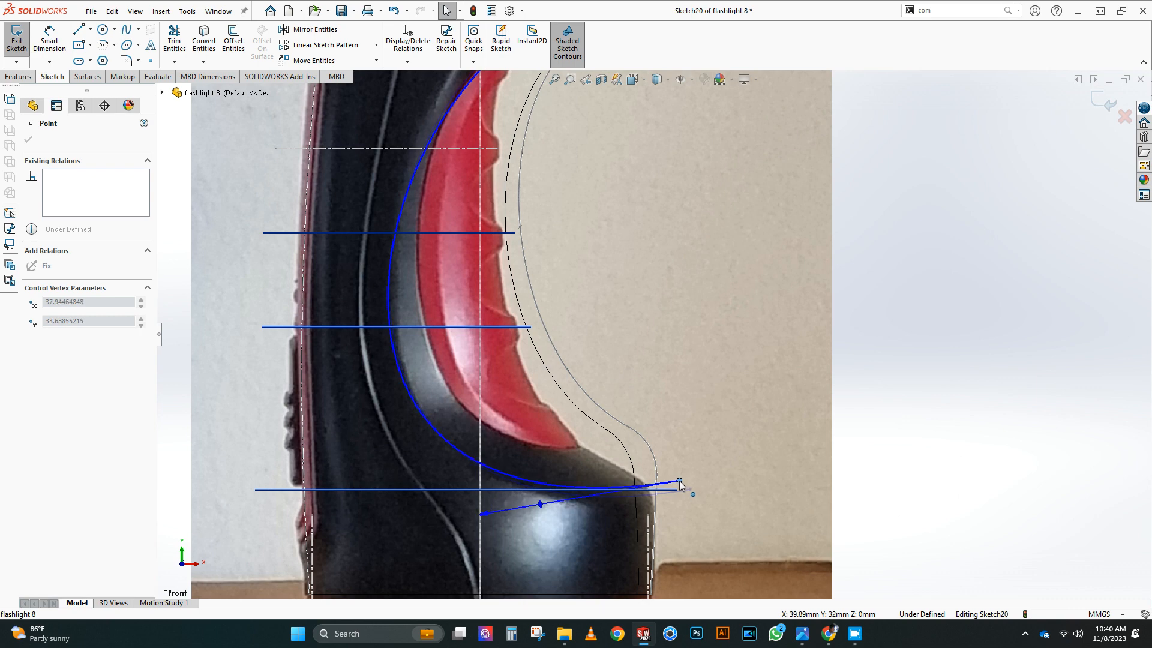
{"action": "left_click_drag", "start_coordinate": [483, 517], "coordinate": [492, 525]}
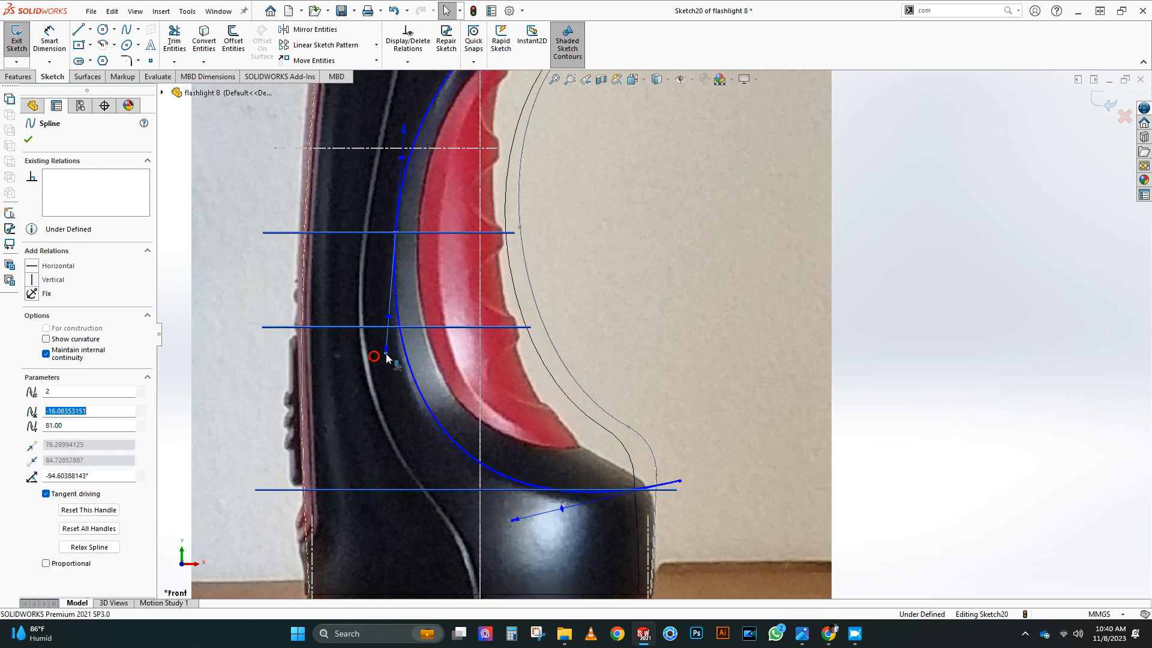
{"action": "left_click_drag", "start_coordinate": [482, 507], "coordinate": [482, 505]}
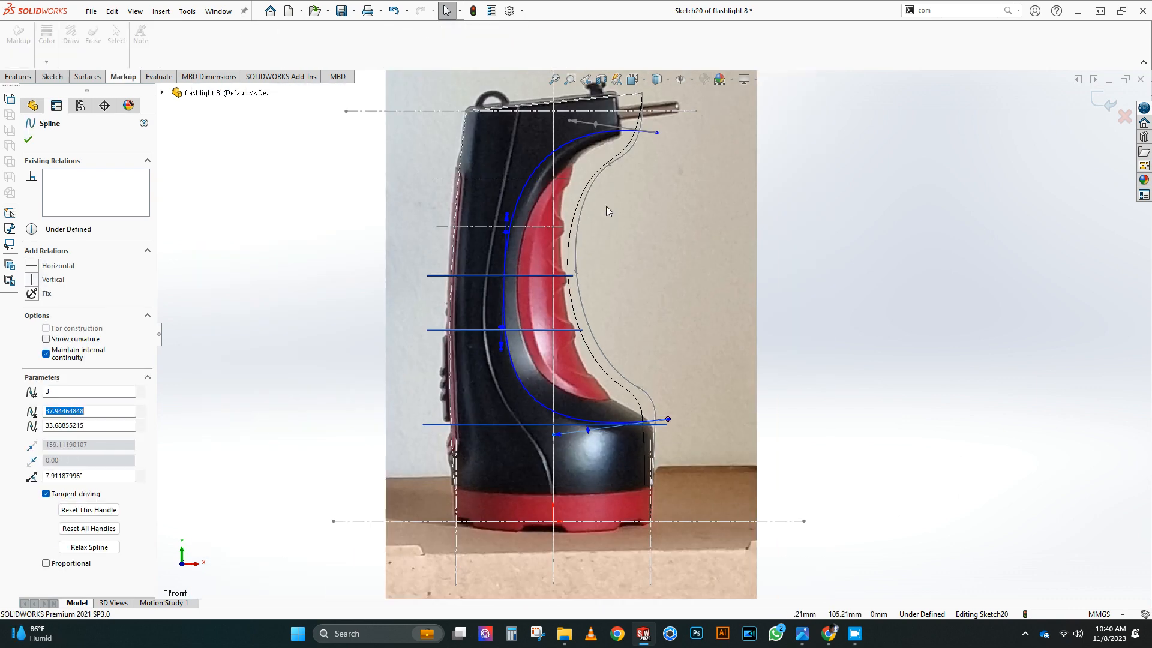
Step: Adjust the tangent handle at the spline's upper end to follow the underside of the flashlight head
{"action": "scroll", "coordinate": [557, 95], "scroll_direction": "down", "scroll_amount": 3}
{"action": "left_click_drag", "start_coordinate": [576, 142], "coordinate": [577, 190]}
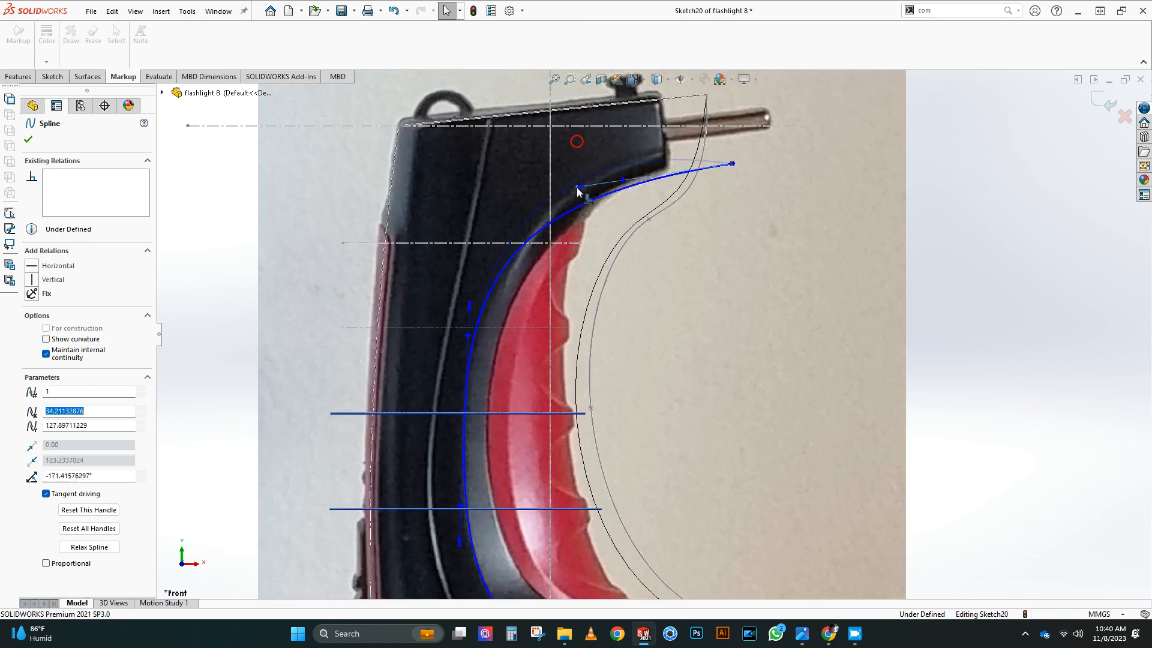
{"action": "scroll", "coordinate": [644, 431], "scroll_direction": "up", "scroll_amount": 2}
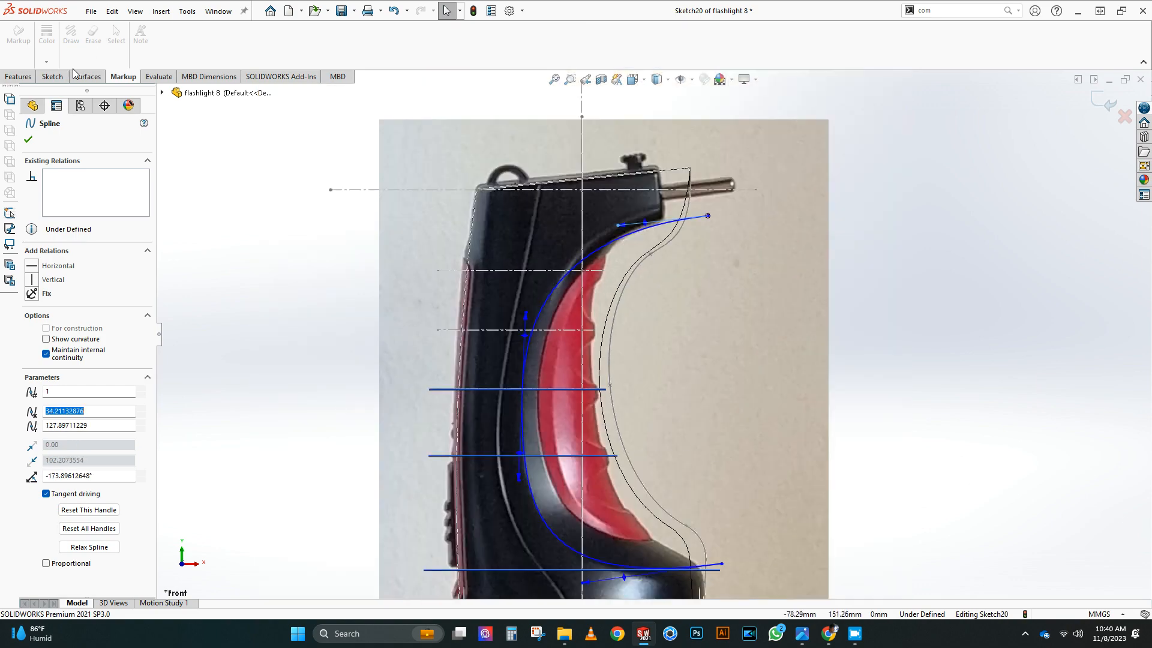
Step: Close the profile with a straight line joining the spline's upper and lower endpoints
{"action": "left_click", "coordinate": [52, 76]}
{"action": "left_click", "coordinate": [79, 29]}
{"action": "left_click", "coordinate": [707, 216]}
{"action": "left_click", "coordinate": [723, 567]}
Step: Extrude-cut the profile Through All - Both, limiting it to the handle body, and display the model shaded with edges
{"action": "scroll", "coordinate": [720, 383], "scroll_direction": "up", "scroll_amount": 4}
{"action": "middle_click_drag", "start_coordinate": [744, 360], "coordinate": [706, 387]}
{"action": "left_click", "coordinate": [24, 76]}
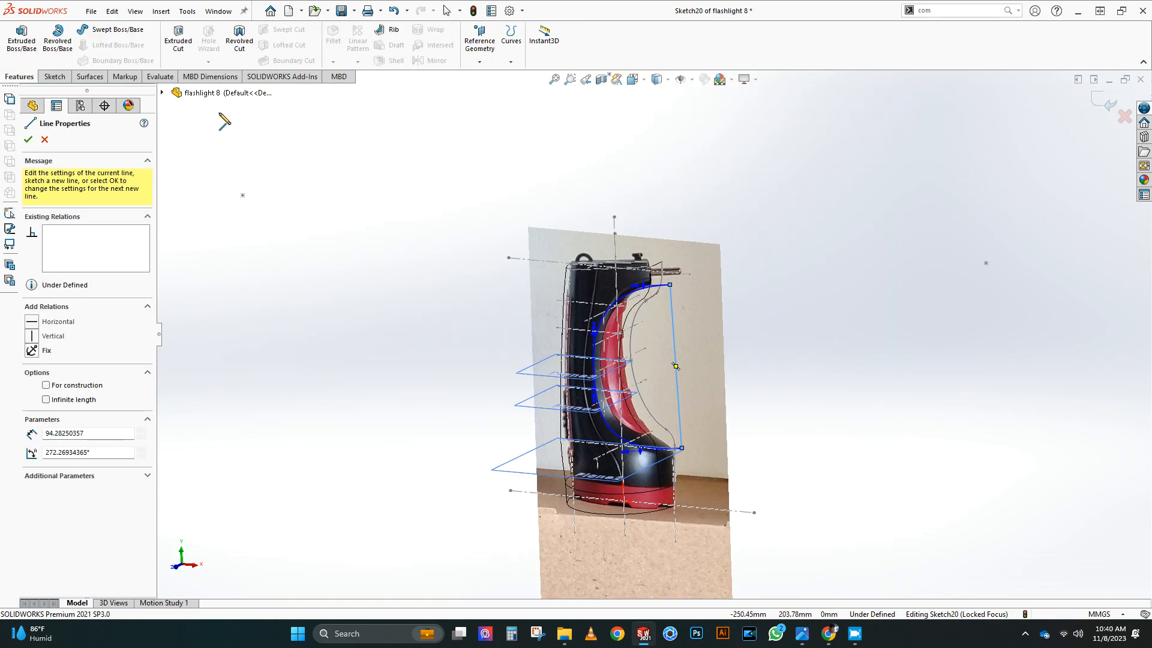
{"action": "left_click", "coordinate": [178, 38]}
{"action": "left_click", "coordinate": [94, 211]}
{"action": "left_click", "coordinate": [66, 240]}
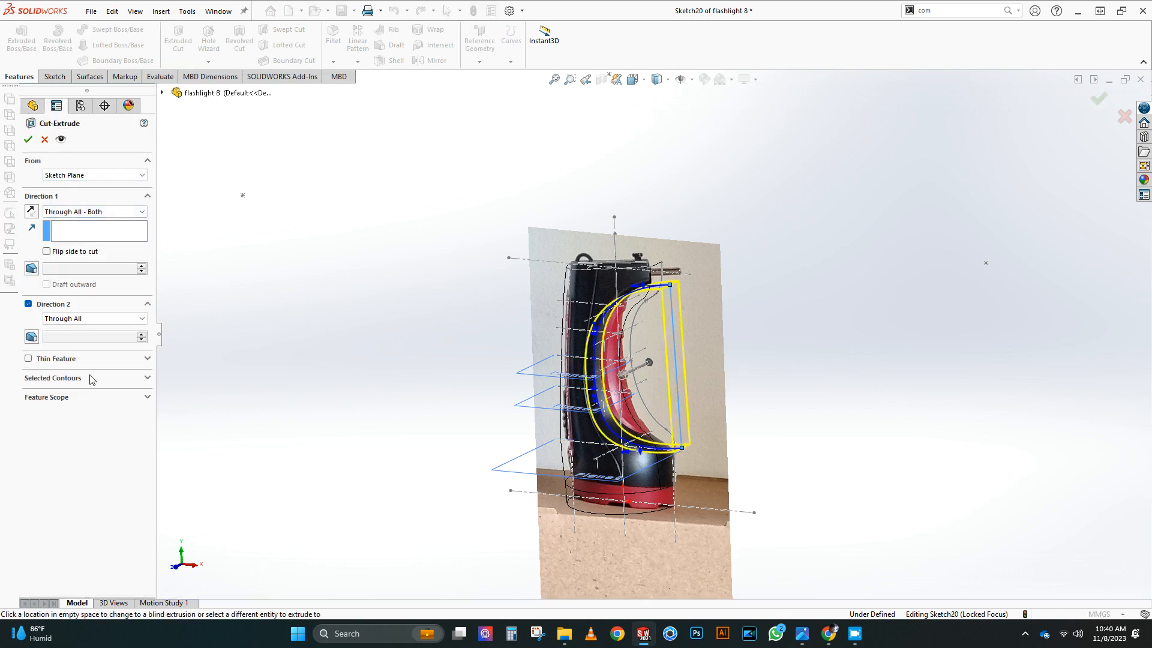
{"action": "left_click", "coordinate": [70, 437]}
{"action": "left_click", "coordinate": [603, 306]}
{"action": "left_click", "coordinate": [28, 139]}
{"action": "left_click", "coordinate": [657, 79]}
{"action": "left_click", "coordinate": [663, 97]}
Step: Fillet the front vertical edge of the flashlight head with a 5 mm radius
{"action": "scroll", "coordinate": [715, 300], "scroll_direction": "down", "scroll_amount": 1}
{"action": "mouse_move", "coordinate": [715, 301]}
{"action": "middle_mouse_down"}
{"action": "mouse_move", "coordinate": [782, 334]}
{"action": "mouse_move", "coordinate": [698, 291]}
{"action": "mouse_move", "coordinate": [714, 296]}
{"action": "middle_mouse_up"}
{"action": "scroll", "coordinate": [684, 264], "scroll_direction": "down", "scroll_amount": 2}
{"action": "left_click", "coordinate": [333, 37]}
{"action": "left_click", "coordinate": [629, 257]}
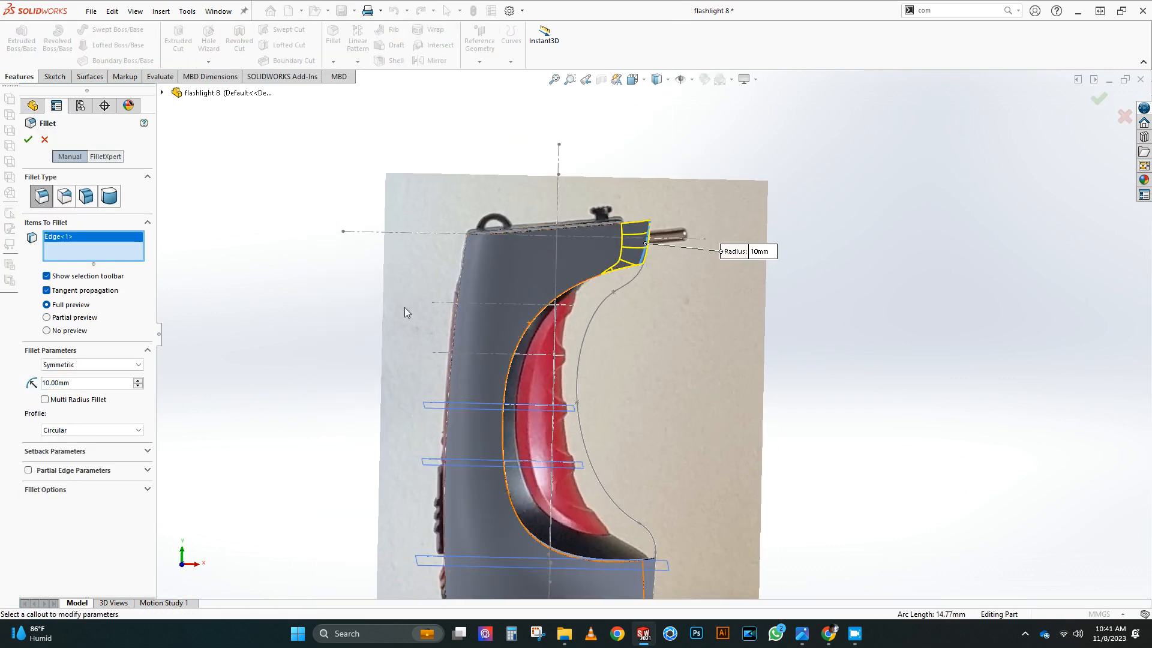
{"action": "key", "text": "ctrl+1"}
{"action": "left_click", "coordinate": [657, 80]}
{"action": "left_click", "coordinate": [658, 162]}
{"action": "scroll", "coordinate": [731, 170], "scroll_direction": "down", "scroll_amount": 3}
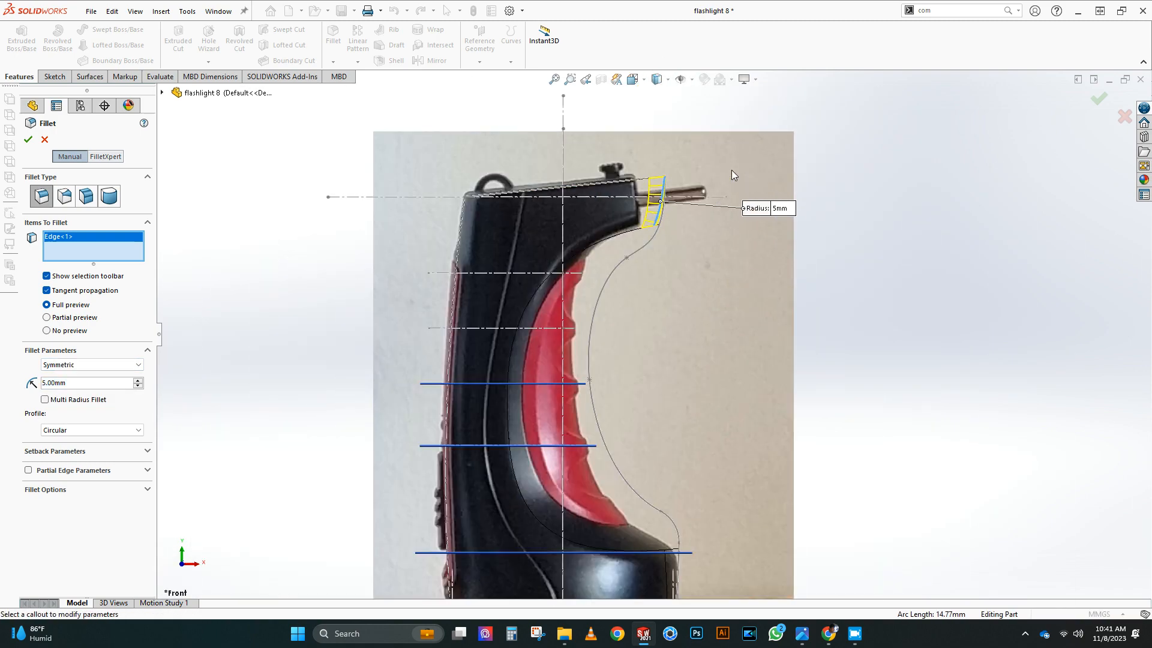
{"action": "middle_click_drag", "start_coordinate": [708, 291], "coordinate": [554, 204]}
{"action": "left_click", "coordinate": [28, 140]}
{"action": "mouse_move", "coordinate": [567, 292]}
{"action": "middle_mouse_down"}
{"action": "mouse_move", "coordinate": [708, 307]}
{"action": "mouse_move", "coordinate": [664, 376]}
{"action": "mouse_move", "coordinate": [690, 327]}
{"action": "middle_mouse_up"}
{"action": "key", "text": "Return"}
{"action": "left_click", "coordinate": [653, 521]}
{"action": "type", "text": "1"}
{"action": "key", "text": "Return"}
{"action": "scroll", "coordinate": [670, 510], "scroll_direction": "down", "scroll_amount": 10}
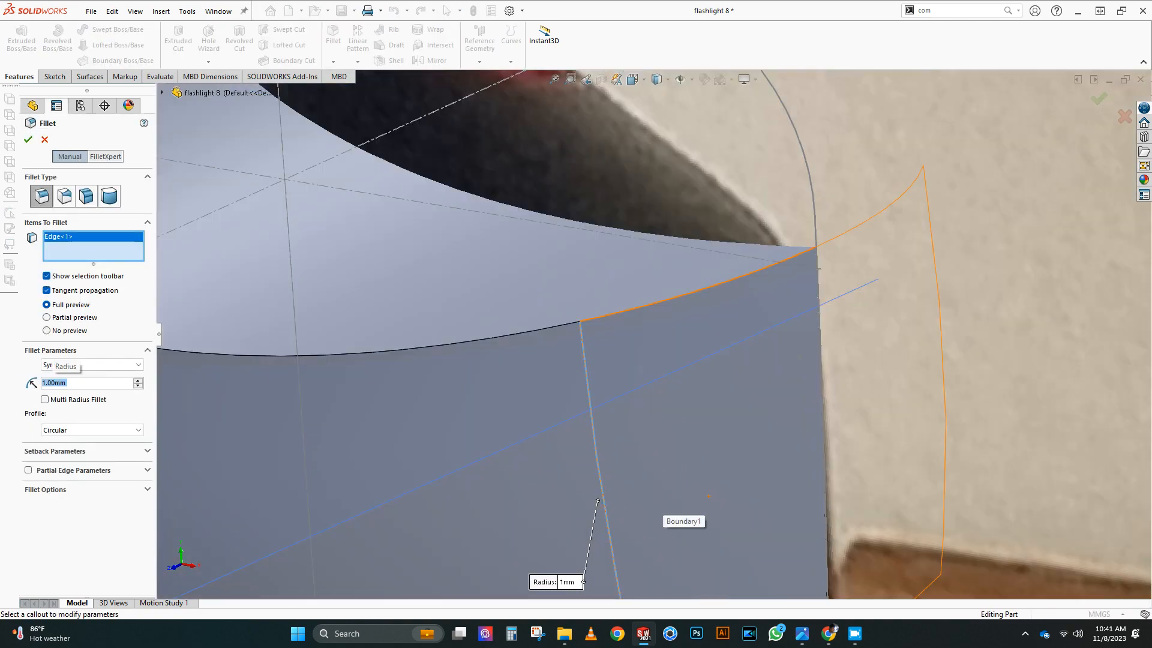
{"action": "scroll", "coordinate": [645, 289], "scroll_direction": "up", "scroll_amount": 12}
{"action": "mouse_move", "coordinate": [792, 444]}
{"action": "middle_mouse_down"}
{"action": "mouse_move", "coordinate": [717, 473]}
{"action": "mouse_move", "coordinate": [702, 462]}
{"action": "mouse_move", "coordinate": [834, 459]}
{"action": "middle_mouse_up"}
Step: Create a 3D sketch from the outer edges of the cut grip recess
{"action": "left_click", "coordinate": [647, 451]}
{"action": "left_click", "coordinate": [55, 77]}
{"action": "left_click", "coordinate": [204, 40]}
{"action": "scroll", "coordinate": [798, 432], "scroll_direction": "down", "scroll_amount": 3}
{"action": "right_click", "coordinate": [640, 475]}
{"action": "left_click", "coordinate": [699, 237]}
{"action": "middle_click_drag", "start_coordinate": [950, 508], "coordinate": [844, 444], "text": "ctrl"}
Step: Hide the reference planes and leftover curves around the handle
{"action": "right_click", "coordinate": [330, 370]}
{"action": "left_click", "coordinate": [465, 351]}
{"action": "left_click", "coordinate": [336, 360]}
{"action": "left_click", "coordinate": [360, 327]}
{"action": "left_click", "coordinate": [344, 423]}
{"action": "left_click", "coordinate": [367, 393]}
{"action": "left_click", "coordinate": [298, 536]}
{"action": "left_click", "coordinate": [321, 504]}
{"action": "left_click", "coordinate": [495, 411]}
{"action": "left_click", "coordinate": [536, 374]}
{"action": "left_click", "coordinate": [532, 341]}
{"action": "left_click", "coordinate": [575, 310]}
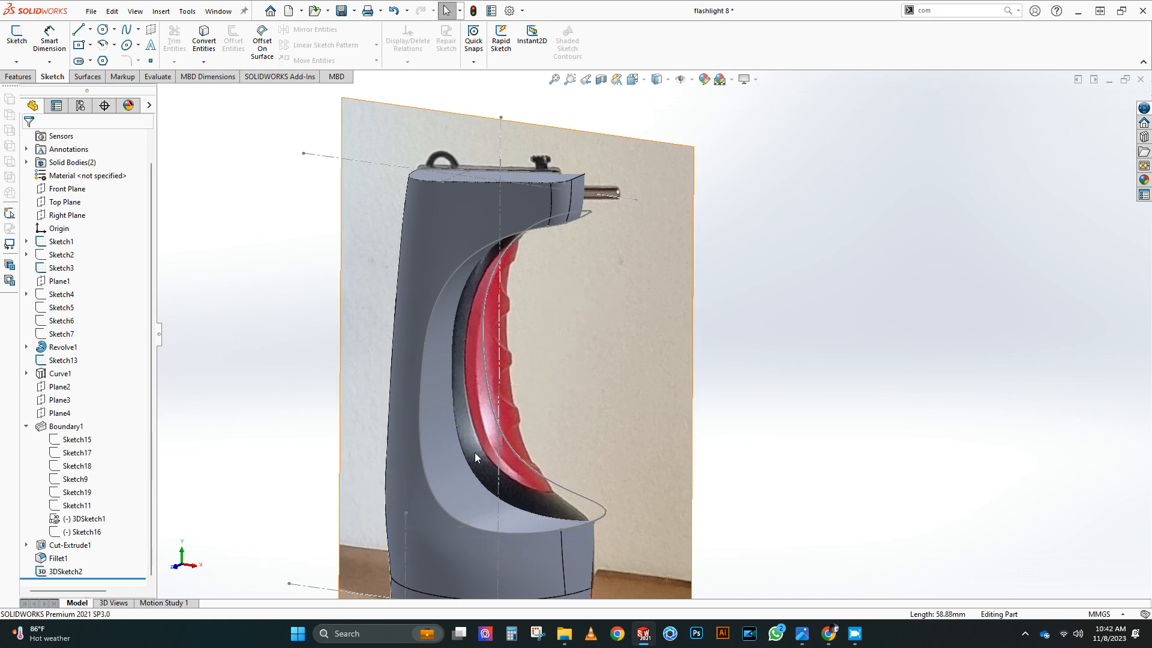
Step: Edit the recess outline's 3D sketch, adding the intersection curve along the middle of the cut face as construction geometry
{"action": "double_click", "coordinate": [421, 466]}
{"action": "left_click", "coordinate": [238, 104]}
{"action": "middle_click_drag", "start_coordinate": [672, 306], "coordinate": [612, 303]}
{"action": "left_click", "coordinate": [424, 282]}
{"action": "left_click", "coordinate": [46, 348]}
{"action": "scroll", "coordinate": [455, 198], "scroll_direction": "down", "scroll_amount": 3}
{"action": "middle_click_drag", "start_coordinate": [480, 240], "coordinate": [456, 240]}
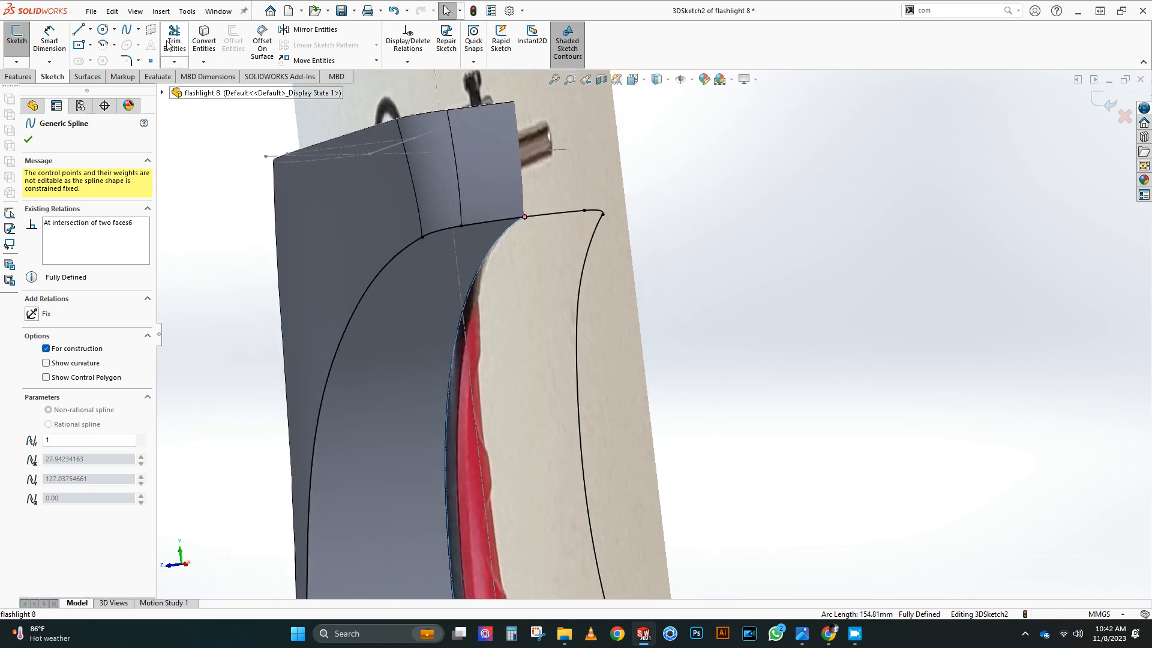
Step: Trim the far half of the recess outline at the middle curve's upper and lower ends and finish the 3D sketch
{"action": "left_click", "coordinate": [174, 41]}
{"action": "left_click", "coordinate": [558, 213]}
{"action": "scroll", "coordinate": [566, 288], "scroll_direction": "up", "scroll_amount": 5}
{"action": "scroll", "coordinate": [625, 527], "scroll_direction": "down", "scroll_amount": 4}
{"action": "left_click", "coordinate": [624, 524]}
{"action": "right_click", "coordinate": [708, 409]}
{"action": "left_click", "coordinate": [752, 447]}
{"action": "scroll", "coordinate": [658, 326], "scroll_direction": "up", "scroll_amount": 2}
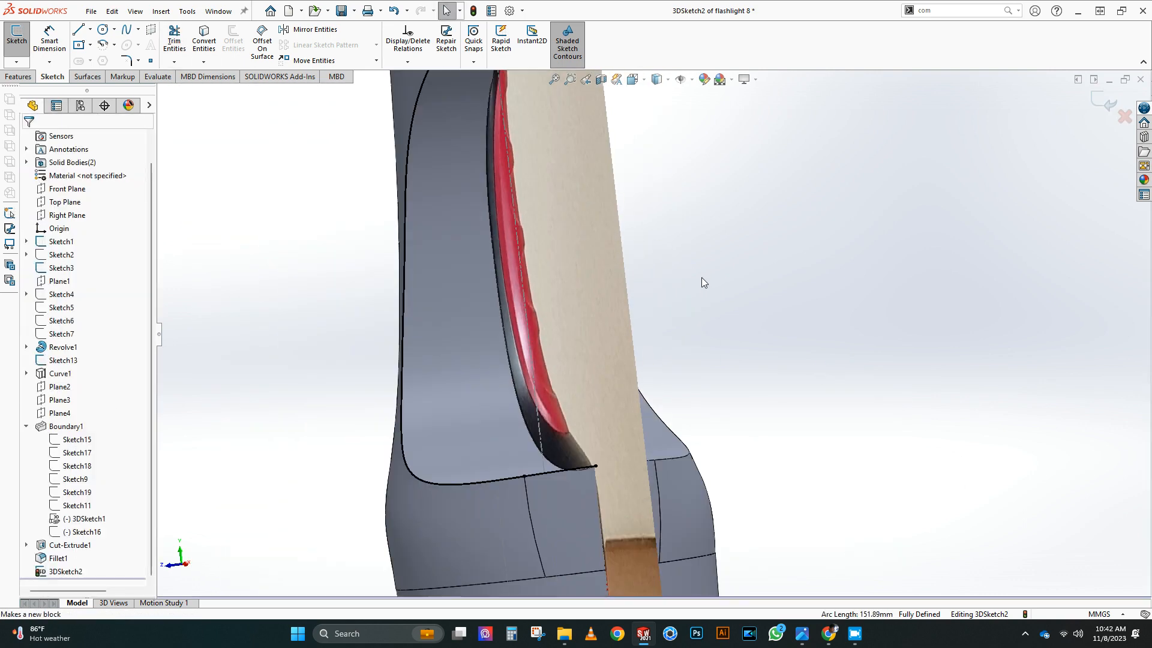
{"action": "middle_click_drag", "start_coordinate": [710, 289], "coordinate": [596, 228]}
{"action": "scroll", "coordinate": [665, 339], "scroll_direction": "up", "scroll_amount": 6}
{"action": "middle_click_drag", "start_coordinate": [592, 375], "coordinate": [723, 350]}
{"action": "left_click", "coordinate": [1104, 102]}
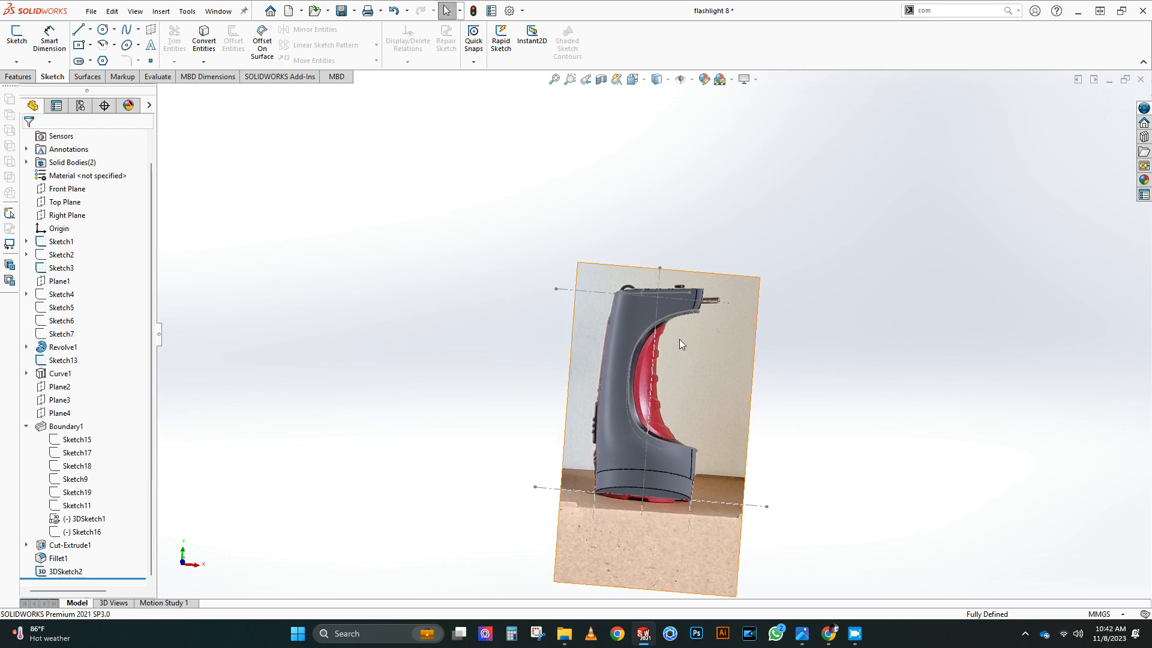
Step: Start a sketch on the Front Plane and draw a three-point spline along the grip's front from the head to the base corner
{"action": "left_click", "coordinate": [65, 190]}
{"action": "left_click", "coordinate": [16, 37]}
{"action": "left_click", "coordinate": [126, 29]}
{"action": "left_click", "coordinate": [700, 167]}
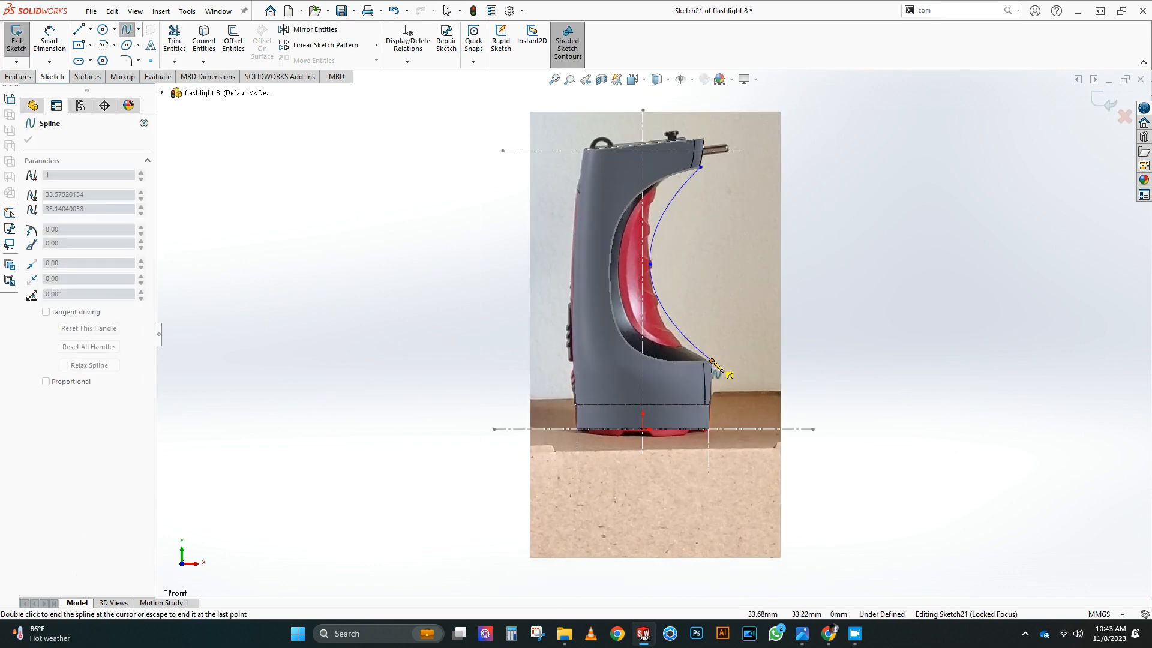
{"action": "double_click", "coordinate": [712, 362]}
{"action": "key", "text": "Escape"}
Step: Adjust the spline's middle point and tangent handles to follow the red grip's front edge, and finish the sketch
{"action": "scroll", "coordinate": [684, 253], "scroll_direction": "down", "scroll_amount": 3}
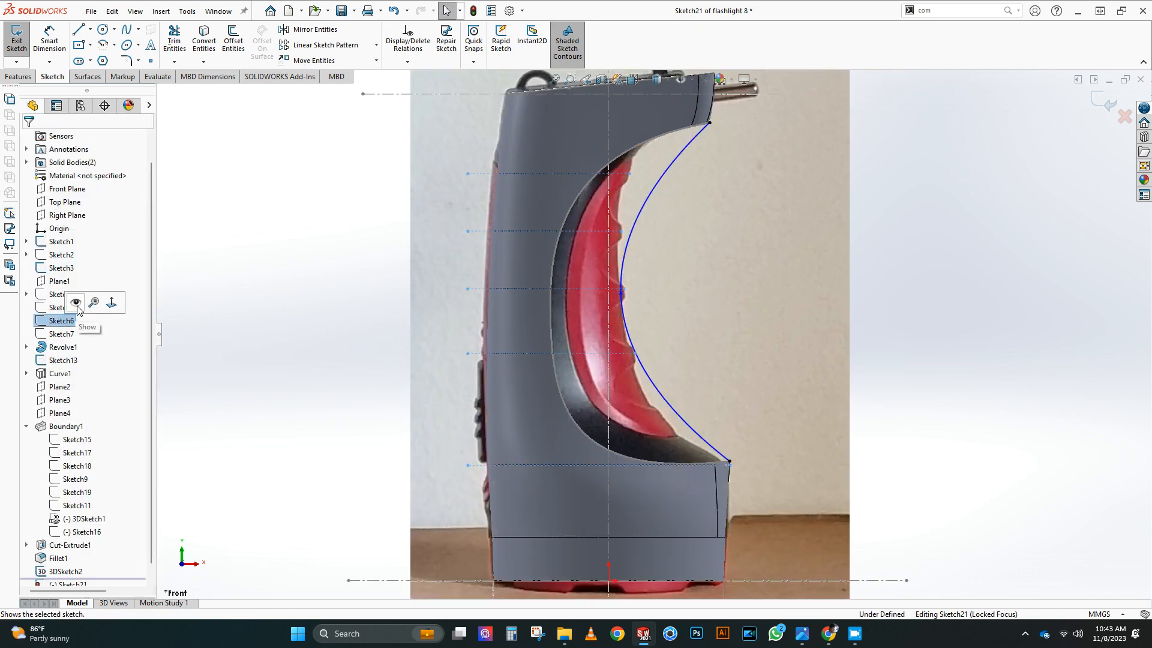
{"action": "left_click", "coordinate": [620, 294]}
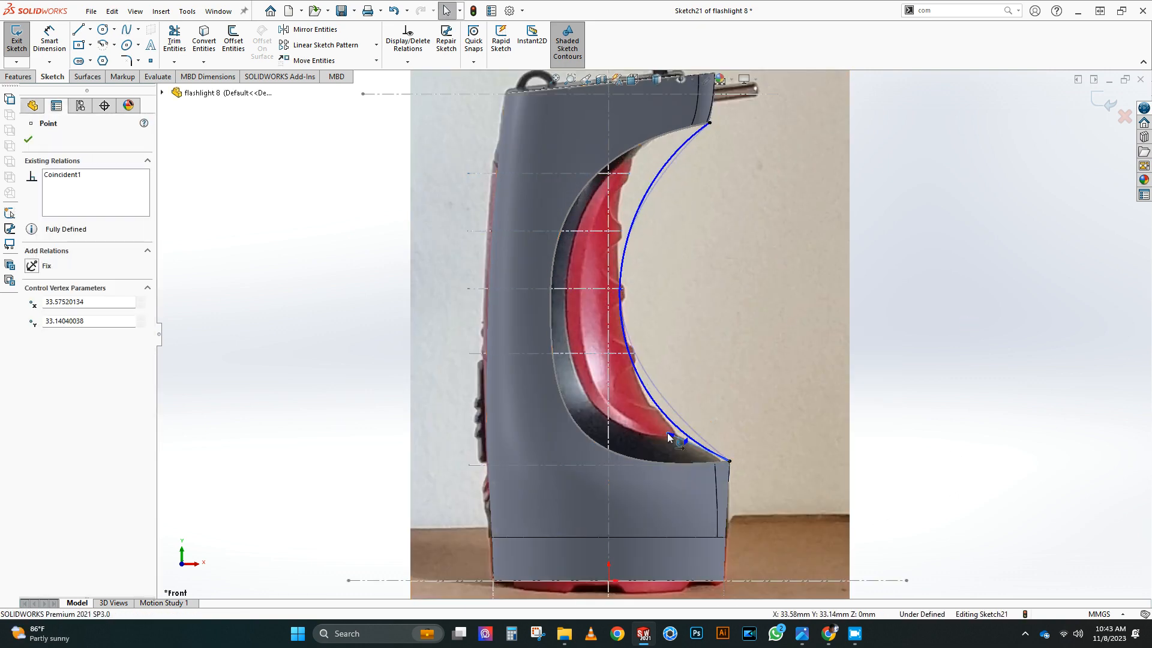
{"action": "left_click_drag", "start_coordinate": [665, 442], "coordinate": [665, 442]}
{"action": "left_click_drag", "start_coordinate": [666, 147], "coordinate": [639, 139]}
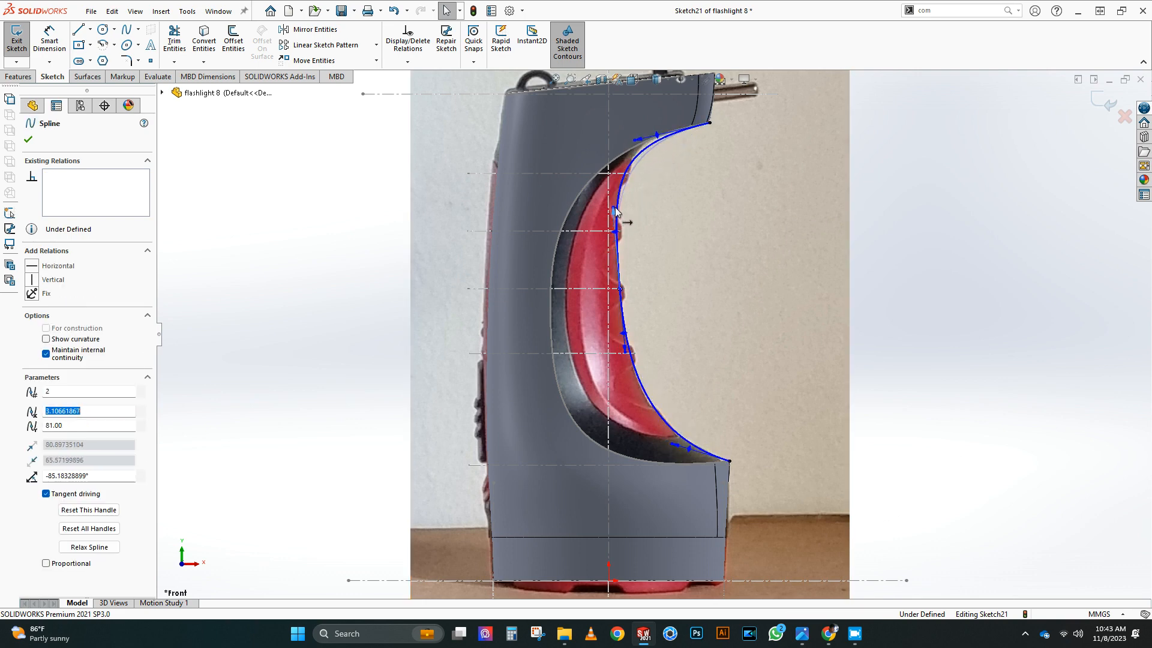
{"action": "left_click", "coordinate": [670, 444]}
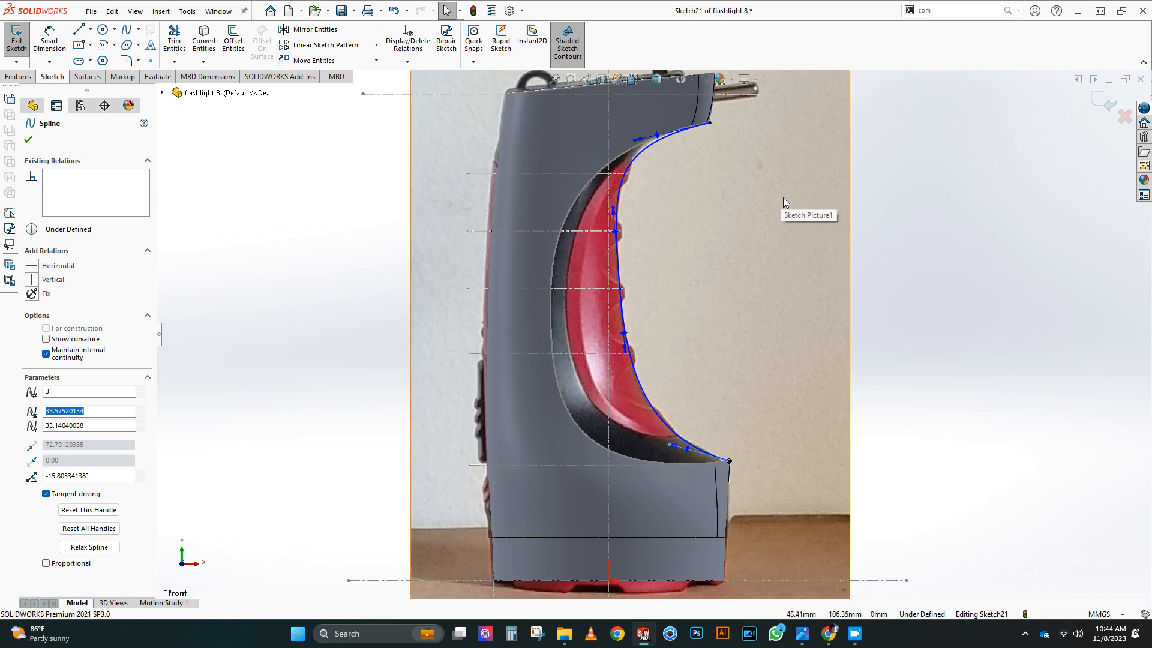
{"action": "left_click", "coordinate": [1103, 101]}
Step: Sketch two construction lines on the Front Plane, running diagonally inward from the grip insert's lower and upper ends
{"action": "left_click", "coordinate": [64, 188]}
{"action": "left_click", "coordinate": [83, 145]}
{"action": "left_click", "coordinate": [90, 30]}
{"action": "left_click", "coordinate": [94, 60]}
{"action": "scroll", "coordinate": [676, 280], "scroll_direction": "down", "scroll_amount": 1}
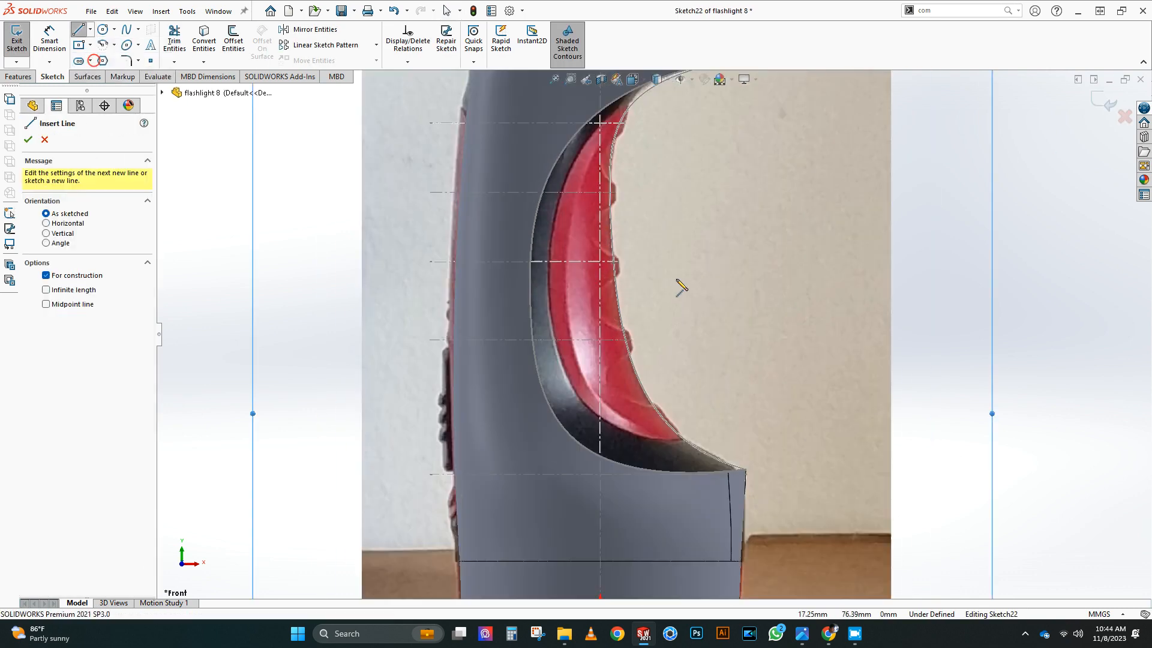
{"action": "left_click_drag", "start_coordinate": [671, 427], "coordinate": [555, 541]}
{"action": "scroll", "coordinate": [524, 514], "scroll_direction": "up", "scroll_amount": 1}
{"action": "left_click_drag", "start_coordinate": [603, 198], "coordinate": [515, 148]}
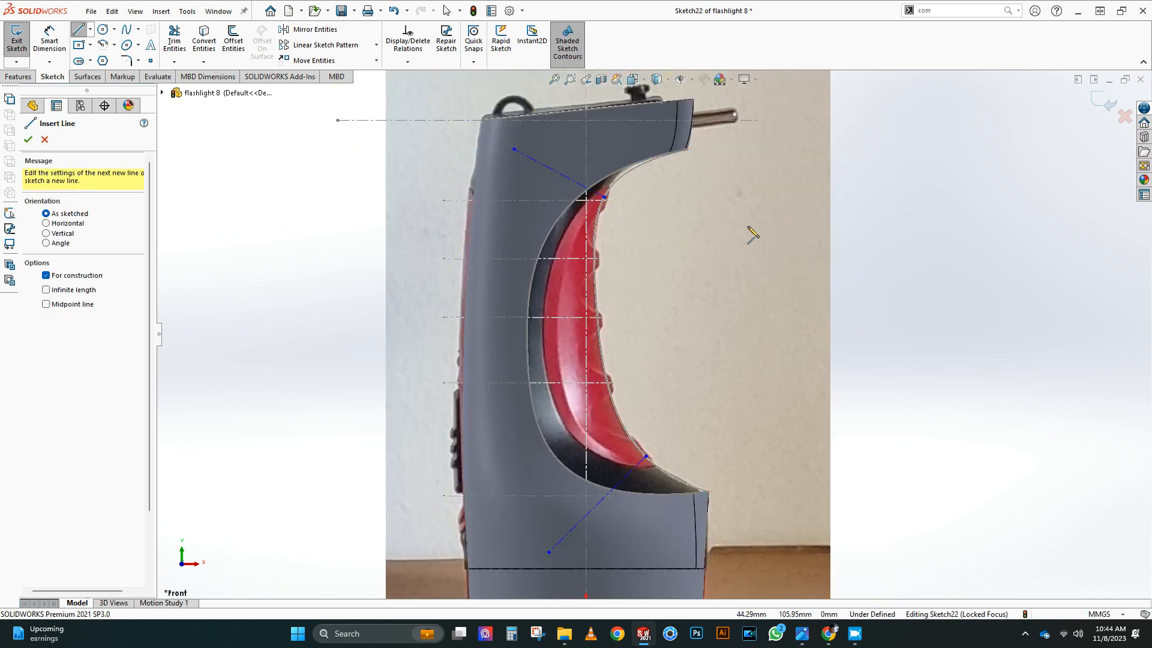
{"action": "right_click", "coordinate": [784, 298]}
{"action": "left_click", "coordinate": [813, 306]}
{"action": "double_click", "coordinate": [871, 300]}
Step: Create a reference plane coincident with the lower diagonal construction line and perpendicular to the Front Plane
{"action": "scroll", "coordinate": [719, 384], "scroll_direction": "up", "scroll_amount": 1}
{"action": "middle_click_drag", "start_coordinate": [708, 390], "coordinate": [674, 471]}
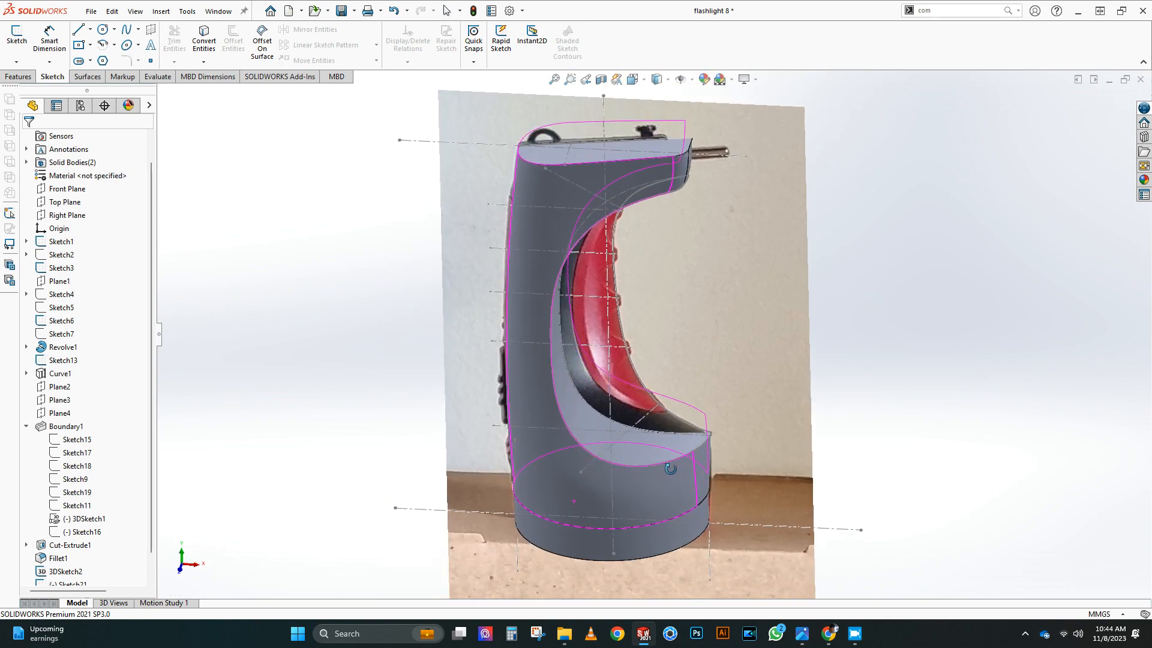
{"action": "scroll", "coordinate": [663, 360], "scroll_direction": "up", "scroll_amount": 1}
{"action": "left_click", "coordinate": [18, 76]}
{"action": "left_click", "coordinate": [479, 48]}
{"action": "left_click", "coordinate": [490, 75]}
{"action": "left_click", "coordinate": [642, 405]}
{"action": "left_click", "coordinate": [165, 94]}
{"action": "left_click", "coordinate": [215, 172]}
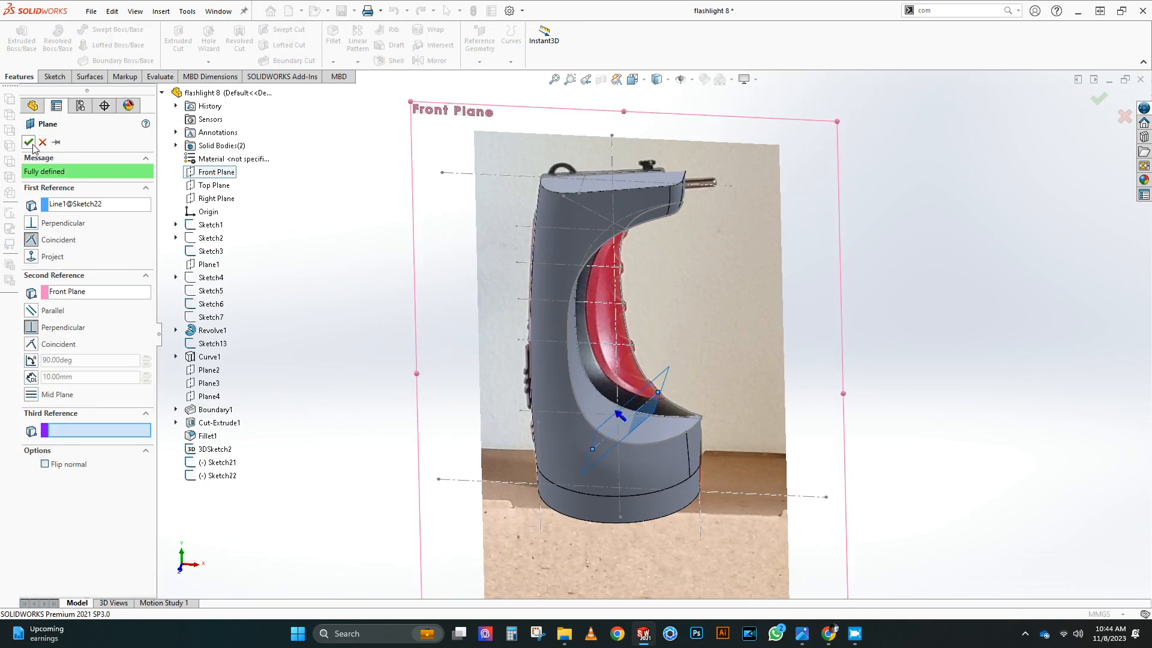
{"action": "left_click", "coordinate": [28, 140]}
Step: Sketch a spline on the new plane from the grip's front curve to the recess outline, piercing its outer end to the outline
{"action": "left_click", "coordinate": [51, 75]}
{"action": "left_click", "coordinate": [21, 43]}
{"action": "left_click", "coordinate": [126, 29]}
{"action": "scroll", "coordinate": [630, 336], "scroll_direction": "up", "scroll_amount": 3}
{"action": "mouse_move", "coordinate": [636, 324]}
{"action": "middle_mouse_down"}
{"action": "mouse_move", "coordinate": [769, 121]}
{"action": "mouse_move", "coordinate": [660, 287]}
{"action": "middle_mouse_up"}
{"action": "scroll", "coordinate": [617, 356], "scroll_direction": "down", "scroll_amount": 5}
{"action": "scroll", "coordinate": [622, 360], "scroll_direction": "up", "scroll_amount": 2}
{"action": "left_click", "coordinate": [515, 357]}
{"action": "key", "text": "Escape"}
{"action": "left_click", "coordinate": [487, 353]}
{"action": "left_click", "coordinate": [481, 330], "text": "ctrl"}
{"action": "left_click", "coordinate": [36, 332]}
Step: Make the tangent handle at the section spline's grip-front end vertical and finish the sketch
{"action": "middle_click_drag", "start_coordinate": [624, 420], "coordinate": [675, 510]}
{"action": "left_click", "coordinate": [720, 378]}
{"action": "left_click", "coordinate": [668, 412]}
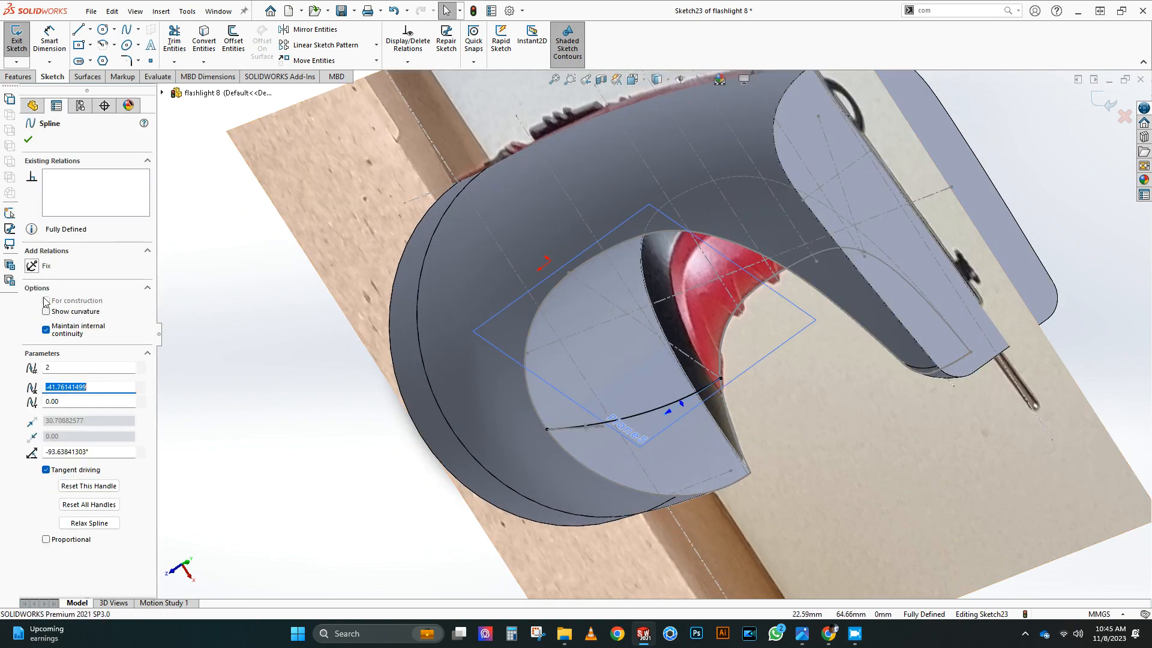
{"action": "left_click", "coordinate": [667, 413]}
{"action": "left_click", "coordinate": [35, 279]}
{"action": "middle_click_drag", "start_coordinate": [624, 360], "coordinate": [564, 108]}
{"action": "scroll", "coordinate": [634, 340], "scroll_direction": "down", "scroll_amount": 3}
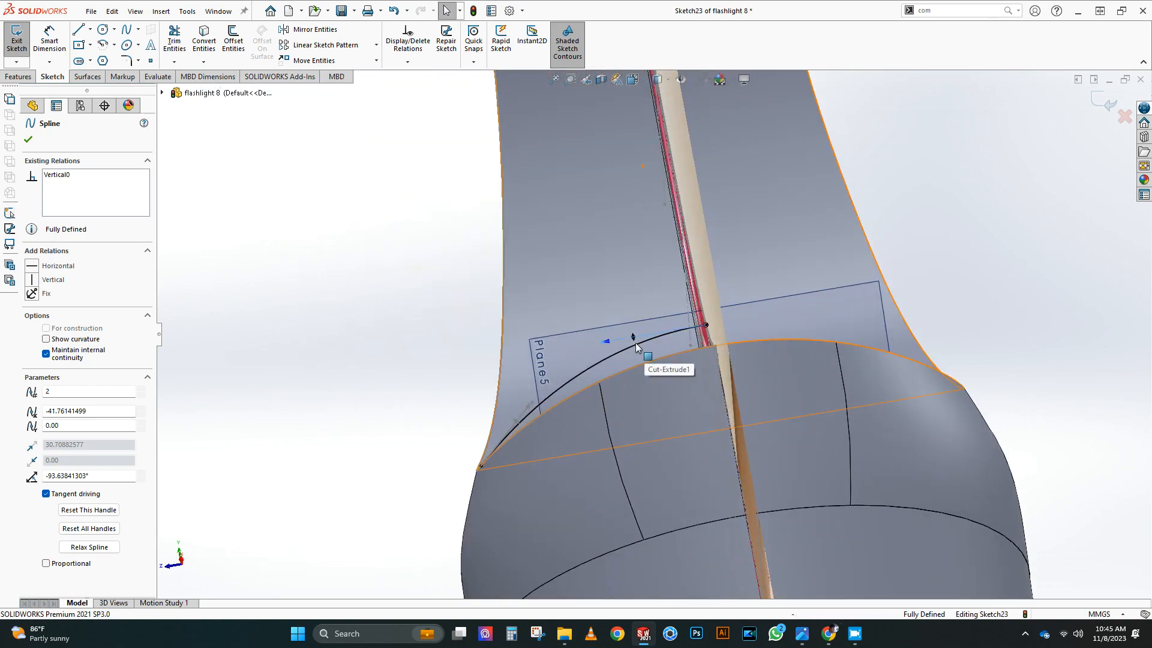
{"action": "scroll", "coordinate": [622, 339], "scroll_direction": "up", "scroll_amount": 2}
{"action": "mouse_move", "coordinate": [549, 386]}
{"action": "middle_mouse_down"}
{"action": "mouse_move", "coordinate": [798, 359]}
{"action": "mouse_move", "coordinate": [723, 341]}
{"action": "middle_mouse_up"}
{"action": "left_click", "coordinate": [1104, 102]}
Step: Sketch a spline on Plane3 from the grip's front curve to the recess outline, tying its outer end to the outline
{"action": "scroll", "coordinate": [750, 360], "scroll_direction": "up", "scroll_amount": 2}
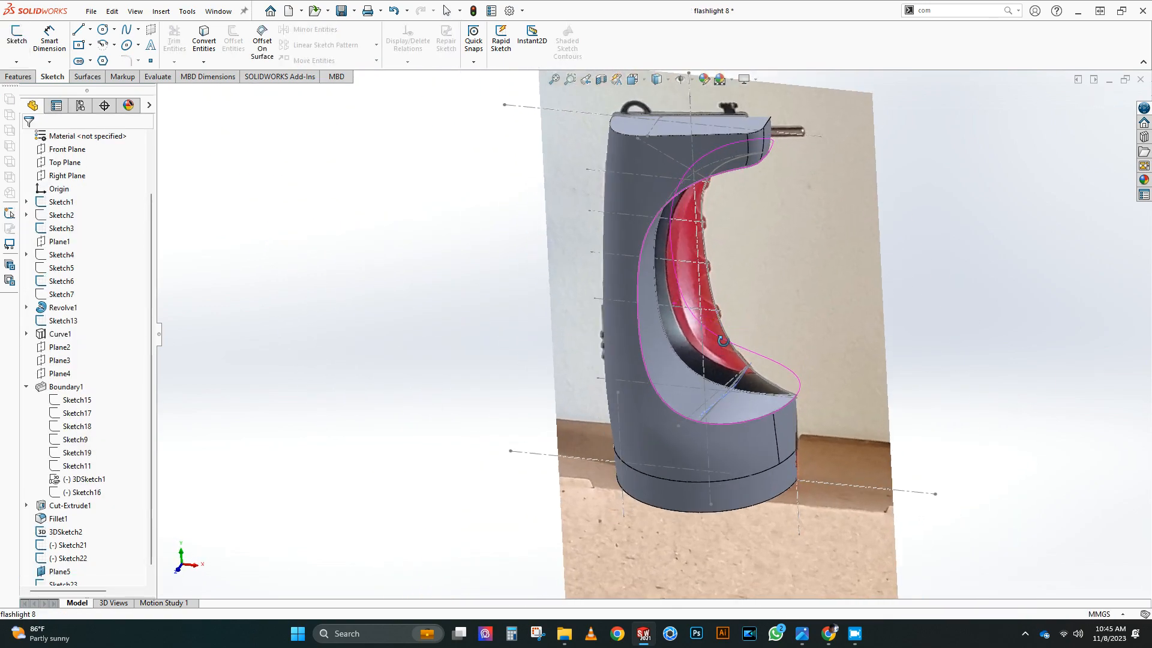
{"action": "left_click", "coordinate": [60, 361]}
{"action": "left_click", "coordinate": [72, 341]}
{"action": "middle_click_drag", "start_coordinate": [600, 456], "coordinate": [639, 251]}
{"action": "scroll", "coordinate": [639, 251], "scroll_direction": "down", "scroll_amount": 2}
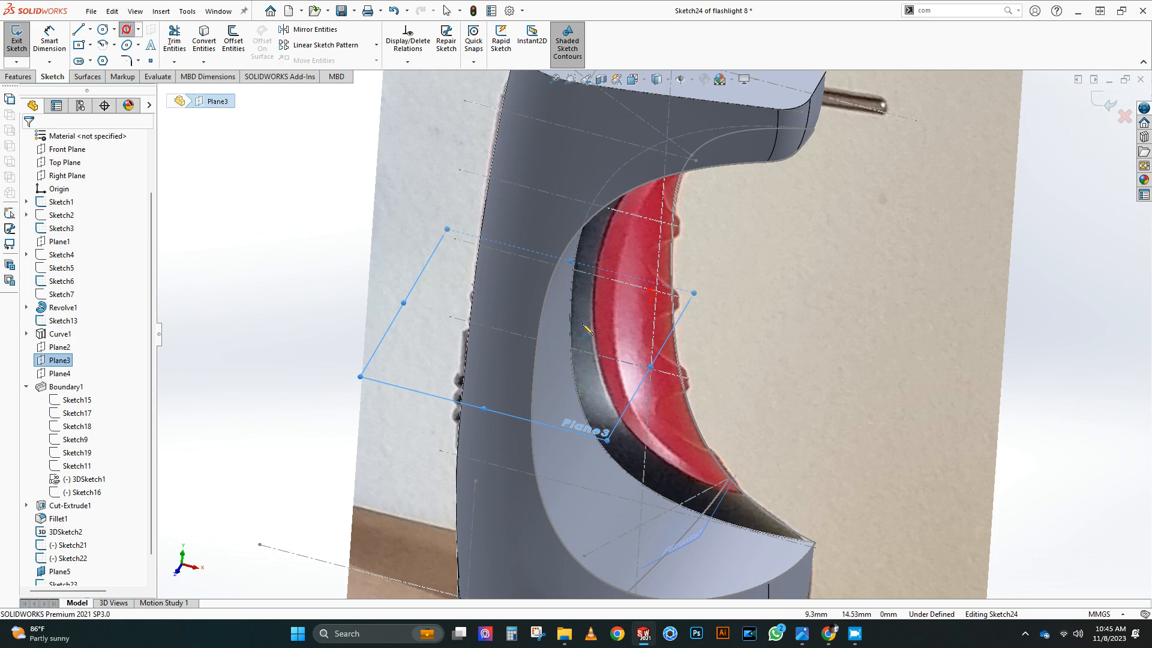
{"action": "left_click", "coordinate": [672, 295]}
{"action": "left_click", "coordinate": [539, 328]}
{"action": "key", "text": "Escape"}
{"action": "left_click", "coordinate": [538, 335]}
{"action": "left_click", "coordinate": [539, 329], "text": "ctrl"}
Step: Shape the Plane3 spline at its grip-front end, make that tangent handle vertical, and finish the sketch
{"action": "left_click", "coordinate": [639, 315]}
{"action": "left_click", "coordinate": [673, 295]}
{"action": "left_click_drag", "start_coordinate": [621, 308], "coordinate": [660, 343]}
{"action": "left_click", "coordinate": [31, 280]}
{"action": "mouse_move", "coordinate": [690, 246]}
{"action": "middle_mouse_down"}
{"action": "mouse_move", "coordinate": [572, 167]}
{"action": "mouse_move", "coordinate": [586, 229]}
{"action": "mouse_move", "coordinate": [741, 210]}
{"action": "middle_mouse_up"}
{"action": "scroll", "coordinate": [740, 211], "scroll_direction": "up", "scroll_amount": 4}
{"action": "scroll", "coordinate": [741, 210], "scroll_direction": "down", "scroll_amount": 4}
{"action": "left_click", "coordinate": [1104, 102]}
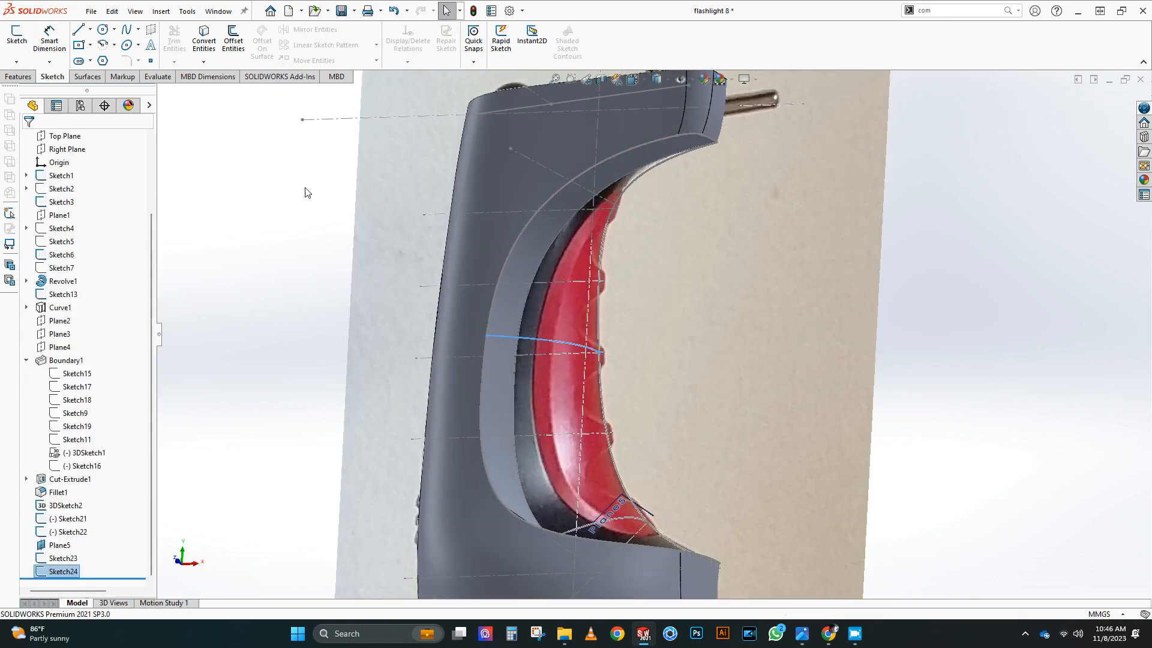
Step: Create a reference plane through the upper slanted line of Sketch22, perpendicular to the Front Plane
{"action": "left_click", "coordinate": [18, 76]}
{"action": "left_click", "coordinate": [479, 42]}
{"action": "left_click", "coordinate": [487, 77]}
{"action": "left_click", "coordinate": [540, 164]}
{"action": "scroll", "coordinate": [711, 372], "scroll_direction": "up", "scroll_amount": 2}
{"action": "middle_click_drag", "start_coordinate": [711, 372], "coordinate": [690, 353]}
{"action": "left_click", "coordinate": [161, 93]}
{"action": "left_click", "coordinate": [210, 172]}
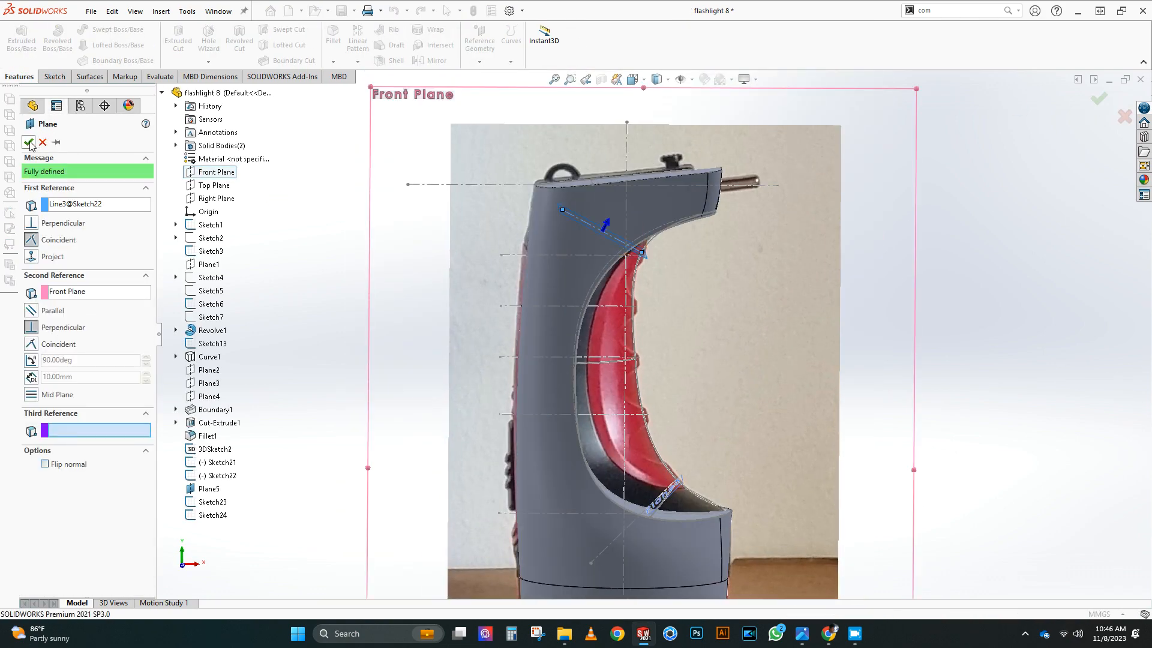
{"action": "left_click", "coordinate": [29, 142]}
Step: Sketch a spline on the new upper plane between the recess outline and the grip's front curve, piercing its outer end to the outline
{"action": "left_click", "coordinate": [54, 76]}
{"action": "left_click", "coordinate": [17, 39]}
{"action": "left_click", "coordinate": [125, 28]}
{"action": "middle_click_drag", "start_coordinate": [870, 282], "coordinate": [909, 261]}
{"action": "left_click", "coordinate": [525, 264]}
{"action": "right_click", "coordinate": [524, 236]}
{"action": "left_click", "coordinate": [543, 247]}
{"action": "left_click", "coordinate": [513, 269], "text": "ctrl"}
{"action": "left_click", "coordinate": [673, 266]}
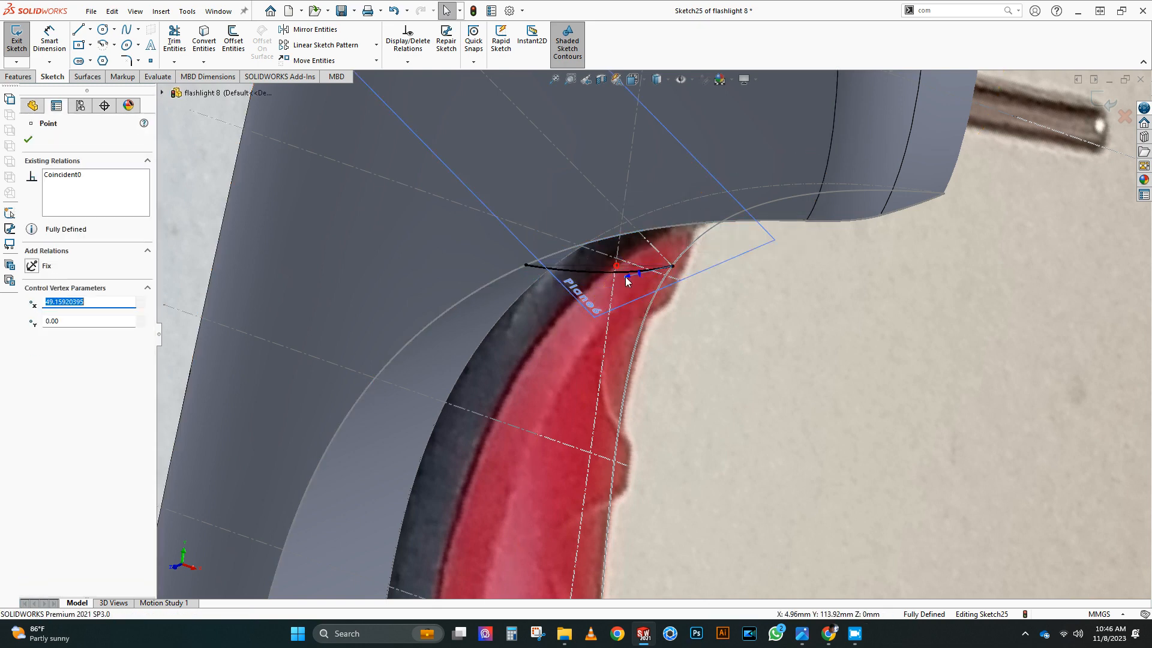
Step: Shape the upper section spline with the tangent handle at its grip-front end and finish the sketch
{"action": "left_click_drag", "start_coordinate": [623, 271], "coordinate": [627, 275]}
{"action": "scroll", "coordinate": [625, 276], "scroll_direction": "up", "scroll_amount": 5}
{"action": "mouse_move", "coordinate": [625, 276]}
{"action": "middle_mouse_down"}
{"action": "mouse_move", "coordinate": [648, 232]}
{"action": "mouse_move", "coordinate": [708, 225]}
{"action": "middle_mouse_up"}
{"action": "left_click", "coordinate": [1102, 102]}
Step: Start a boundary surface with Sketch21 and 3DSketch2 as the direction 1 curves
{"action": "scroll", "coordinate": [444, 174], "scroll_direction": "up", "scroll_amount": 2}
{"action": "middle_click_drag", "start_coordinate": [408, 174], "coordinate": [444, 174]}
{"action": "left_click", "coordinate": [18, 76]}
{"action": "left_click", "coordinate": [87, 76]}
{"action": "left_click", "coordinate": [146, 41]}
{"action": "left_click", "coordinate": [96, 319]}
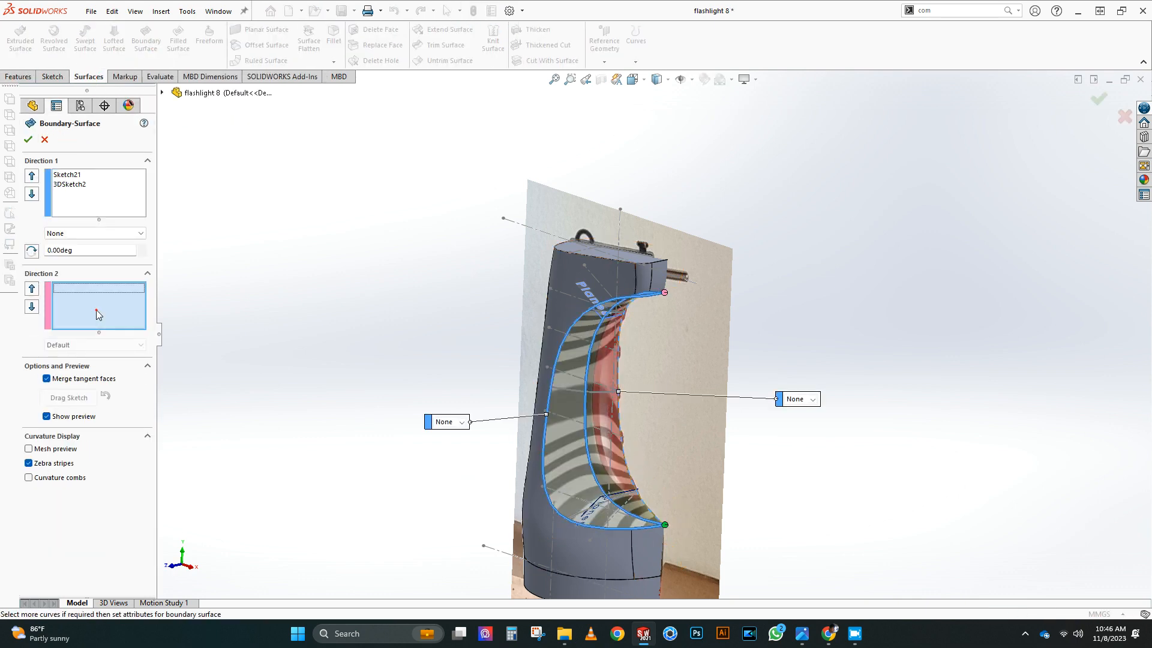
Step: Add the section splines Sketch23, Sketch24 and Sketch25 as direction 2 curves, clearing the wrongly picked face
{"action": "left_click", "coordinate": [606, 501]}
{"action": "left_click", "coordinate": [616, 425]}
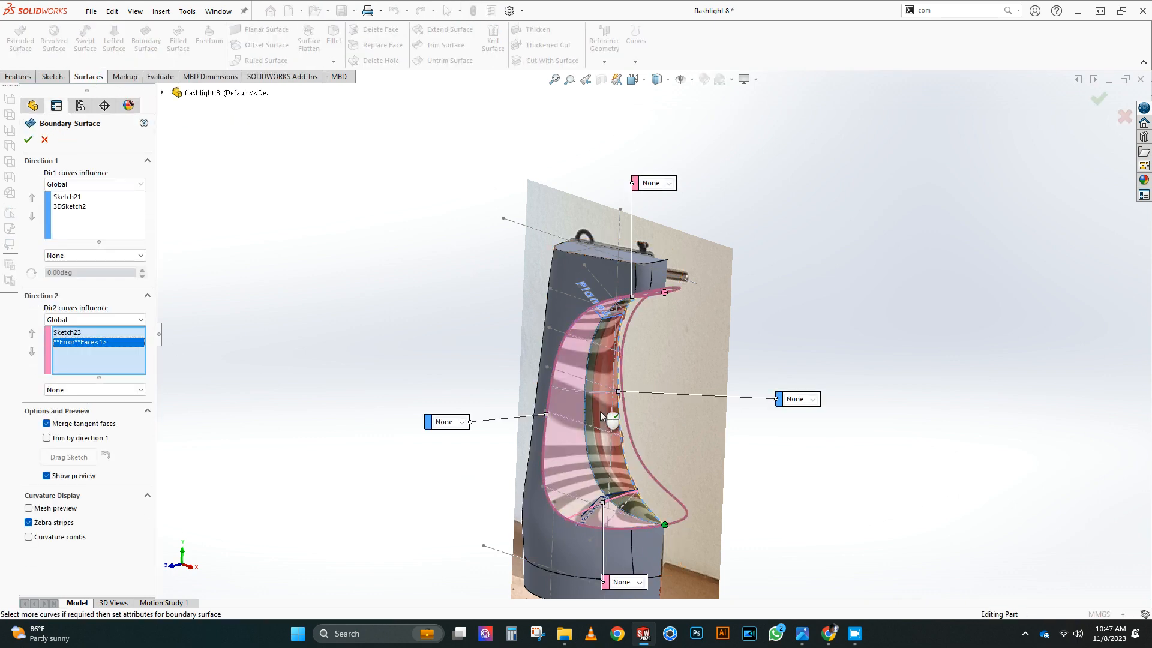
{"action": "left_click", "coordinate": [166, 376]}
{"action": "left_click", "coordinate": [605, 394]}
{"action": "scroll", "coordinate": [643, 313], "scroll_direction": "down", "scroll_amount": 6}
{"action": "left_click", "coordinate": [538, 314]}
{"action": "scroll", "coordinate": [636, 327], "scroll_direction": "up", "scroll_amount": 6}
Step: Show the mesh preview at density 8 and create the half boundary surface for the grip
{"action": "mouse_move", "coordinate": [675, 440]}
{"action": "middle_mouse_down"}
{"action": "mouse_move", "coordinate": [696, 448]}
{"action": "mouse_move", "coordinate": [192, 478]}
{"action": "middle_mouse_up"}
{"action": "left_click", "coordinate": [28, 542]}
{"action": "scroll", "coordinate": [409, 504], "scroll_direction": "down", "scroll_amount": 2}
{"action": "middle_click_drag", "start_coordinate": [468, 438], "coordinate": [540, 438]}
{"action": "left_click", "coordinate": [131, 562]}
{"action": "left_click", "coordinate": [131, 564]}
{"action": "mouse_move", "coordinate": [461, 484]}
{"action": "middle_mouse_down"}
{"action": "mouse_move", "coordinate": [444, 450]}
{"action": "mouse_move", "coordinate": [450, 476]}
{"action": "middle_mouse_up"}
{"action": "key", "text": "Return"}
Step: Hide the Sketch1 reference picture
{"action": "middle_click_drag", "start_coordinate": [570, 432], "coordinate": [729, 467]}
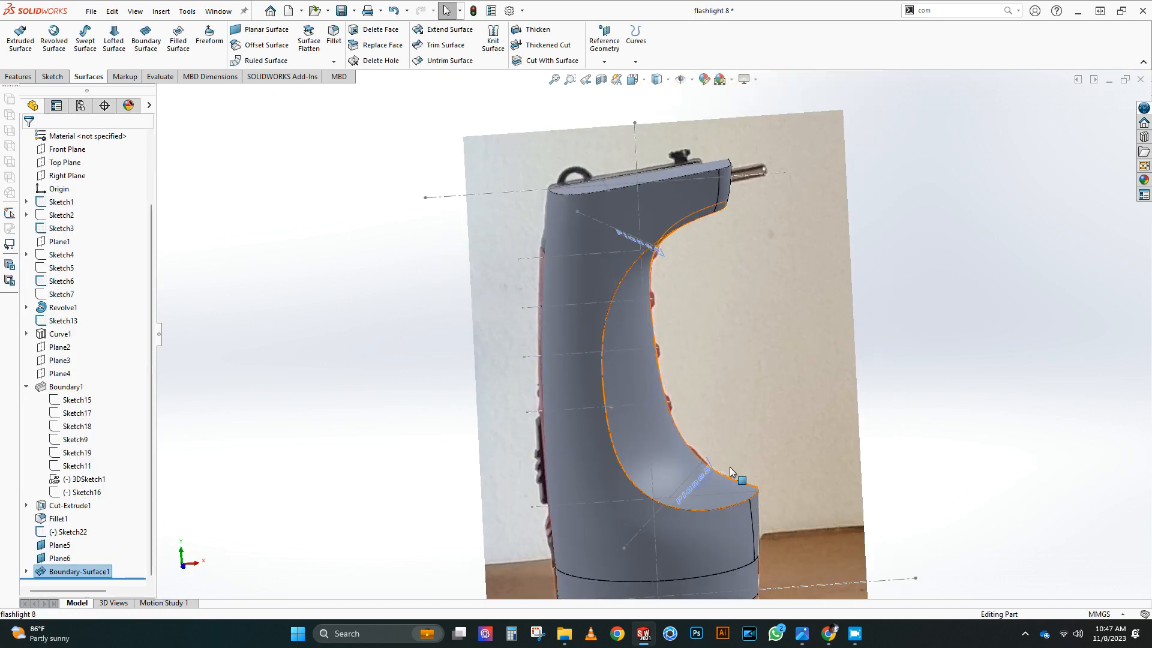
{"action": "middle_click_drag", "start_coordinate": [660, 324], "coordinate": [642, 336]}
{"action": "scroll", "coordinate": [660, 321], "scroll_direction": "up", "scroll_amount": 2}
{"action": "left_click", "coordinate": [56, 202]}
{"action": "left_click", "coordinate": [69, 185]}
{"action": "scroll", "coordinate": [690, 420], "scroll_direction": "down", "scroll_amount": 4}
{"action": "middle_click_drag", "start_coordinate": [662, 384], "coordinate": [540, 378]}
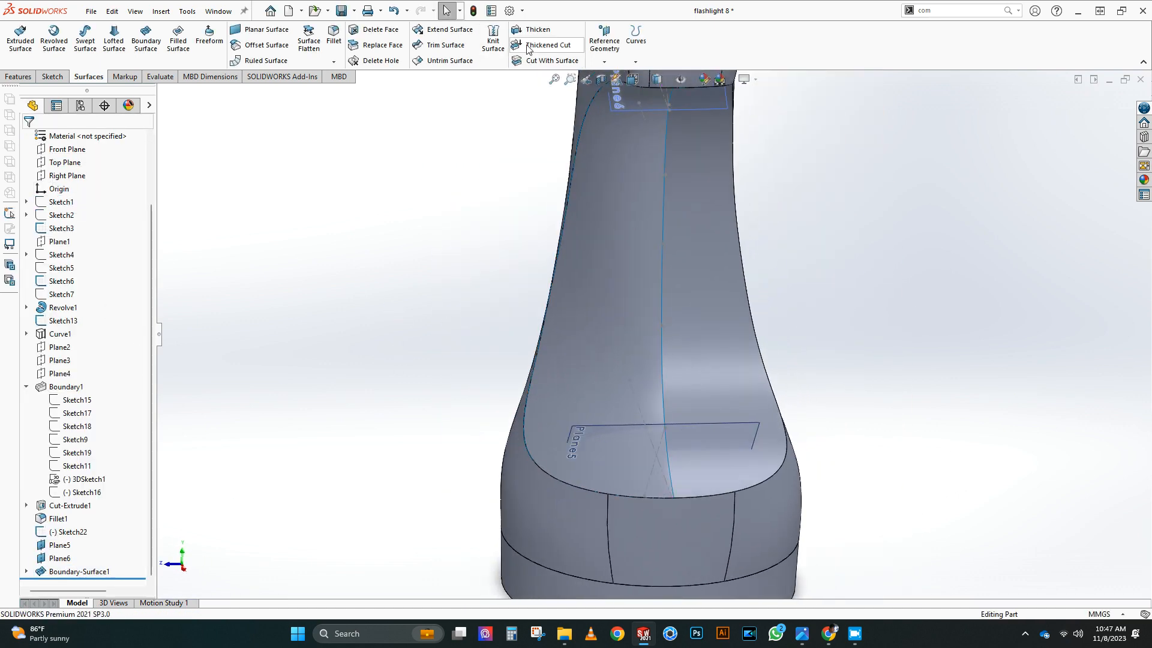
Step: Mirror the half boundary surface body about the Front Plane
{"action": "left_click", "coordinate": [19, 77]}
{"action": "left_click", "coordinate": [432, 62]}
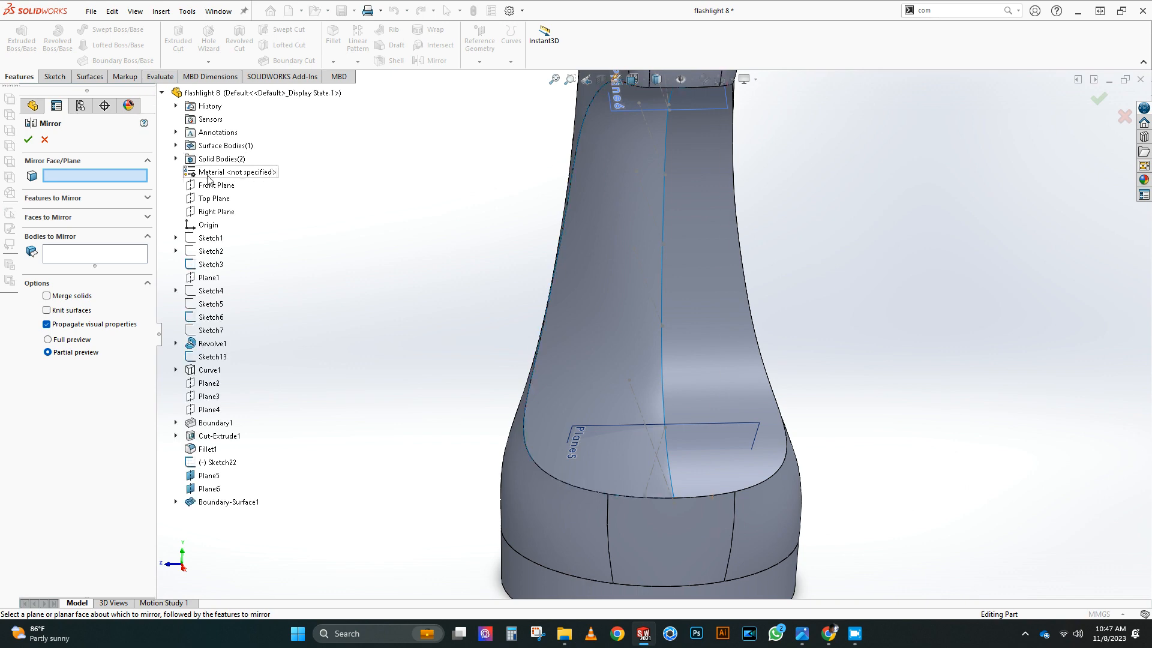
{"action": "left_click", "coordinate": [605, 336]}
{"action": "right_click", "coordinate": [606, 336]}
Step: Delete the half boundary surface together with its mirrored copy
{"action": "scroll", "coordinate": [702, 384], "scroll_direction": "down", "scroll_amount": 1}
{"action": "middle_click_drag", "start_coordinate": [705, 390], "coordinate": [693, 457]}
{"action": "scroll", "coordinate": [690, 360], "scroll_direction": "up", "scroll_amount": 2}
{"action": "left_click", "coordinate": [88, 558]}
{"action": "key", "text": "Delete"}
{"action": "left_click", "coordinate": [643, 260]}
Step: Start a 3D sketch and convert the edges of the curved recess face into it
{"action": "scroll", "coordinate": [800, 401], "scroll_direction": "up", "scroll_amount": 1}
{"action": "middle_click_drag", "start_coordinate": [541, 466], "coordinate": [530, 364]}
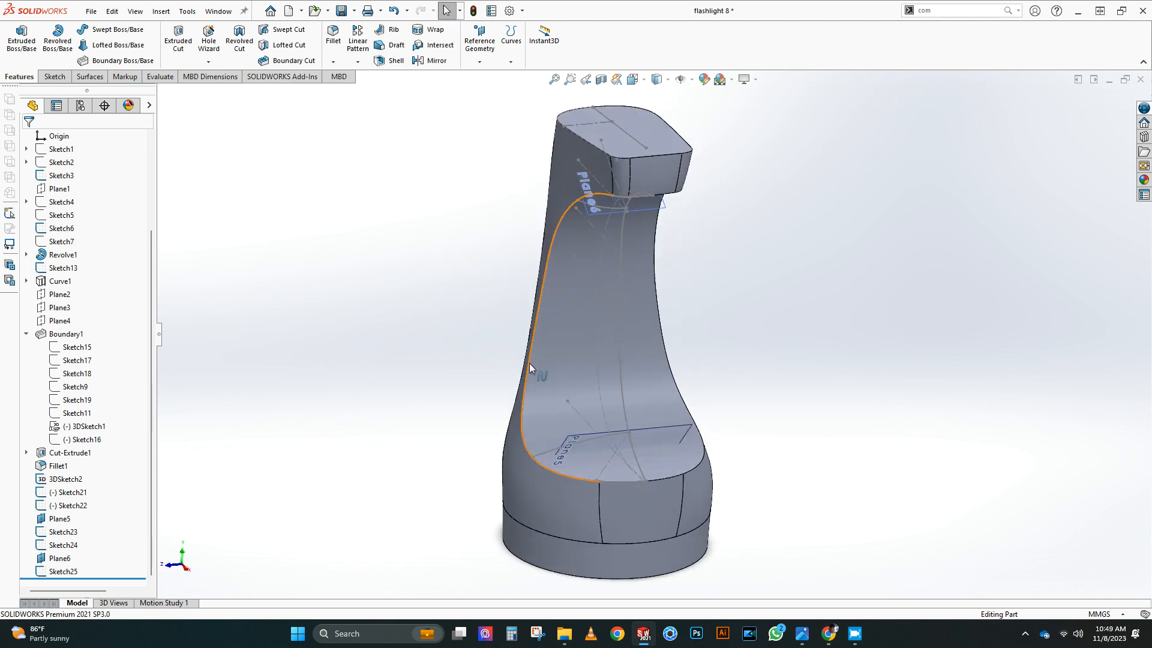
{"action": "left_click", "coordinate": [583, 328]}
{"action": "left_click", "coordinate": [60, 77]}
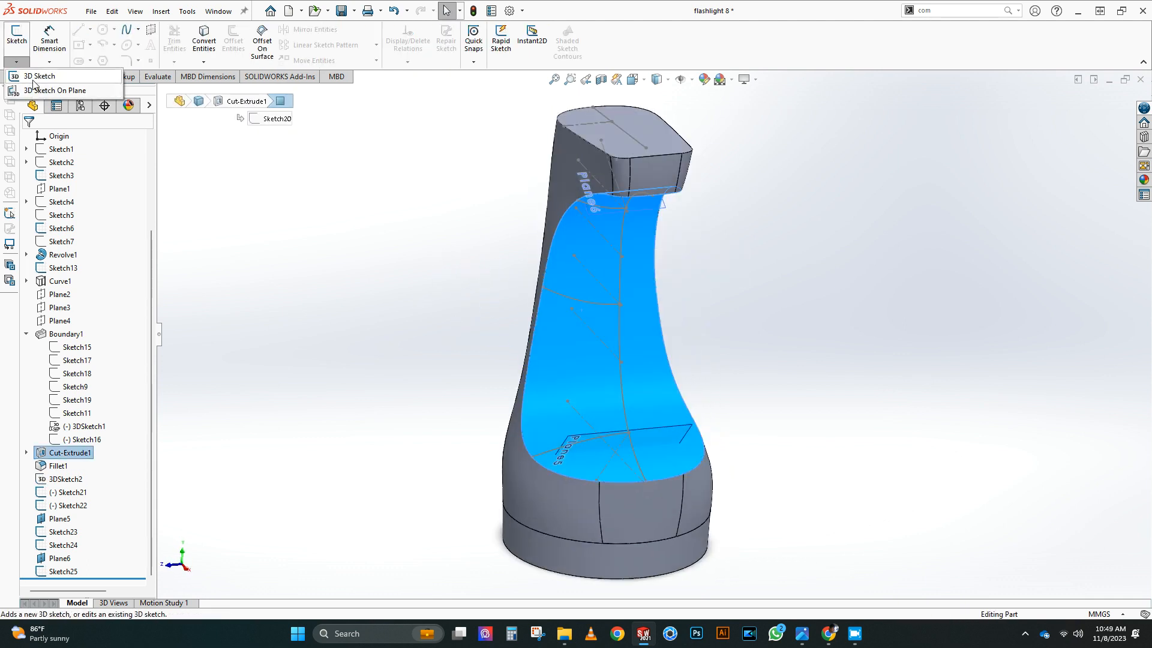
{"action": "left_click", "coordinate": [33, 78]}
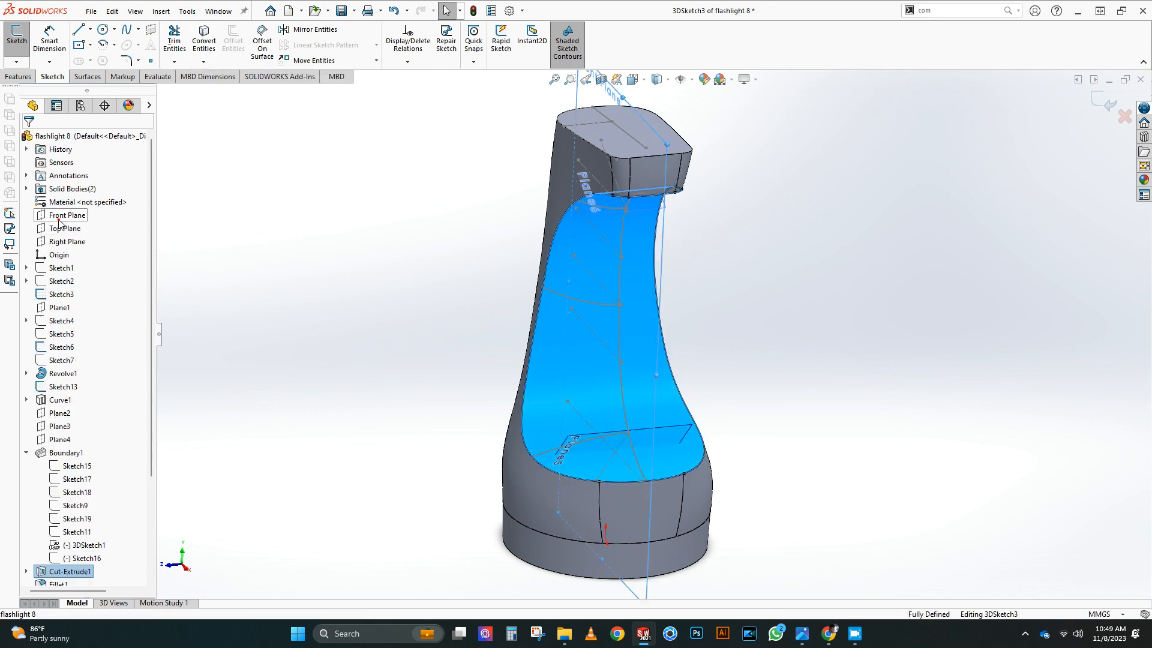
{"action": "left_click", "coordinate": [238, 104]}
{"action": "left_click", "coordinate": [605, 312]}
{"action": "key", "text": "Escape"}
{"action": "middle_click_drag", "start_coordinate": [498, 252], "coordinate": [452, 216]}
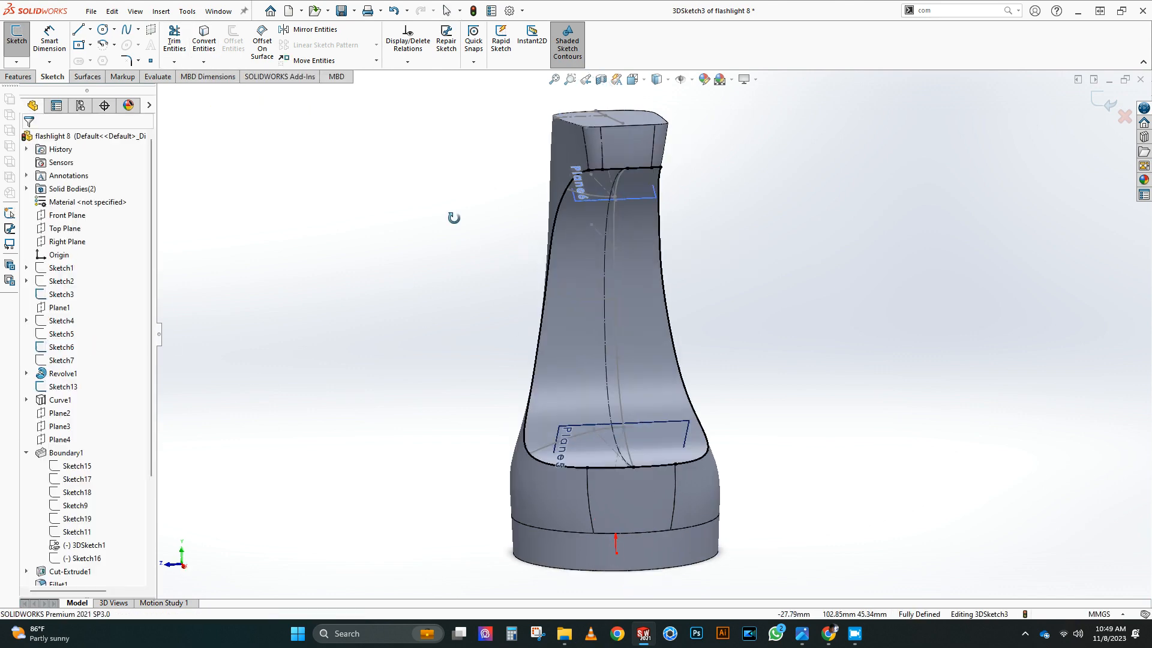
Step: Delete the converted edges on the side already covered by 3DSketch2, keeping only the opposite half of the outline
{"action": "left_click", "coordinate": [174, 39]}
{"action": "left_click", "coordinate": [29, 140]}
{"action": "left_click", "coordinate": [557, 215]}
{"action": "key", "text": "Delete"}
{"action": "left_click", "coordinate": [594, 171]}
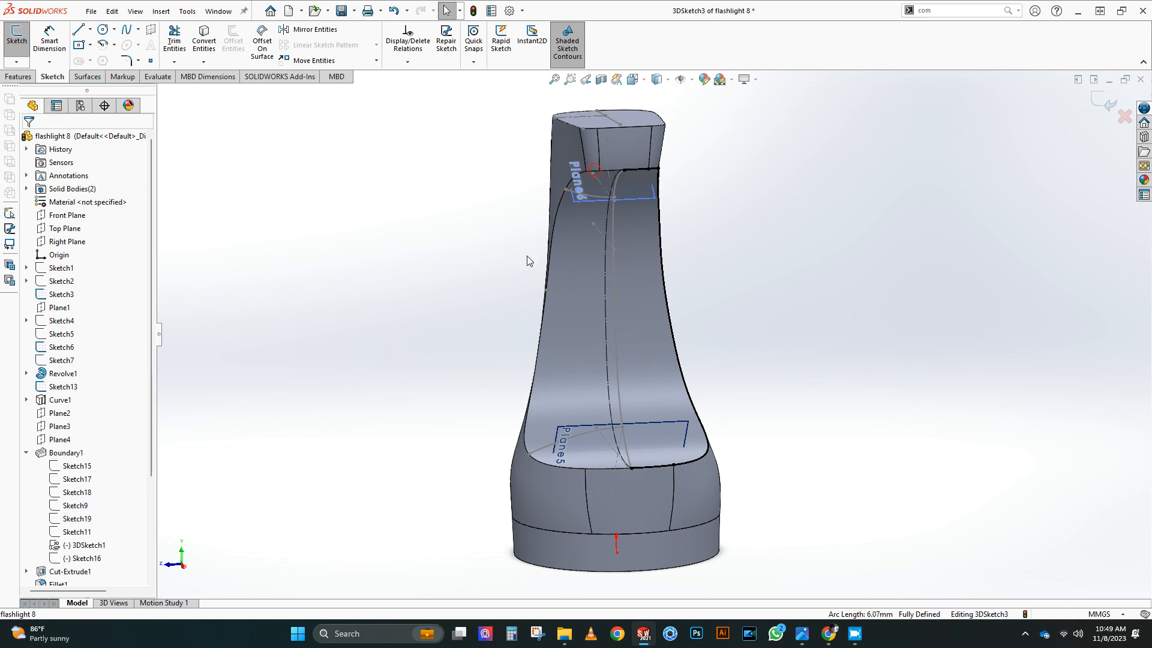
Step: Edit the upper section sketch on Plane6, draw a horizontal centerline and mirror the spline about it
{"action": "left_click", "coordinate": [633, 143]}
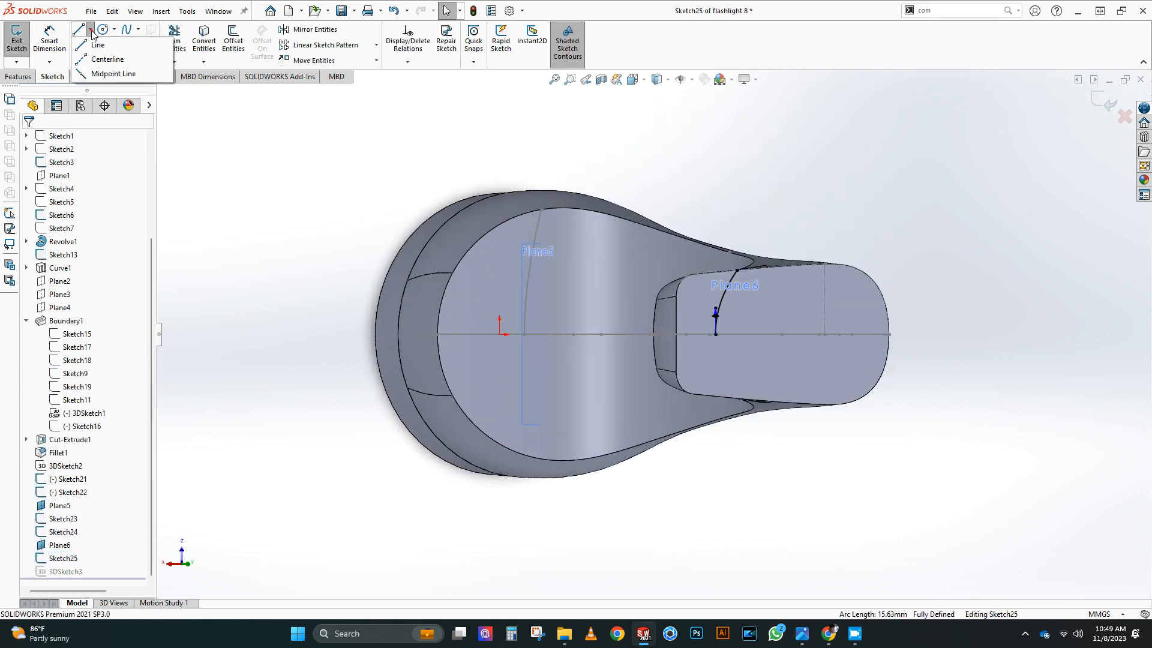
{"action": "left_click", "coordinate": [80, 30]}
{"action": "left_click_drag", "start_coordinate": [928, 334], "coordinate": [411, 334]}
{"action": "left_click", "coordinate": [308, 30]}
{"action": "left_click", "coordinate": [722, 303]}
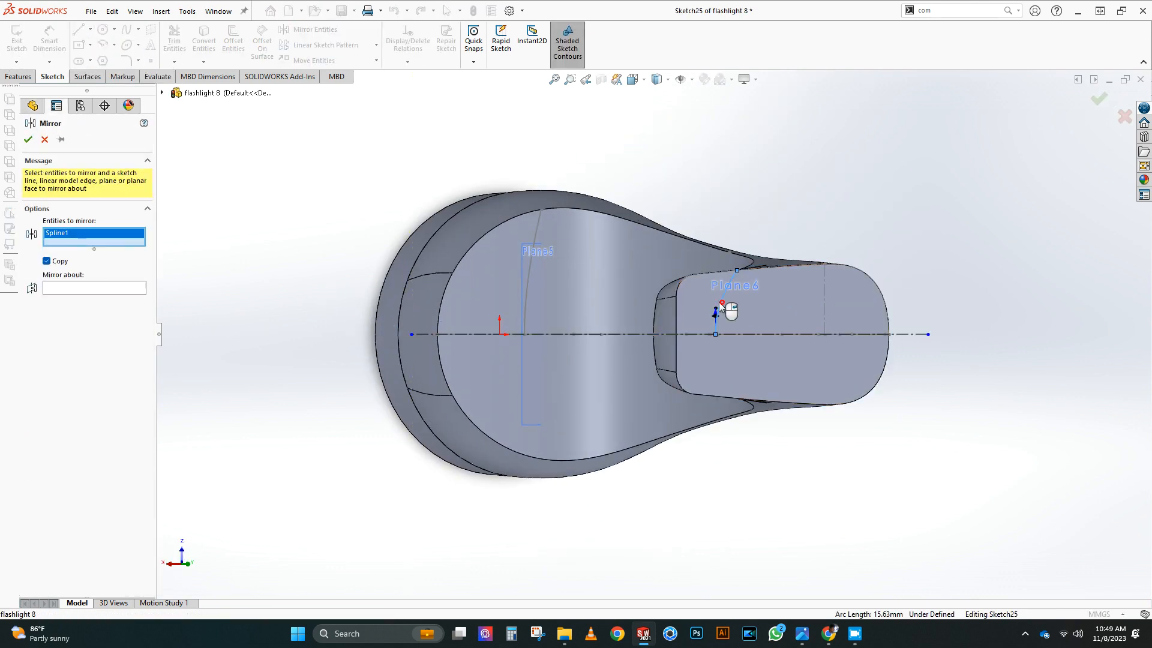
{"action": "right_click", "coordinate": [551, 336]}
Step: Edit the middle section sketch, Sketch24, add a horizontal centerline and mirror its spline about that line
{"action": "mouse_move", "coordinate": [974, 243]}
{"action": "middle_mouse_down"}
{"action": "mouse_move", "coordinate": [902, 218]}
{"action": "mouse_move", "coordinate": [870, 234]}
{"action": "middle_mouse_up"}
{"action": "left_click", "coordinate": [663, 295]}
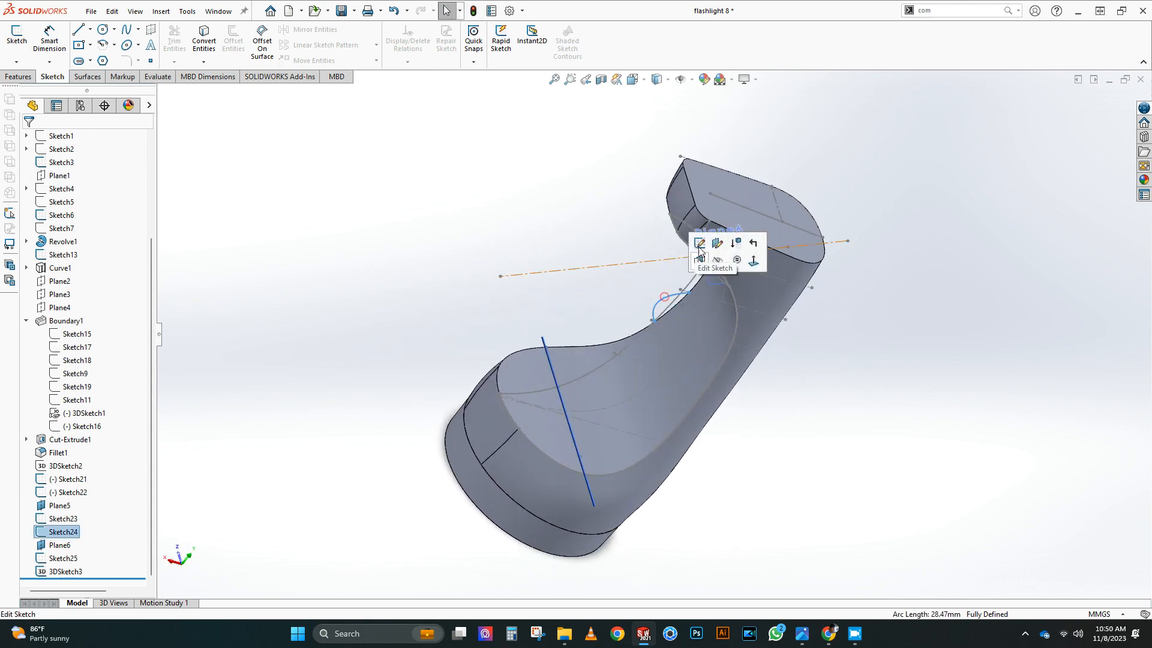
{"action": "left_click", "coordinate": [702, 244]}
{"action": "left_click", "coordinate": [90, 30]}
{"action": "left_click", "coordinate": [85, 57]}
{"action": "left_click", "coordinate": [359, 334]}
{"action": "left_click", "coordinate": [940, 334]}
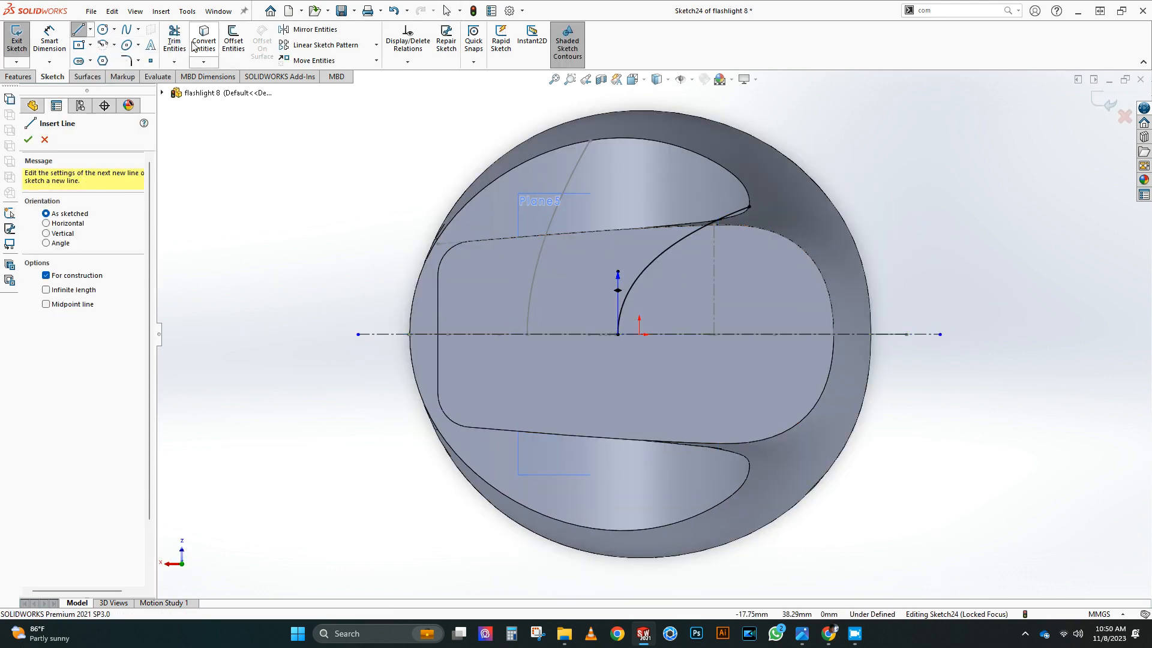
{"action": "left_click", "coordinate": [316, 30]}
{"action": "left_click", "coordinate": [29, 141]}
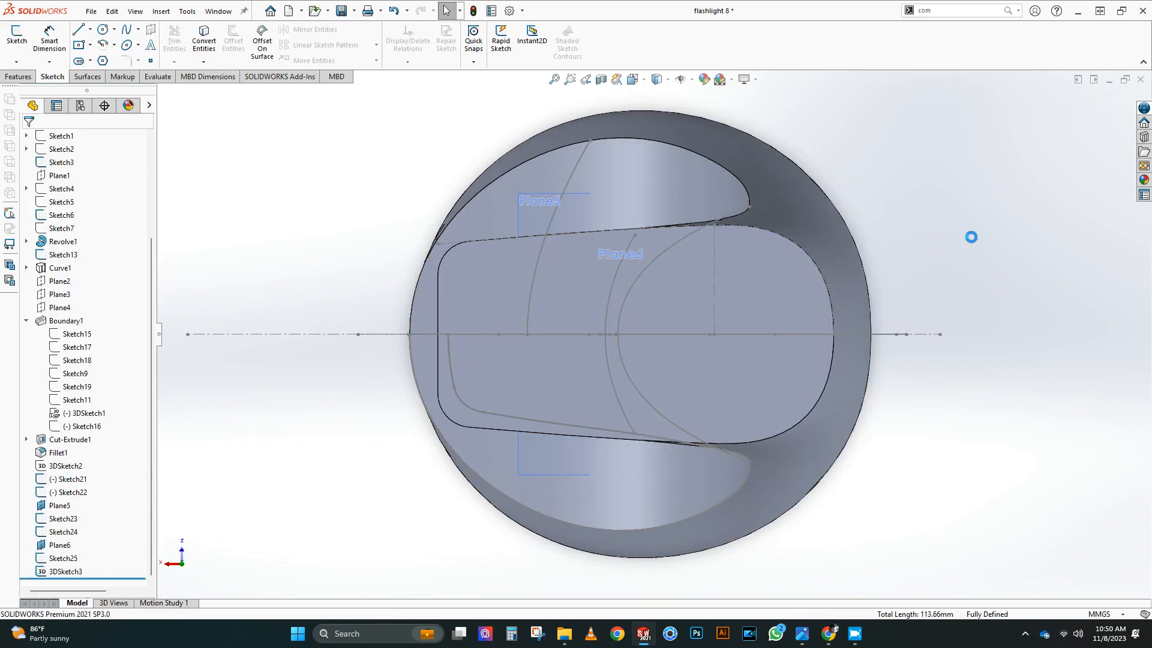
Step: Mirror the spline of the lower section sketch on Plane5 about a horizontal centerline and finish the sketch
{"action": "middle_click_drag", "start_coordinate": [972, 239], "coordinate": [733, 205]}
{"action": "left_click", "coordinate": [90, 29]}
{"action": "left_click", "coordinate": [105, 57]}
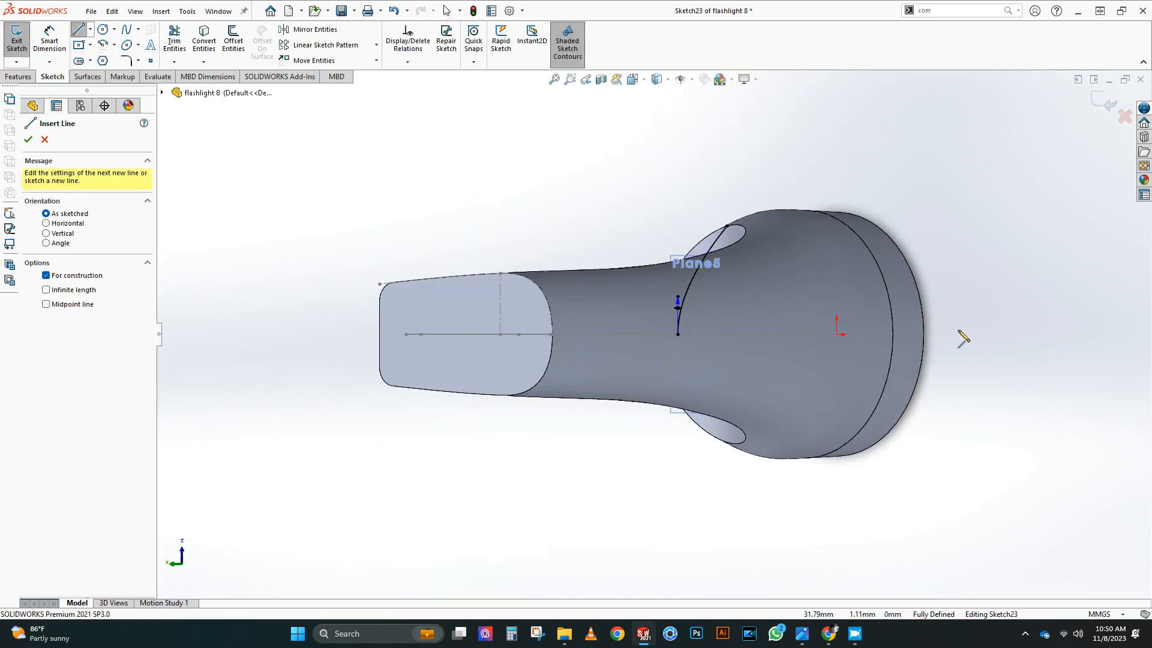
{"action": "key", "text": "Escape"}
{"action": "left_click", "coordinate": [350, 300]}
{"action": "left_click", "coordinate": [711, 249]}
{"action": "left_click", "coordinate": [319, 30]}
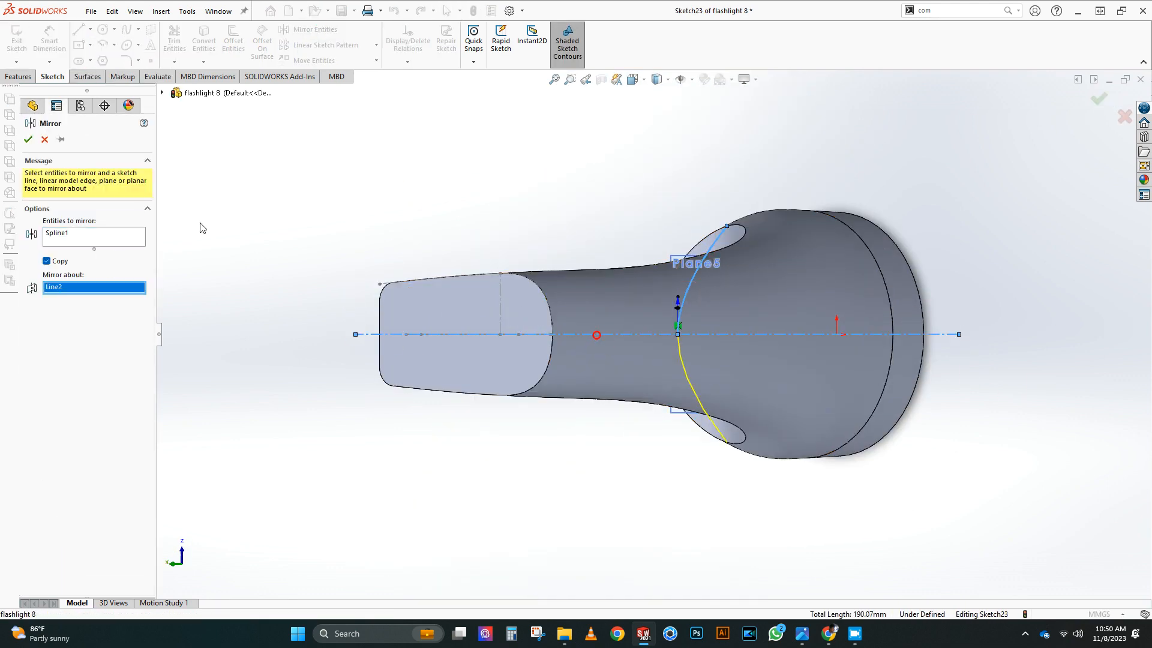
{"action": "left_click", "coordinate": [29, 139]}
{"action": "left_click", "coordinate": [1098, 99]}
{"action": "mouse_move", "coordinate": [972, 198]}
{"action": "middle_mouse_down"}
{"action": "mouse_move", "coordinate": [786, 185]}
{"action": "mouse_move", "coordinate": [854, 192]}
{"action": "mouse_move", "coordinate": [816, 228]}
{"action": "middle_mouse_up"}
{"action": "scroll", "coordinate": [780, 372], "scroll_direction": "down", "scroll_amount": 2}
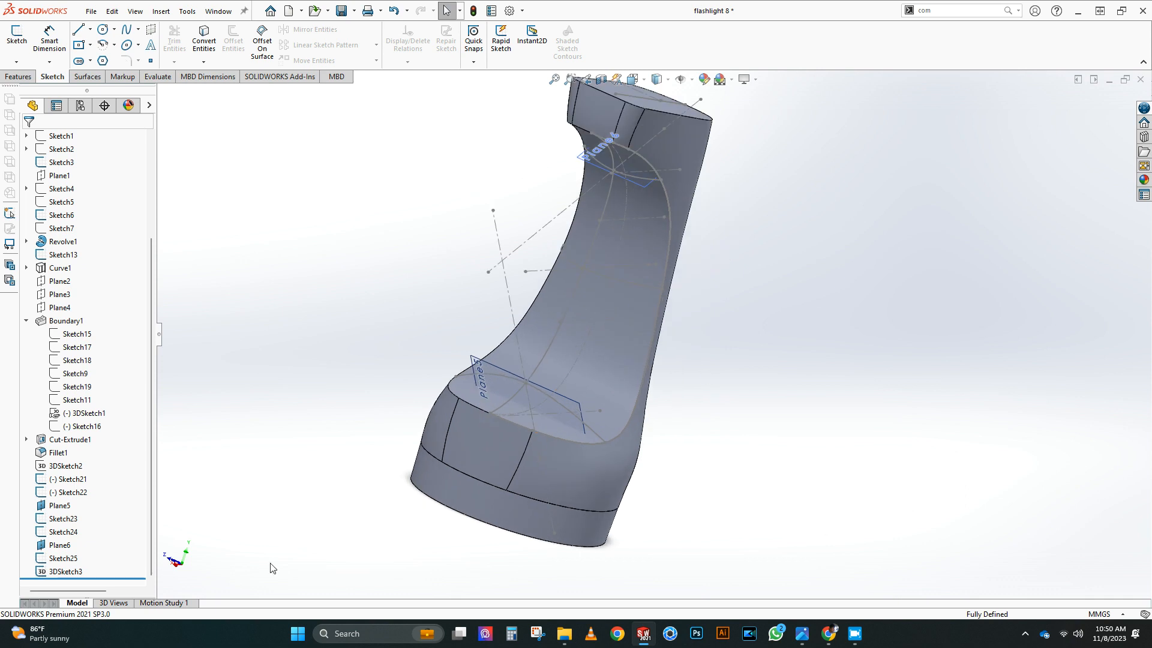
Step: Start a boundary surface with 3DSketch2, Sketch21 and 3DSketch3 as the direction 1 curves
{"action": "left_click", "coordinate": [362, 300]}
{"action": "middle_click_drag", "start_coordinate": [363, 300], "coordinate": [521, 294]}
{"action": "left_click", "coordinate": [87, 77]}
{"action": "left_click", "coordinate": [145, 39]}
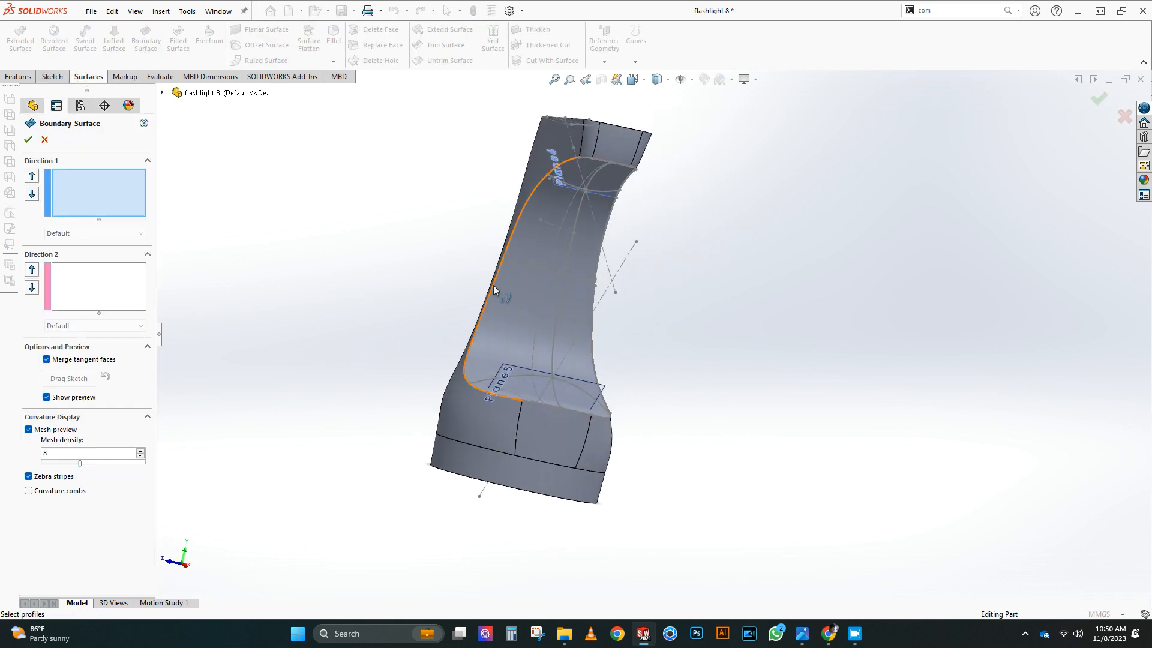
{"action": "left_click", "coordinate": [493, 286]}
{"action": "left_click", "coordinate": [563, 292]}
{"action": "middle_click_drag", "start_coordinate": [689, 342], "coordinate": [603, 355]}
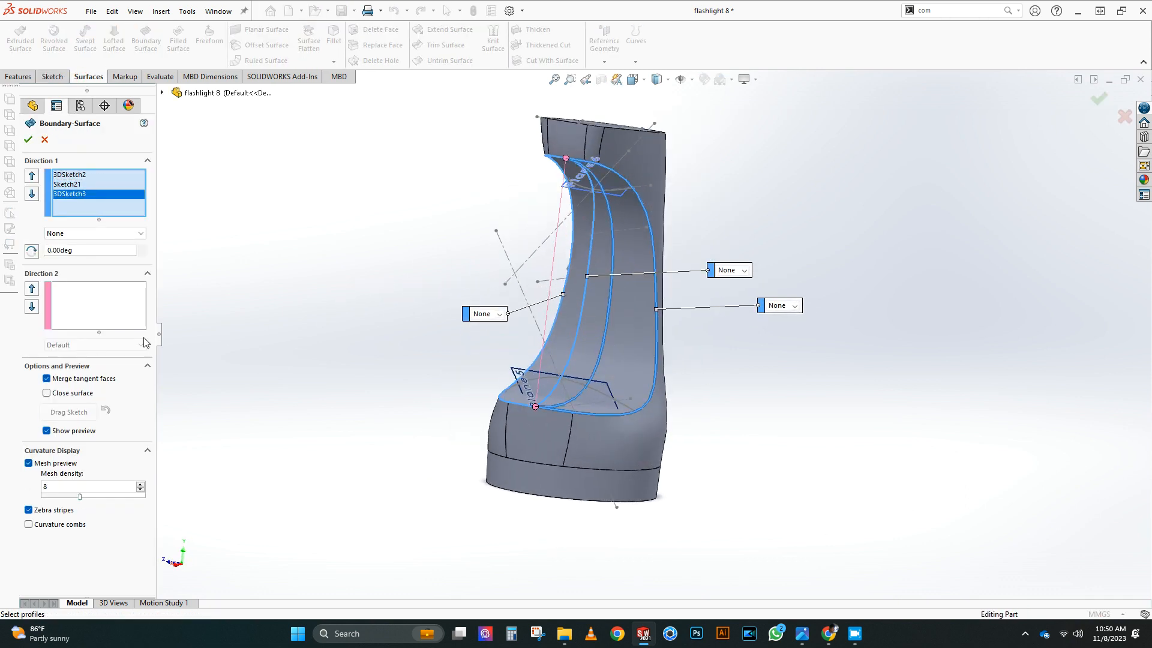
Step: Add Sketch23, Sketch24 and Sketch25 as direction 2 curves and create the full-width grip surface
{"action": "left_click", "coordinate": [613, 404]}
{"action": "left_click", "coordinate": [623, 282]}
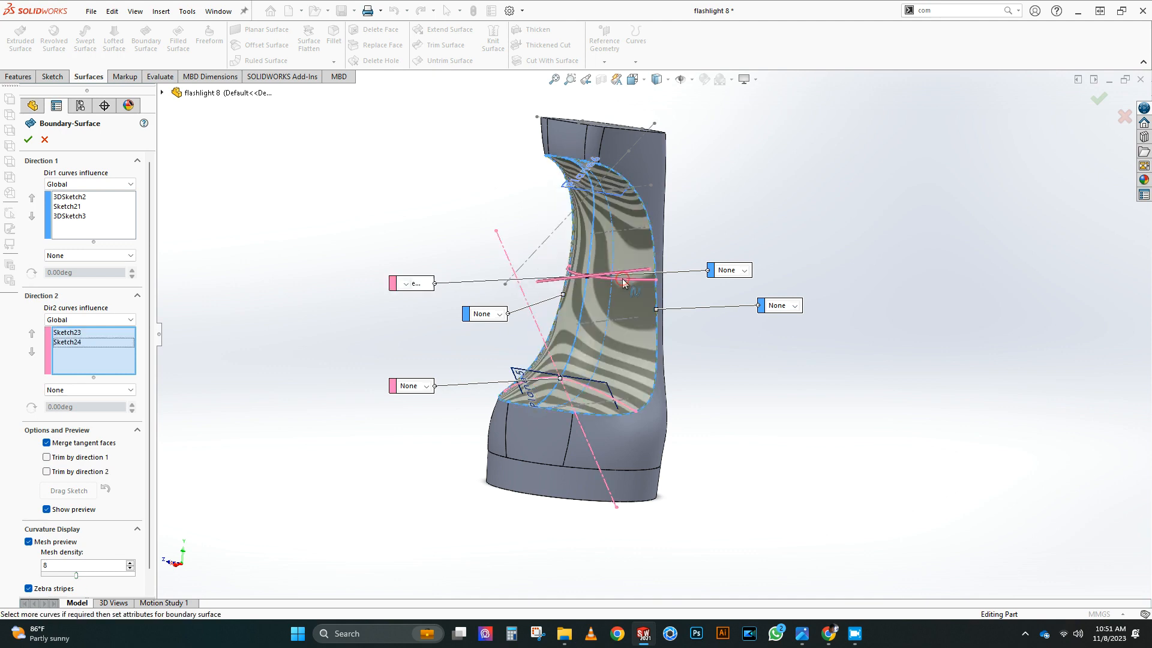
{"action": "scroll", "coordinate": [610, 187], "scroll_direction": "down", "scroll_amount": 4}
{"action": "left_click", "coordinate": [583, 198]}
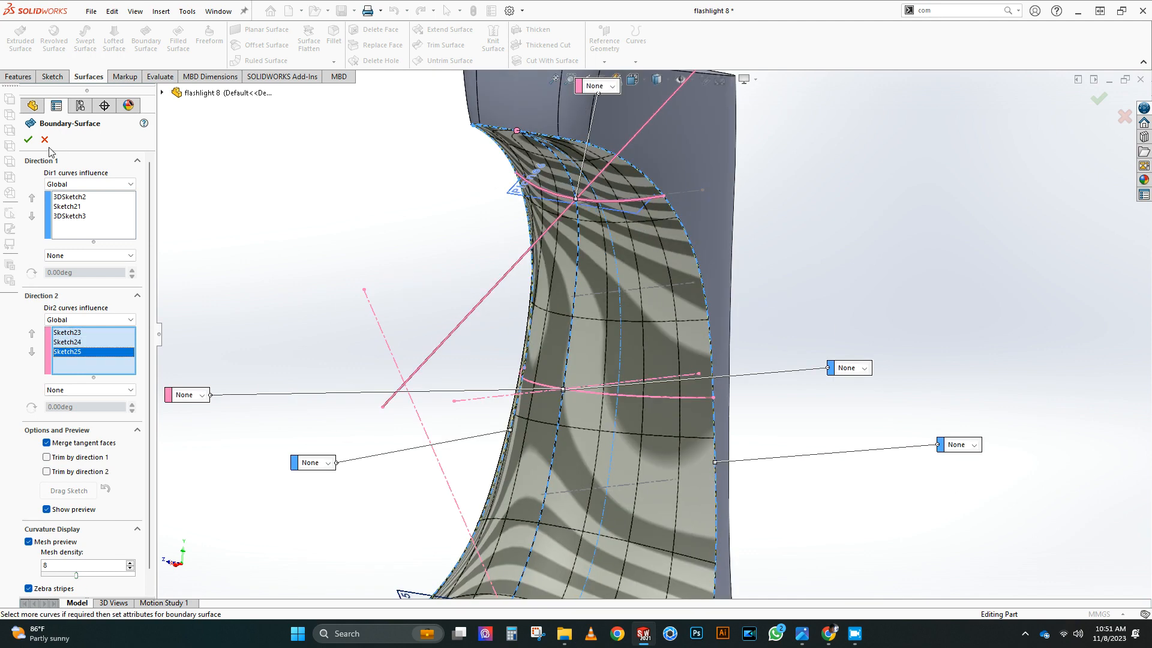
{"action": "left_click", "coordinate": [28, 139]}
Step: Hide the new boundary surface body to expose the recess face behind it
{"action": "scroll", "coordinate": [559, 502], "scroll_direction": "up", "scroll_amount": 3}
{"action": "scroll", "coordinate": [559, 502], "scroll_direction": "down", "scroll_amount": 4}
{"action": "middle_click_drag", "start_coordinate": [581, 497], "coordinate": [632, 400]}
{"action": "scroll", "coordinate": [669, 498], "scroll_direction": "down", "scroll_amount": 5}
{"action": "scroll", "coordinate": [597, 276], "scroll_direction": "down", "scroll_amount": 1}
{"action": "left_click", "coordinate": [587, 254]}
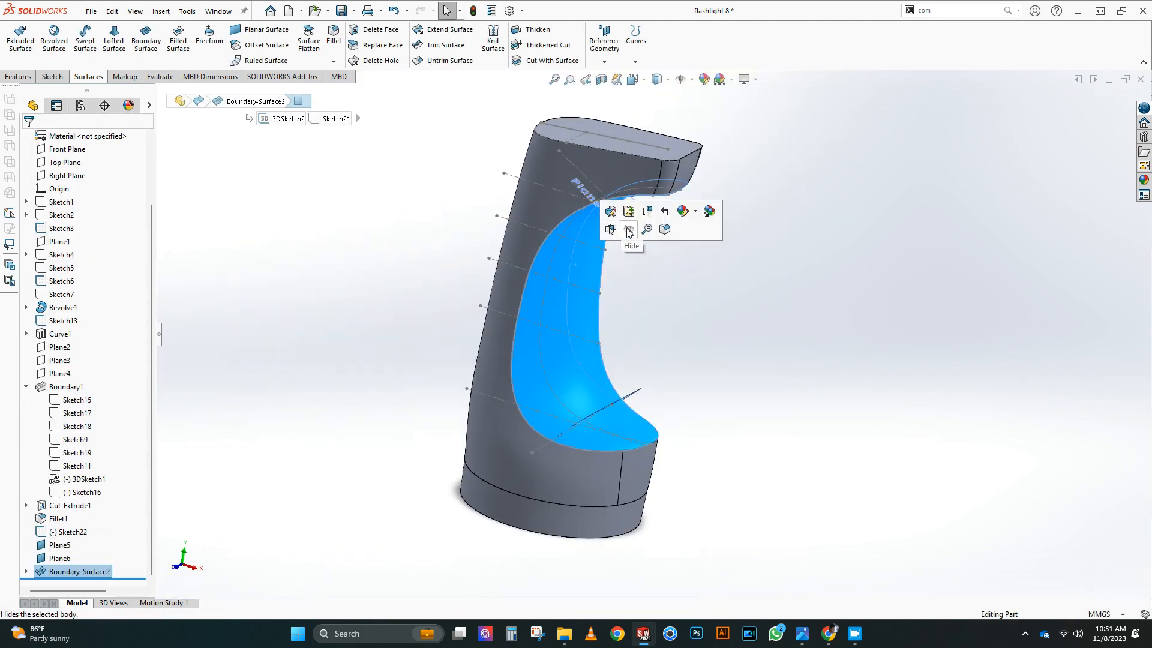
{"action": "left_click", "coordinate": [627, 229]}
{"action": "middle_click_drag", "start_coordinate": [628, 234], "coordinate": [549, 240]}
Step: Copy the curved recess face as an offset surface at a distance of 0 mm
{"action": "left_click", "coordinate": [251, 45]}
{"action": "right_click", "coordinate": [126, 176]}
{"action": "left_click", "coordinate": [156, 199]}
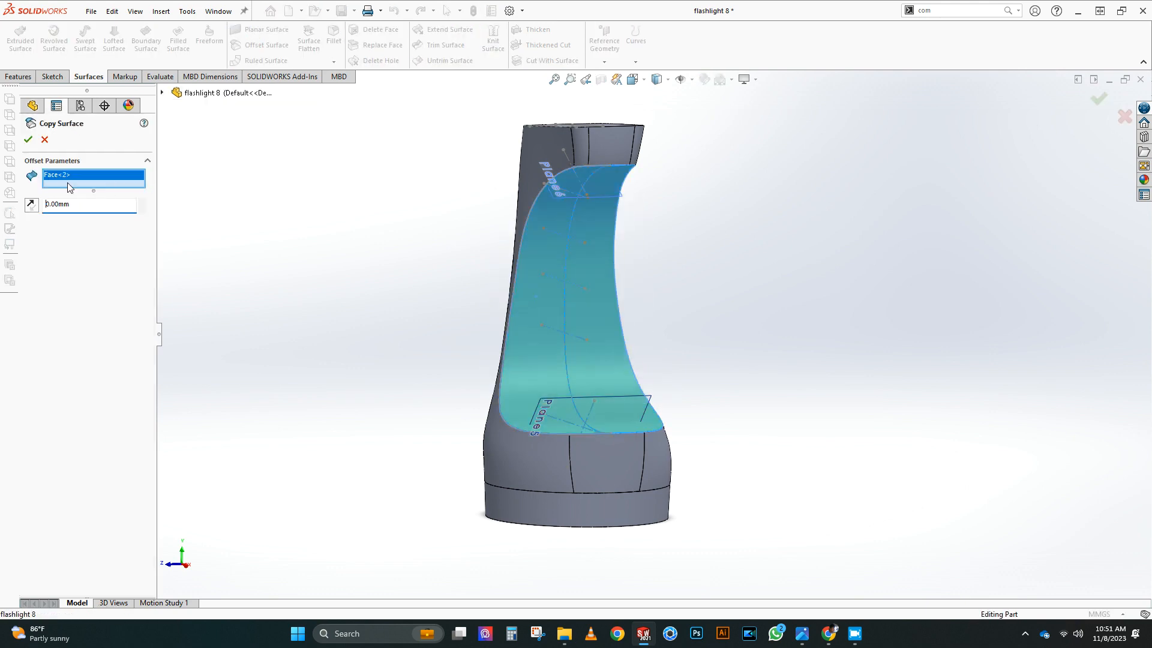
{"action": "left_click", "coordinate": [27, 140]}
Step: Show the boundary surface body again and hide the main handle body
{"action": "scroll", "coordinate": [90, 239], "scroll_direction": "up", "scroll_amount": 3}
{"action": "left_click", "coordinate": [25, 189]}
{"action": "left_click", "coordinate": [60, 202]}
{"action": "left_click", "coordinate": [546, 135]}
{"action": "left_click", "coordinate": [597, 100]}
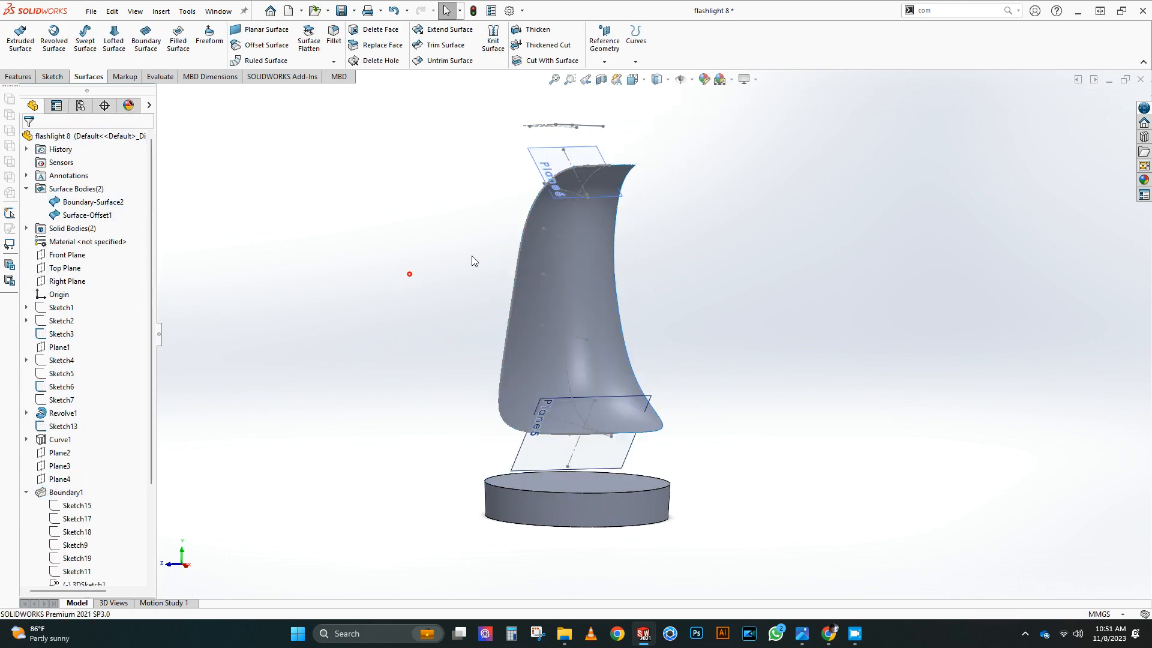
{"action": "middle_click_drag", "start_coordinate": [415, 271], "coordinate": [574, 323]}
Step: Knit the boundary surface and the copied recess face together into a solid body
{"action": "left_click", "coordinate": [492, 42]}
{"action": "left_click", "coordinate": [560, 214]}
{"action": "left_click", "coordinate": [574, 287]}
{"action": "left_click", "coordinate": [83, 236]}
{"action": "left_click", "coordinate": [28, 139]}
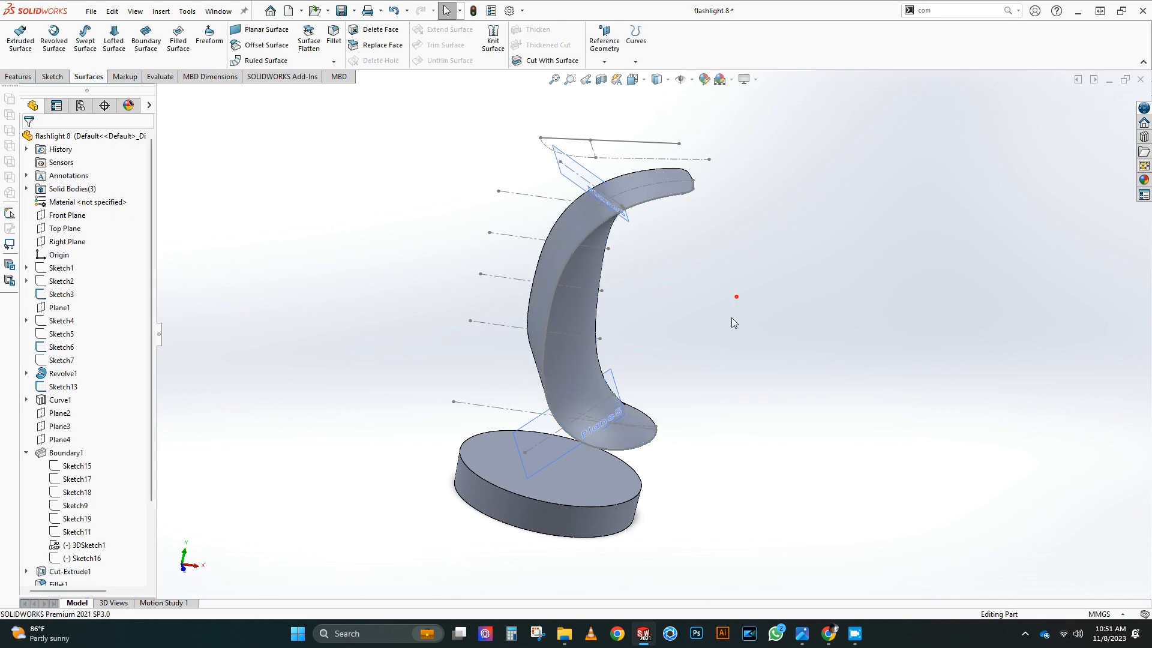
Step: Show the hidden main handle body, Fillet1, from the list of solid bodies
{"action": "middle_click_drag", "start_coordinate": [736, 296], "coordinate": [733, 288]}
{"action": "scroll", "coordinate": [733, 288], "scroll_direction": "up", "scroll_amount": 1}
{"action": "scroll", "coordinate": [64, 532], "scroll_direction": "down", "scroll_amount": 3}
{"action": "left_click", "coordinate": [26, 546]}
{"action": "left_click", "coordinate": [25, 492]}
{"action": "middle_click_drag", "start_coordinate": [210, 282], "coordinate": [224, 270]}
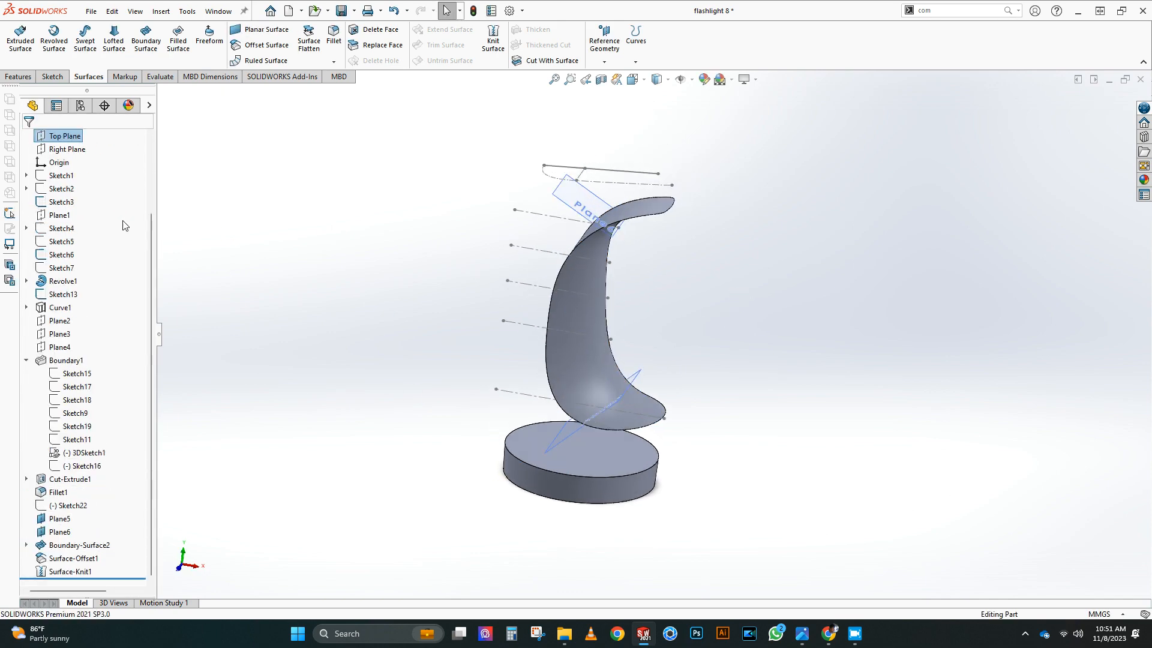
{"action": "scroll", "coordinate": [90, 239], "scroll_direction": "up", "scroll_amount": 3}
{"action": "left_click", "coordinate": [26, 189]}
{"action": "left_click", "coordinate": [70, 215]}
{"action": "left_click", "coordinate": [114, 179]}
{"action": "left_click", "coordinate": [386, 290]}
{"action": "middle_click_drag", "start_coordinate": [690, 342], "coordinate": [711, 299]}
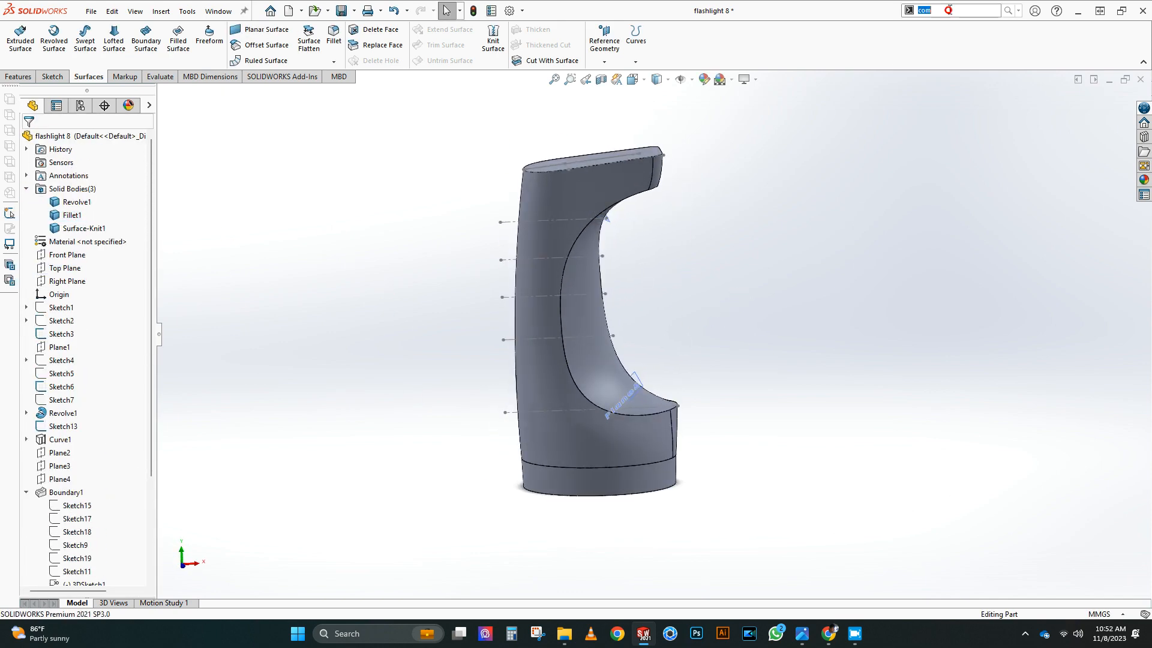
Step: Combine the main handle body and the knitted grip solid into one body
{"action": "left_click", "coordinate": [937, 35]}
{"action": "left_click", "coordinate": [585, 256]}
{"action": "left_click", "coordinate": [538, 277]}
{"action": "left_click", "coordinate": [28, 139]}
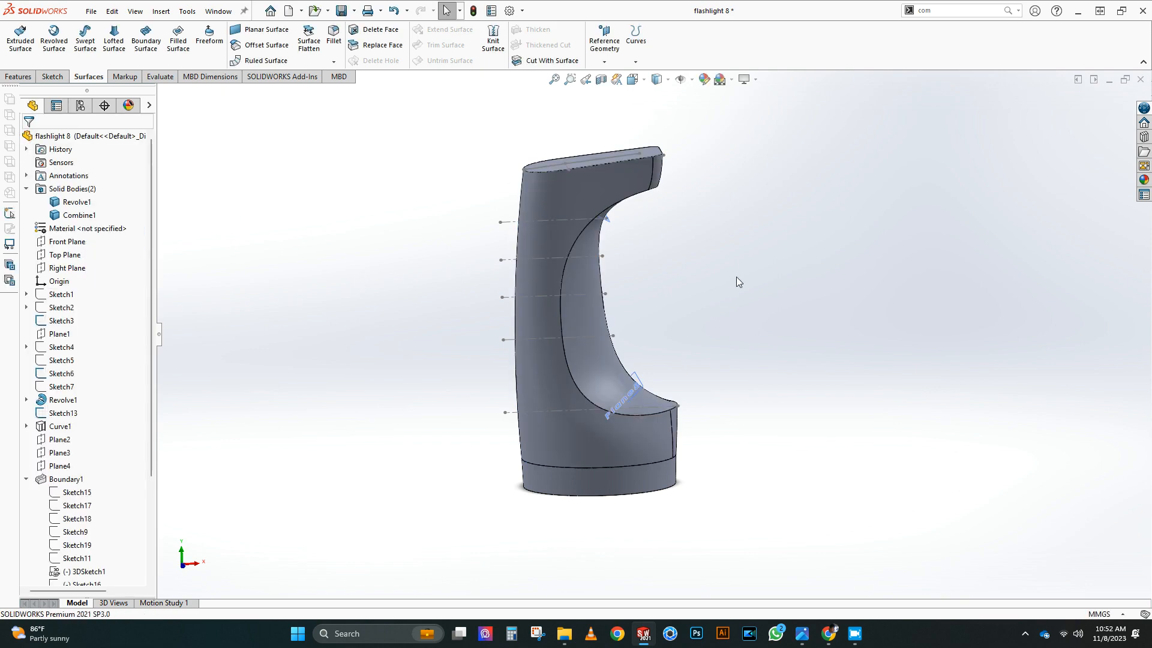
Step: Save the part as a new file named flashlight 9
{"action": "left_click", "coordinate": [364, 43]}
{"action": "type", "text": "9"}
{"action": "key", "text": "Return"}
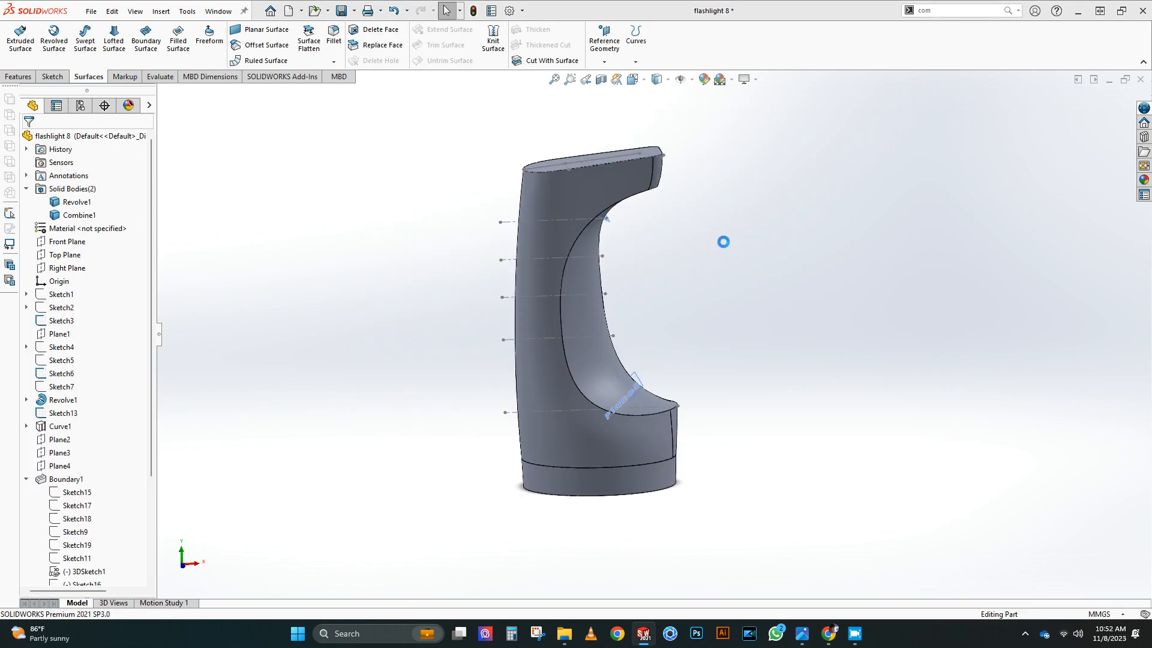
Step: Start a variable-radius fillet on the grip recess's lower front edge, with radii of 10 mm and 8 mm at its ends
{"action": "left_click", "coordinate": [19, 76]}
{"action": "left_click", "coordinate": [333, 36]}
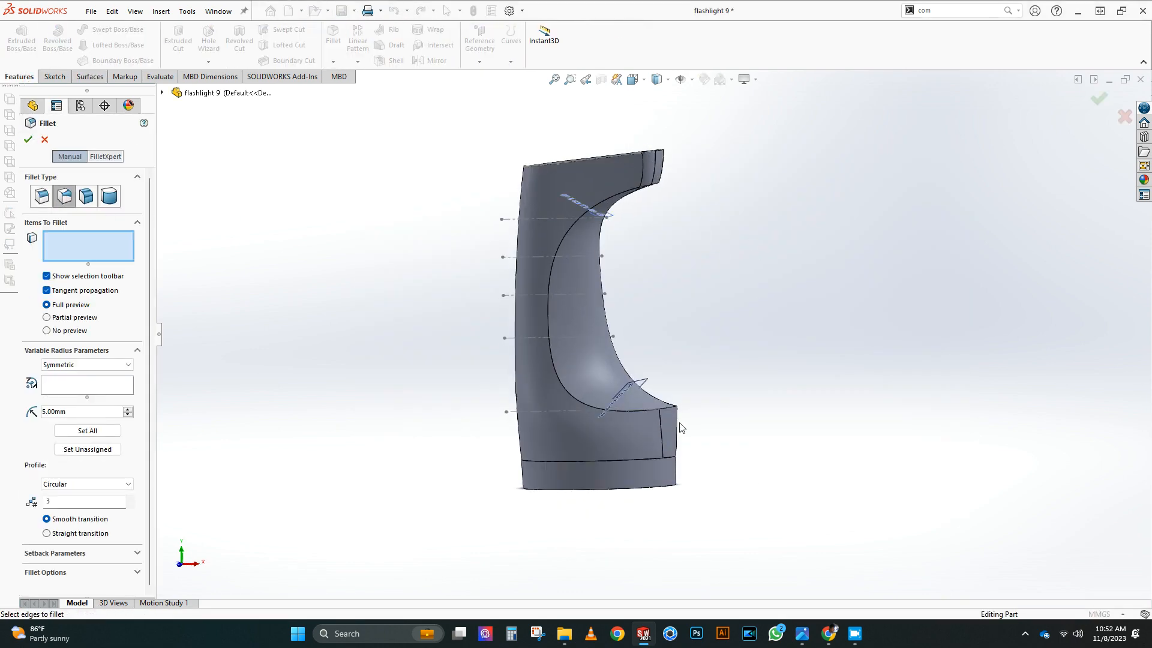
{"action": "left_click", "coordinate": [663, 408]}
{"action": "scroll", "coordinate": [718, 450], "scroll_direction": "down", "scroll_amount": 2}
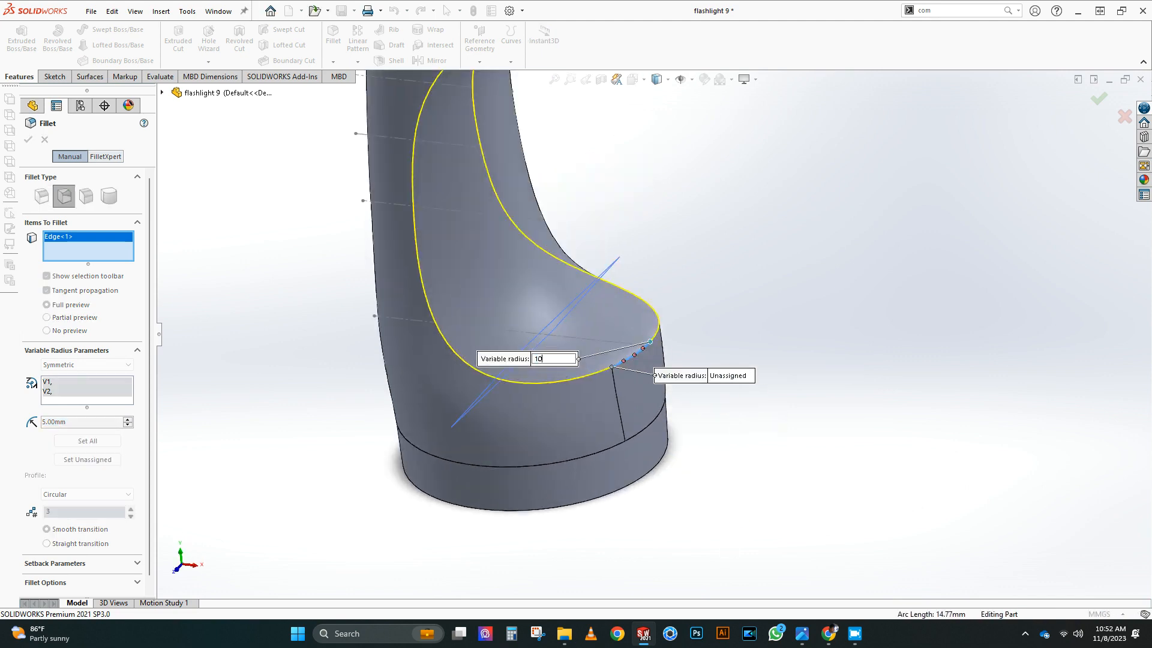
{"action": "type", "text": "8"}
{"action": "key", "text": "Return"}
Step: Add the recess's remaining lower and long side edges to the fillet, with 8 mm at the other lower point and 4 mm at both upper ends
{"action": "scroll", "coordinate": [486, 367], "scroll_direction": "up", "scroll_amount": 3}
{"action": "scroll", "coordinate": [438, 228], "scroll_direction": "down", "scroll_amount": 3}
{"action": "left_click", "coordinate": [591, 231]}
{"action": "type", "text": "4"}
{"action": "key", "text": "Return"}
{"action": "middle_click_drag", "start_coordinate": [702, 246], "coordinate": [593, 276]}
{"action": "left_click", "coordinate": [571, 498]}
{"action": "left_click", "coordinate": [643, 511]}
{"action": "type", "text": "8"}
{"action": "key", "text": "Return"}
{"action": "left_click", "coordinate": [675, 442]}
{"action": "left_click", "coordinate": [597, 196]}
{"action": "type", "text": "4"}
{"action": "key", "text": "Return"}
{"action": "scroll", "coordinate": [484, 190], "scroll_direction": "down", "scroll_amount": 5}
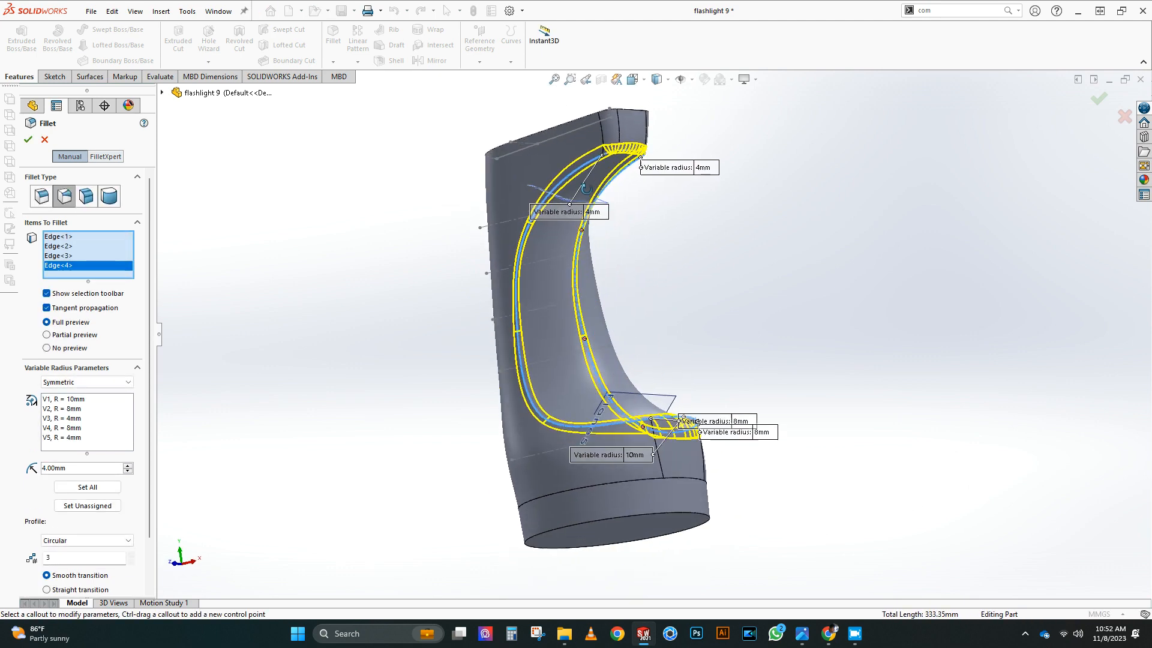
Step: Add the remaining edges around the recess's upper end to the fillet, each with a 4 mm radius
{"action": "left_click", "coordinate": [480, 184]}
{"action": "left_click", "coordinate": [255, 467]}
{"action": "type", "text": "4"}
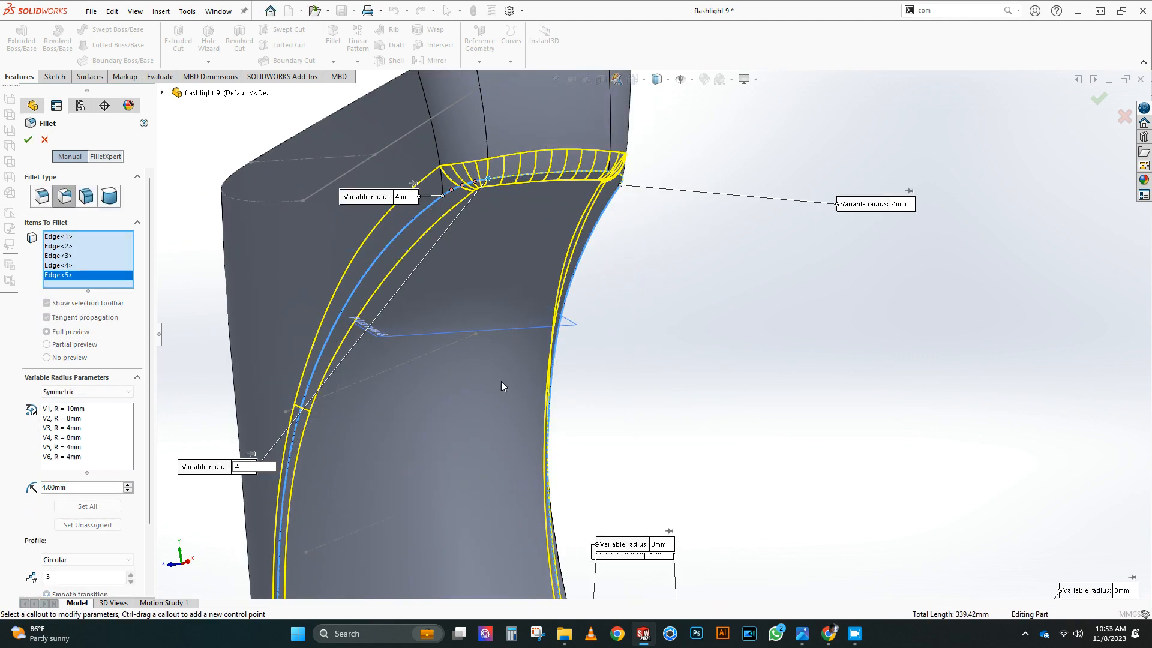
{"action": "left_click", "coordinate": [539, 174]}
{"action": "left_click", "coordinate": [493, 150]}
{"action": "type", "text": "4"}
{"action": "key", "text": "Return"}
{"action": "middle_click_drag", "start_coordinate": [679, 223], "coordinate": [576, 227]}
{"action": "left_click", "coordinate": [560, 204]}
{"action": "left_click", "coordinate": [514, 203]}
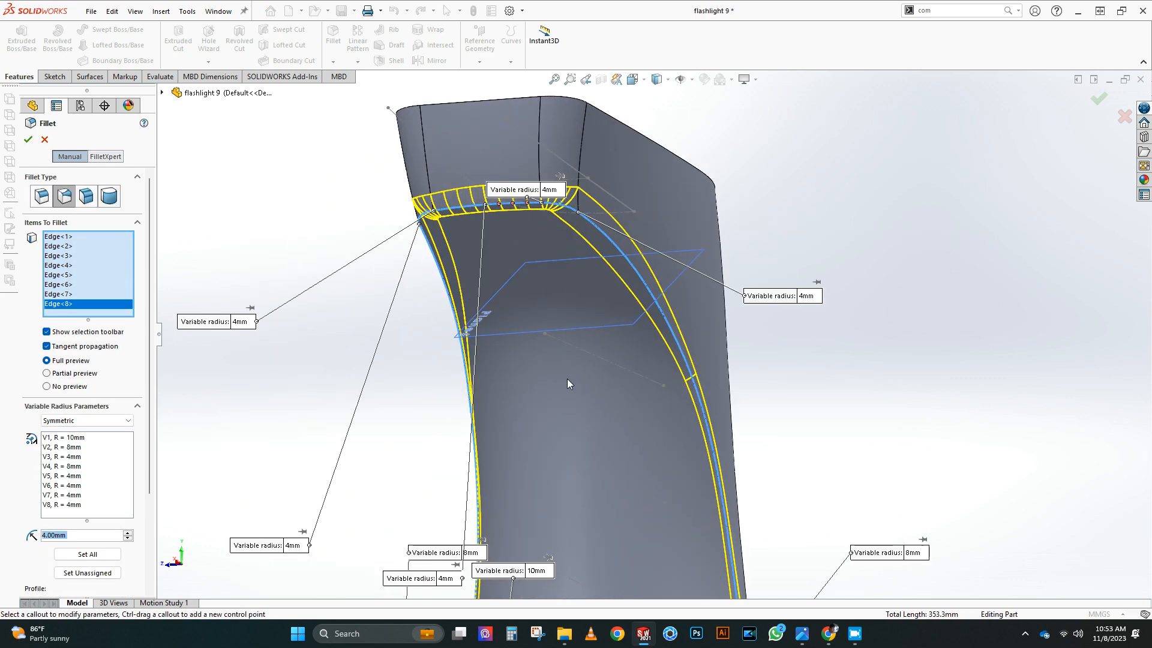
Step: Change both 8 mm radii at the recess's lower end to 9 mm and finish the variable fillet
{"action": "scroll", "coordinate": [568, 384], "scroll_direction": "down", "scroll_amount": 5}
{"action": "middle_click_drag", "start_coordinate": [342, 400], "coordinate": [786, 504]}
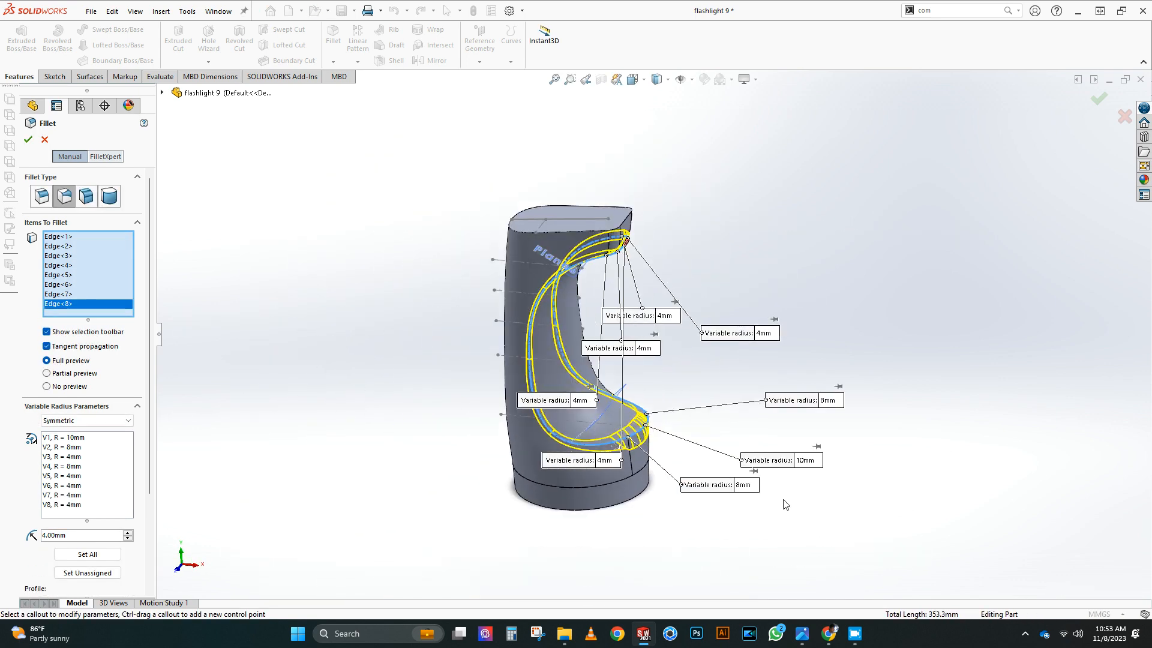
{"action": "left_click", "coordinate": [690, 440]}
{"action": "type", "text": "9"}
{"action": "key", "text": "Return"}
{"action": "left_click", "coordinate": [793, 337]}
{"action": "type", "text": "9"}
{"action": "key", "text": "Return"}
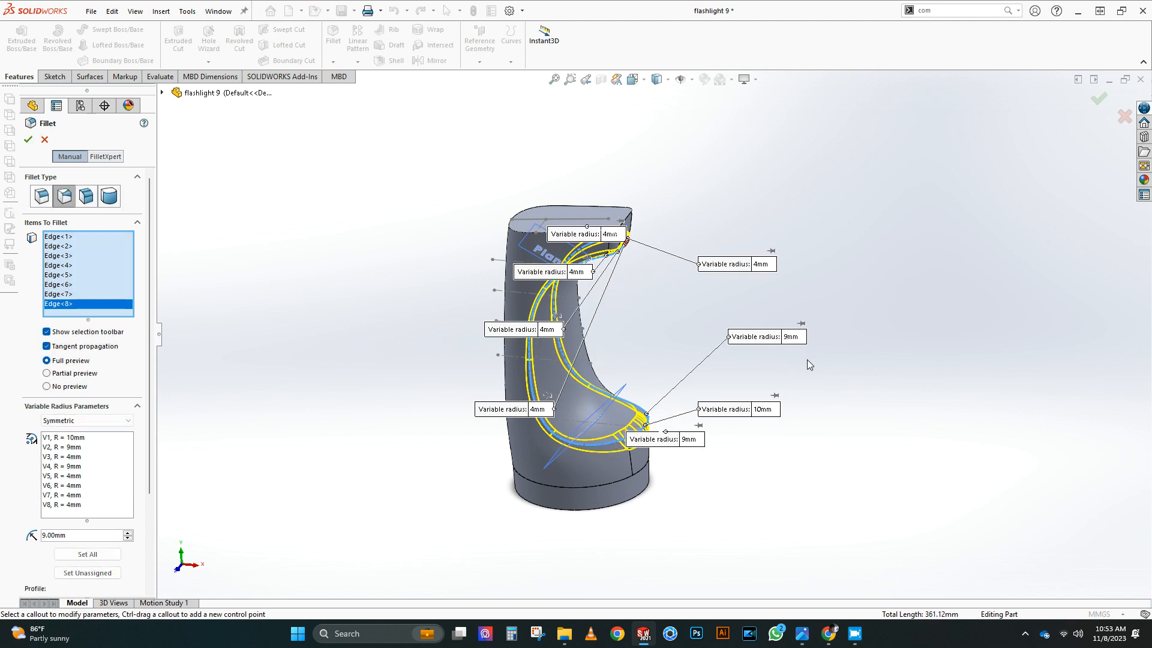
{"action": "key", "text": "Return"}
Step: Show the side-view reference picture behind the handle and save the part
{"action": "left_click", "coordinate": [77, 278]}
{"action": "mouse_move", "coordinate": [791, 376]}
{"action": "middle_mouse_down"}
{"action": "mouse_move", "coordinate": [816, 373]}
{"action": "mouse_move", "coordinate": [789, 378]}
{"action": "mouse_move", "coordinate": [823, 388]}
{"action": "mouse_move", "coordinate": [685, 490]}
{"action": "mouse_move", "coordinate": [771, 463]}
{"action": "middle_mouse_up"}
{"action": "key", "text": "ctrl+s"}
{"action": "key", "text": "space"}
{"action": "left_click", "coordinate": [595, 218]}
{"action": "middle_click_drag", "start_coordinate": [668, 214], "coordinate": [702, 174]}
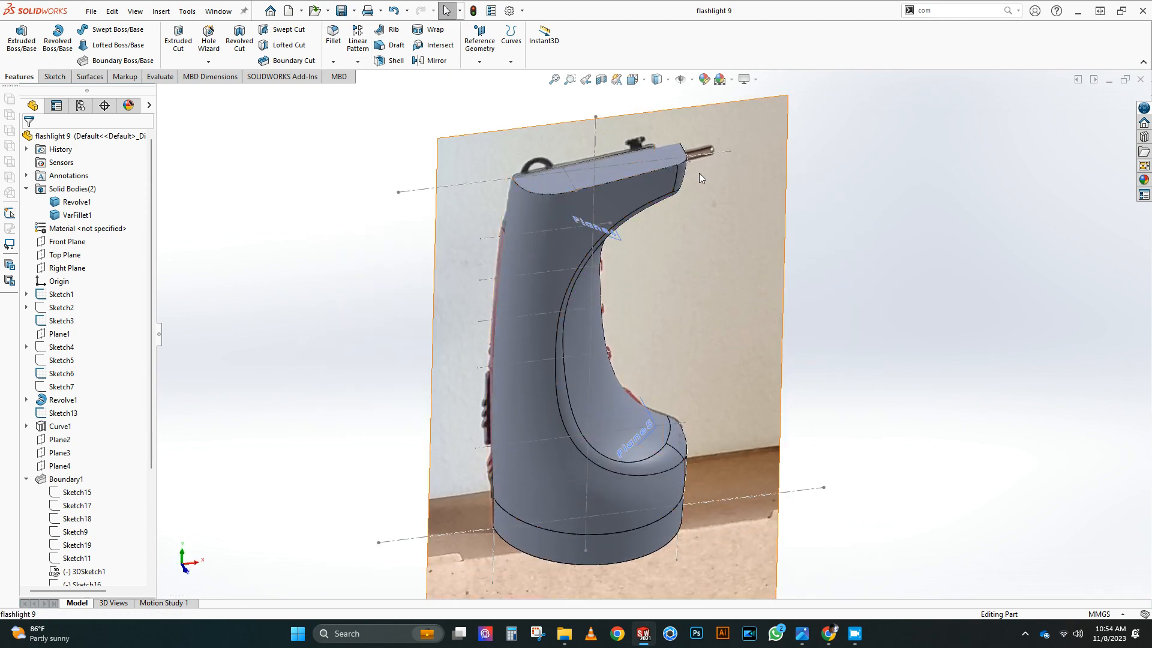
{"action": "scroll", "coordinate": [658, 175], "scroll_direction": "down", "scroll_amount": 5}
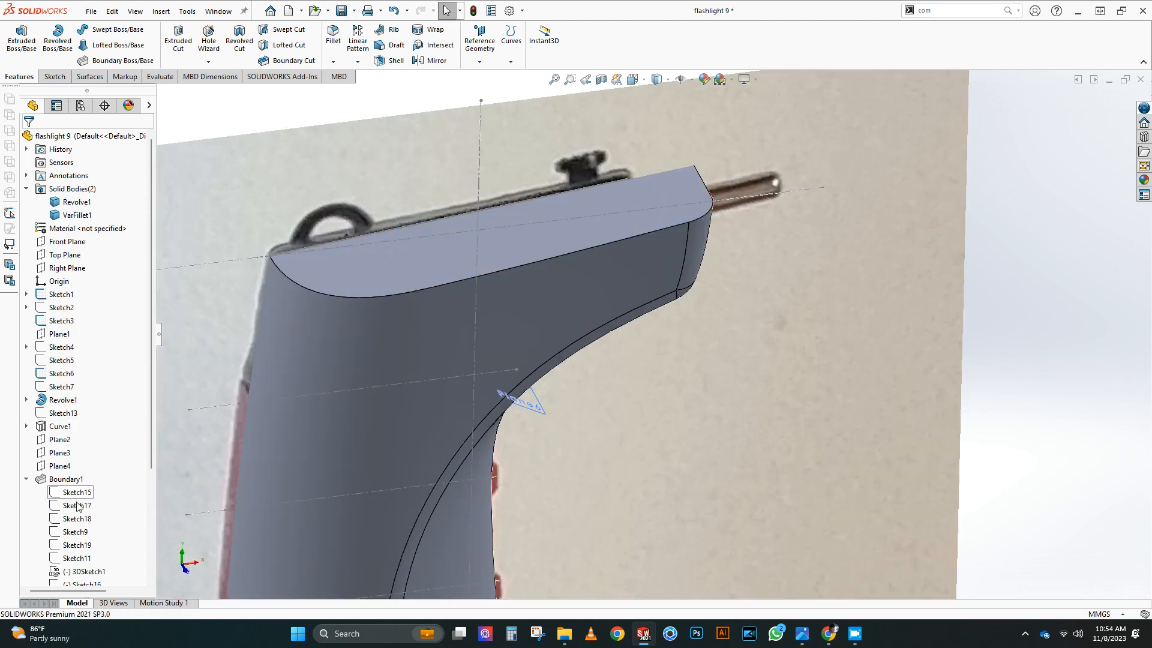
Step: Sketch a closed four-line profile on the Front Plane enclosing the part of the handle's nose that extends past the reference picture's outline
{"action": "key", "text": "space"}
{"action": "left_click", "coordinate": [596, 341]}
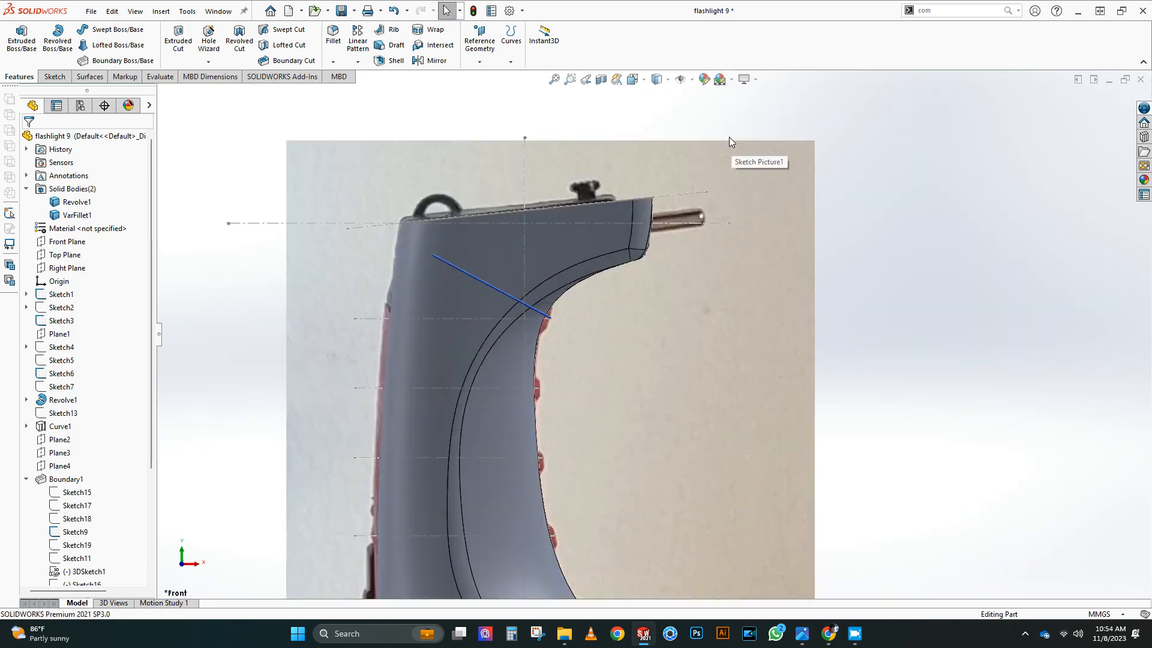
{"action": "left_click", "coordinate": [67, 241]}
{"action": "left_click", "coordinate": [95, 174]}
{"action": "key", "text": "l"}
{"action": "scroll", "coordinate": [702, 108], "scroll_direction": "down", "scroll_amount": 5}
{"action": "left_click", "coordinate": [657, 191]}
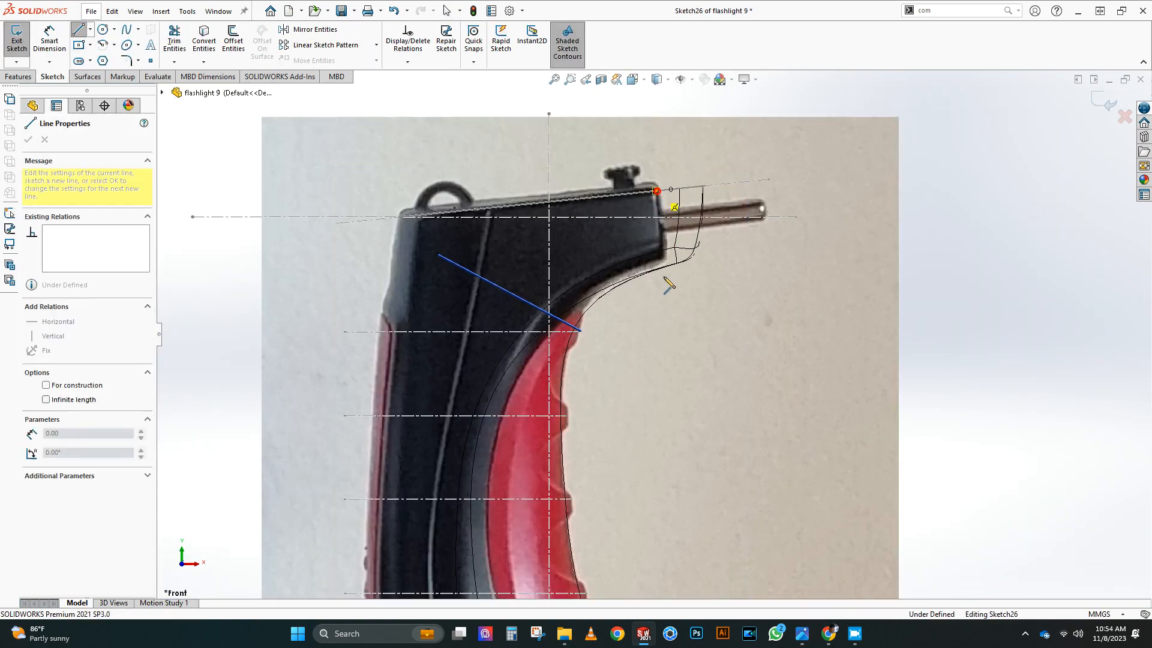
{"action": "left_click", "coordinate": [744, 145]}
{"action": "left_click", "coordinate": [657, 191]}
{"action": "scroll", "coordinate": [704, 324], "scroll_direction": "up", "scroll_amount": 3}
{"action": "middle_click_drag", "start_coordinate": [714, 258], "coordinate": [667, 245]}
Step: Make the profile's inner line perpendicular to the handle's sloped top line
{"action": "left_click", "coordinate": [25, 78]}
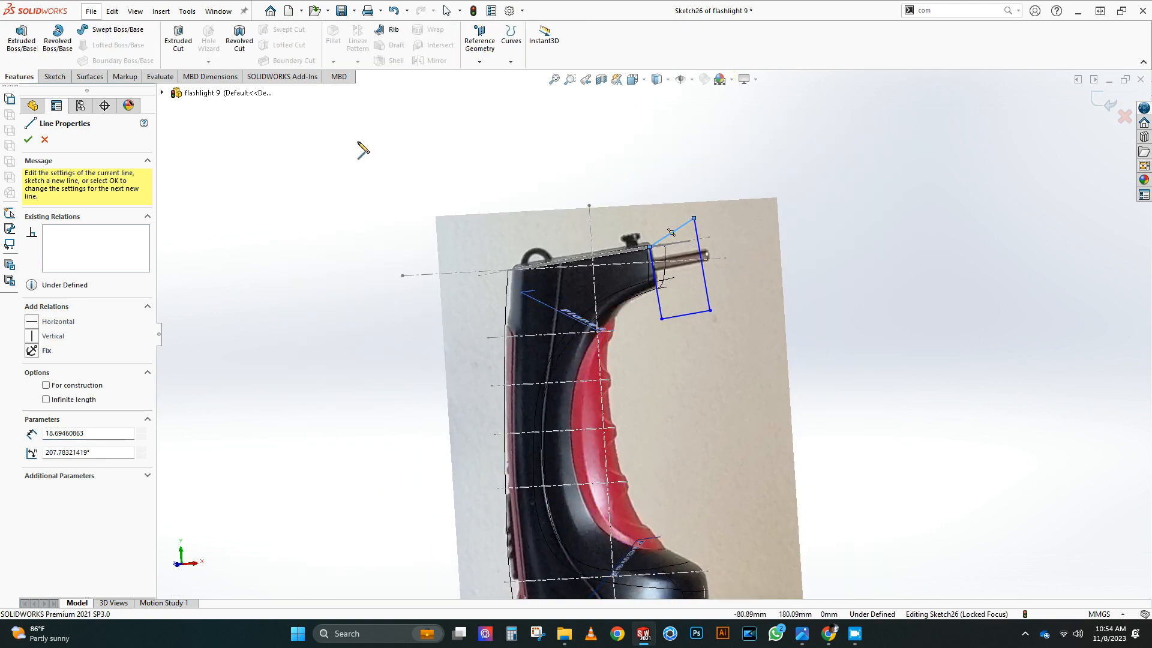
{"action": "right_click", "coordinate": [624, 146]}
{"action": "left_click", "coordinate": [656, 159]}
{"action": "scroll", "coordinate": [664, 251], "scroll_direction": "down", "scroll_amount": 3}
{"action": "left_click", "coordinate": [652, 335]}
{"action": "left_click", "coordinate": [595, 251], "text": "ctrl"}
{"action": "left_click", "coordinate": [32, 347]}
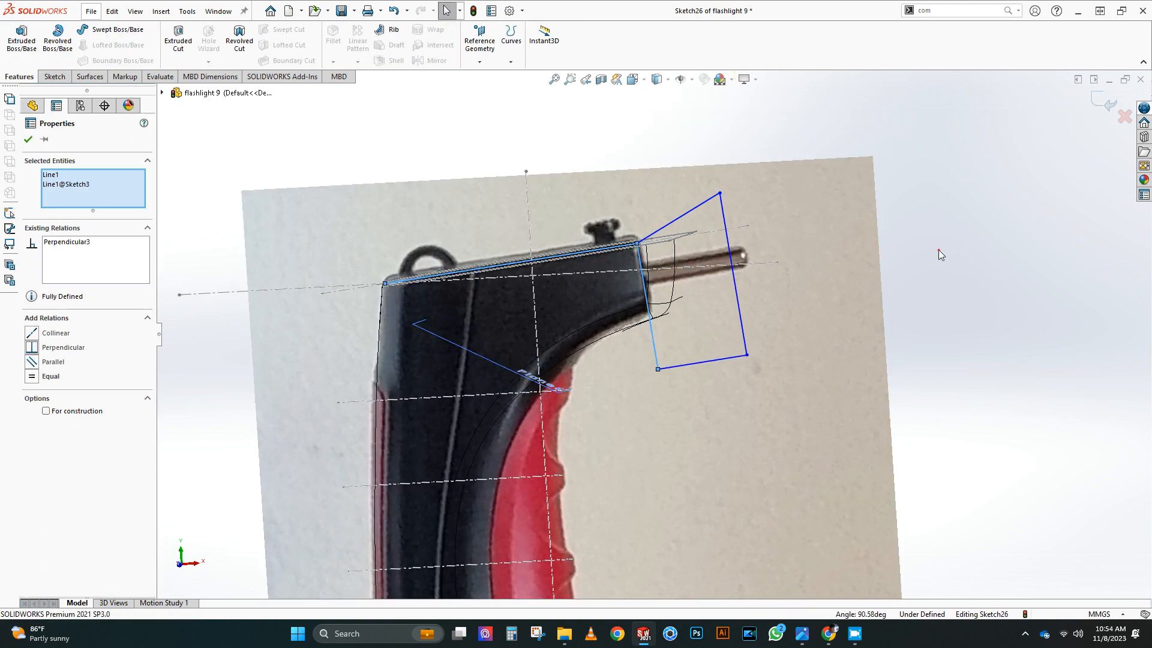
{"action": "left_click", "coordinate": [938, 250]}
Step: Trim the handle's nose with an extruded cut of the profile, using Through All - Both
{"action": "scroll", "coordinate": [939, 250], "scroll_direction": "up", "scroll_amount": 2}
{"action": "left_click", "coordinate": [177, 39]}
{"action": "left_click", "coordinate": [99, 211]}
{"action": "left_click", "coordinate": [89, 235]}
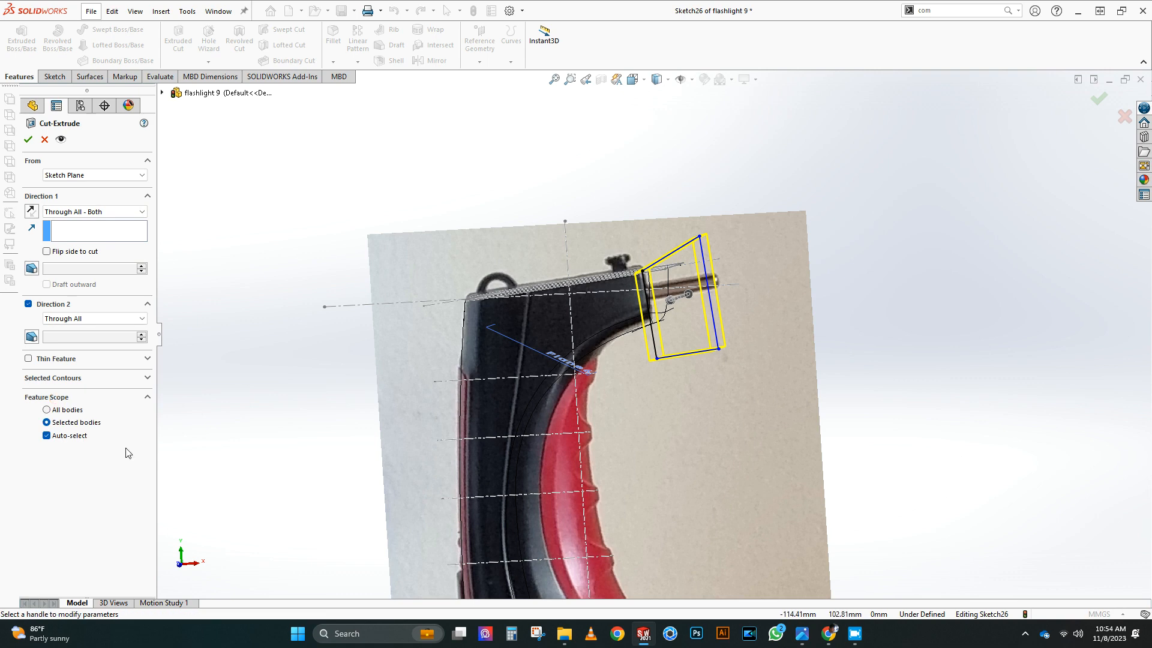
{"action": "left_click", "coordinate": [28, 141]}
{"action": "middle_click_drag", "start_coordinate": [456, 336], "coordinate": [784, 452]}
{"action": "key", "text": "ctrl+1"}
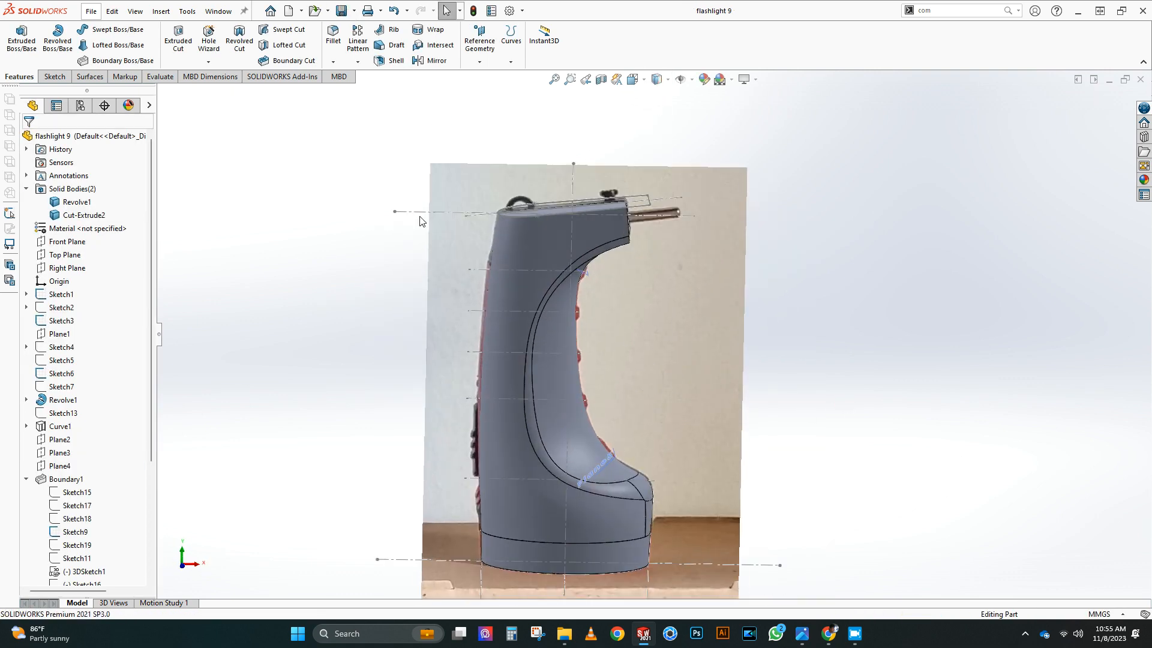
Step: Hide the two reference planes at the upper and lower ends of the grip recess
{"action": "middle_click_drag", "start_coordinate": [630, 375], "coordinate": [599, 419]}
{"action": "left_click", "coordinate": [607, 450]}
{"action": "left_click", "coordinate": [690, 417]}
{"action": "left_click", "coordinate": [591, 264]}
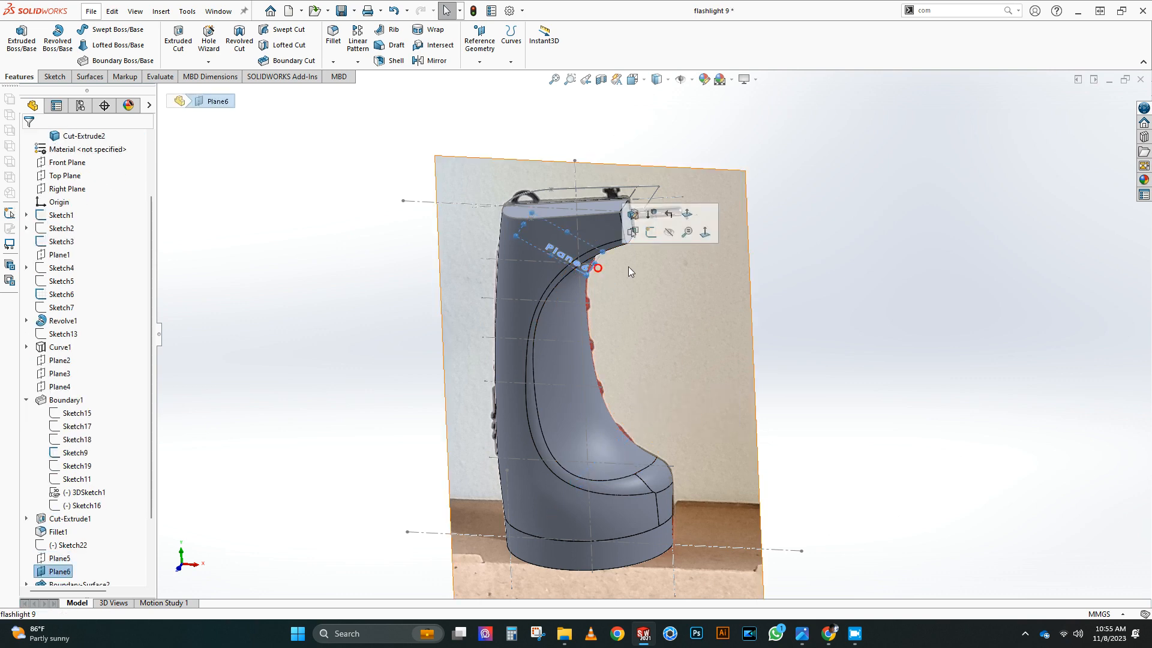
{"action": "left_click", "coordinate": [669, 231]}
{"action": "scroll", "coordinate": [648, 330], "scroll_direction": "up", "scroll_amount": 1}
{"action": "middle_click_drag", "start_coordinate": [606, 330], "coordinate": [676, 259]}
{"action": "mouse_move", "coordinate": [725, 333]}
{"action": "middle_mouse_down"}
{"action": "mouse_move", "coordinate": [655, 372]}
{"action": "mouse_move", "coordinate": [668, 373]}
{"action": "middle_mouse_up"}
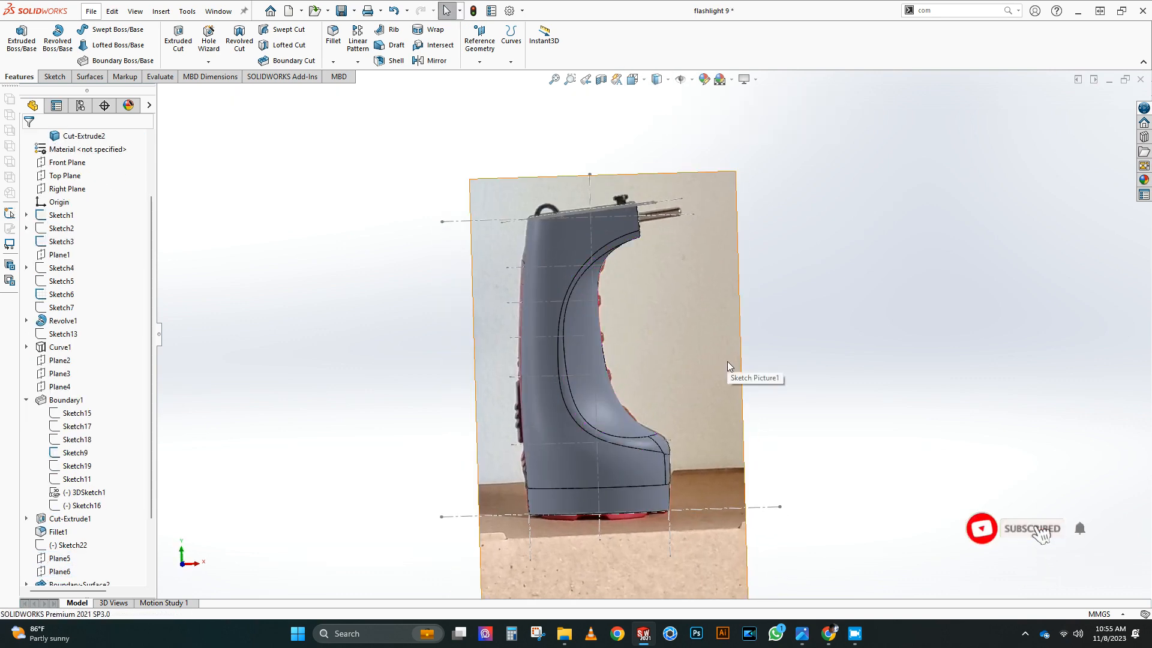
Step: Sketch a three-point spline on the Front Plane along the inner edge of the red grip in the reference picture
{"action": "key", "text": "space"}
{"action": "left_click", "coordinate": [558, 338]}
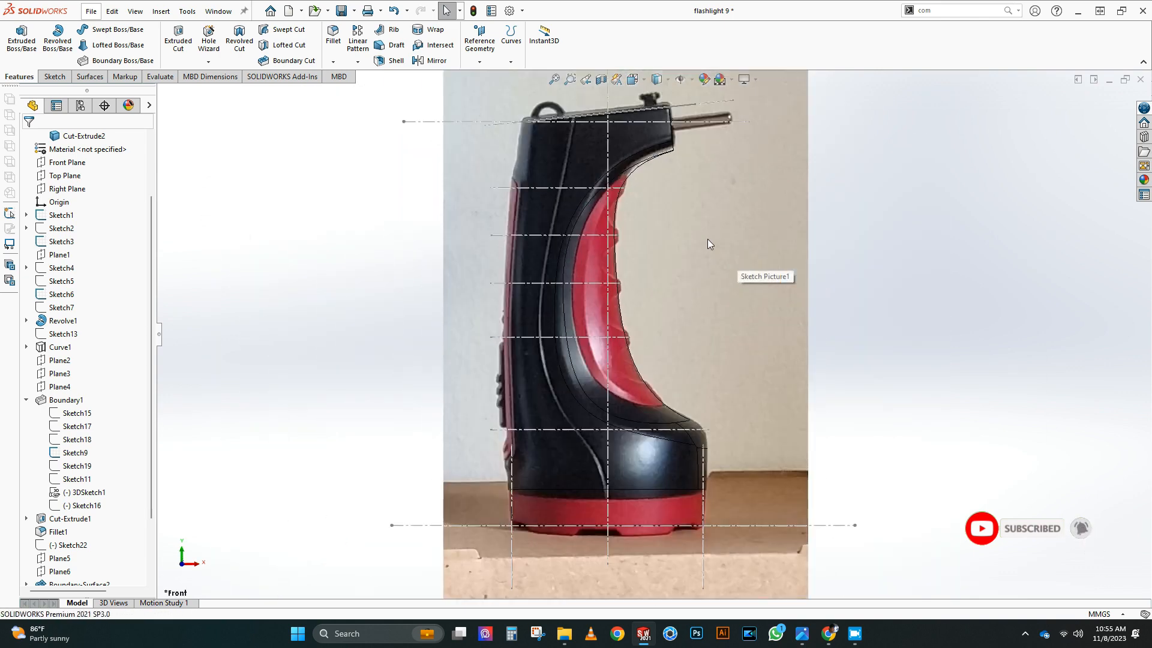
{"action": "left_click", "coordinate": [59, 163]}
{"action": "left_click", "coordinate": [72, 140]}
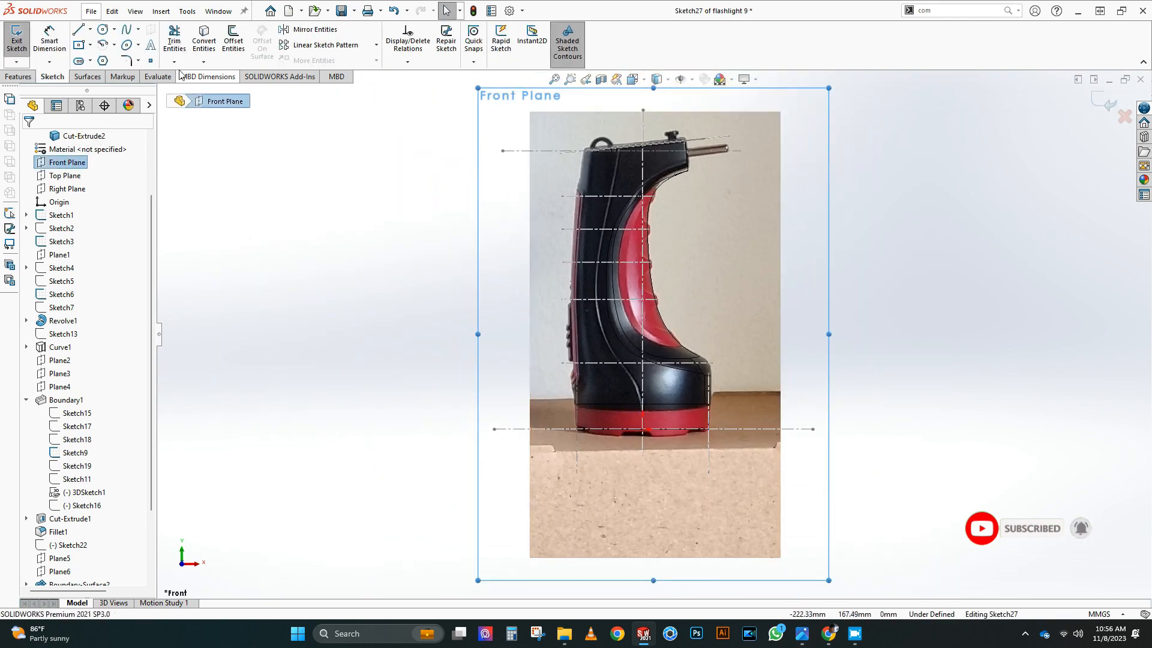
{"action": "left_click", "coordinate": [126, 29]}
{"action": "scroll", "coordinate": [672, 186], "scroll_direction": "down", "scroll_amount": 2}
{"action": "left_click", "coordinate": [646, 195]}
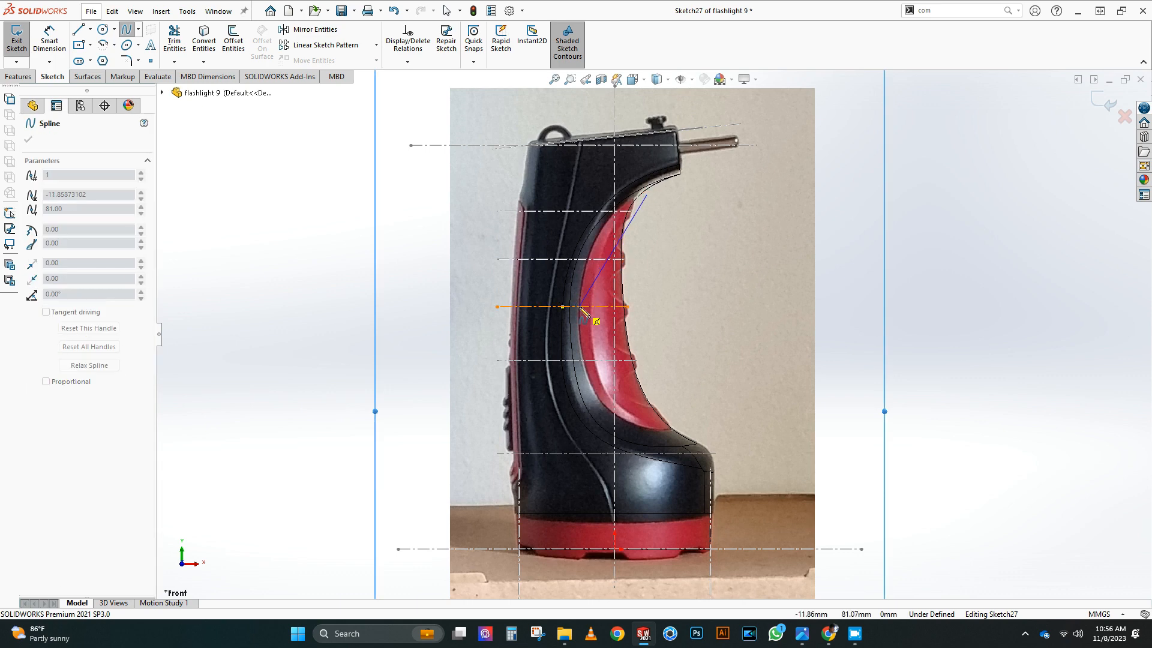
{"action": "left_click", "coordinate": [688, 430]}
{"action": "key", "text": "Escape"}
Step: Reshape the spline with its end points and tangent handles to follow the red grip's outline, and finish the sketch
{"action": "left_click", "coordinate": [651, 406]}
{"action": "scroll", "coordinate": [617, 415], "scroll_direction": "down", "scroll_amount": 1}
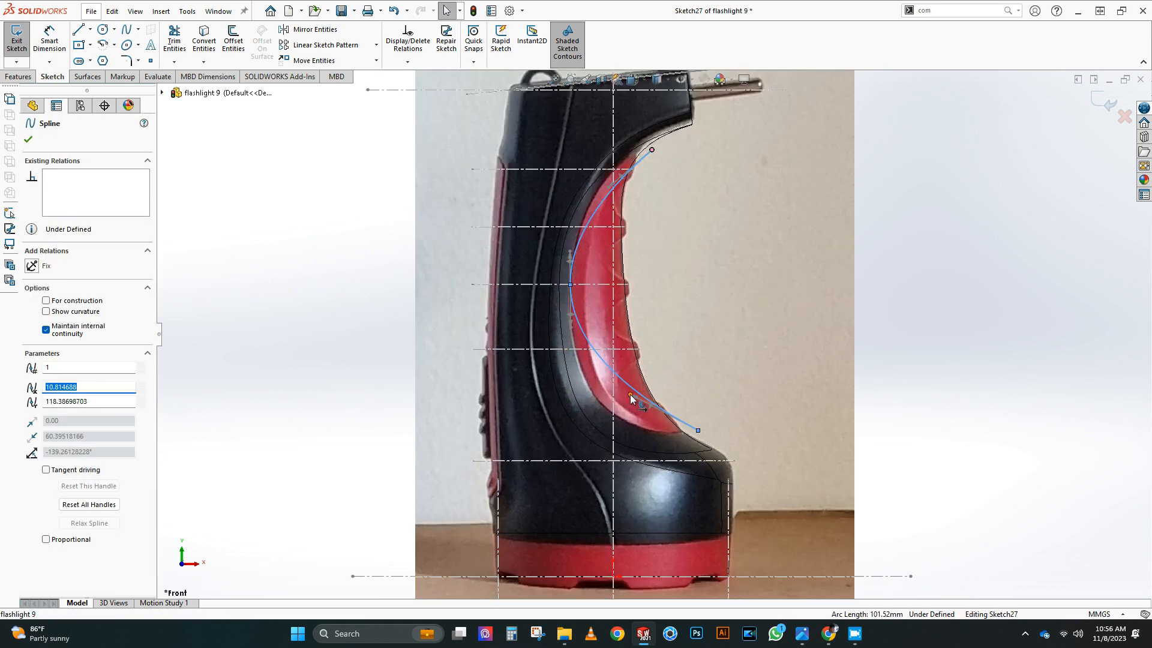
{"action": "left_click_drag", "start_coordinate": [625, 175], "coordinate": [616, 155]}
{"action": "left_click_drag", "start_coordinate": [640, 384], "coordinate": [619, 443]}
{"action": "scroll", "coordinate": [624, 300], "scroll_direction": "down", "scroll_amount": 2}
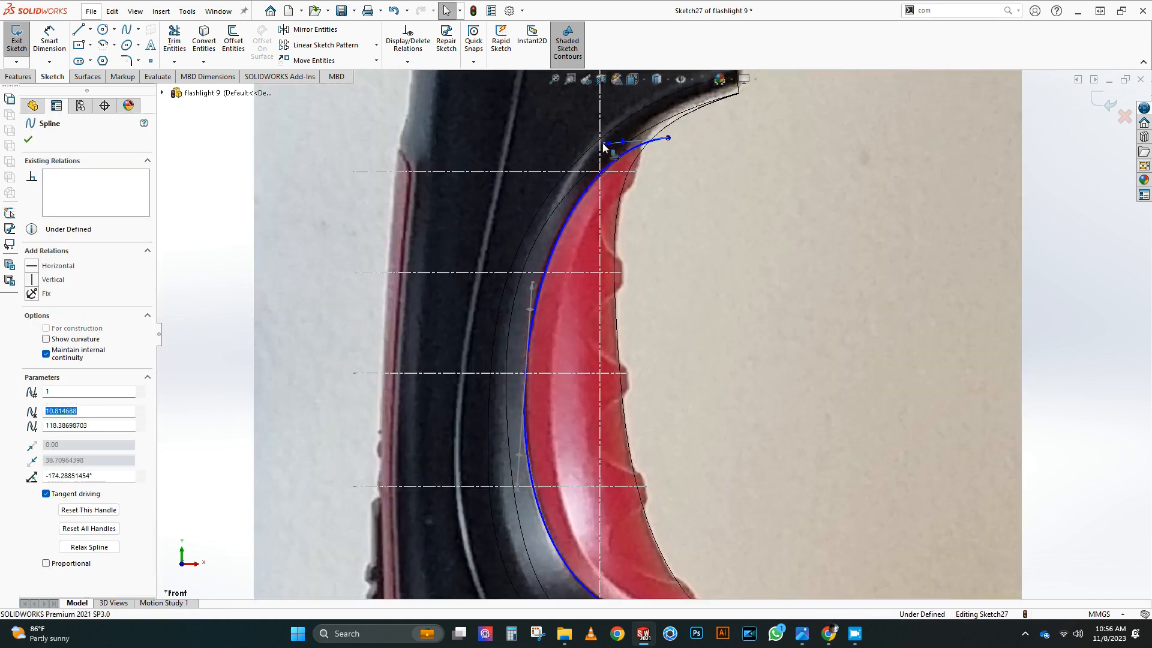
{"action": "left_click_drag", "start_coordinate": [668, 138], "coordinate": [602, 145]}
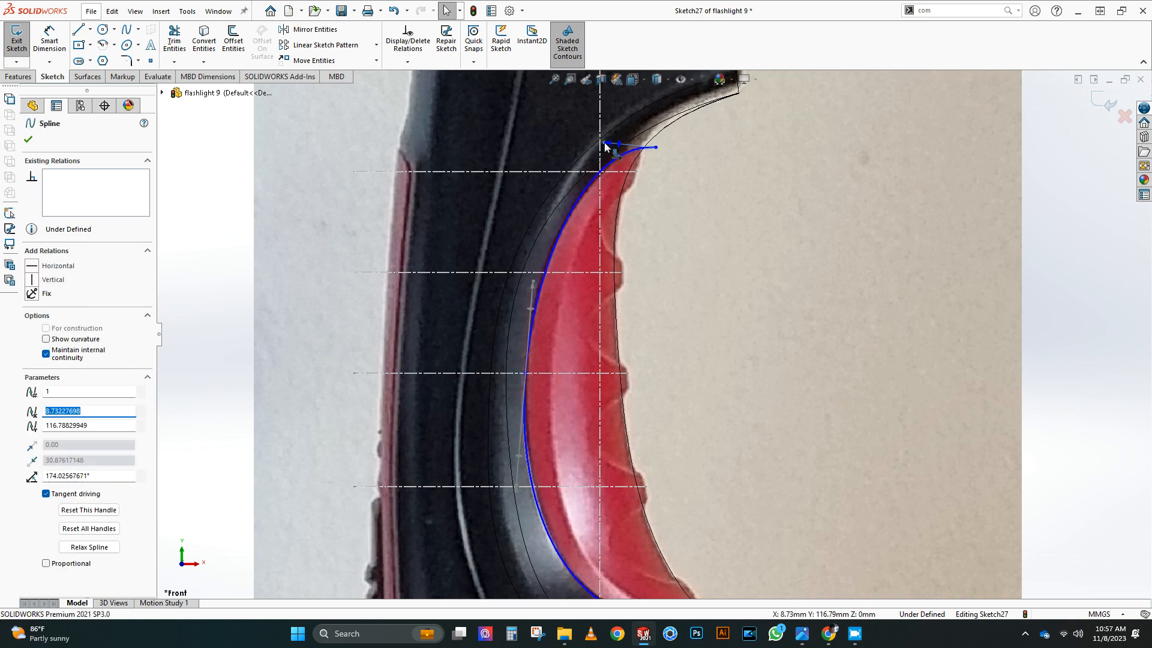
{"action": "scroll", "coordinate": [654, 393], "scroll_direction": "up", "scroll_amount": 1}
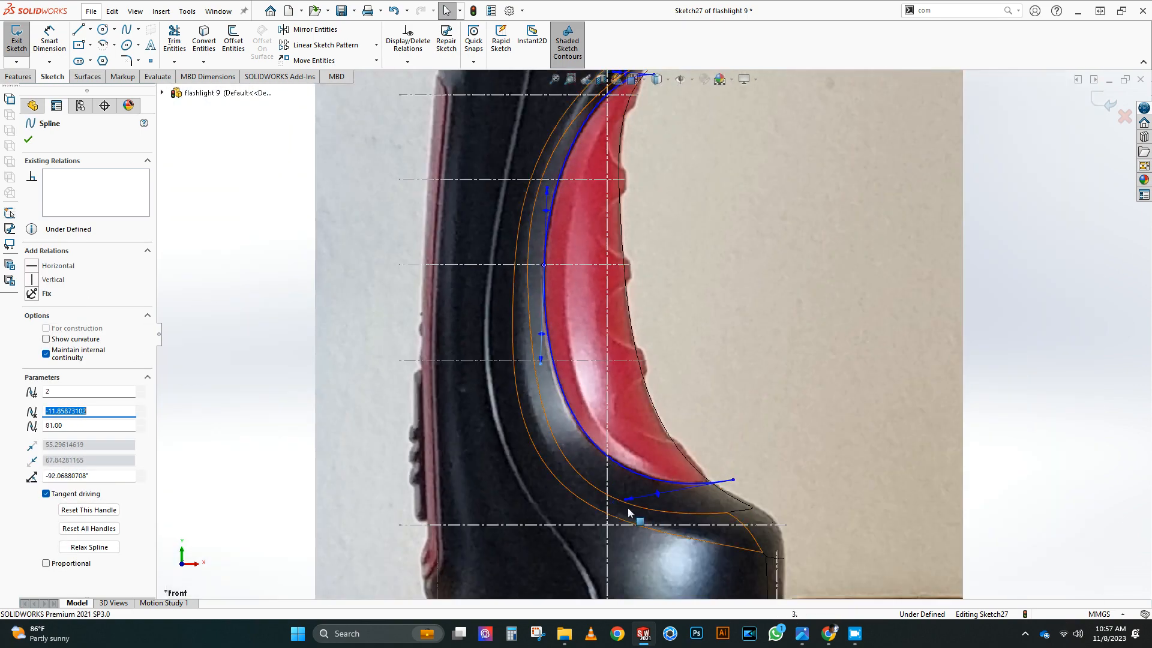
{"action": "scroll", "coordinate": [863, 347], "scroll_direction": "up", "scroll_amount": 3}
{"action": "left_click", "coordinate": [1103, 102]}
Step: Split the handle body with the grip spline sketch, keeping both resulting bodies
{"action": "left_click_drag", "start_coordinate": [943, 11], "coordinate": [900, 13]}
{"action": "type", "text": "split"}
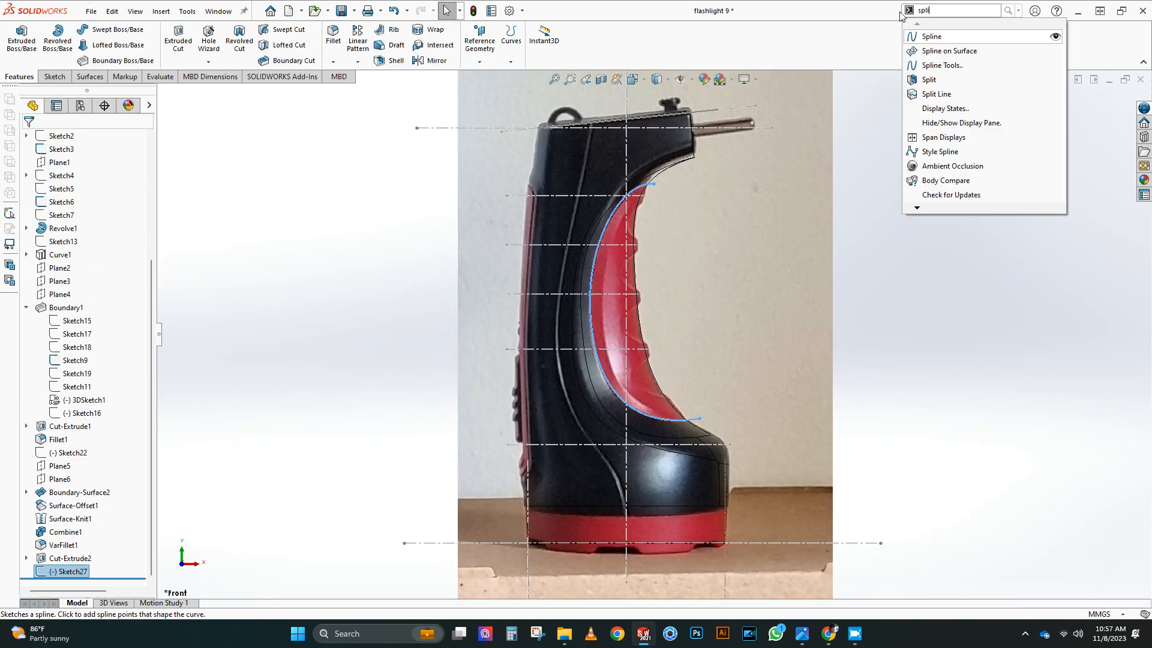
{"action": "left_click", "coordinate": [924, 25]}
{"action": "left_click", "coordinate": [608, 161]}
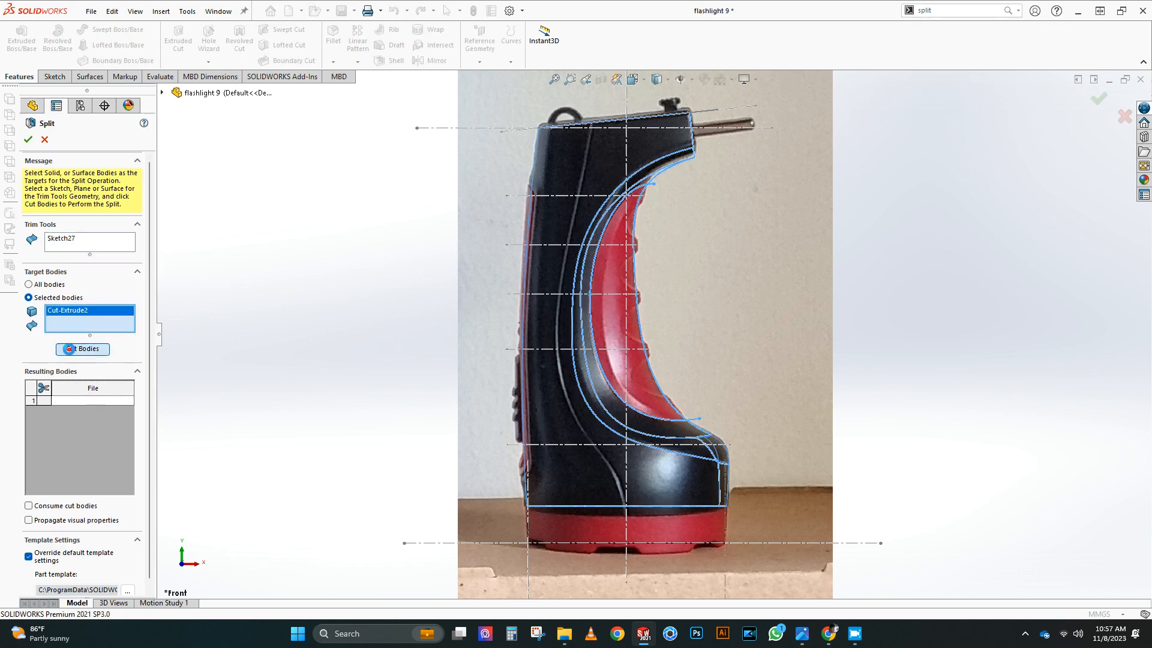
{"action": "left_click", "coordinate": [82, 332]}
{"action": "left_click", "coordinate": [43, 387]}
{"action": "left_click", "coordinate": [1099, 97]}
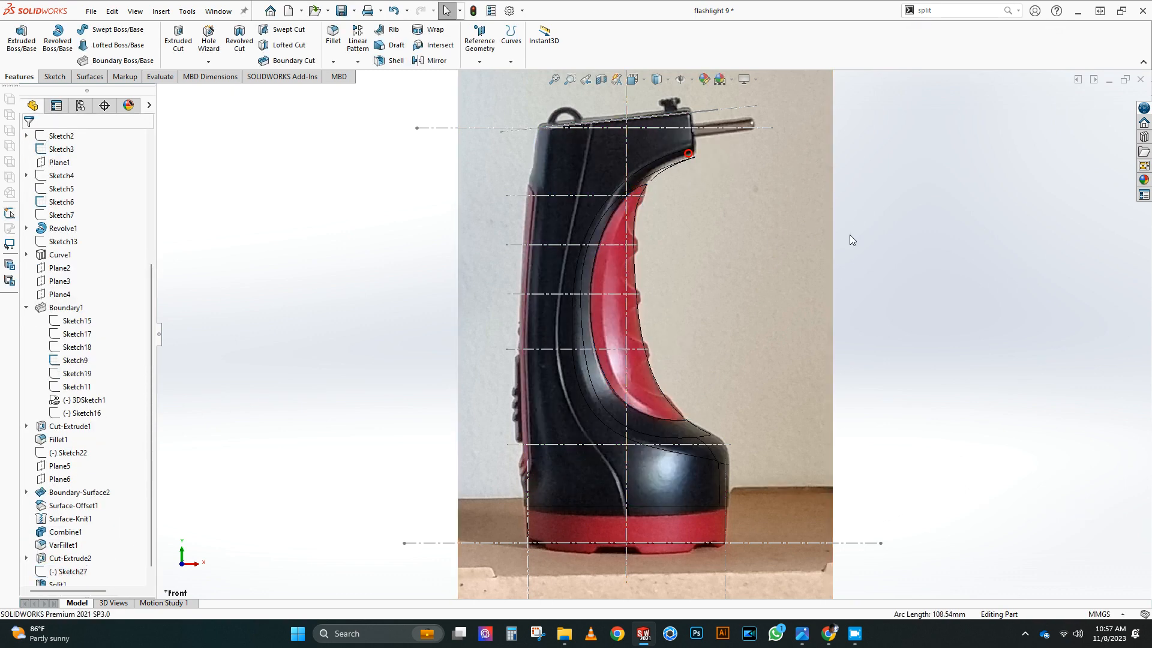
{"action": "left_click", "coordinate": [658, 95]}
{"action": "mouse_move", "coordinate": [716, 245]}
{"action": "middle_mouse_down"}
{"action": "mouse_move", "coordinate": [582, 230]}
{"action": "mouse_move", "coordinate": [672, 228]}
{"action": "mouse_move", "coordinate": [720, 273]}
{"action": "mouse_move", "coordinate": [745, 262]}
{"action": "mouse_move", "coordinate": [778, 277]}
{"action": "mouse_move", "coordinate": [737, 271]}
{"action": "mouse_move", "coordinate": [681, 321]}
{"action": "mouse_move", "coordinate": [624, 339]}
{"action": "mouse_move", "coordinate": [564, 352]}
{"action": "mouse_move", "coordinate": [540, 334]}
{"action": "mouse_move", "coordinate": [522, 280]}
{"action": "mouse_move", "coordinate": [600, 324]}
{"action": "mouse_move", "coordinate": [615, 358]}
{"action": "mouse_move", "coordinate": [742, 322]}
{"action": "mouse_move", "coordinate": [754, 303]}
{"action": "mouse_move", "coordinate": [657, 149]}
{"action": "middle_mouse_up"}
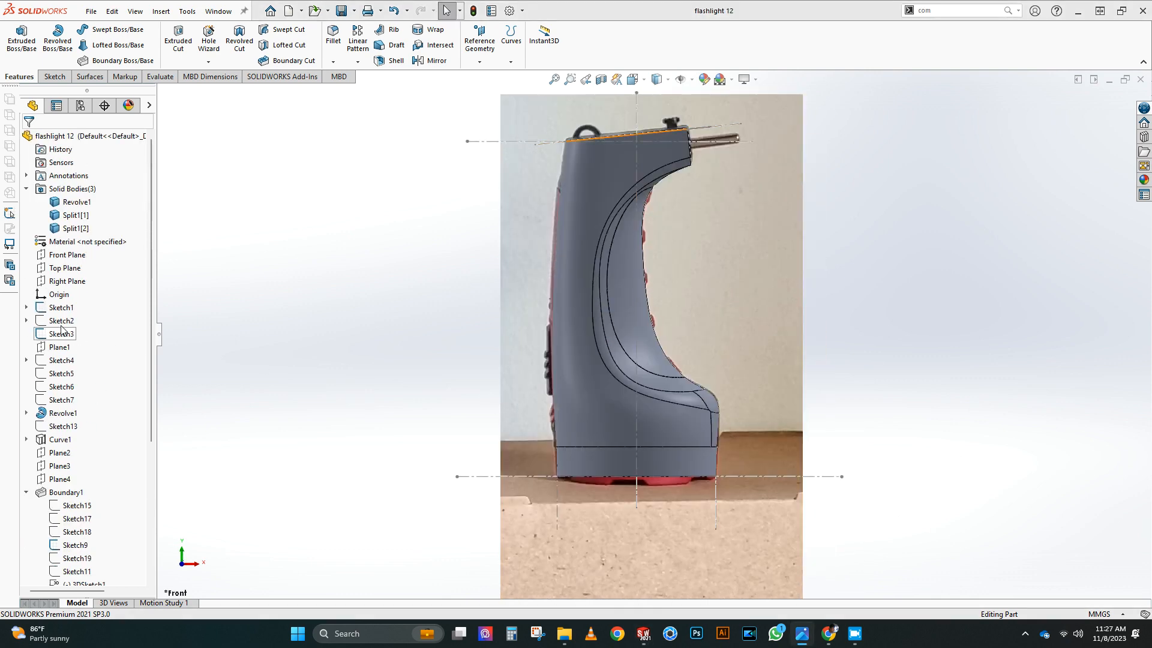
Step: Show the rear-view reference picture in Sketch2 and open the sketch to check its base width and height dimensions
{"action": "left_click", "coordinate": [61, 320]}
{"action": "scroll", "coordinate": [324, 327], "scroll_direction": "up", "scroll_amount": 2}
{"action": "middle_click_drag", "start_coordinate": [323, 327], "coordinate": [504, 333]}
{"action": "right_click", "coordinate": [64, 321]}
{"action": "left_click", "coordinate": [77, 301]}
{"action": "scroll", "coordinate": [174, 354], "scroll_direction": "up", "scroll_amount": 1}
{"action": "middle_click_drag", "start_coordinate": [174, 354], "coordinate": [203, 359]}
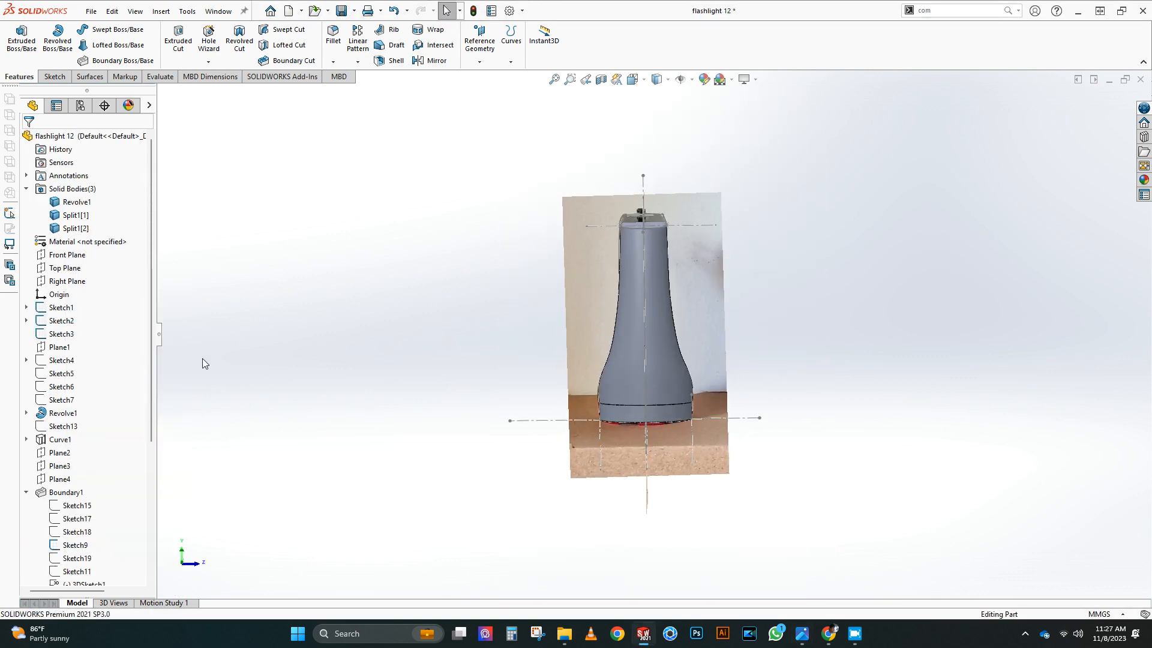
{"action": "right_click", "coordinate": [55, 322]}
{"action": "left_click", "coordinate": [65, 286]}
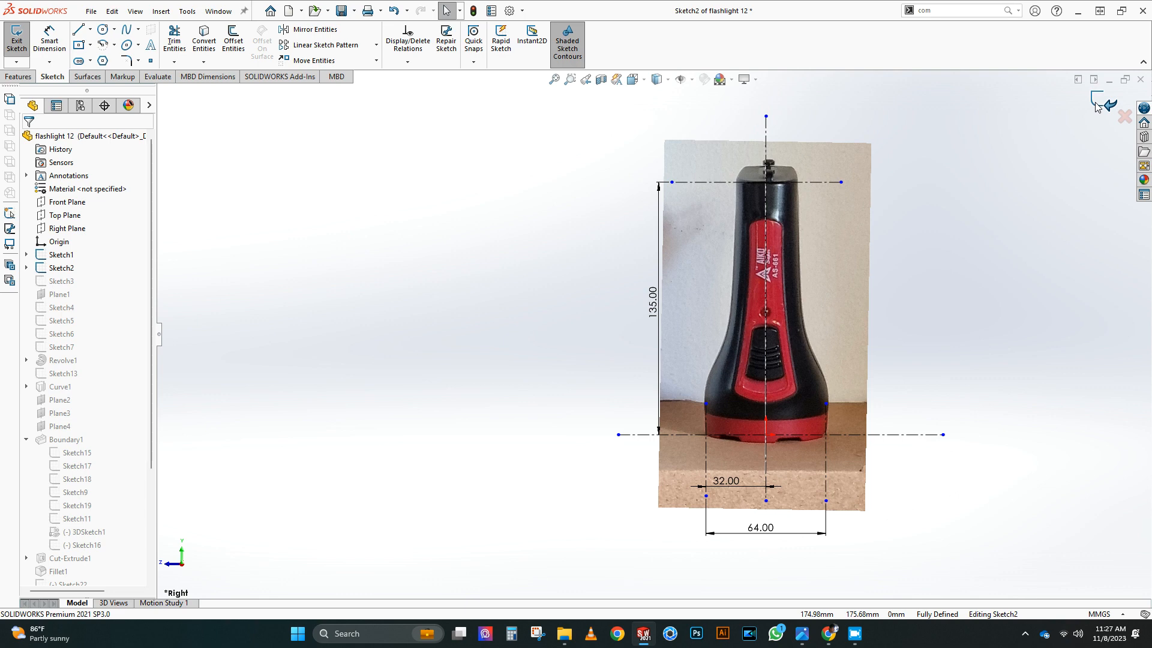
{"action": "left_click", "coordinate": [1096, 107]}
Step: Start a new sketch on the Right Plane with a vertical centerline through the origin spanning the flashlight's height
{"action": "left_click", "coordinate": [66, 280]}
{"action": "left_click", "coordinate": [74, 261]}
{"action": "left_click", "coordinate": [90, 30]}
{"action": "left_click", "coordinate": [102, 58]}
{"action": "left_click", "coordinate": [653, 148]}
{"action": "left_click", "coordinate": [654, 442]}
{"action": "right_click", "coordinate": [564, 378]}
{"action": "left_click", "coordinate": [591, 387]}
Step: Add a horizontal centerline along the flashlight's bottom and a vertical centerline on each side of the base
{"action": "left_click", "coordinate": [90, 30]}
{"action": "left_click", "coordinate": [99, 58]}
{"action": "left_click", "coordinate": [727, 399]}
{"action": "double_click", "coordinate": [561, 400]}
{"action": "left_click", "coordinate": [603, 420]}
{"action": "double_click", "coordinate": [603, 334]}
{"action": "left_click", "coordinate": [706, 420]}
Step: Dimension the two side centerlines 64 mm apart, with one of them 32 mm from the central centerline
{"action": "right_click_drag", "start_coordinate": [804, 303], "coordinate": [805, 264]}
{"action": "left_click", "coordinate": [603, 380]}
{"action": "left_click", "coordinate": [706, 360]}
{"action": "left_click", "coordinate": [657, 474]}
{"action": "type", "text": "64"}
{"action": "key", "text": "Escape"}
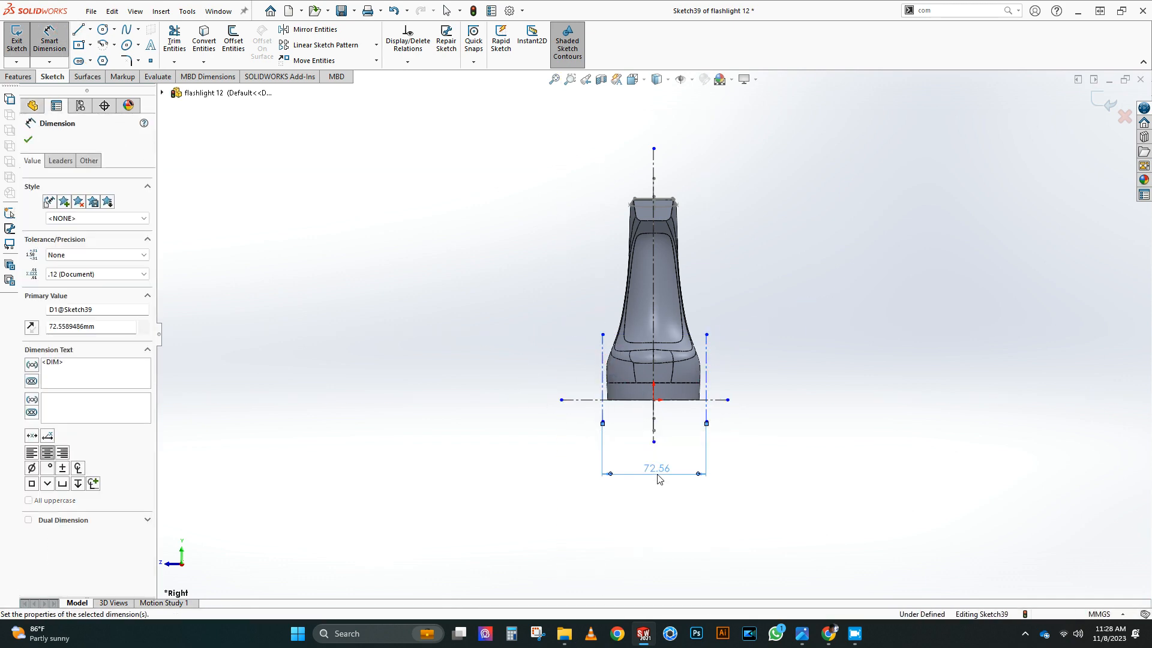
{"action": "left_click", "coordinate": [654, 412]}
{"action": "left_click", "coordinate": [603, 411]}
{"action": "left_click", "coordinate": [625, 452]}
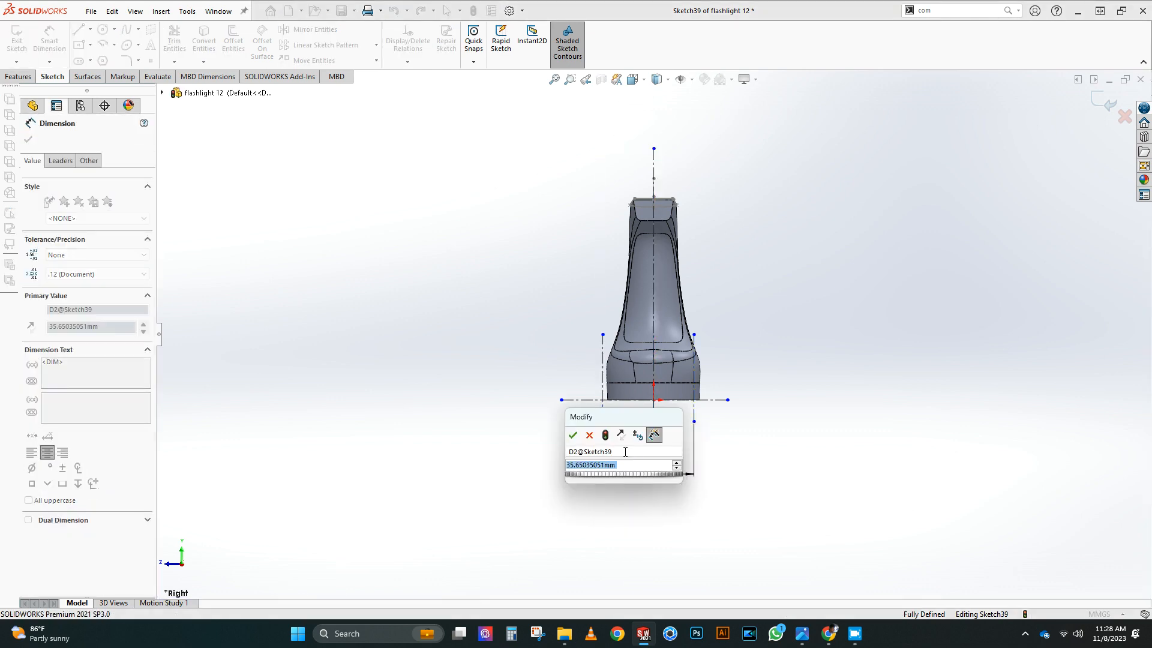
{"action": "key", "text": "Escape"}
Step: Insert the photo of the flashlight's grip side into the sketch as a sketch picture
{"action": "left_click", "coordinate": [187, 11]}
{"action": "mouse_move", "coordinate": [231, 342]}
{"action": "left_click", "coordinate": [478, 342]}
{"action": "double_click", "coordinate": [216, 121]}
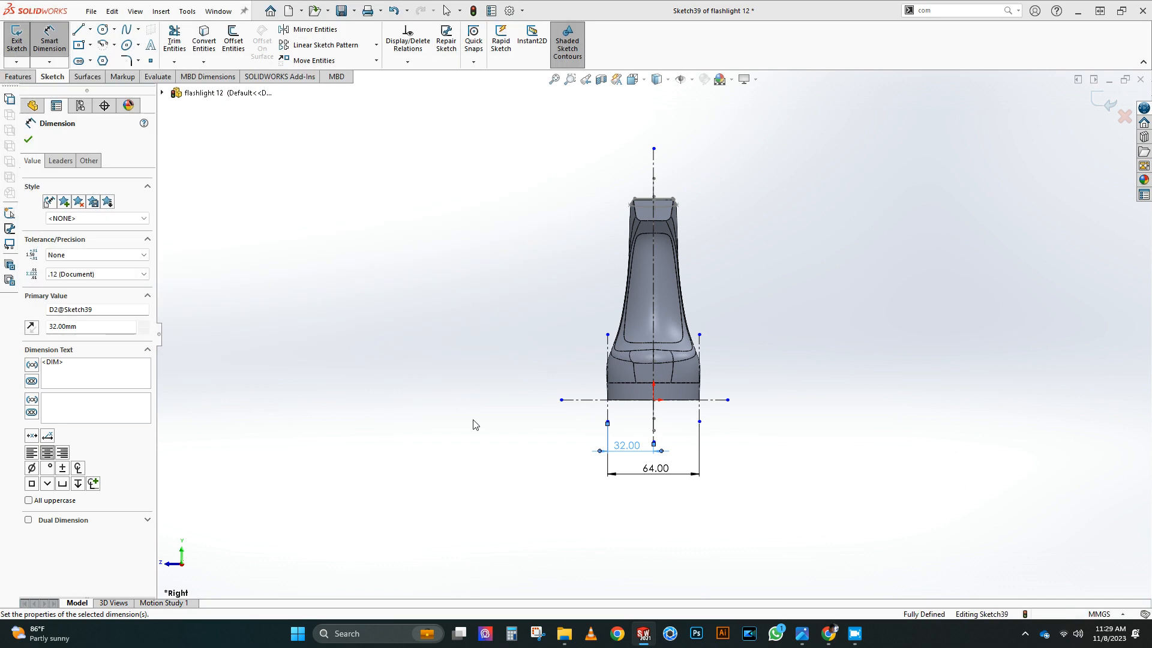
{"action": "left_click", "coordinate": [531, 290]}
Step: Scale the sketch picture by spanning its scale line across the width of the flashlight's base and setting that length to 64 mm
{"action": "scroll", "coordinate": [843, 252], "scroll_direction": "up", "scroll_amount": 8}
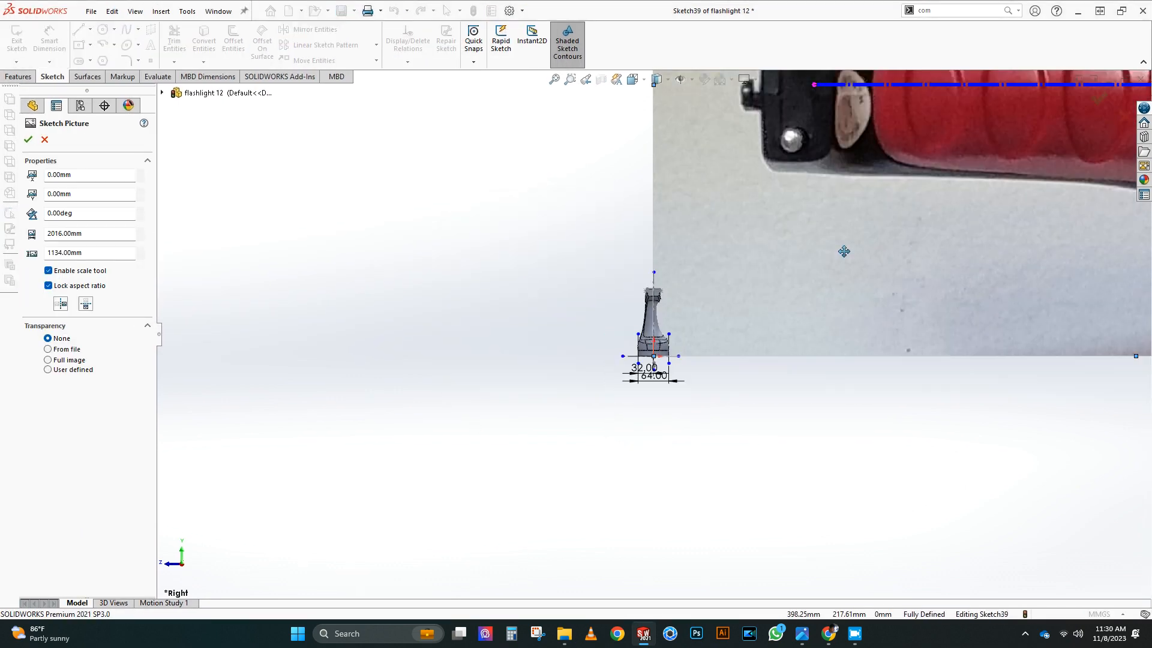
{"action": "scroll", "coordinate": [1089, 376], "scroll_direction": "down", "scroll_amount": 6}
{"action": "left_click_drag", "start_coordinate": [864, 360], "coordinate": [855, 360]}
{"action": "scroll", "coordinate": [855, 360], "scroll_direction": "up", "scroll_amount": 8}
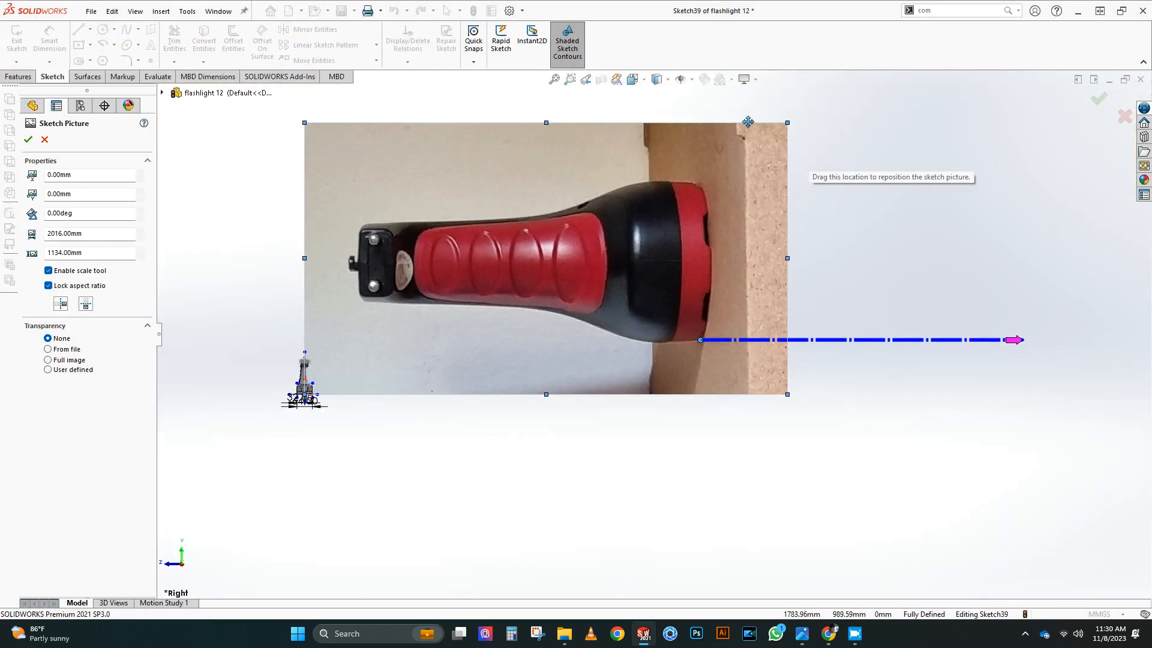
{"action": "scroll", "coordinate": [825, 178], "scroll_direction": "down", "scroll_amount": 1}
{"action": "left_click_drag", "start_coordinate": [1060, 369], "coordinate": [733, 210]}
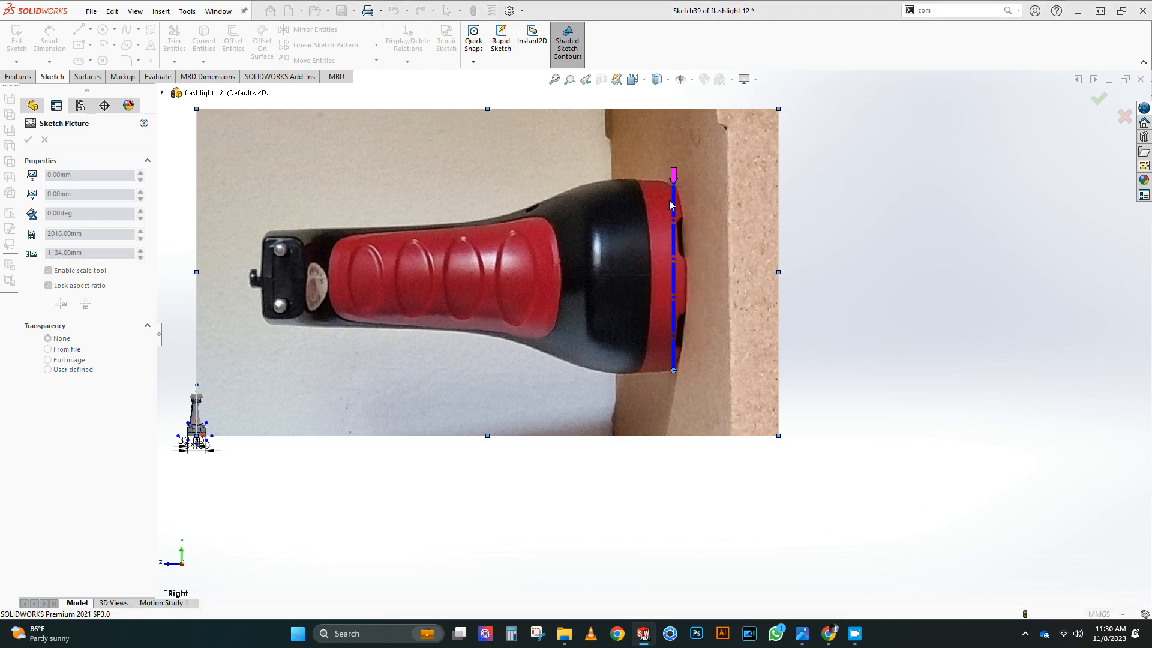
{"action": "scroll", "coordinate": [672, 161], "scroll_direction": "down", "scroll_amount": 8}
{"action": "type", "text": "64"}
{"action": "key", "text": "Return"}
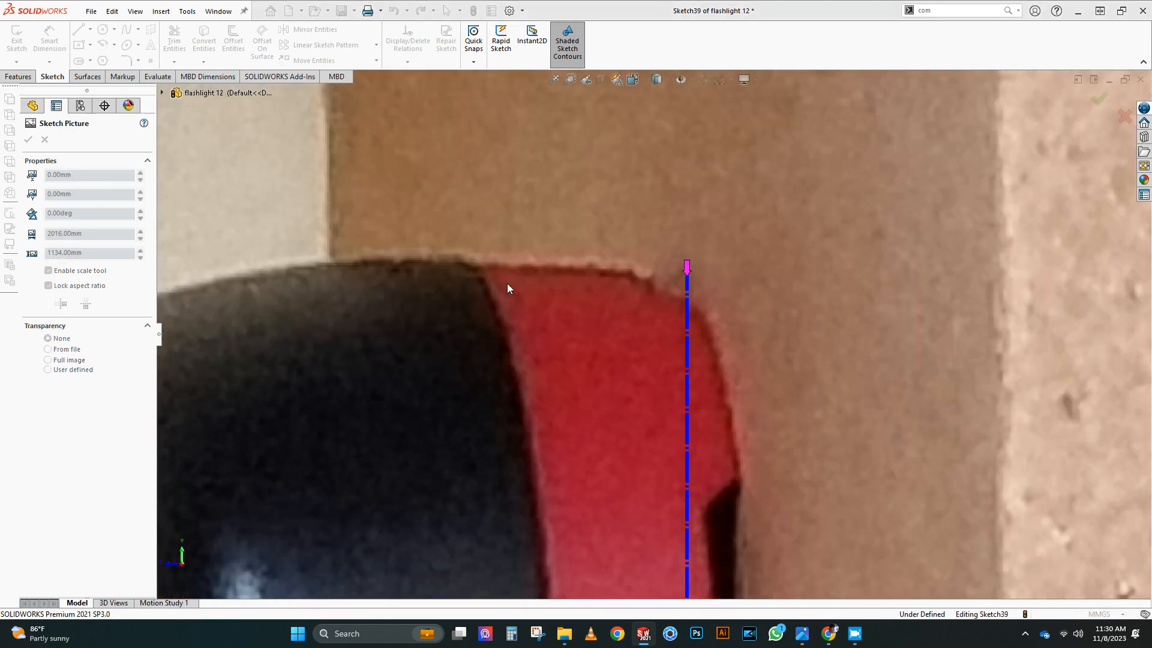
Step: Reset the sketch picture's X and Y positions to 0 and rotate it to 270° so the flashlight stands upright
{"action": "left_click", "coordinate": [108, 176]}
{"action": "type", "text": "0"}
{"action": "left_click", "coordinate": [116, 192]}
{"action": "type", "text": "0"}
{"action": "left_click_drag", "start_coordinate": [656, 334], "coordinate": [743, 419]}
Step: Switch the display to wireframe, align the picture's flashlight base with the side and bottom centerlines, and finish the sketch
{"action": "left_click", "coordinate": [655, 80]}
{"action": "left_click", "coordinate": [654, 160]}
{"action": "mouse_move", "coordinate": [729, 310]}
{"action": "left_mouse_down"}
{"action": "mouse_move", "coordinate": [458, 324]}
{"action": "mouse_move", "coordinate": [454, 341]}
{"action": "left_mouse_up"}
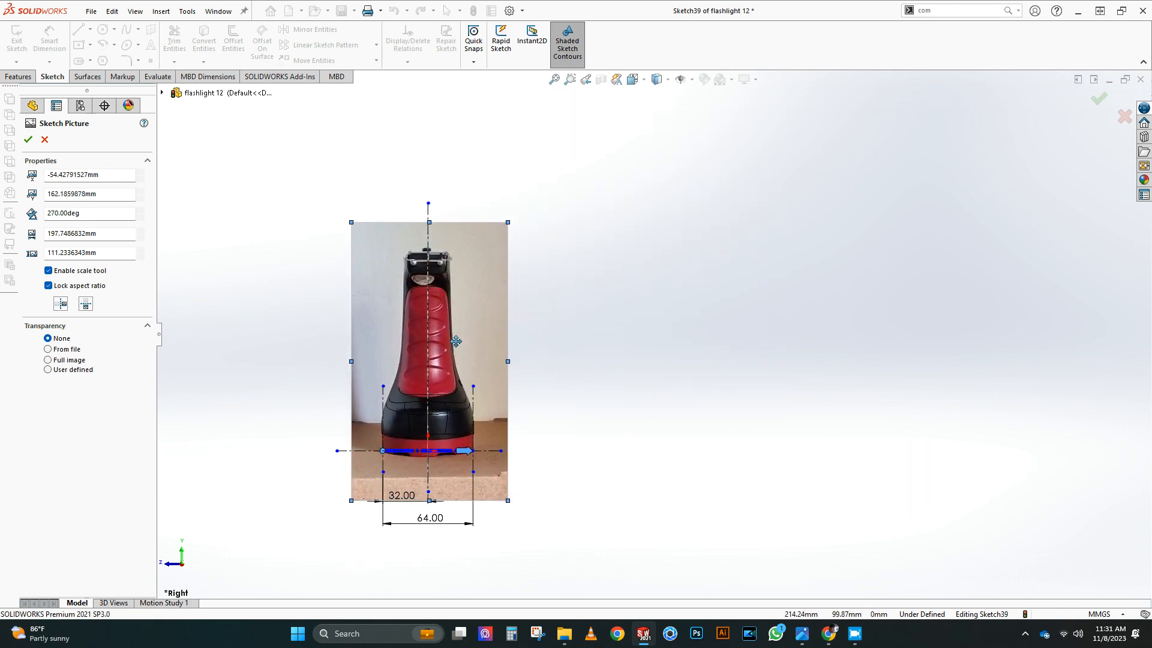
{"action": "scroll", "coordinate": [390, 423], "scroll_direction": "down", "scroll_amount": 5}
{"action": "left_click_drag", "start_coordinate": [581, 423], "coordinate": [581, 421]}
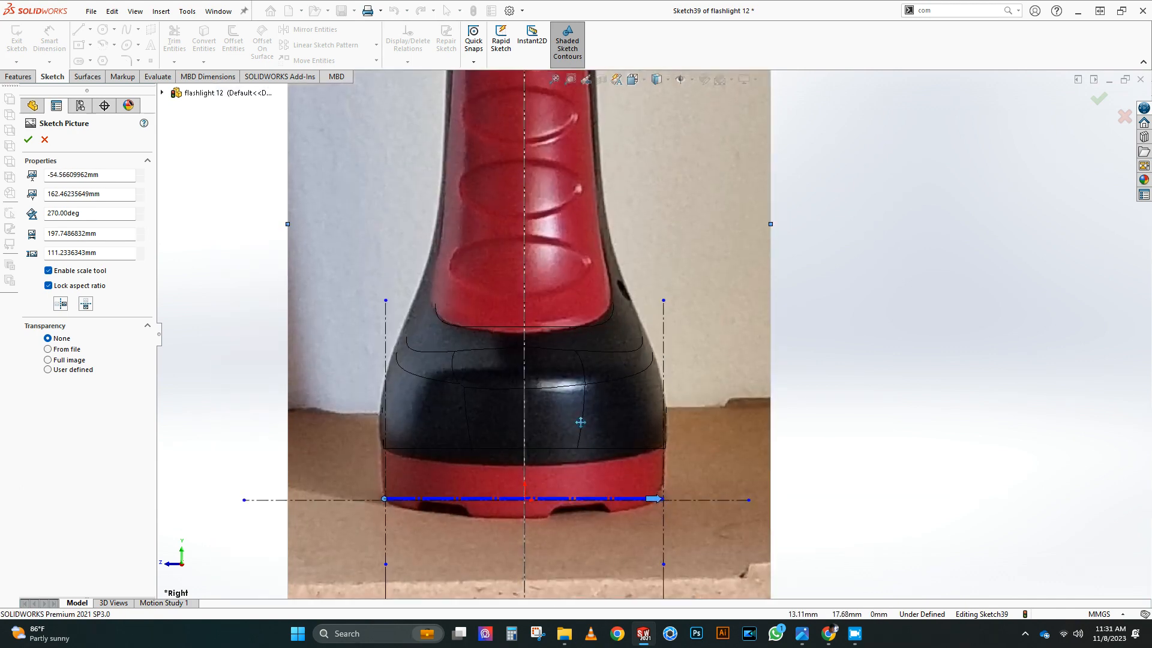
{"action": "key", "text": "f"}
{"action": "left_click", "coordinate": [1099, 98]}
{"action": "left_click", "coordinate": [1100, 98]}
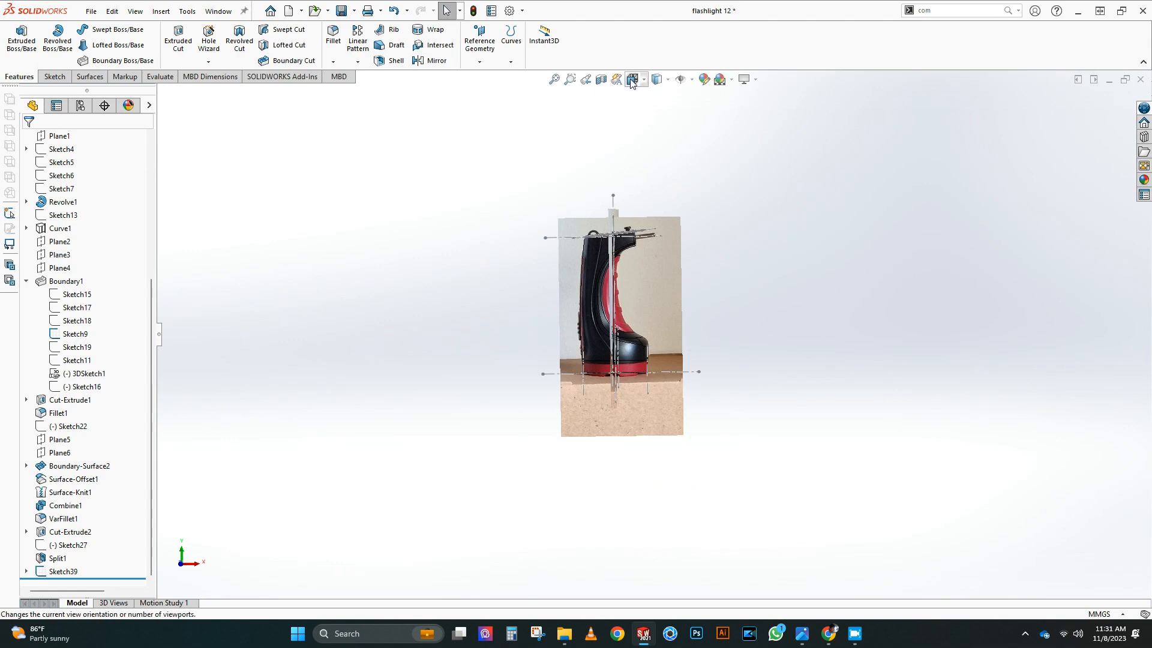
Step: In the front view, hide the split solid body Split1[2] and set the display style to shaded with edges
{"action": "left_click", "coordinate": [631, 81]}
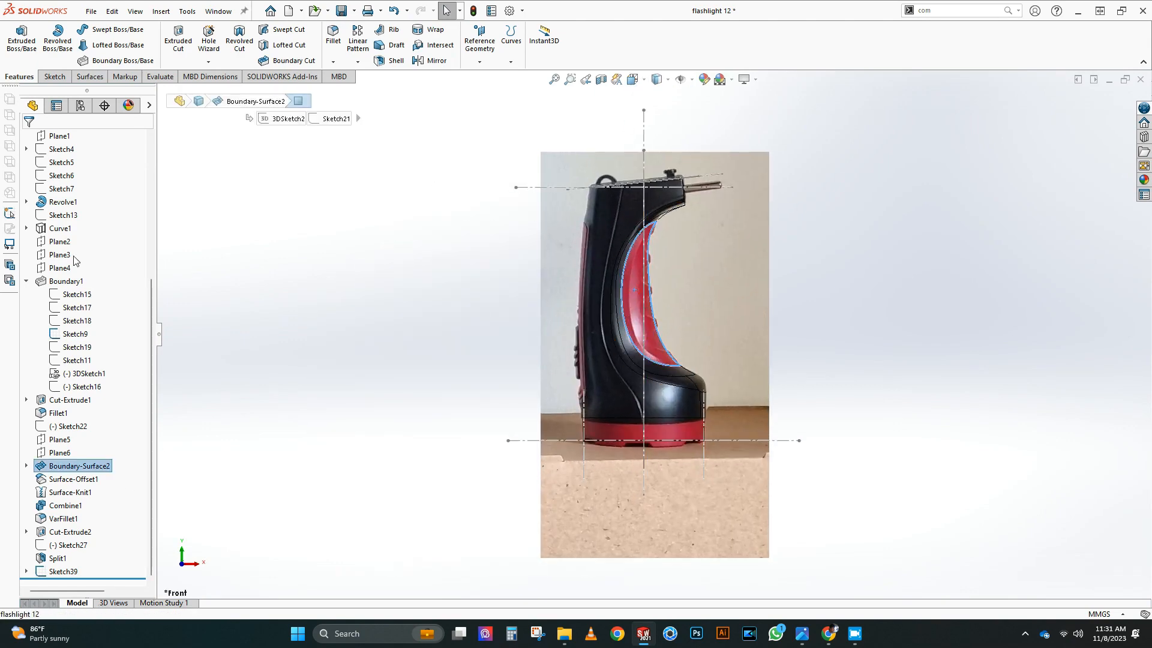
{"action": "scroll", "coordinate": [75, 260], "scroll_direction": "up", "scroll_amount": 5}
{"action": "left_click", "coordinate": [77, 229]}
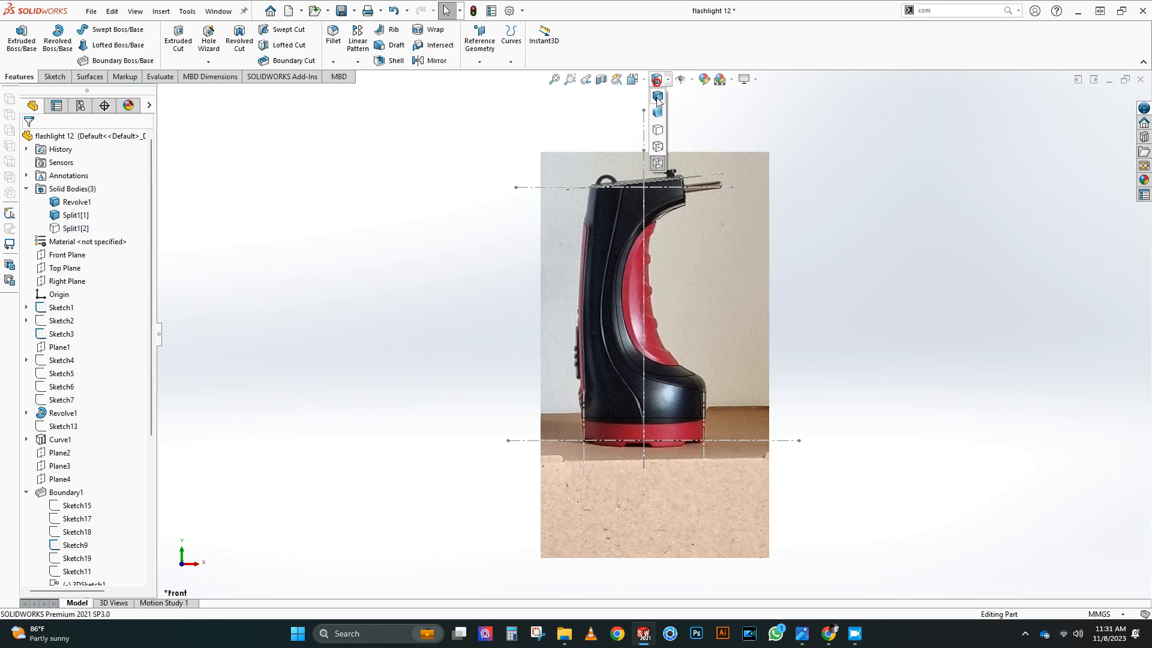
{"action": "left_click", "coordinate": [658, 100]}
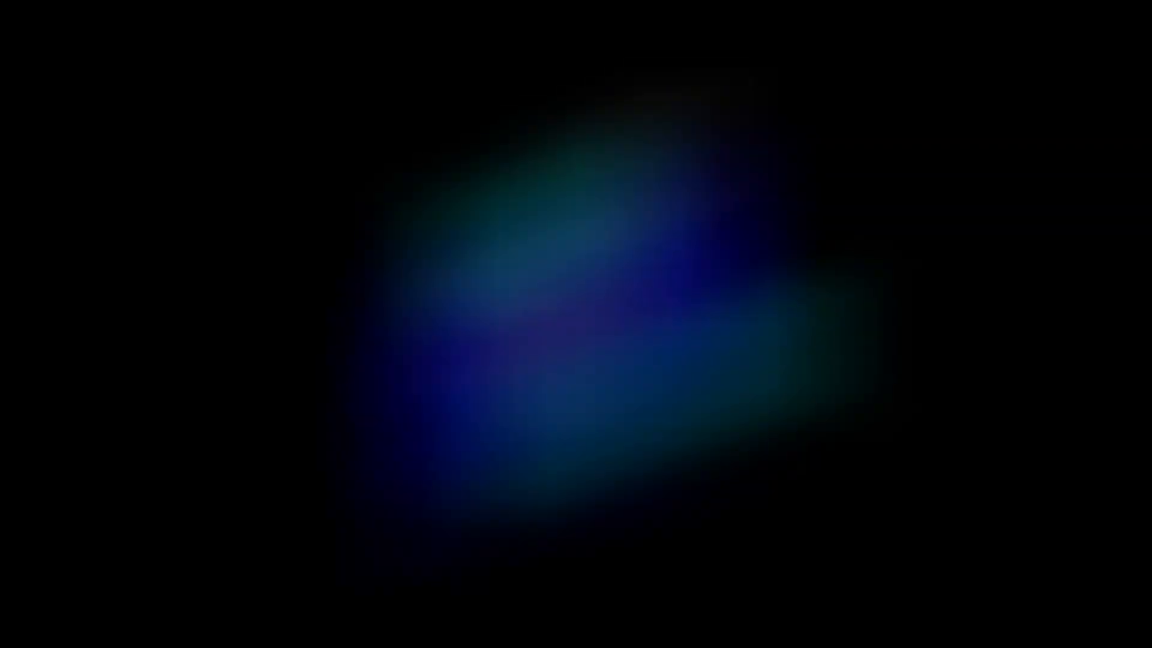